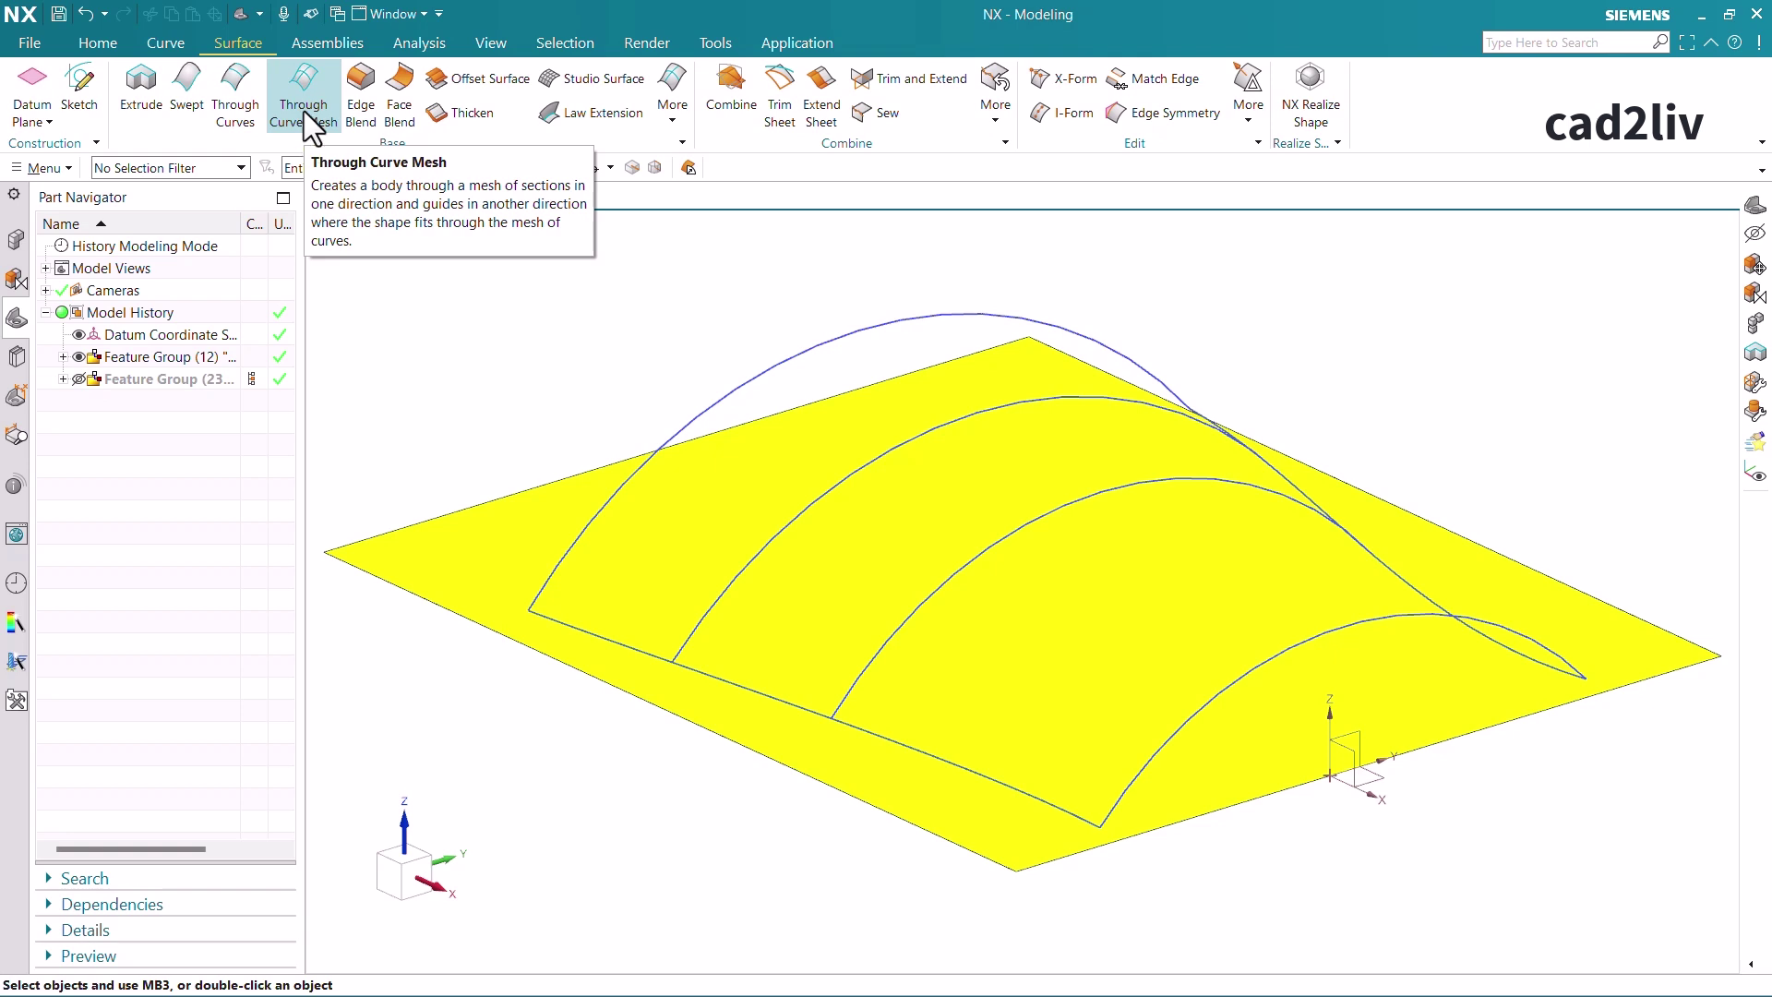
Start a Swept surface with default settings and select the arc nearest the datum coordinate system as its section
{"action": "left_click", "coordinate": [189, 101]}
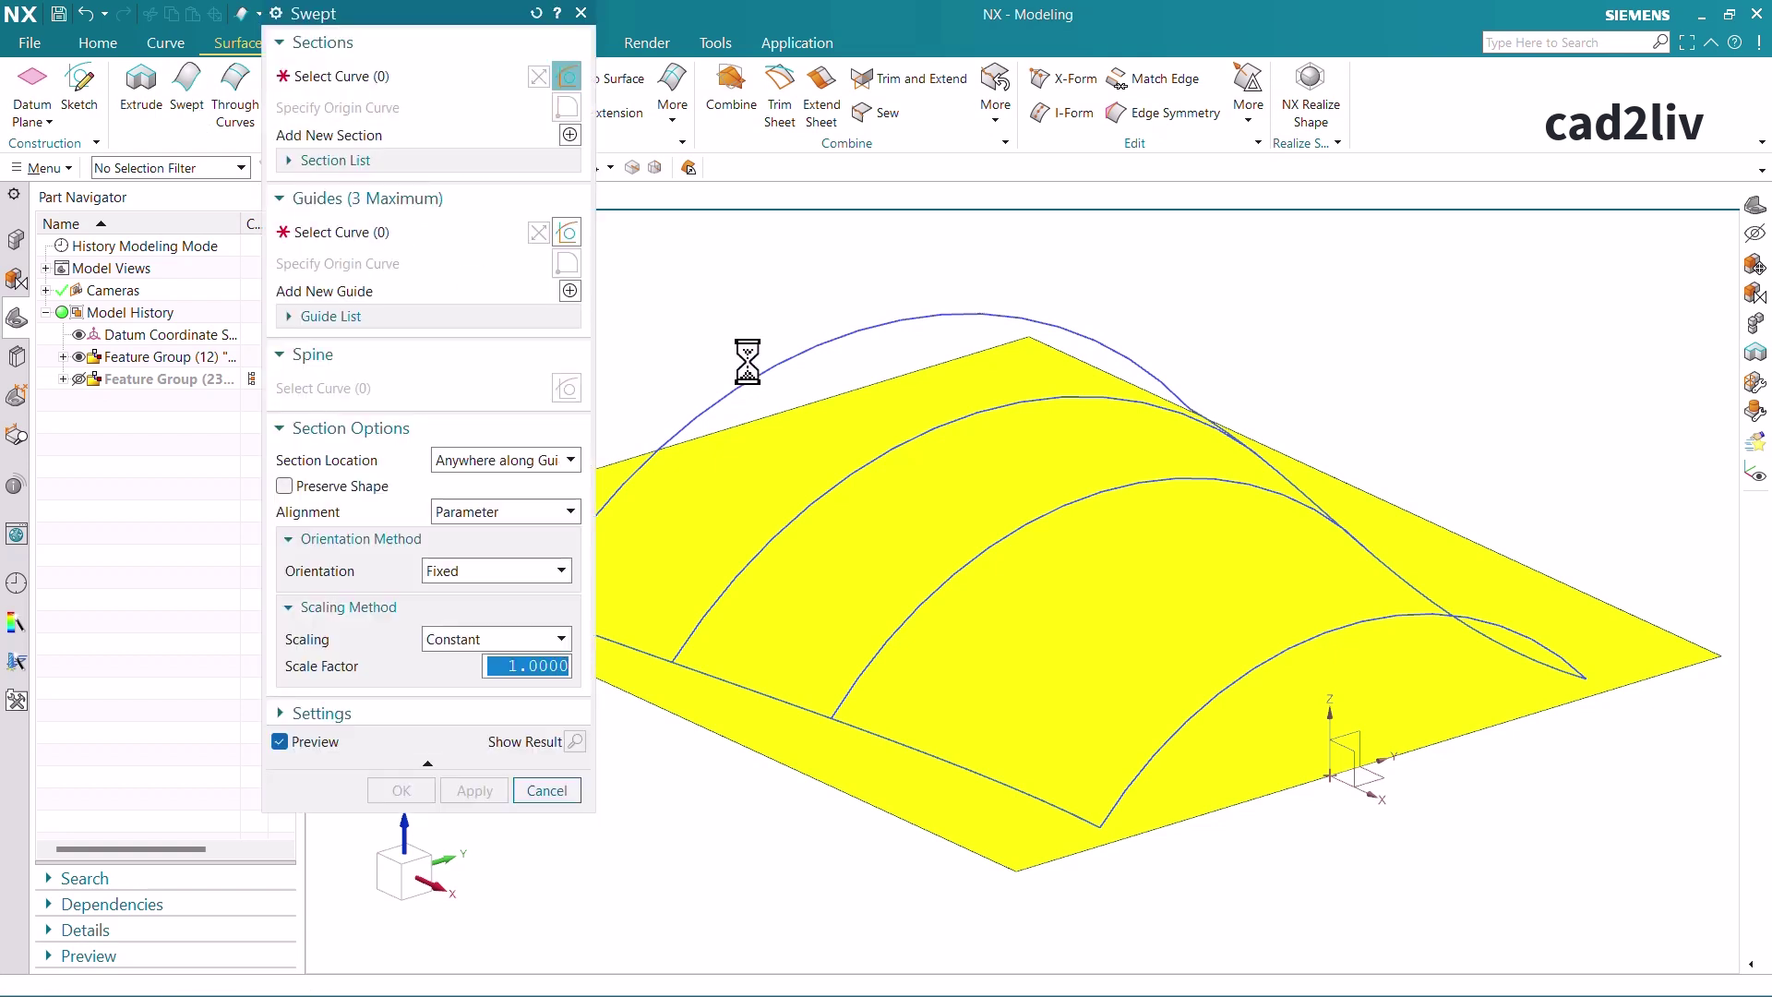
{"action": "scroll", "coordinate": [1095, 378], "scroll_direction": "down", "scroll_amount": 3}
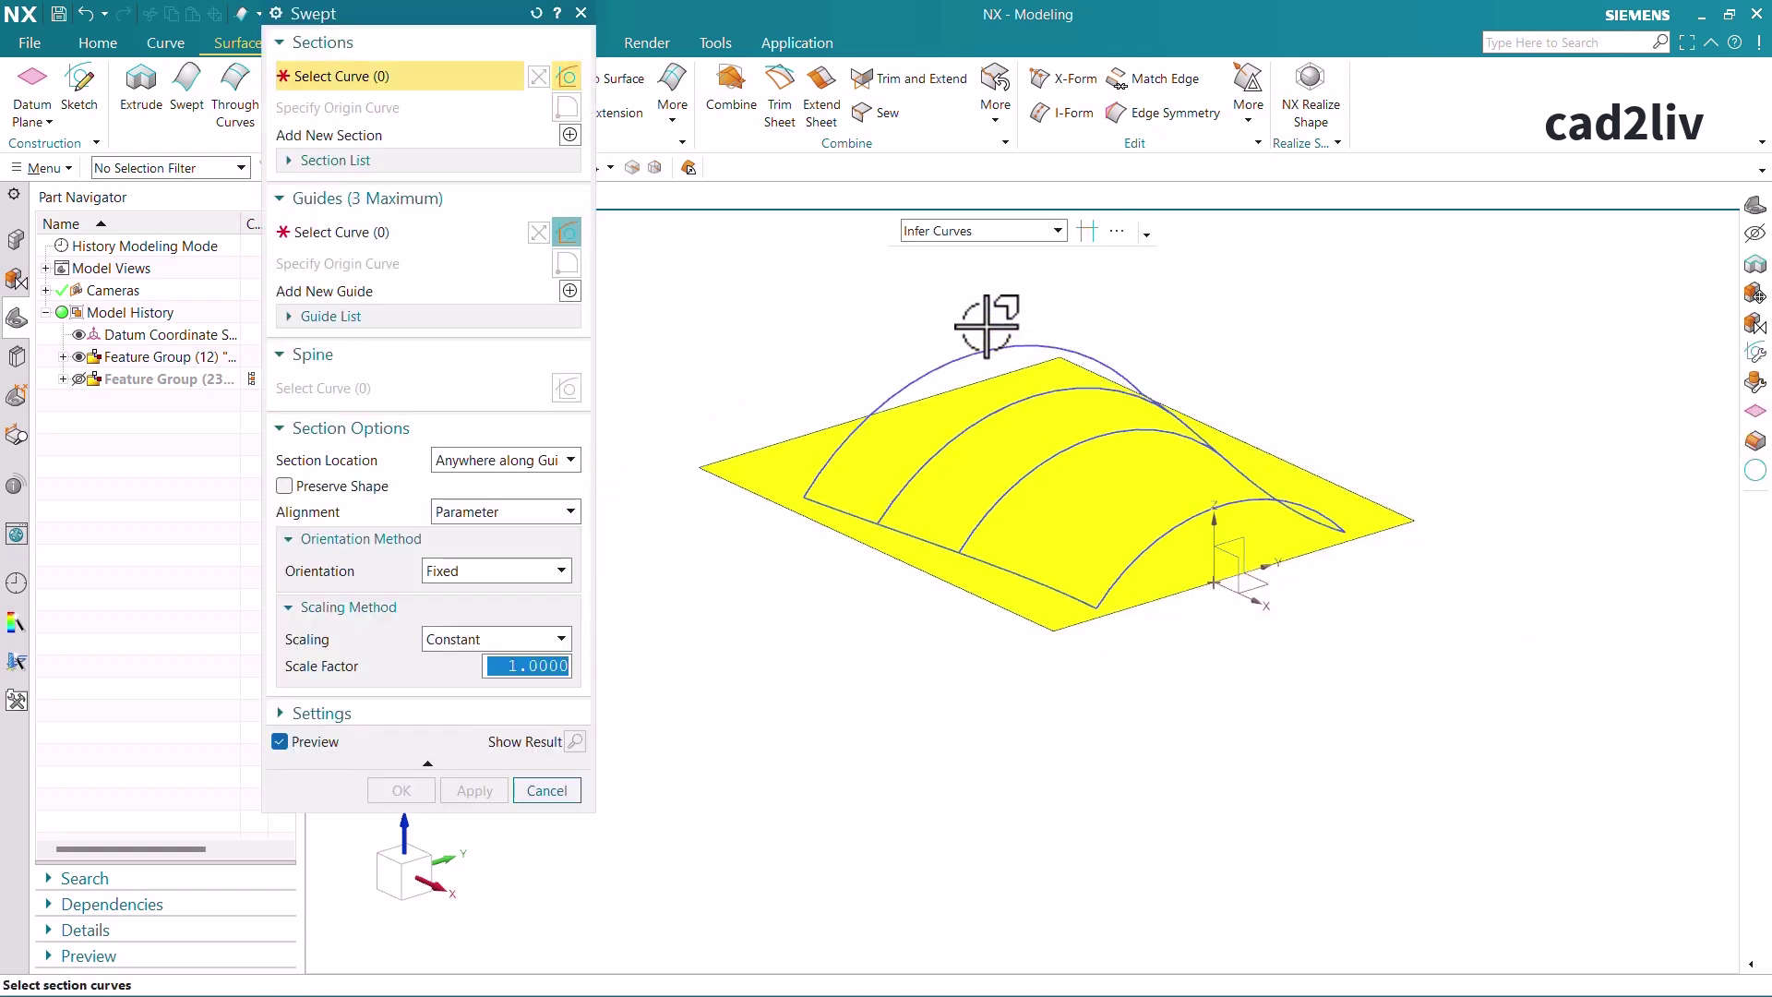
{"action": "scroll", "coordinate": [987, 325], "scroll_direction": "up", "scroll_amount": 1}
{"action": "middle_click_drag", "start_coordinate": [986, 325], "coordinate": [1191, 337]}
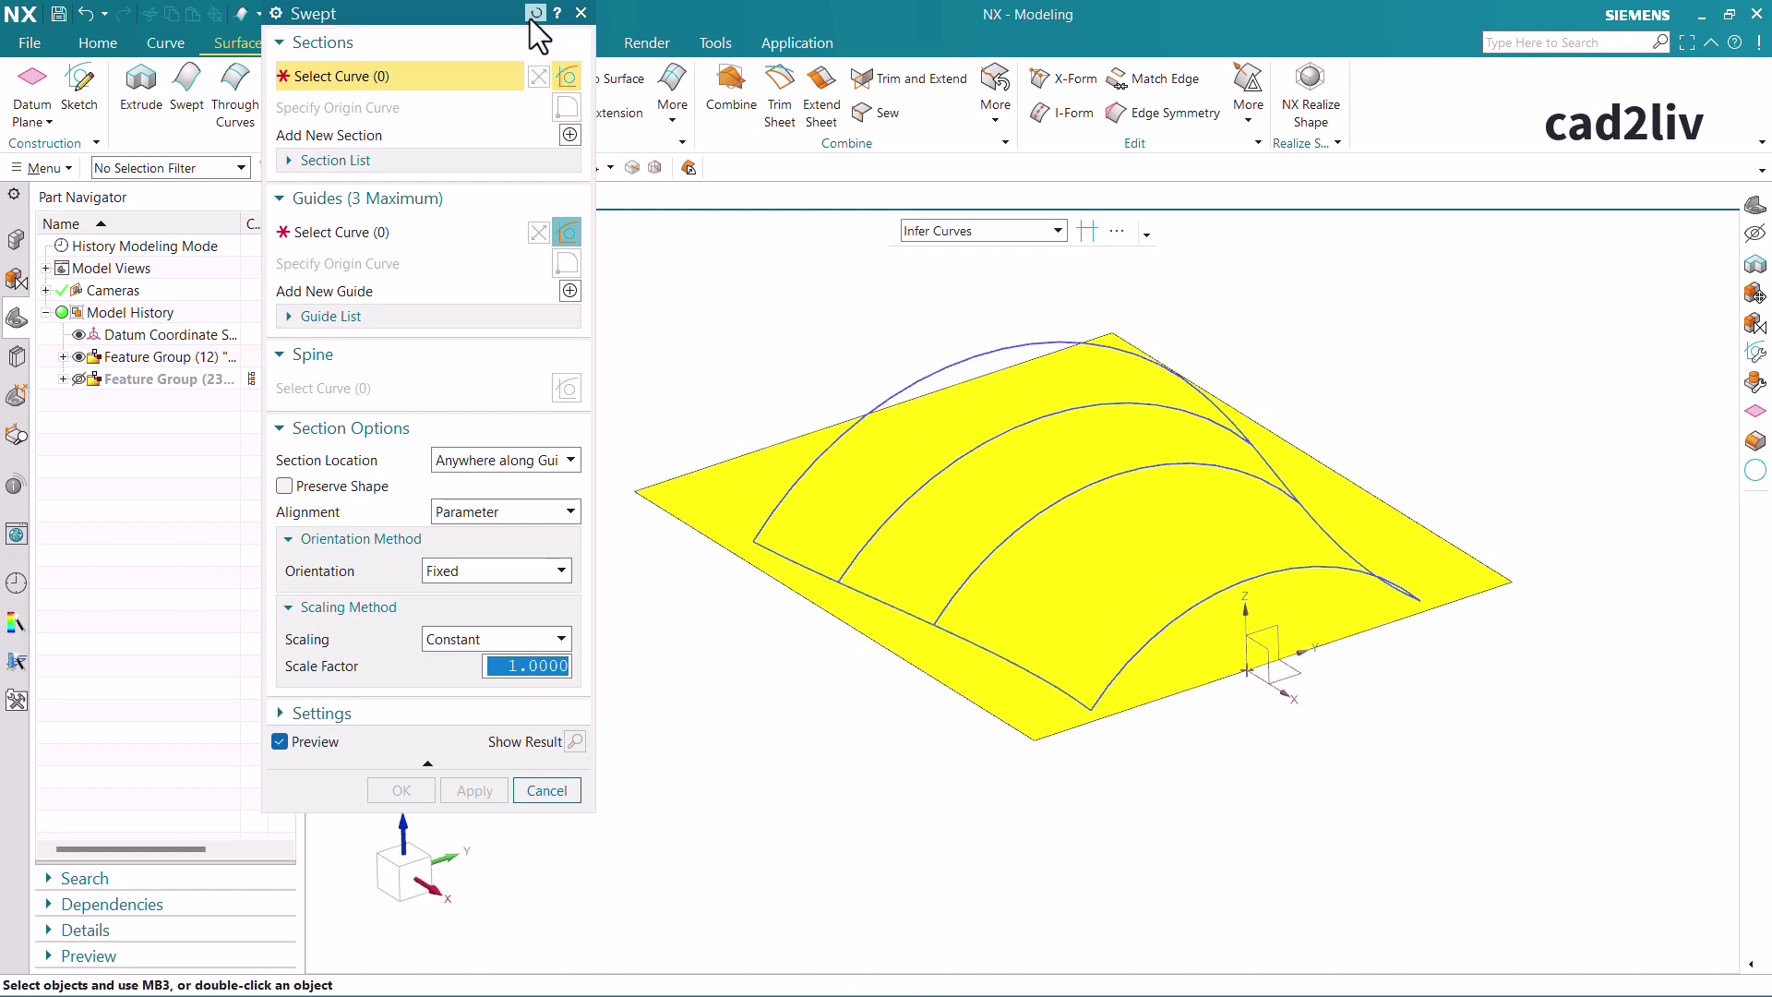
{"action": "left_click", "coordinate": [536, 13]}
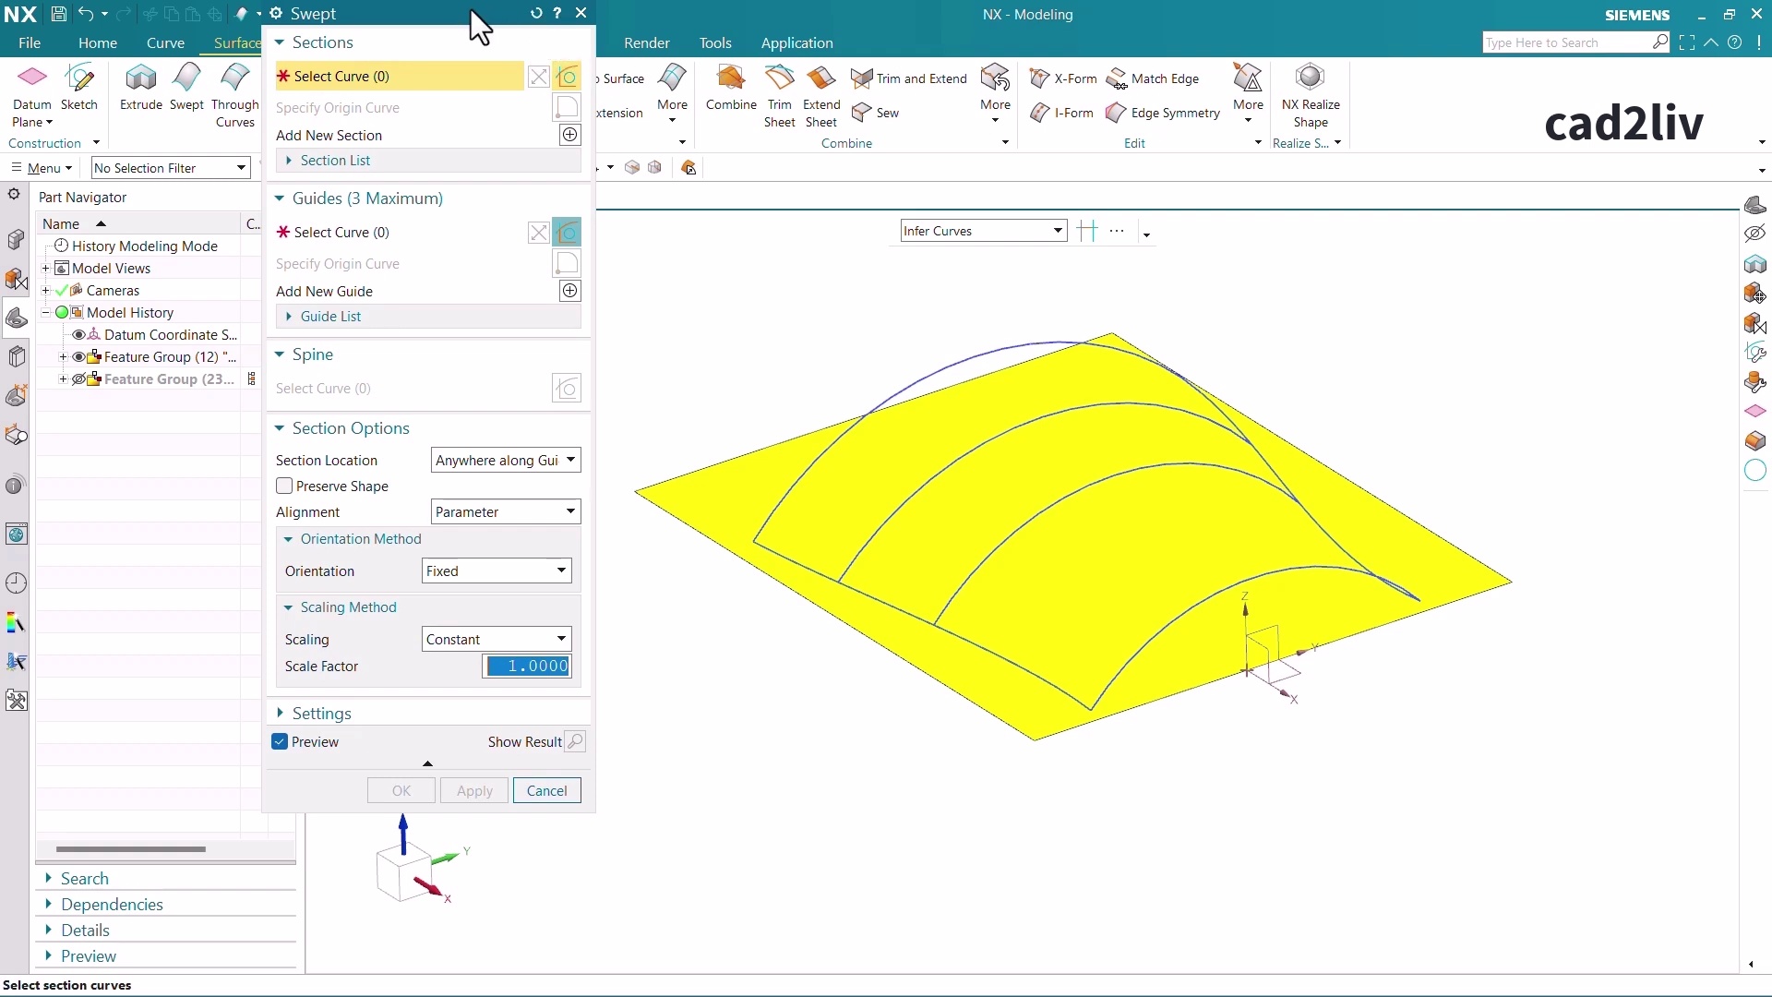
{"action": "left_click_drag", "start_coordinate": [470, 9], "coordinate": [469, 86]}
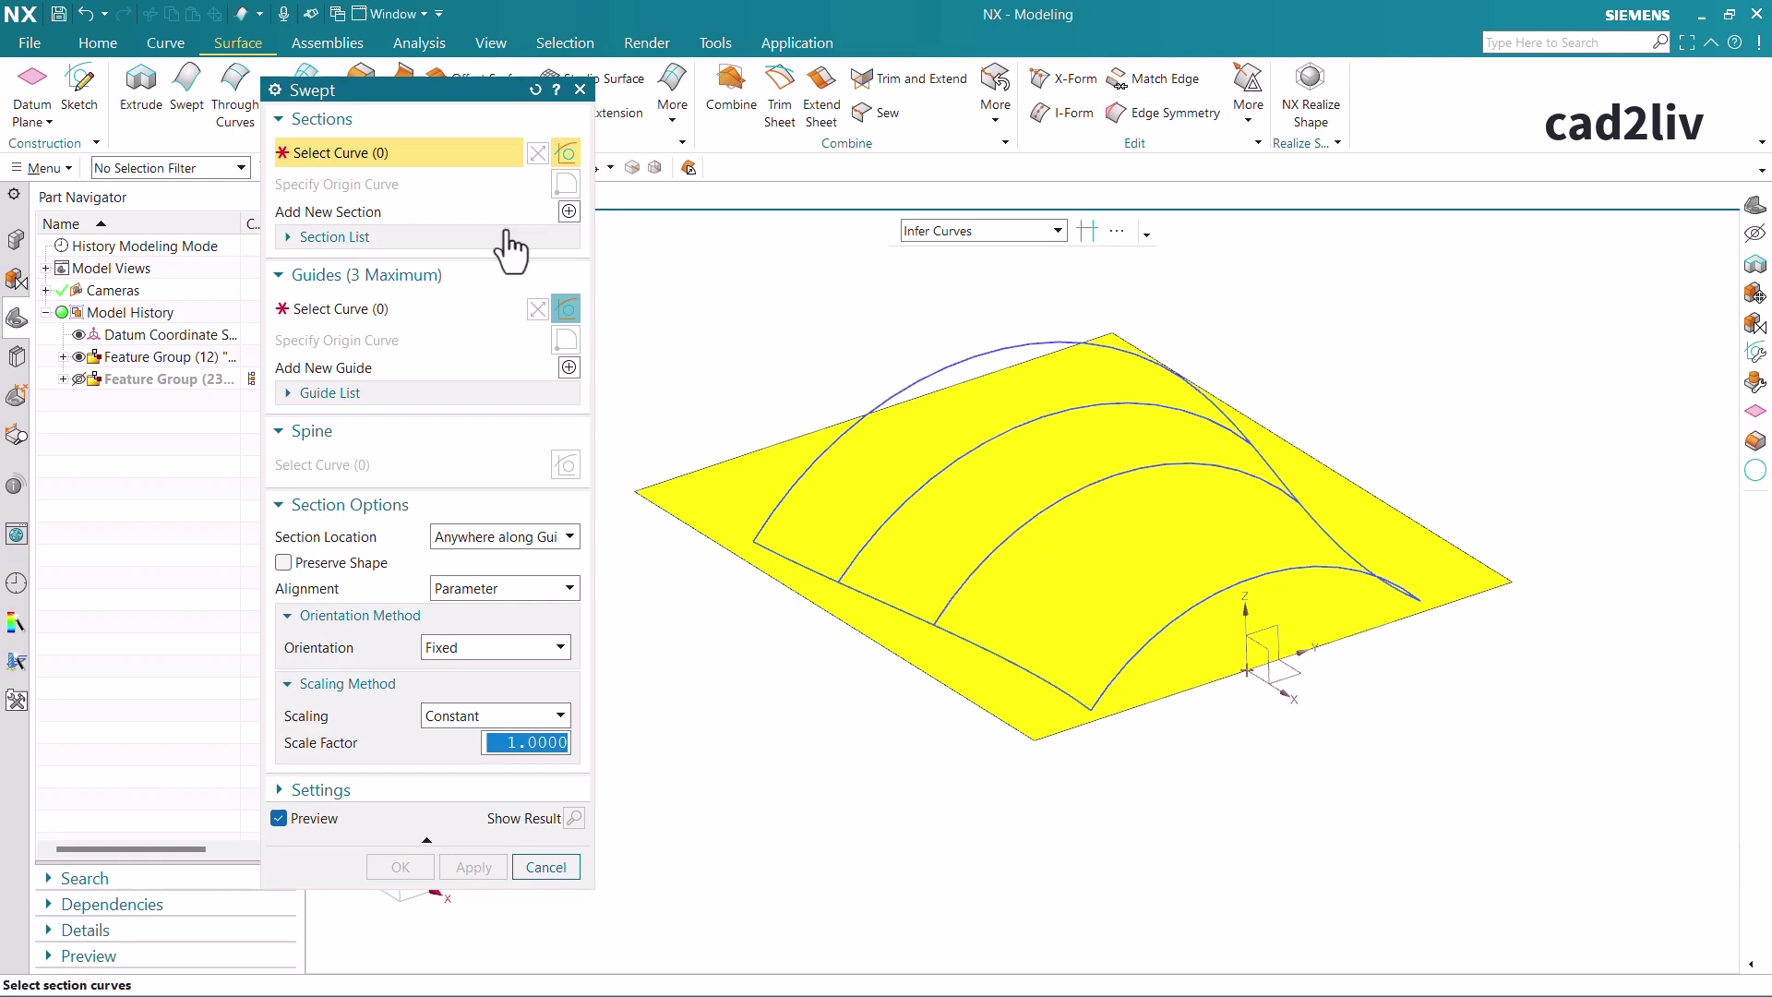
{"action": "left_click", "coordinate": [1199, 613]}
{"action": "middle_click", "coordinate": [1128, 545]}
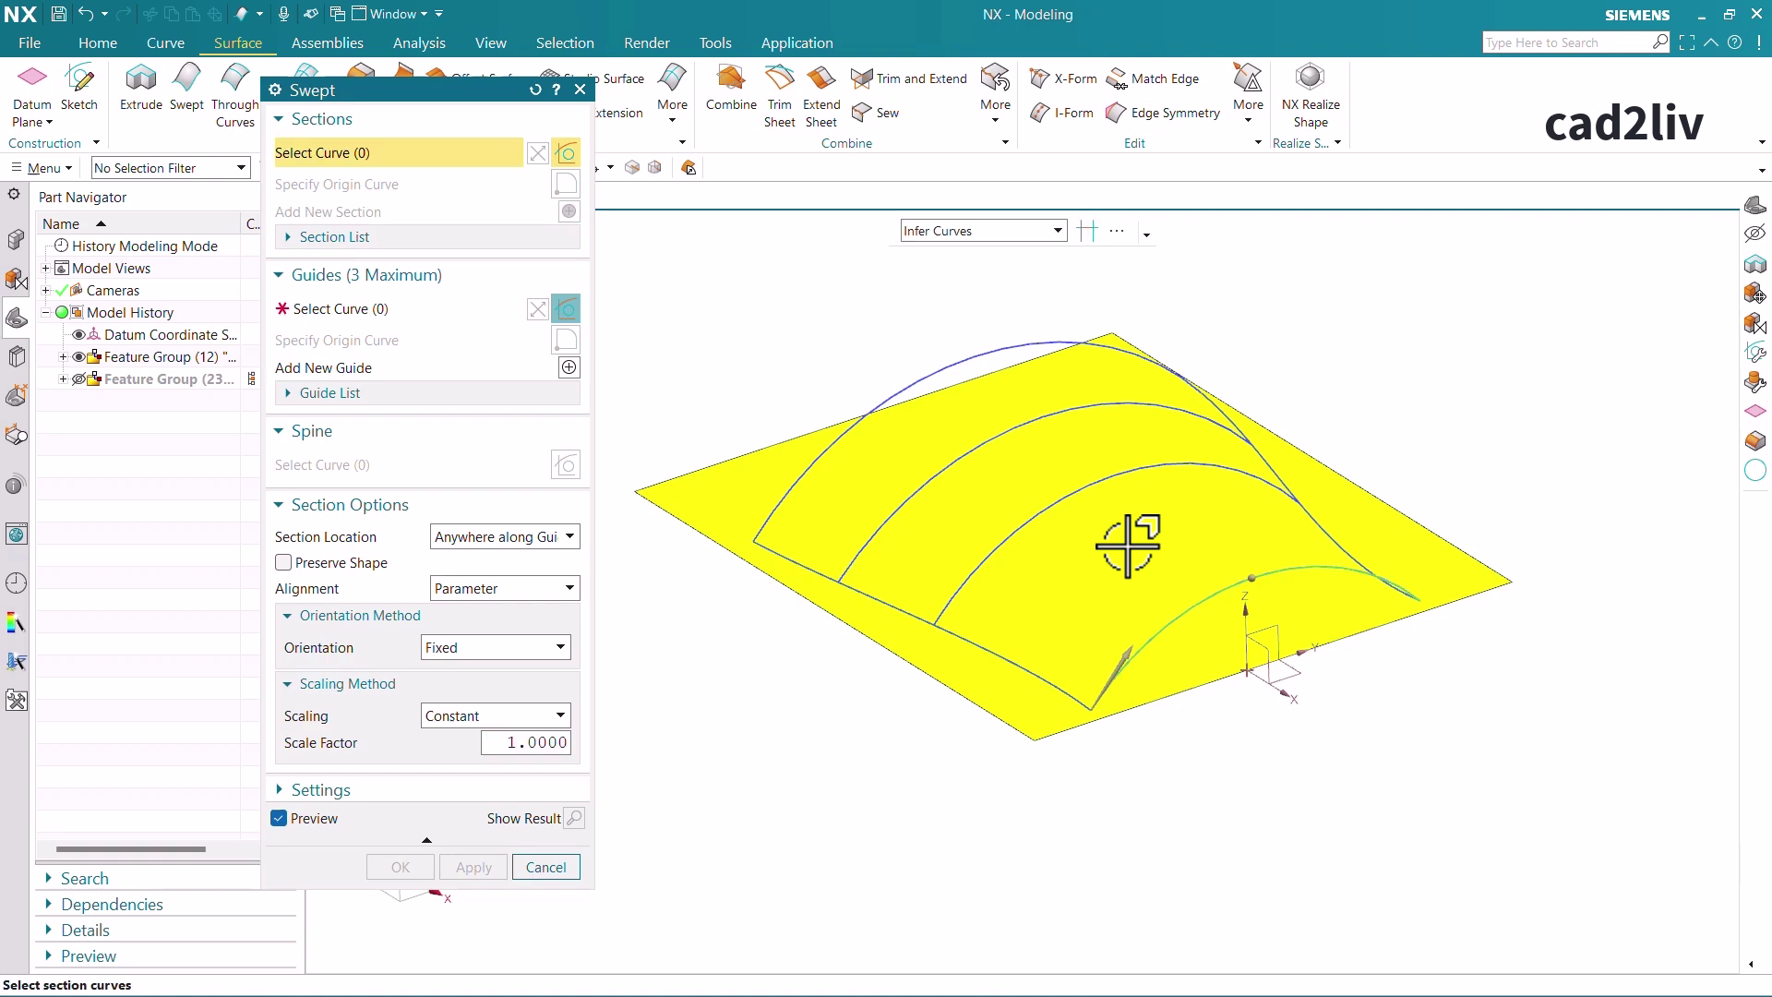
Select the long spline on the negative-Y side as the guide and create the single-section swept surface
{"action": "left_click", "coordinate": [402, 310]}
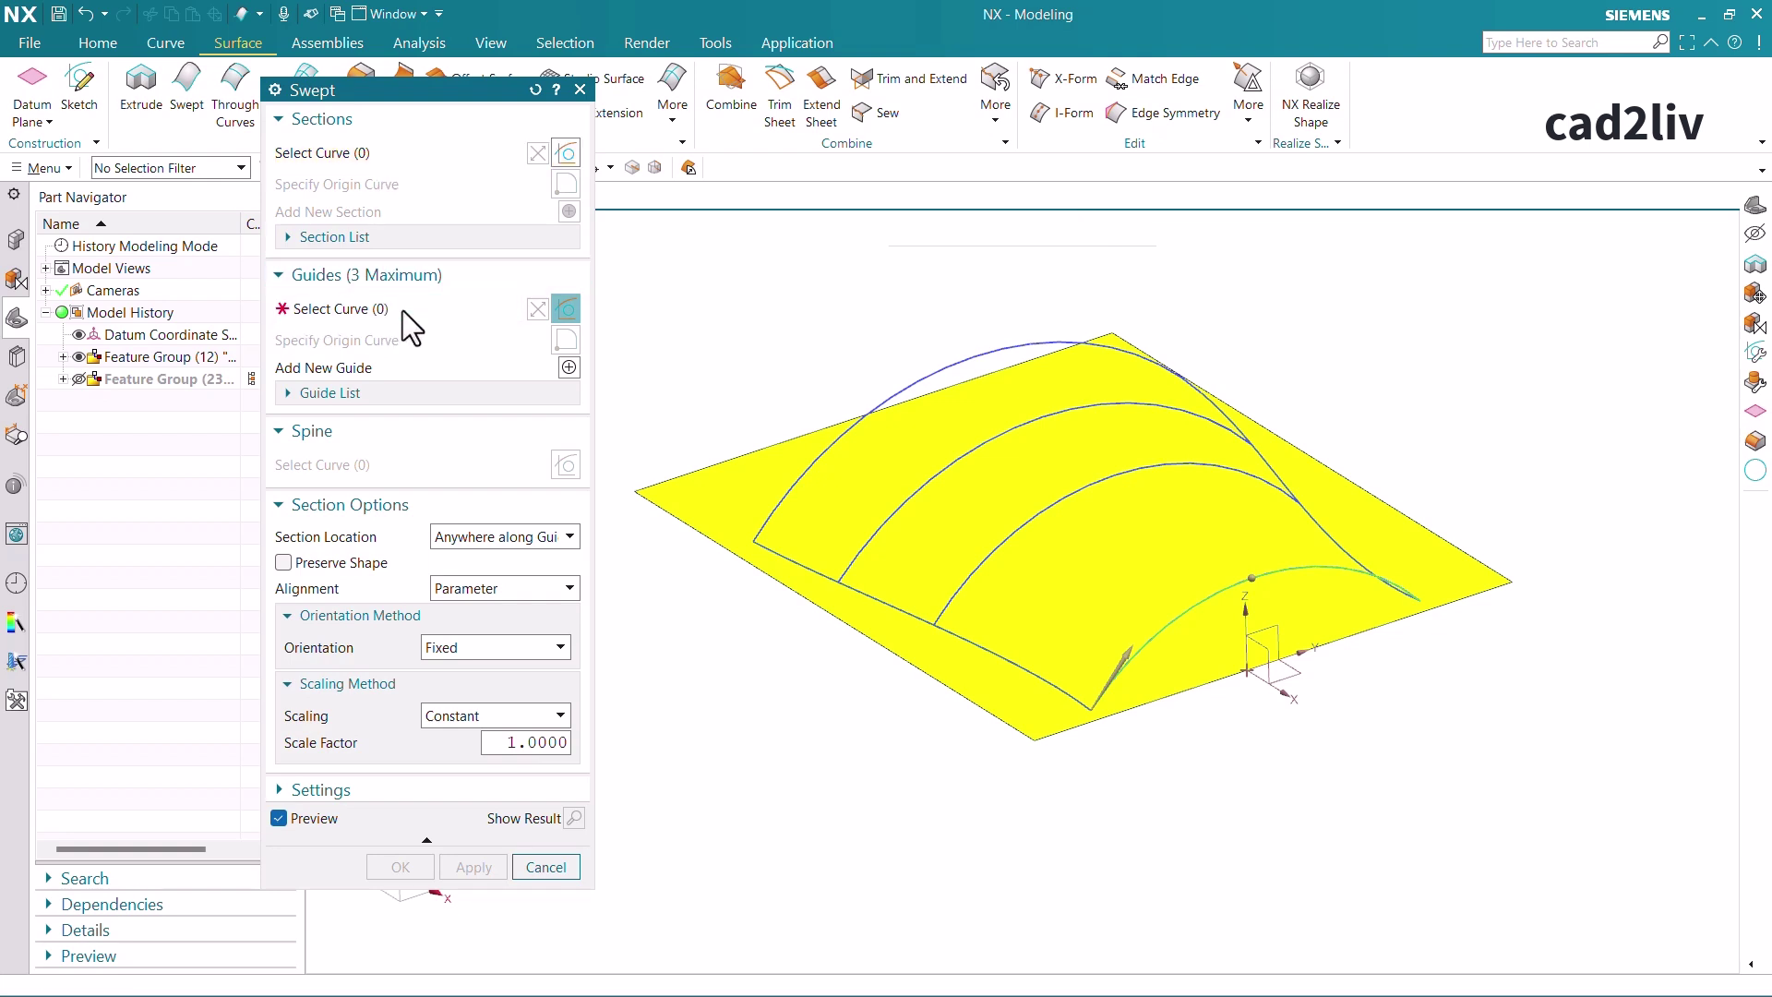
{"action": "left_click", "coordinate": [1000, 651]}
{"action": "middle_click_drag", "start_coordinate": [954, 541], "coordinate": [703, 696]}
{"action": "left_click", "coordinate": [466, 866]}
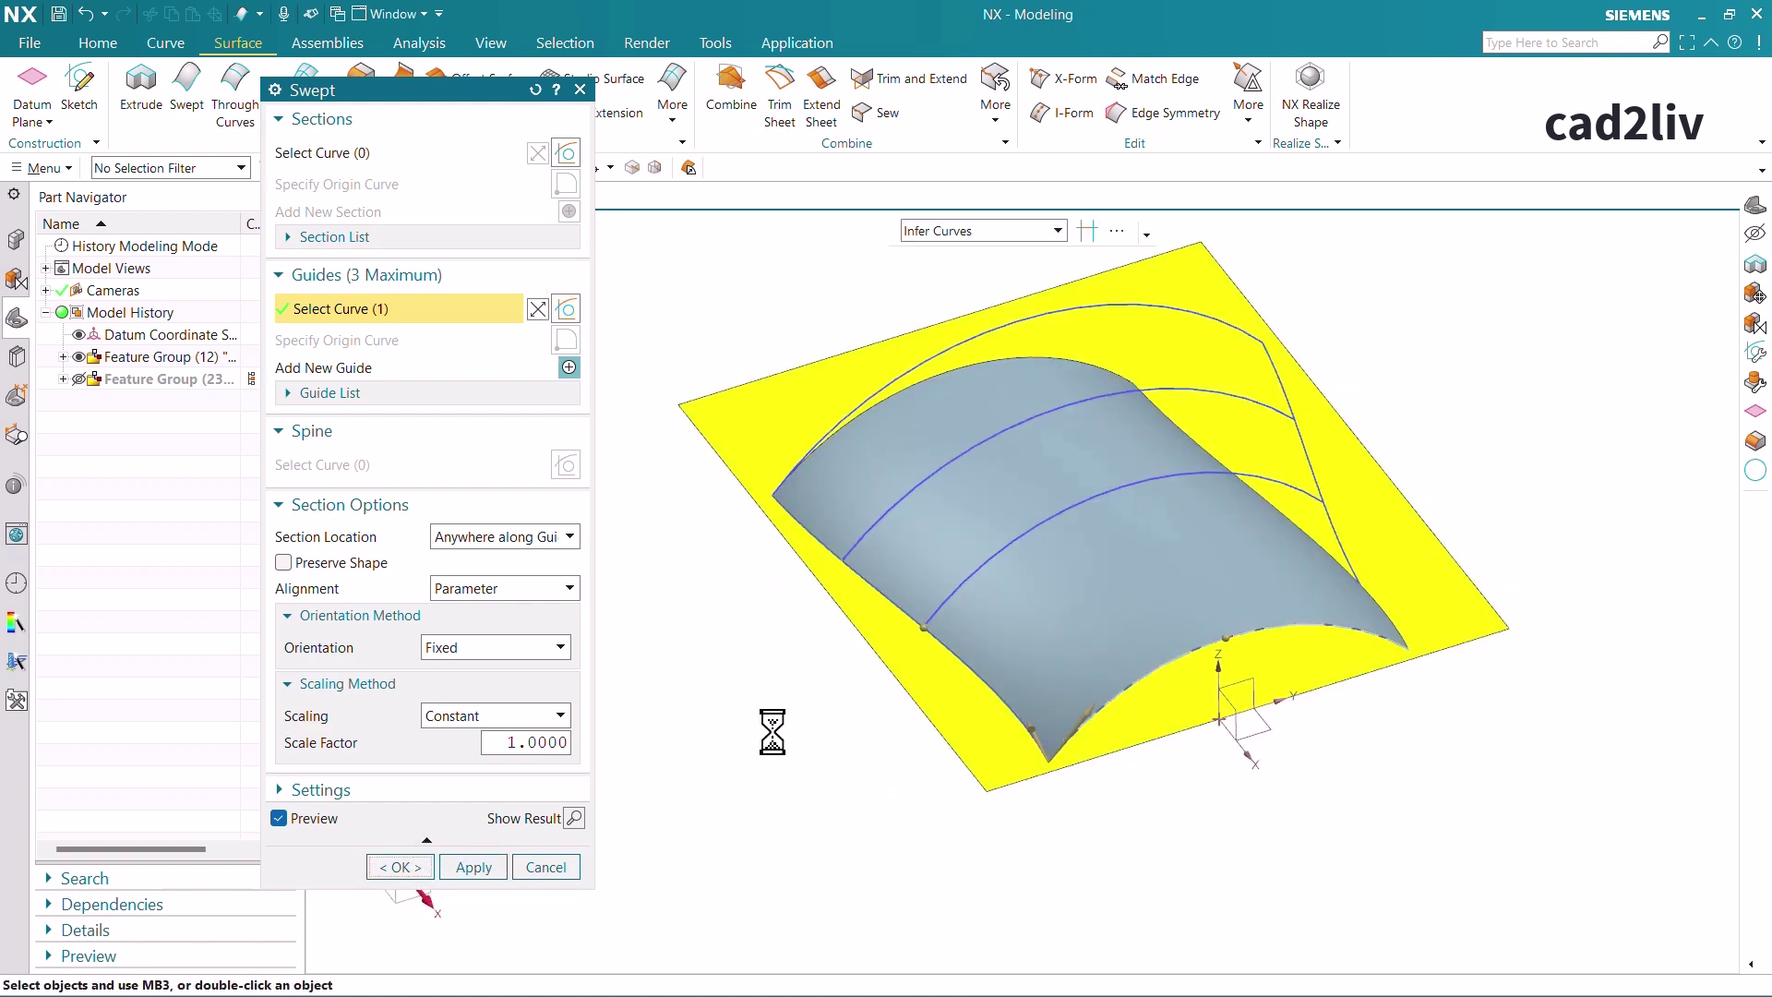
Delete the swept surface built from one section and one guide
{"action": "mouse_move", "coordinate": [1127, 566]}
{"action": "middle_mouse_down"}
{"action": "mouse_move", "coordinate": [1227, 692]}
{"action": "mouse_move", "coordinate": [1136, 566]}
{"action": "middle_mouse_up"}
{"action": "middle_click_drag", "start_coordinate": [1258, 593], "coordinate": [1232, 618]}
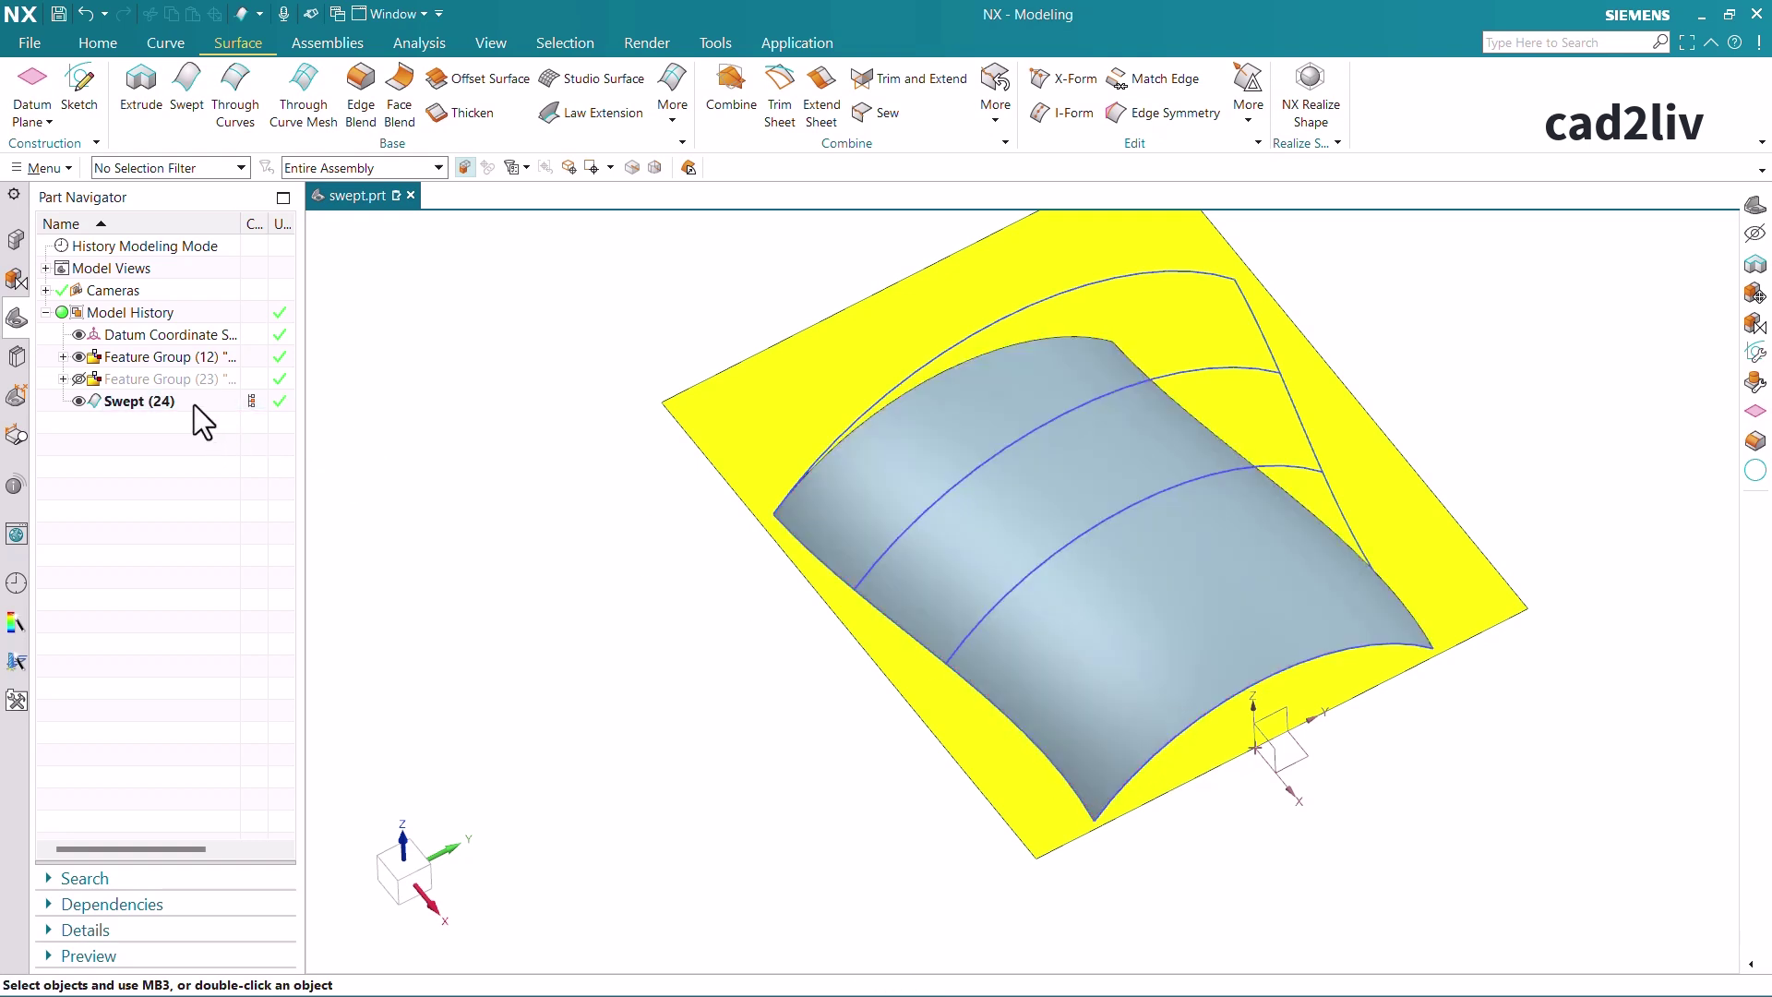
{"action": "left_click", "coordinate": [194, 405]}
{"action": "key", "text": "Delete"}
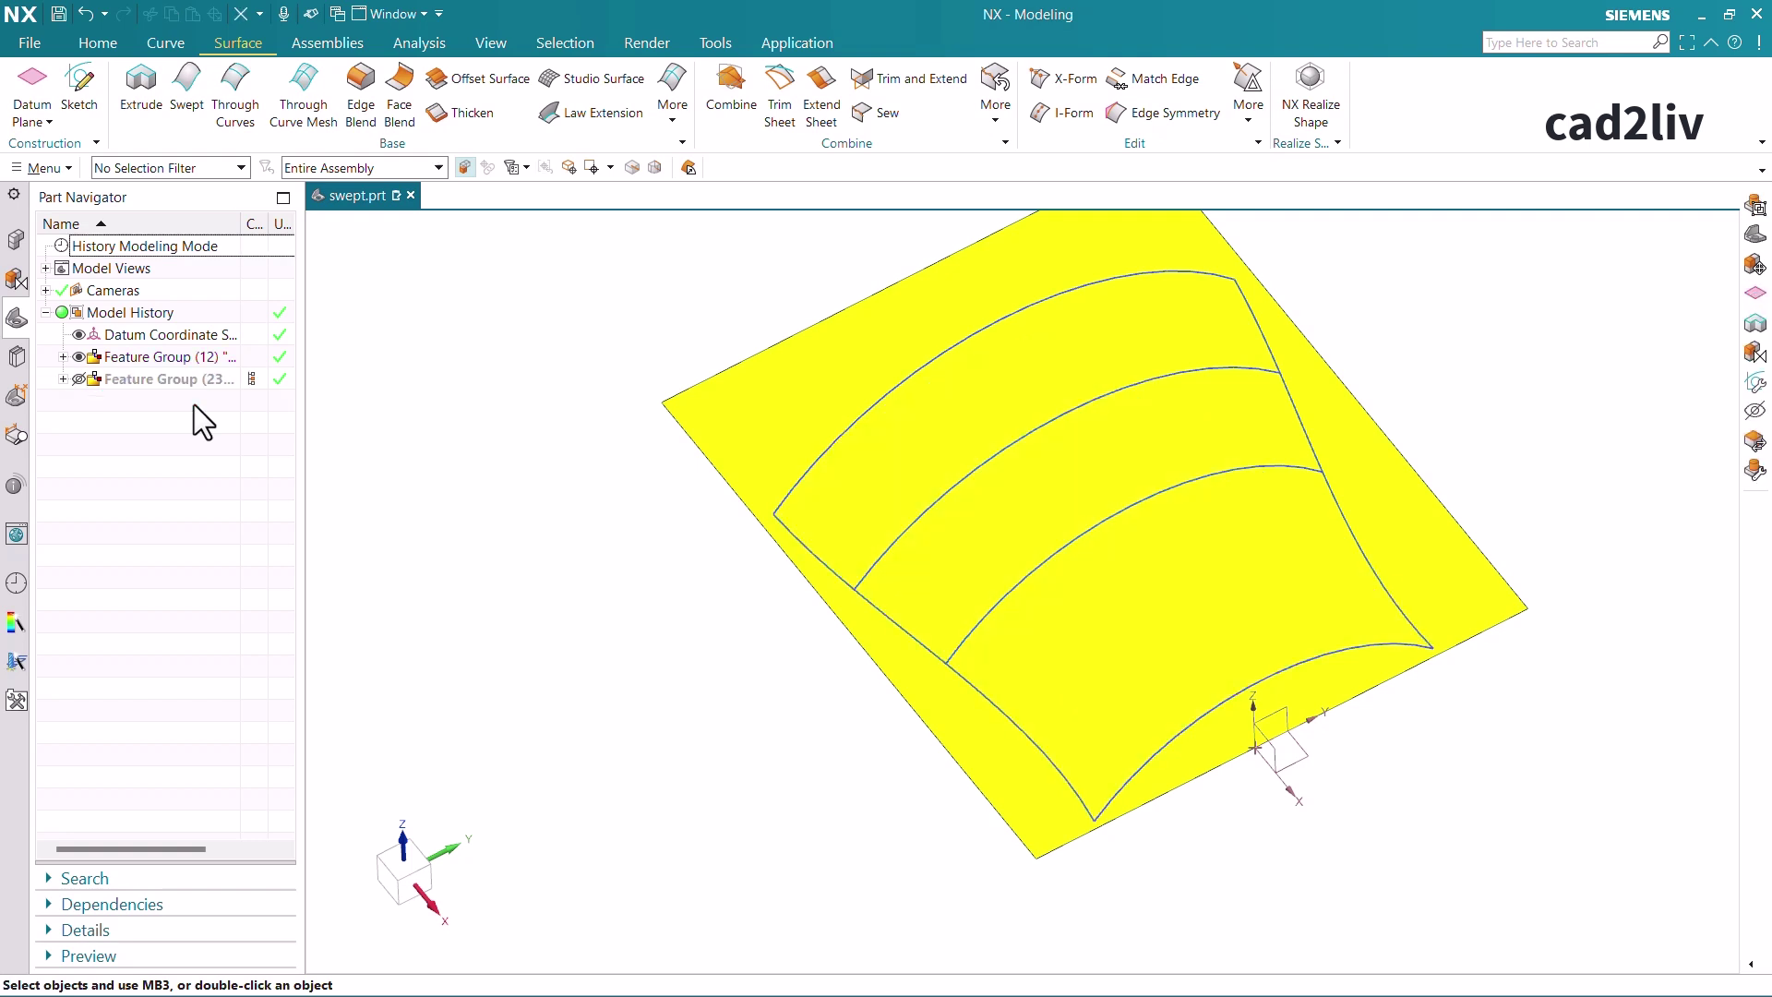
Start a Swept surface with the three arcs nearest the datum coordinate system as separate sections, in order
{"action": "left_click", "coordinate": [187, 93]}
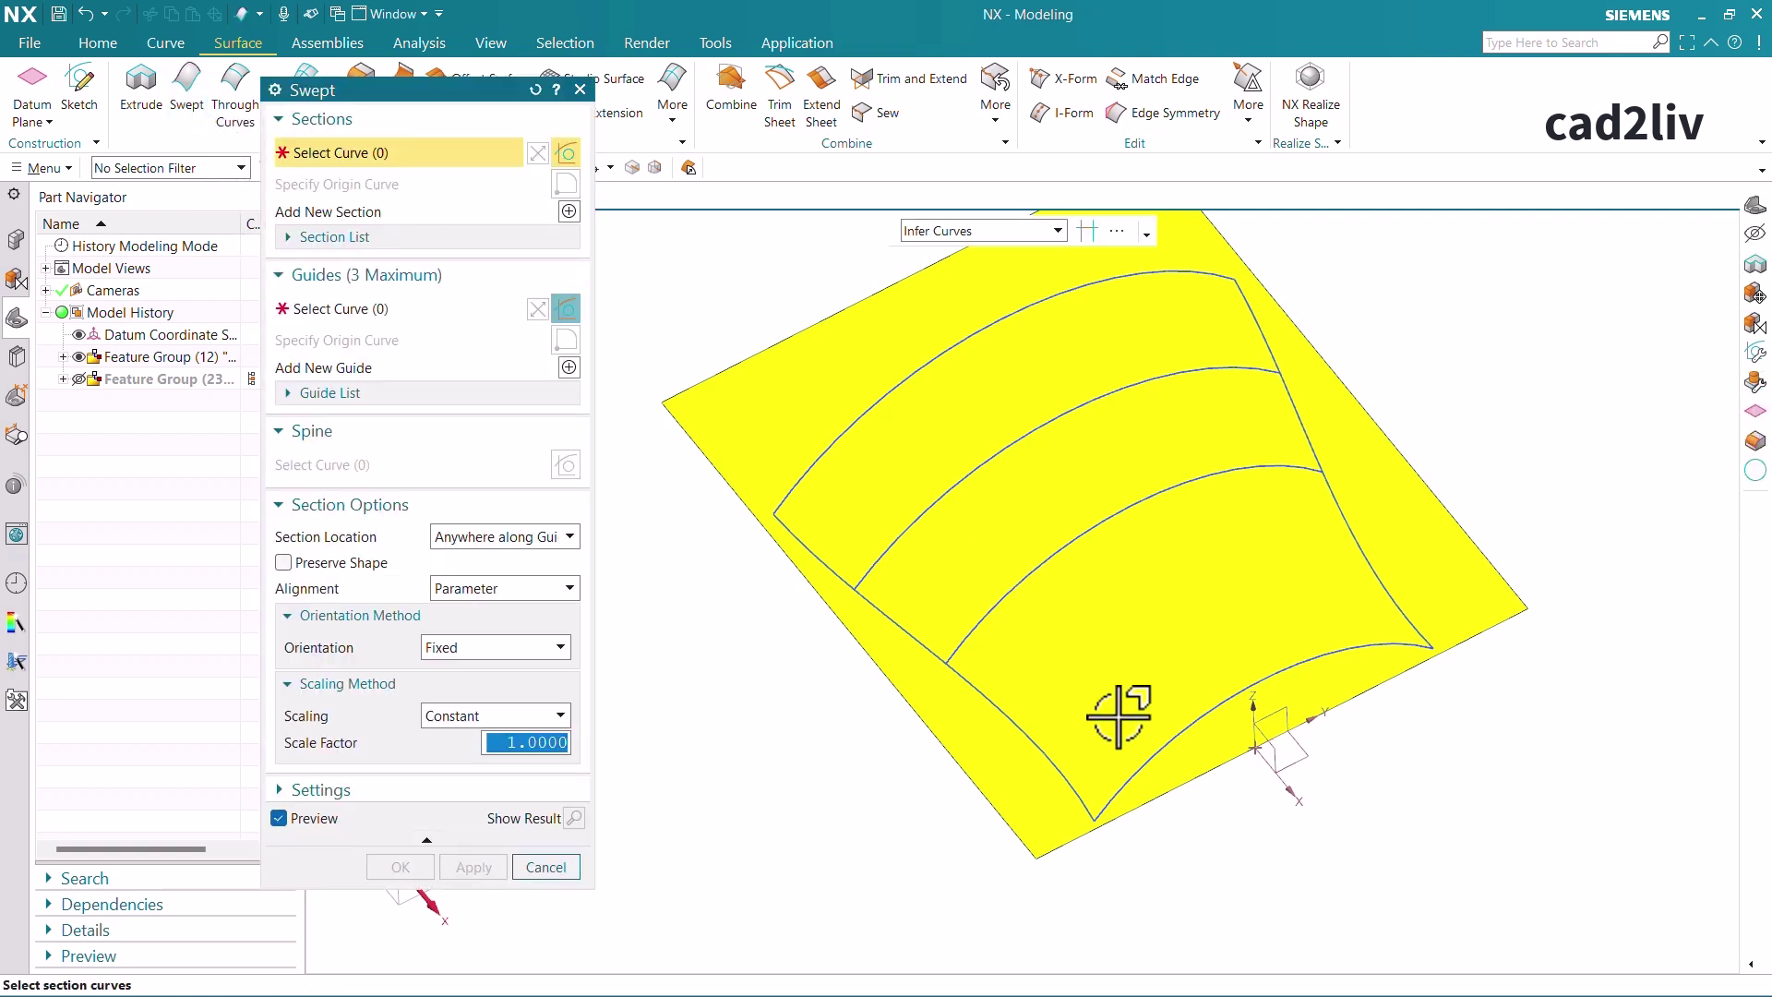
{"action": "left_click", "coordinate": [1157, 750]}
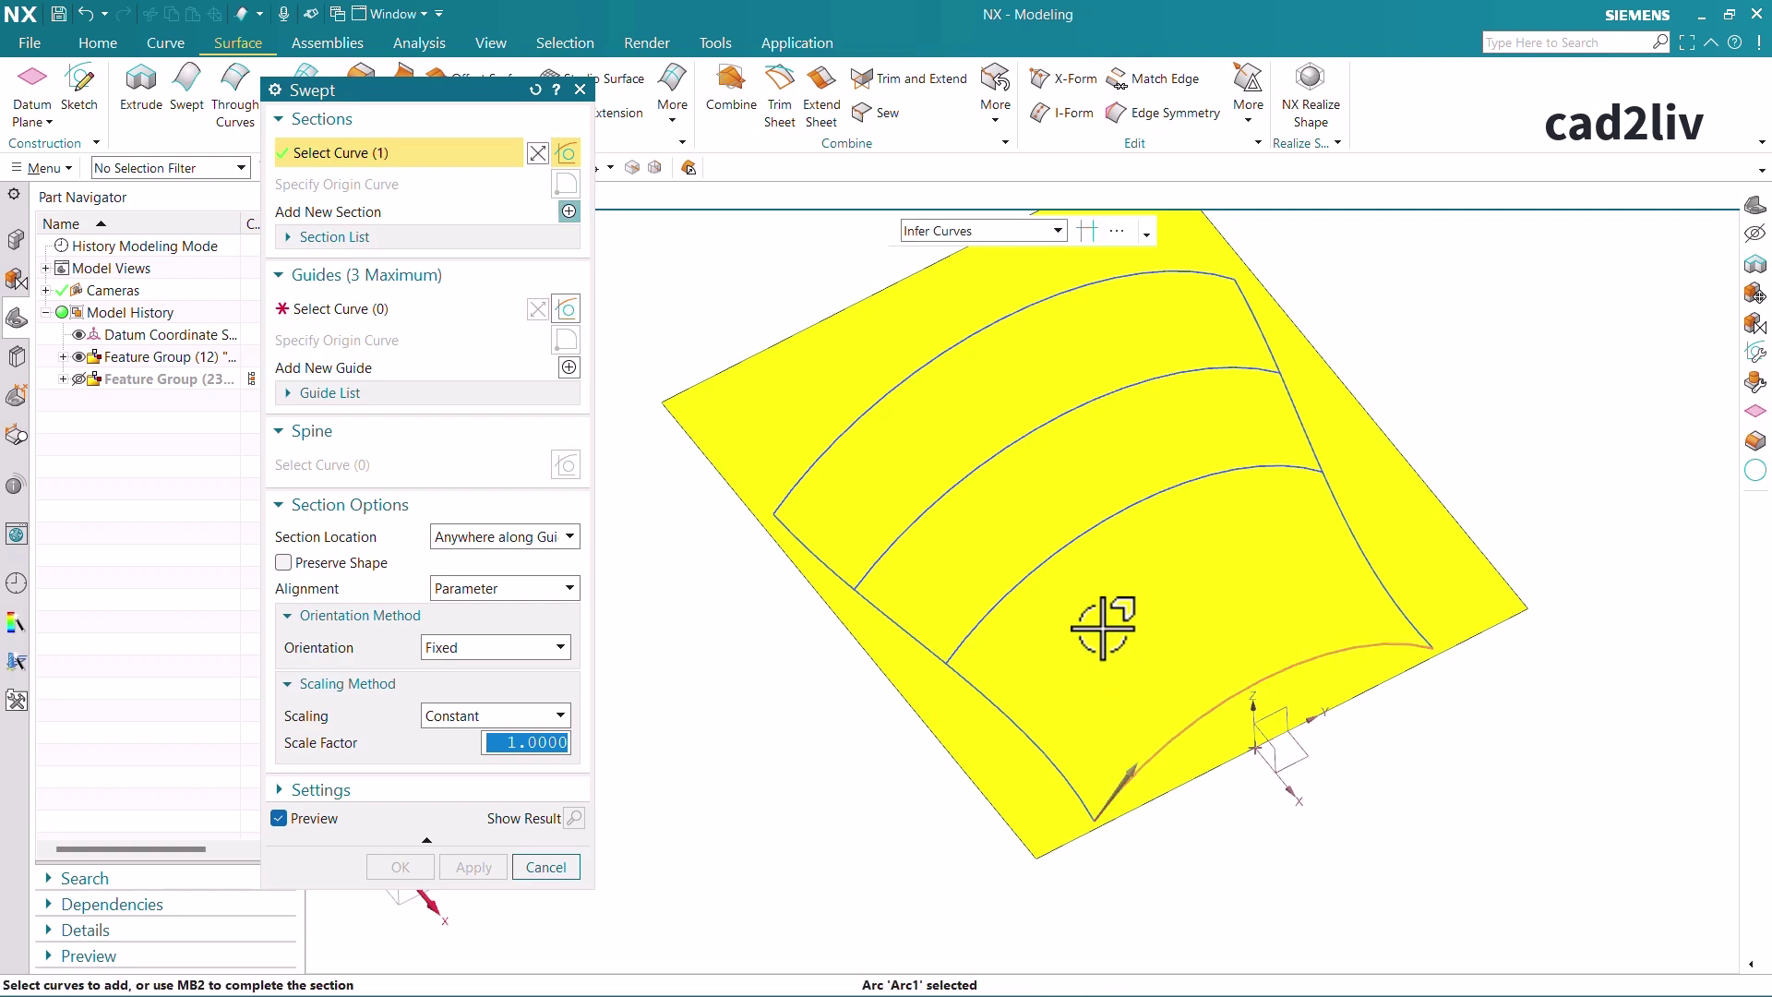
{"action": "middle_click_drag", "start_coordinate": [1103, 628], "coordinate": [1139, 589]}
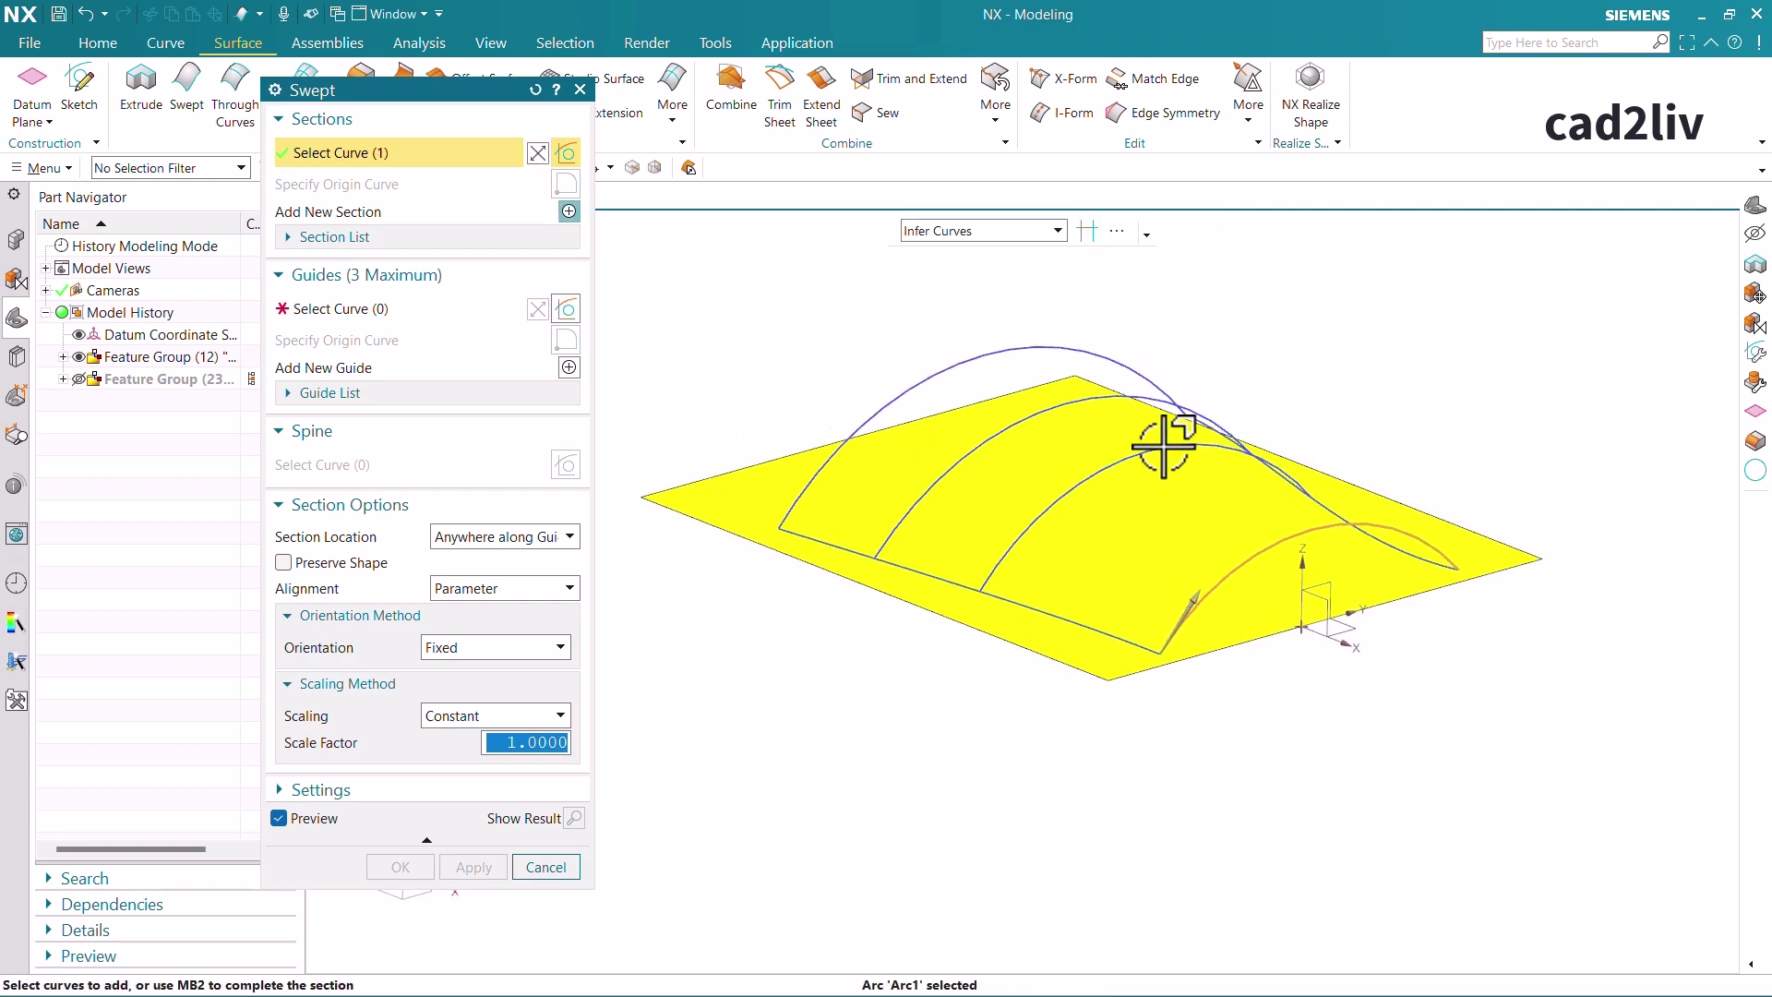
{"action": "left_click", "coordinate": [571, 213]}
{"action": "left_click", "coordinate": [1021, 534]}
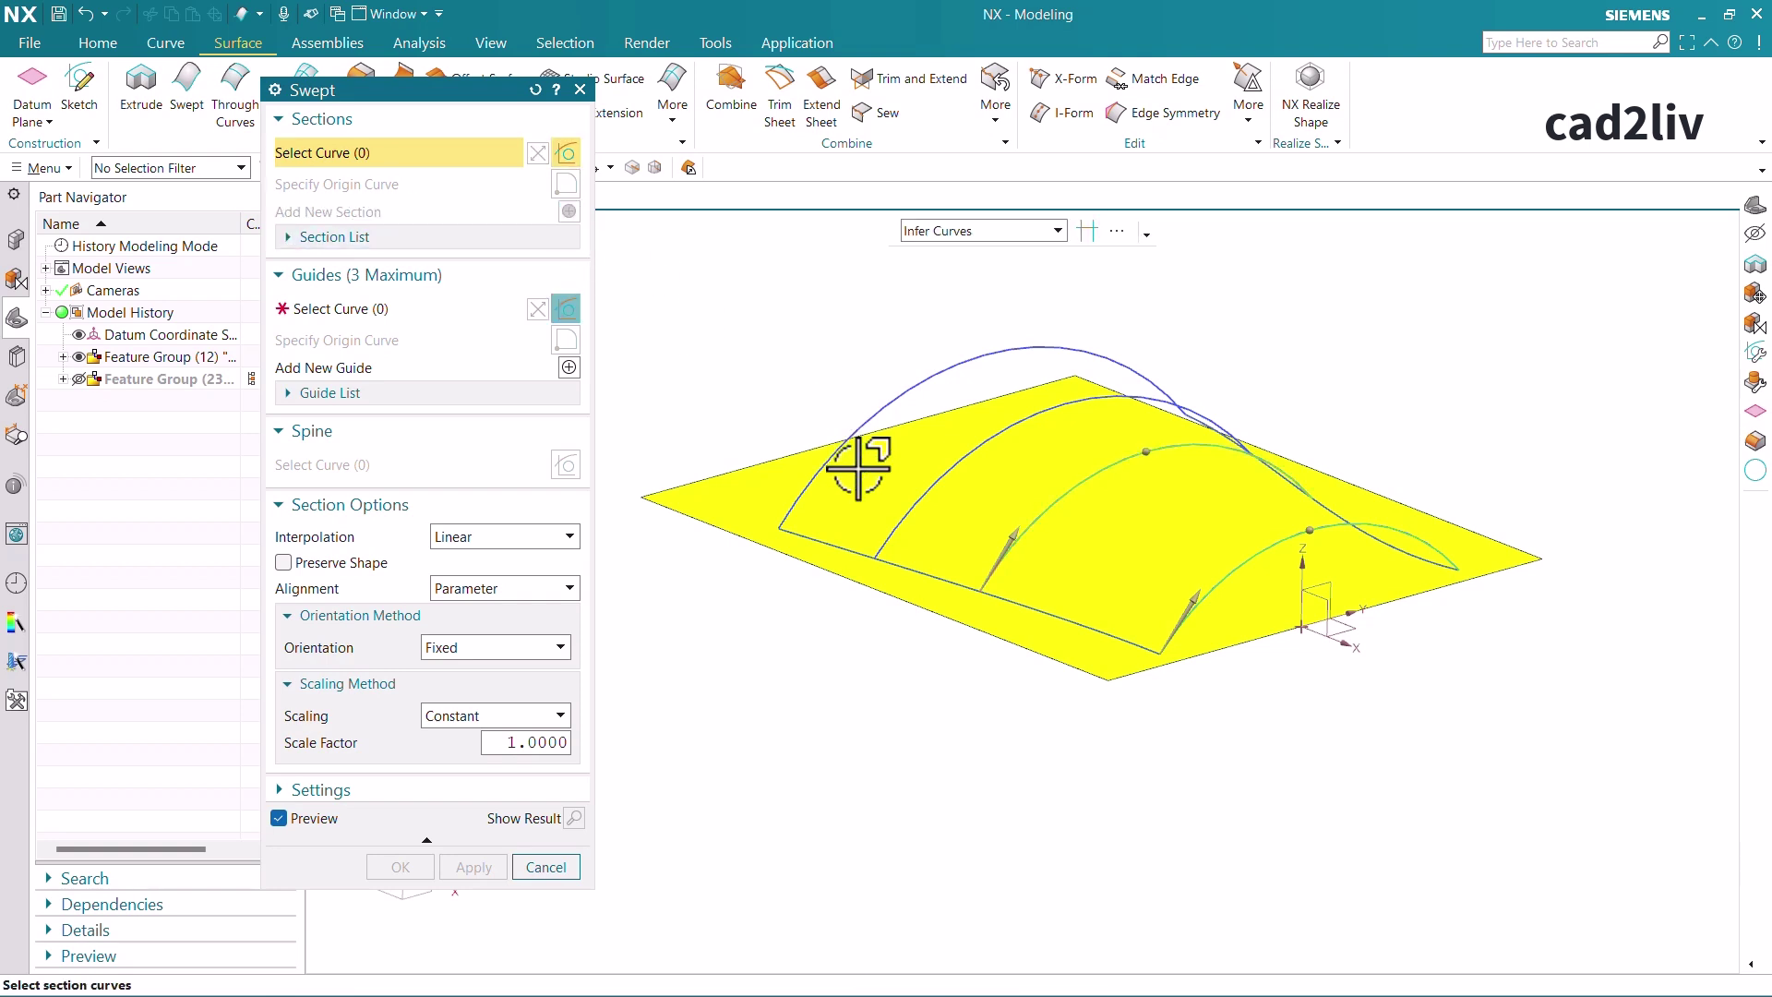
{"action": "left_click", "coordinate": [894, 529]}
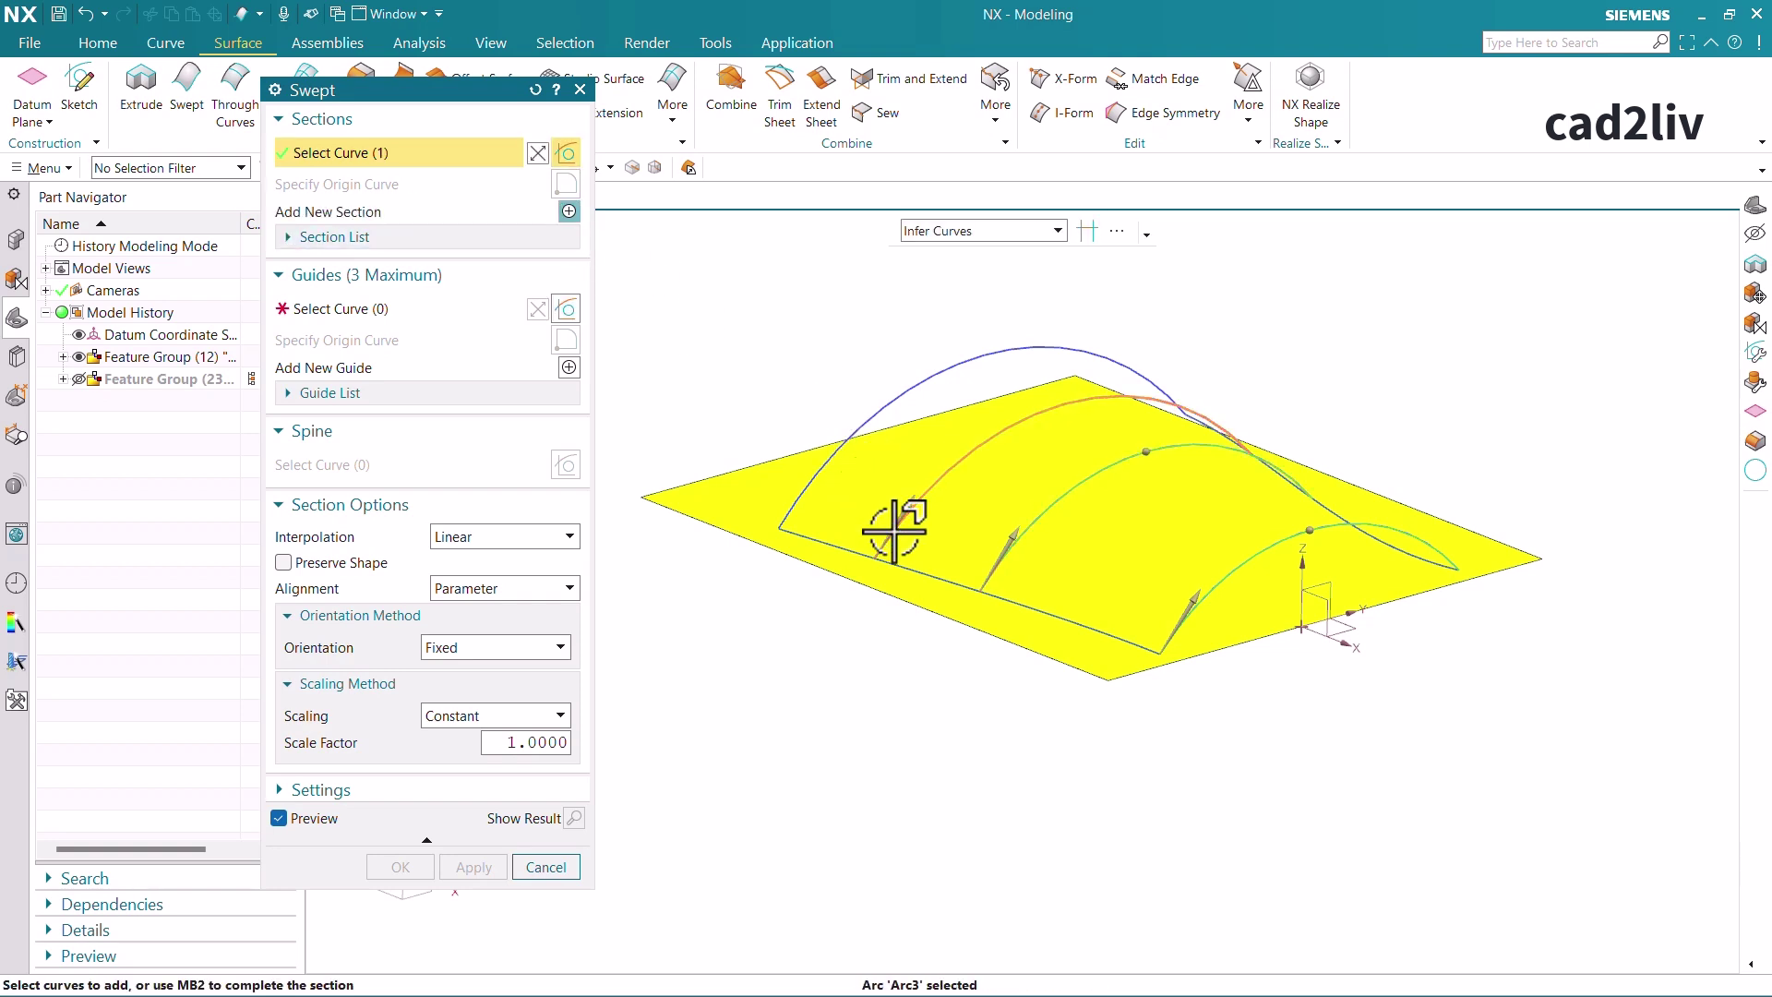
Add the arc farthest from the datum coordinate system as the fourth section of the sweep
{"action": "mouse_move", "coordinate": [894, 534]}
{"action": "middle_mouse_down"}
{"action": "mouse_move", "coordinate": [875, 446]}
{"action": "mouse_move", "coordinate": [862, 553]}
{"action": "mouse_move", "coordinate": [877, 552]}
{"action": "middle_mouse_up"}
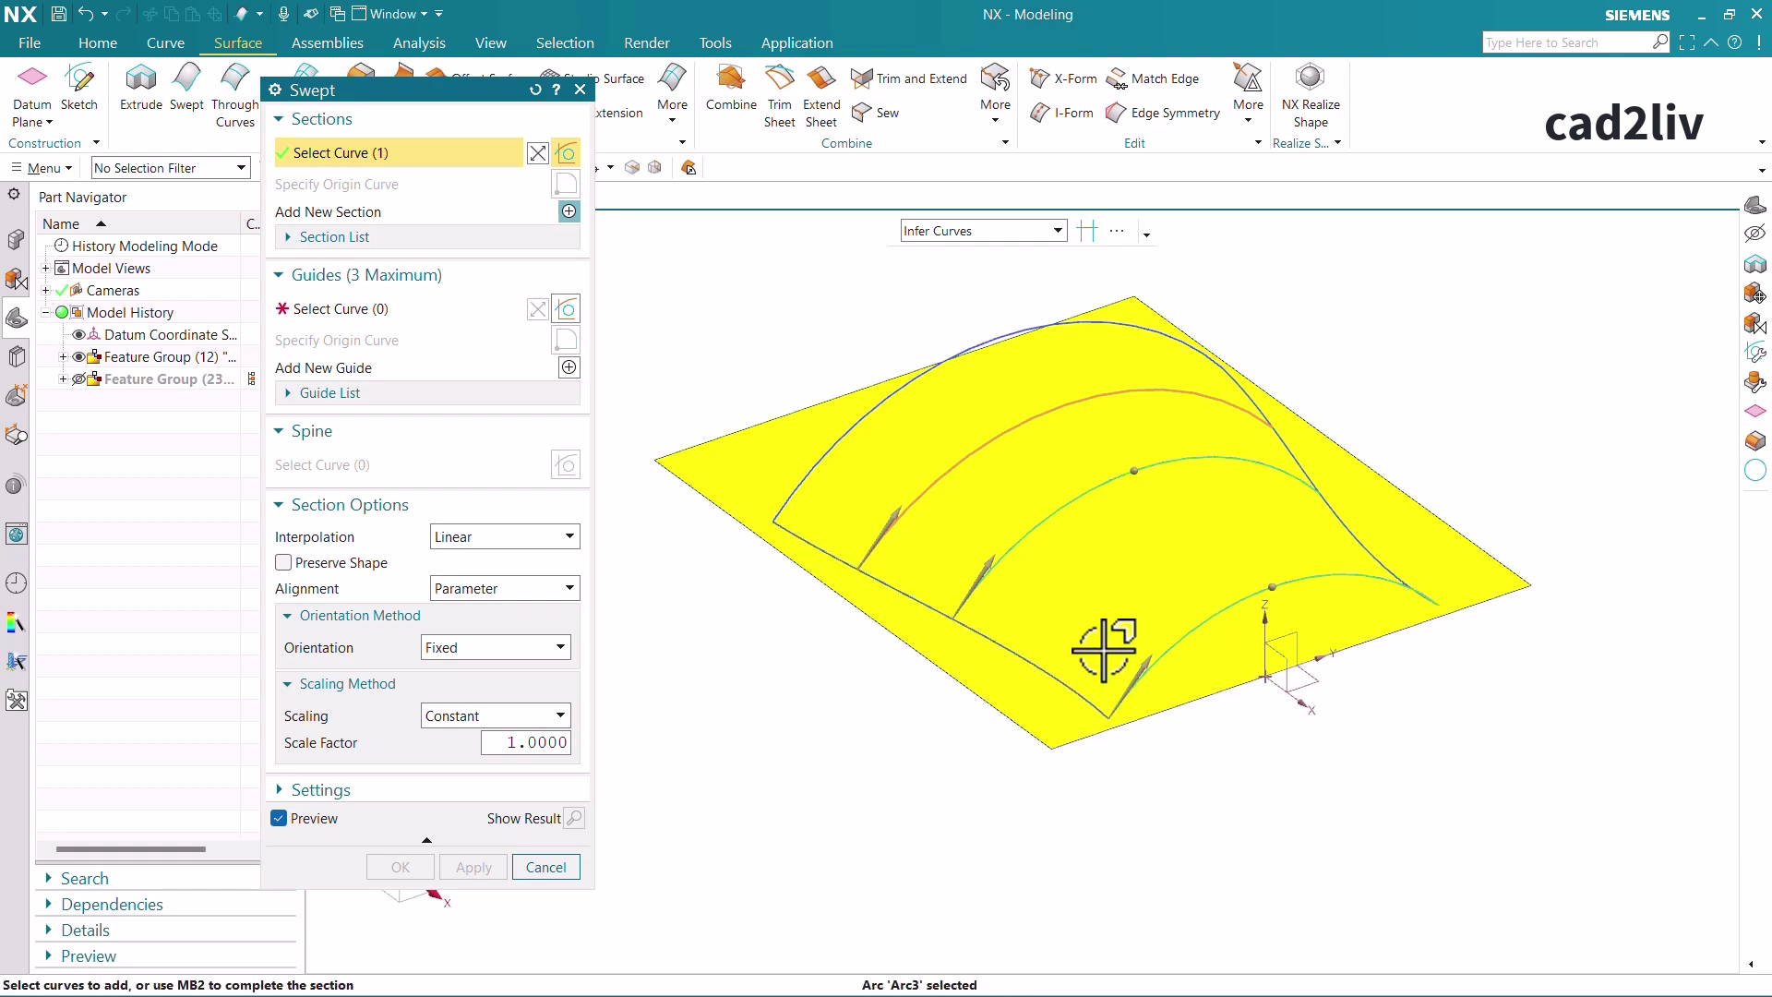
{"action": "middle_click_drag", "start_coordinate": [1119, 645], "coordinate": [874, 653]}
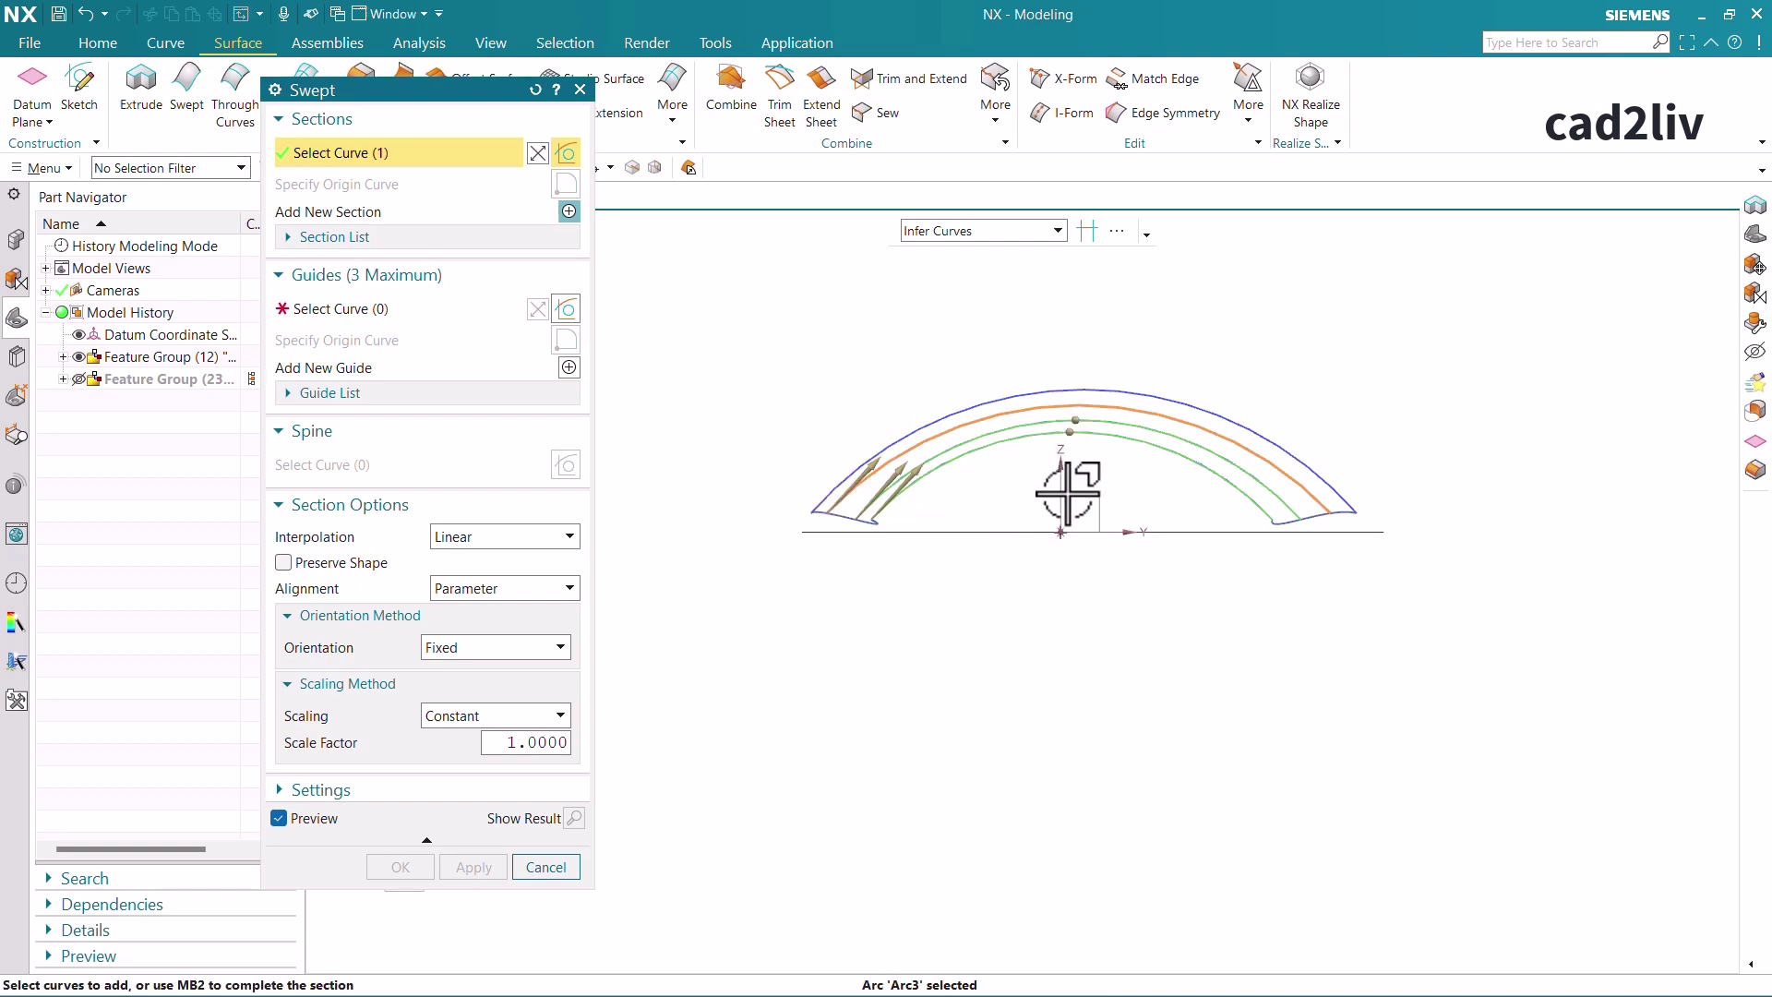
{"action": "middle_click_drag", "start_coordinate": [1065, 568], "coordinate": [1105, 581]}
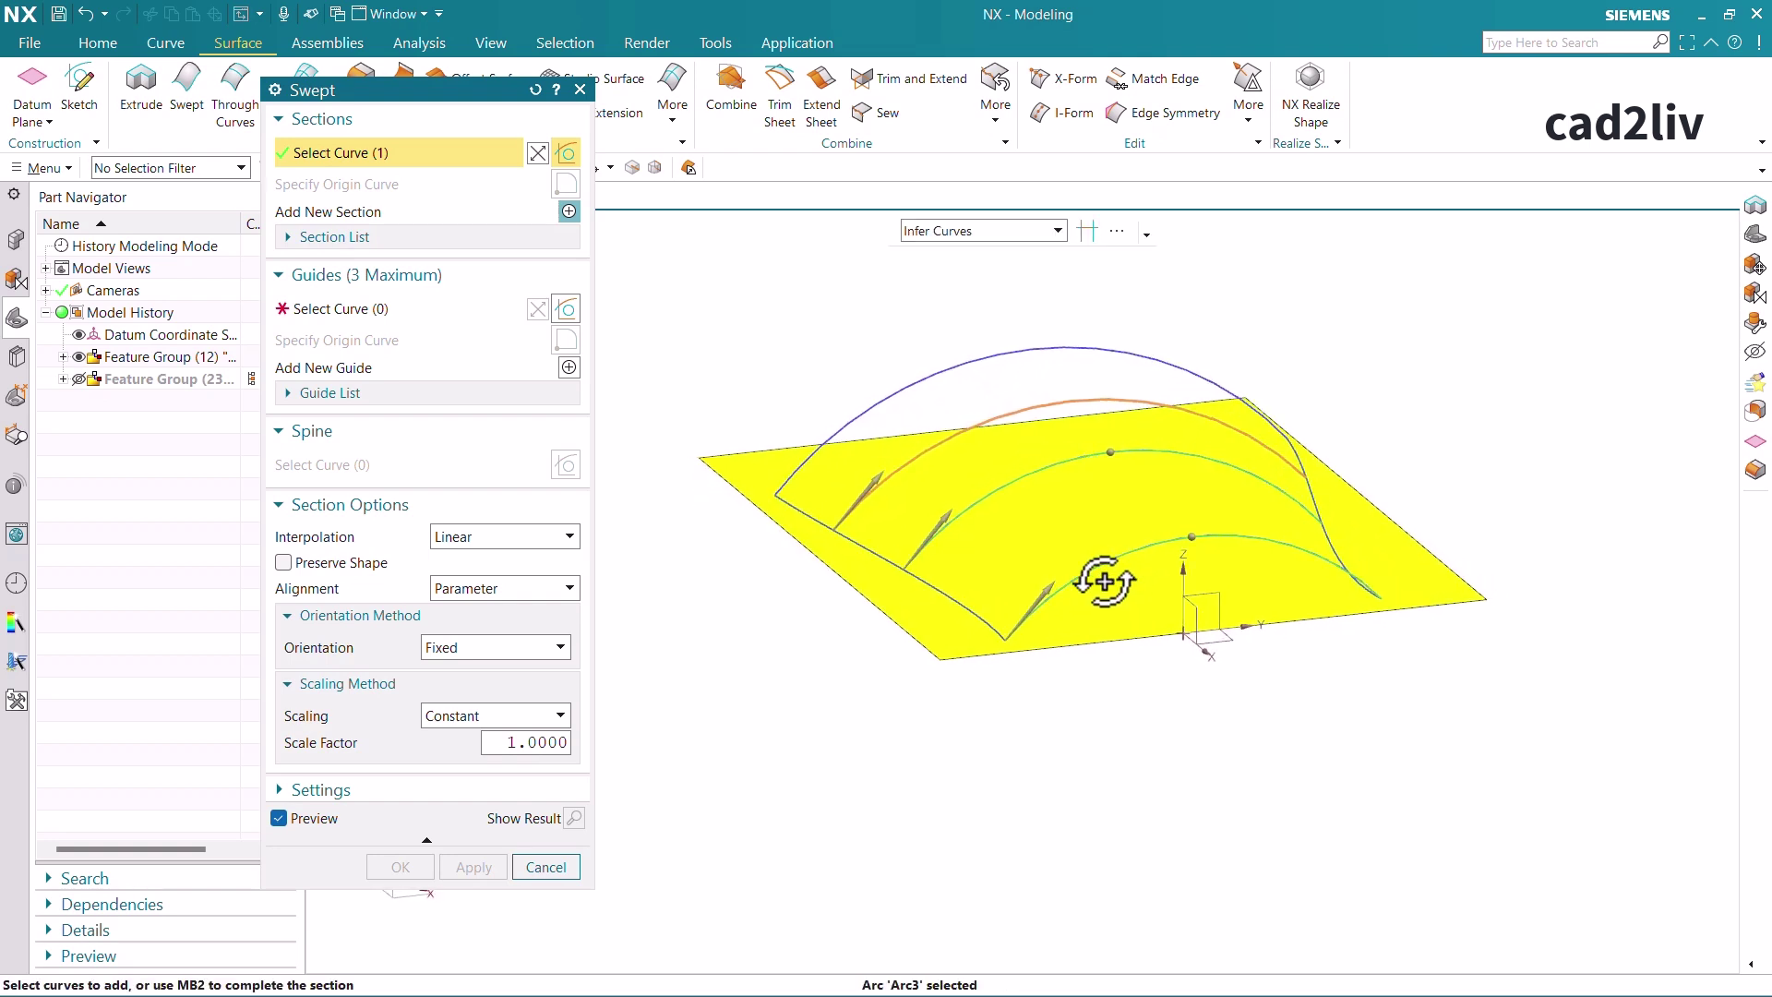
{"action": "middle_click_drag", "start_coordinate": [980, 481], "coordinate": [1008, 522]}
{"action": "left_click", "coordinate": [569, 212]}
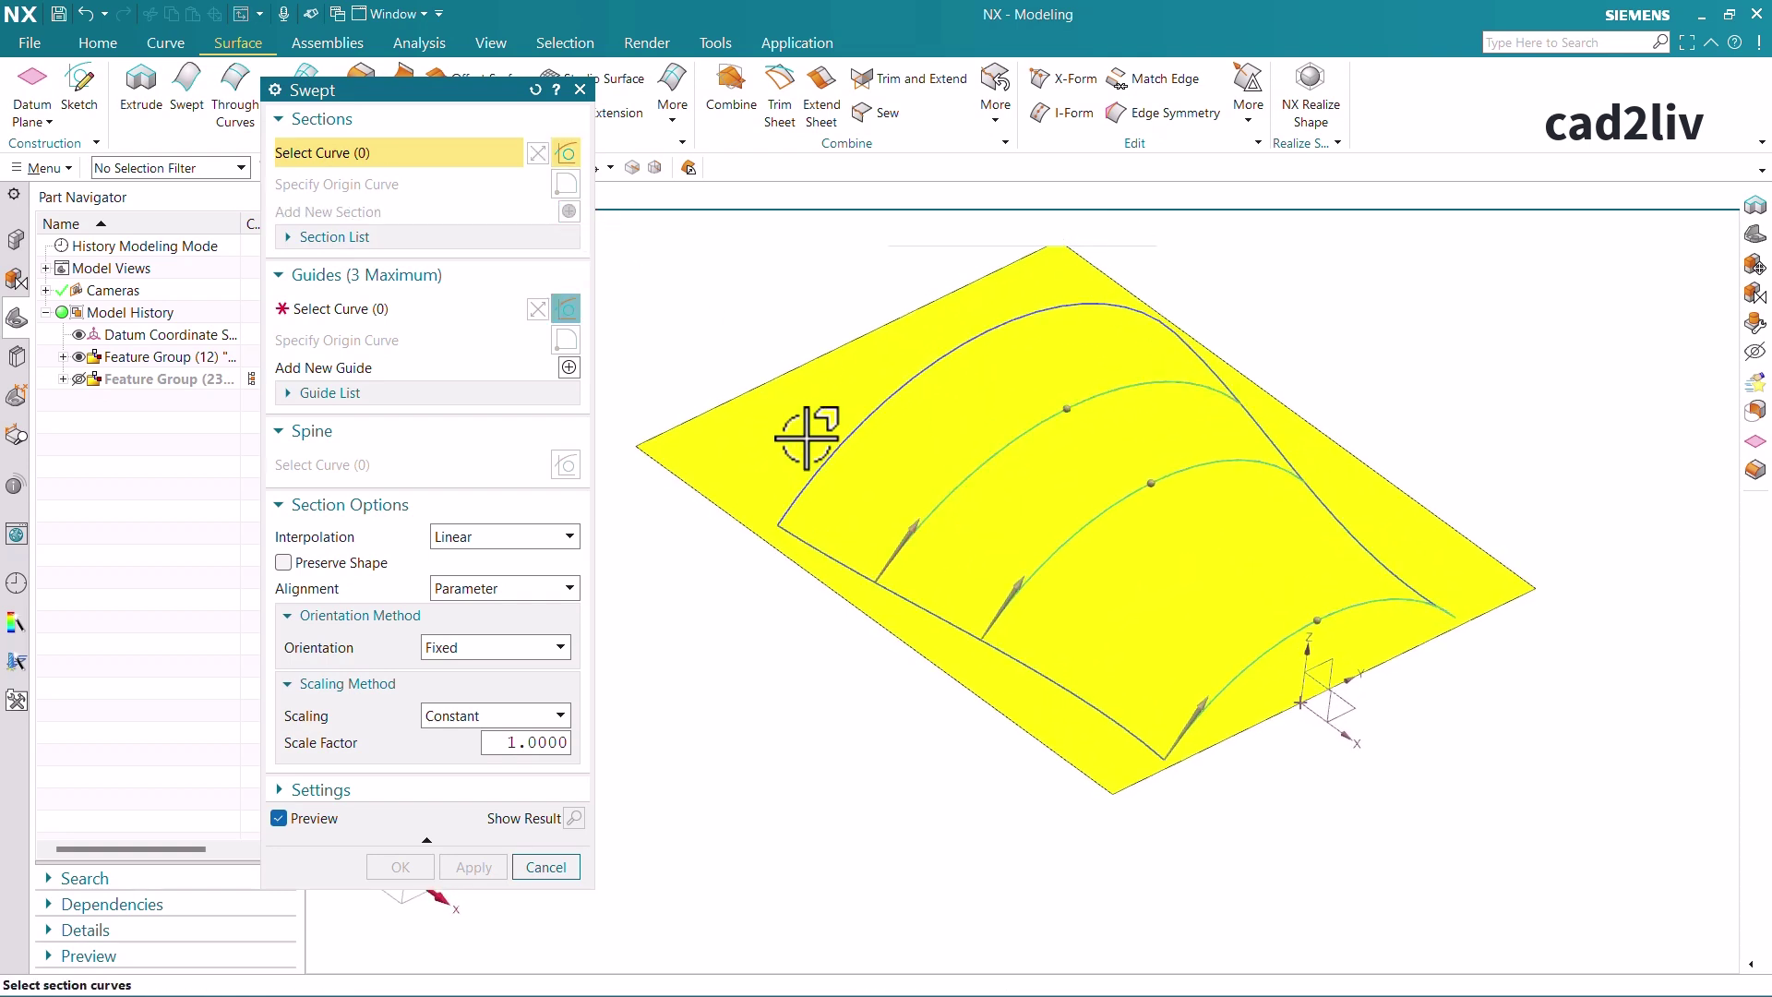
{"action": "left_click", "coordinate": [822, 466]}
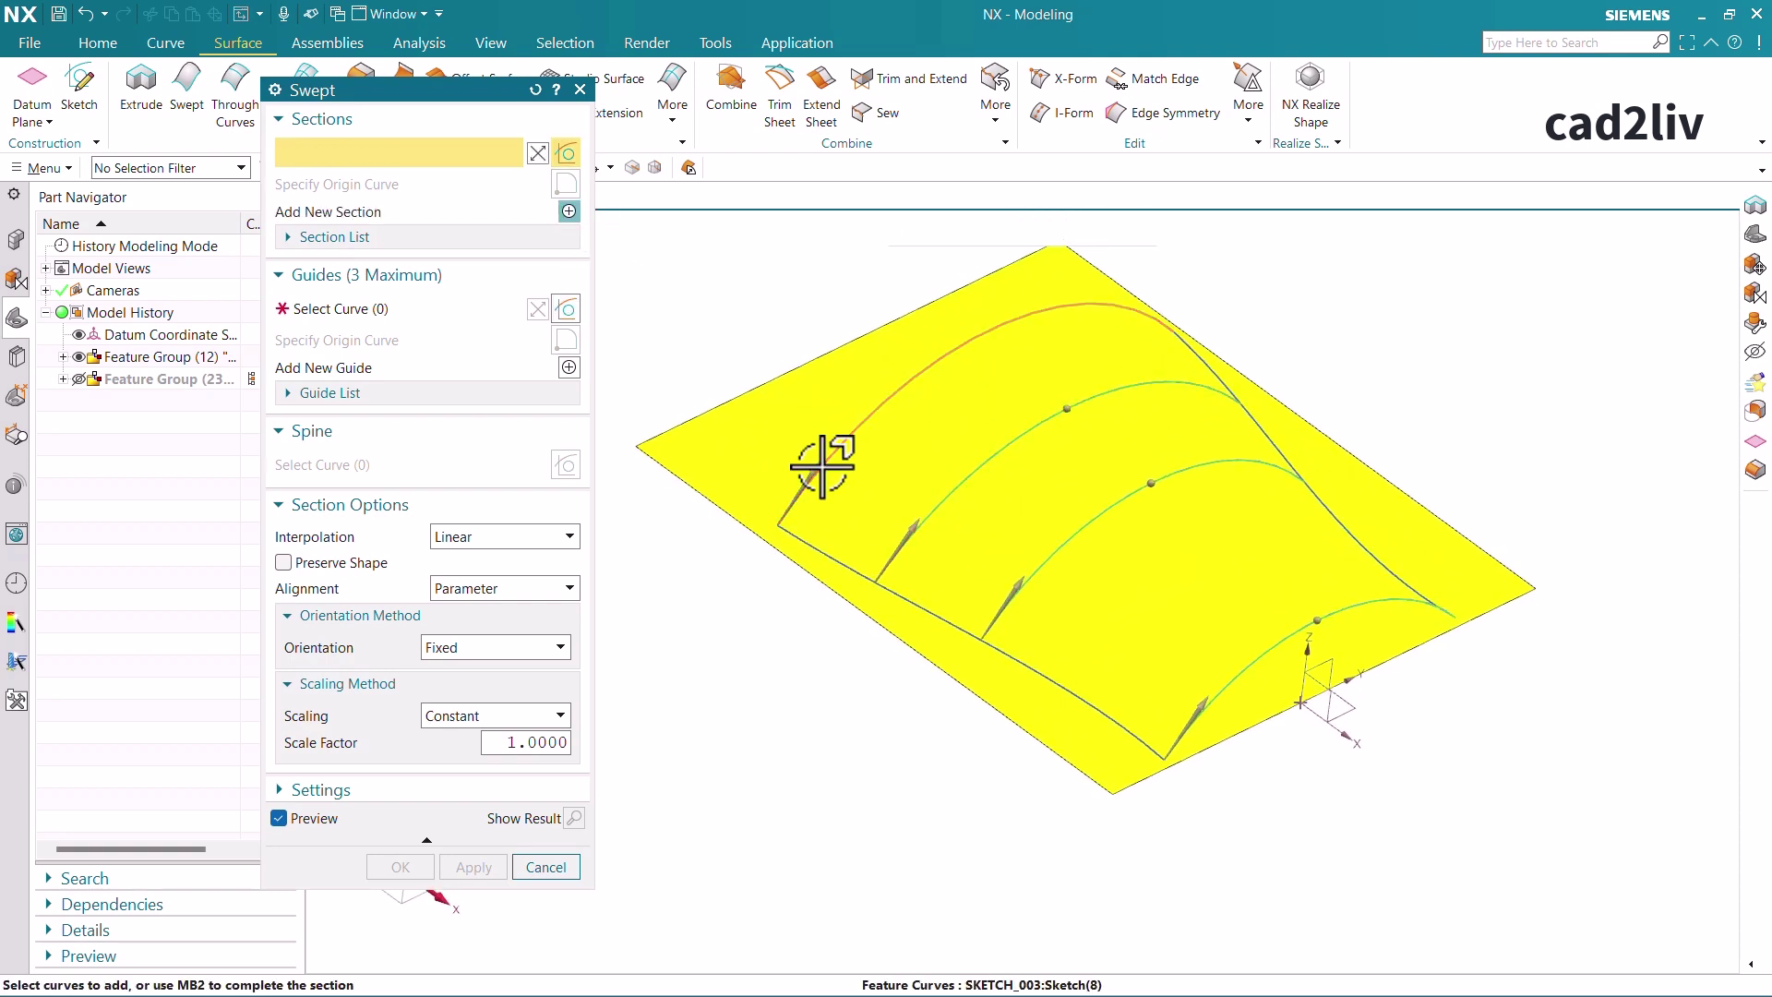
Select the long spline on the negative-Y side as the first guide of the four-section sweep
{"action": "left_click", "coordinate": [413, 312]}
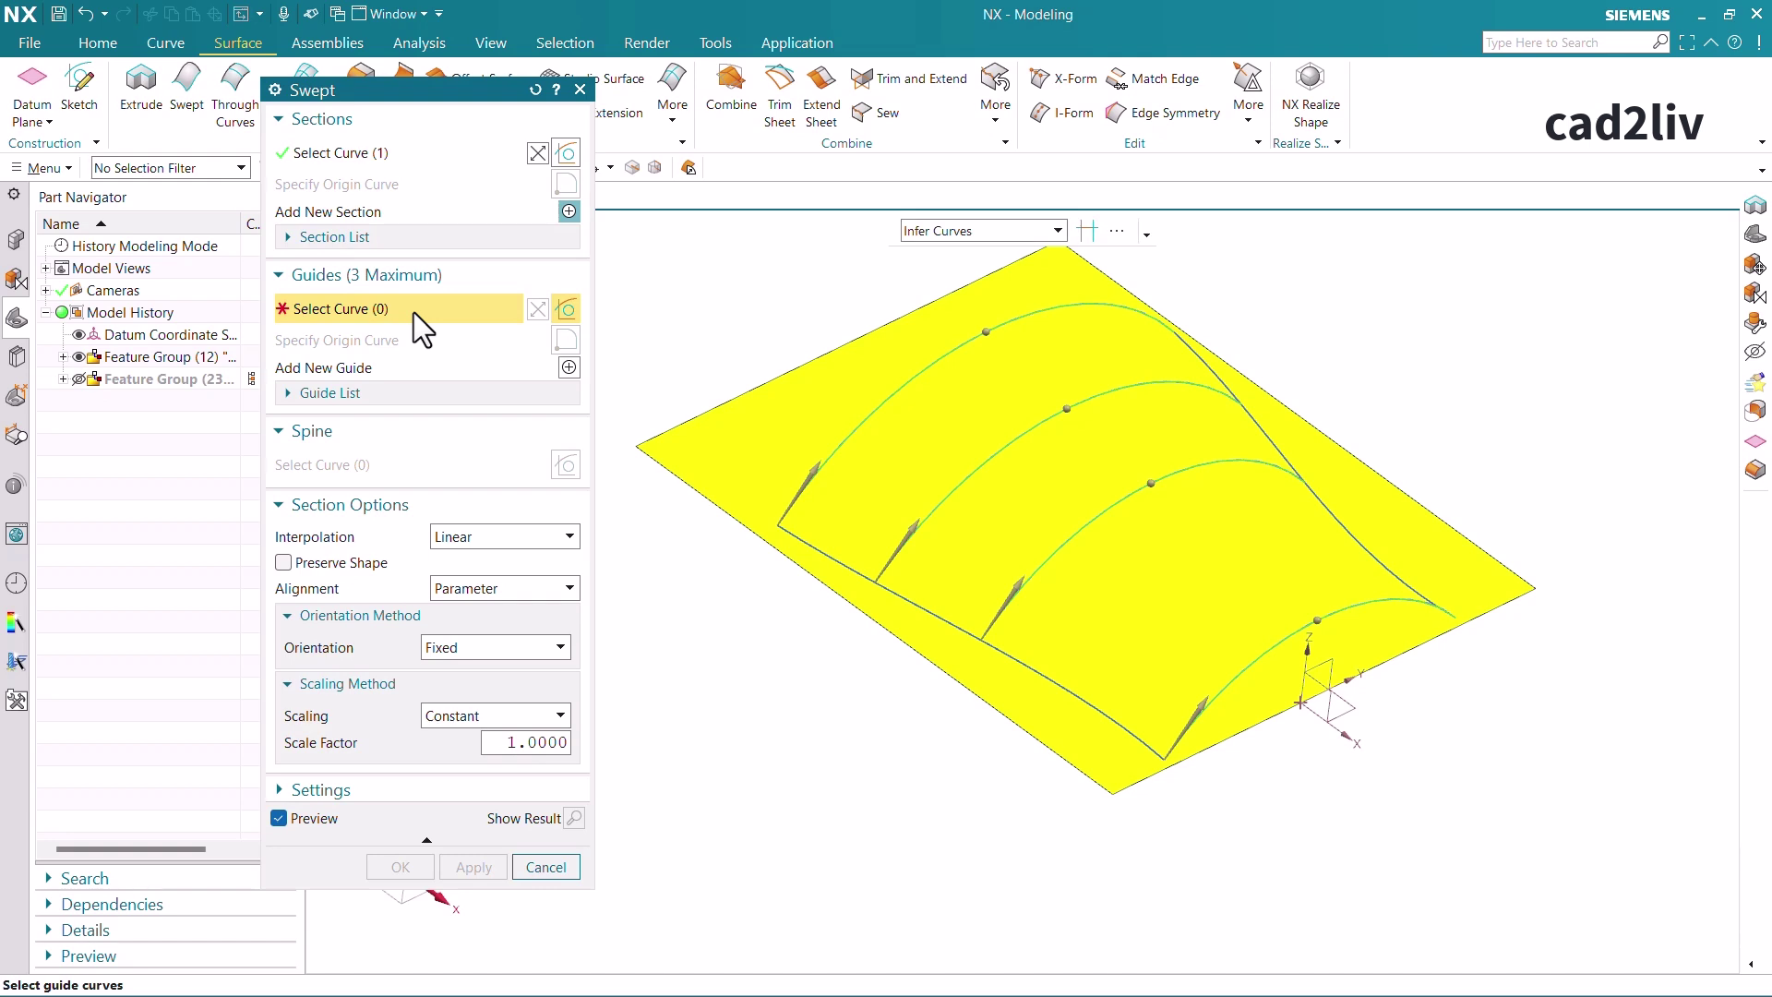
{"action": "left_click", "coordinate": [1019, 661]}
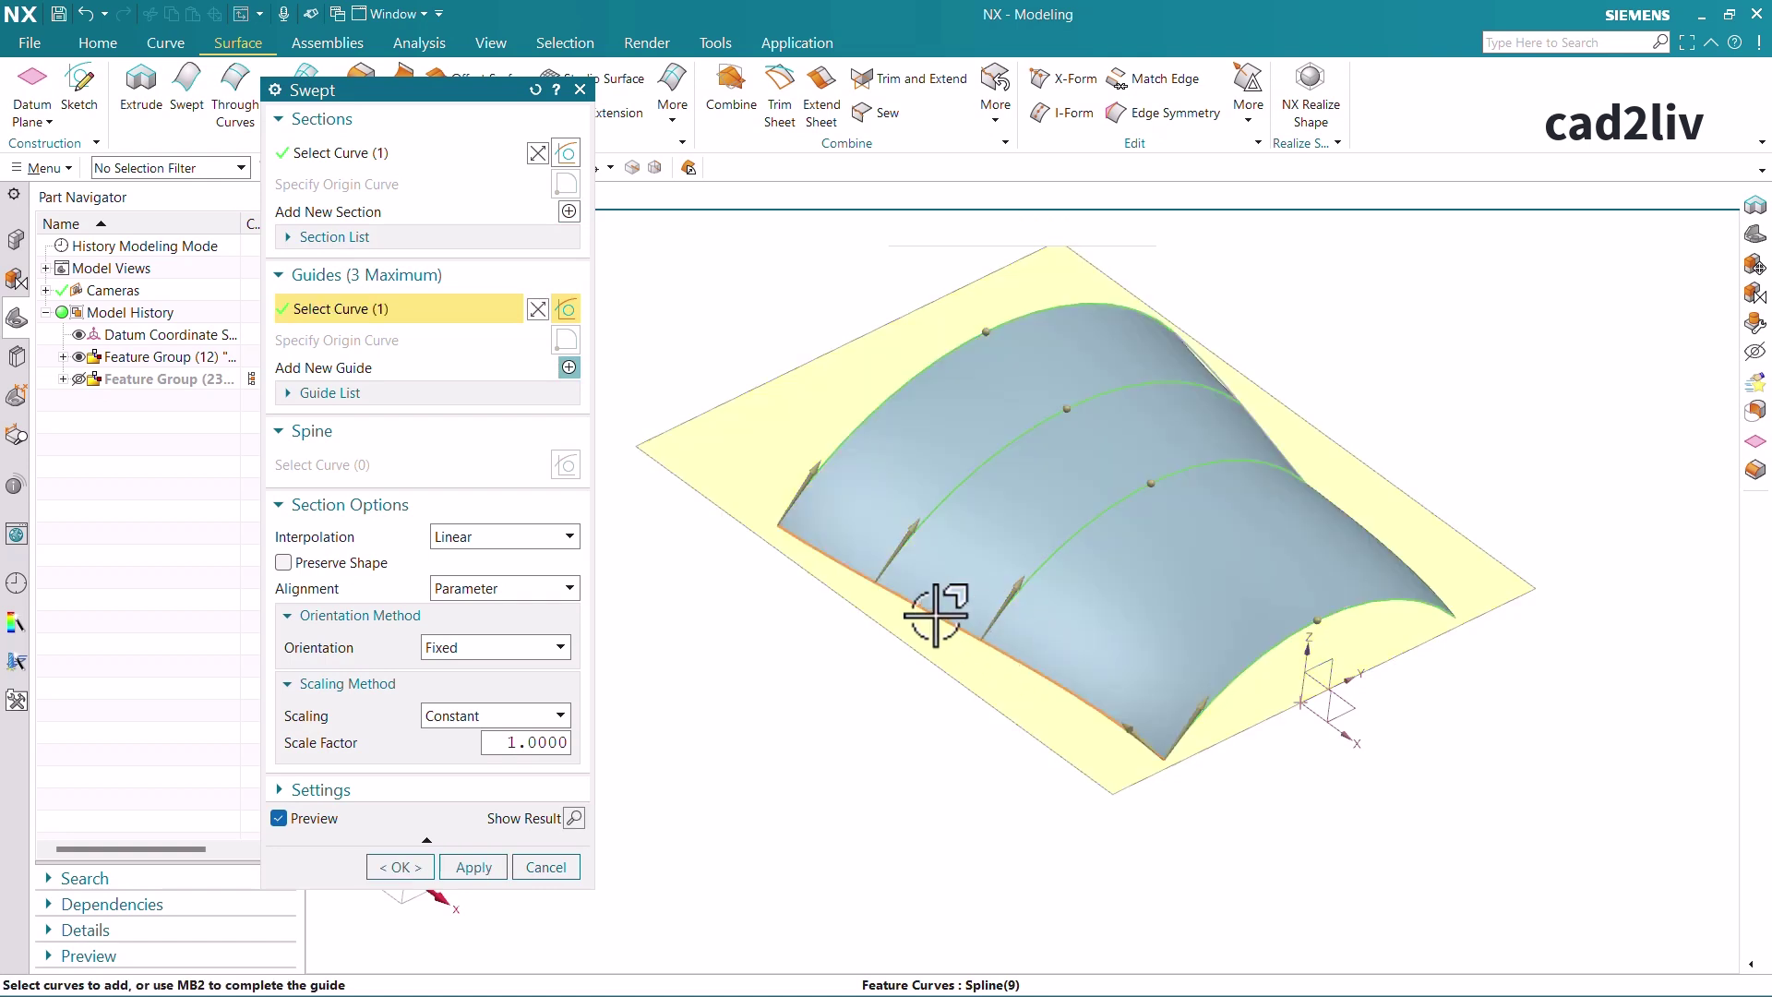
{"action": "middle_click_drag", "start_coordinate": [1041, 554], "coordinate": [875, 461]}
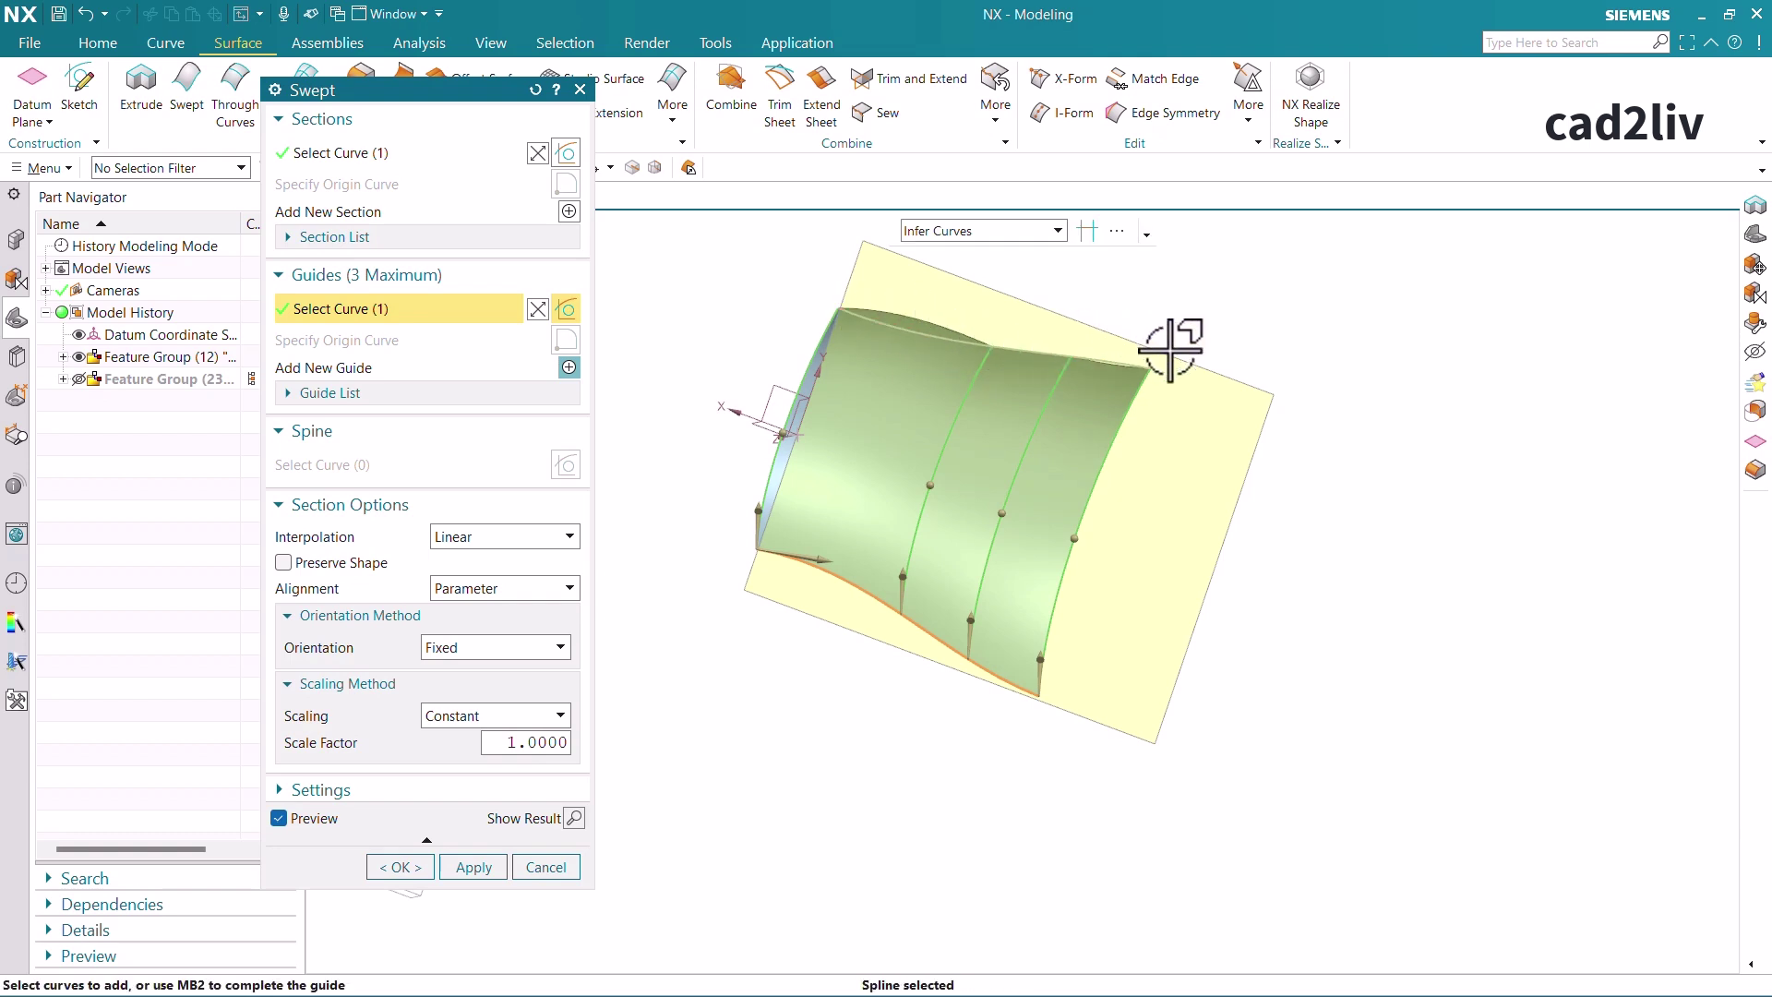
{"action": "scroll", "coordinate": [1154, 397], "scroll_direction": "down", "scroll_amount": 1}
{"action": "scroll", "coordinate": [932, 277], "scroll_direction": "up", "scroll_amount": 1}
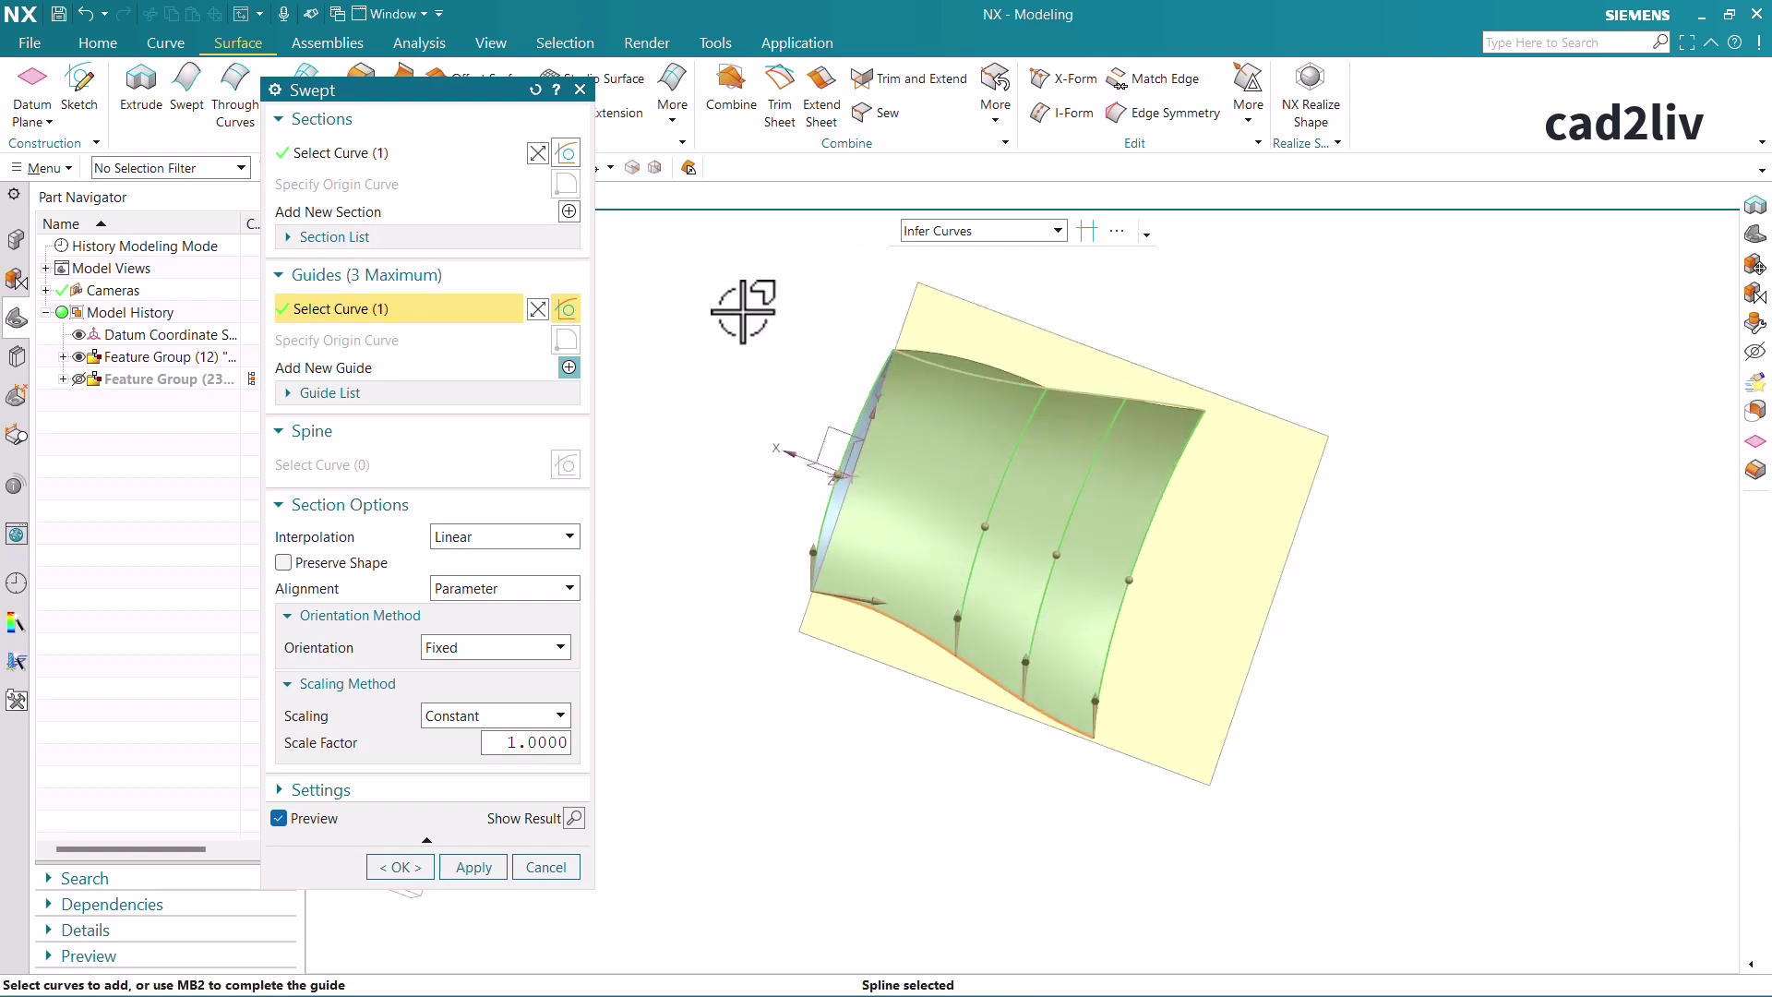
Add the spline on the positive-Y side as the second guide and create the swept surface with uniform scaling
{"action": "left_click", "coordinate": [569, 367]}
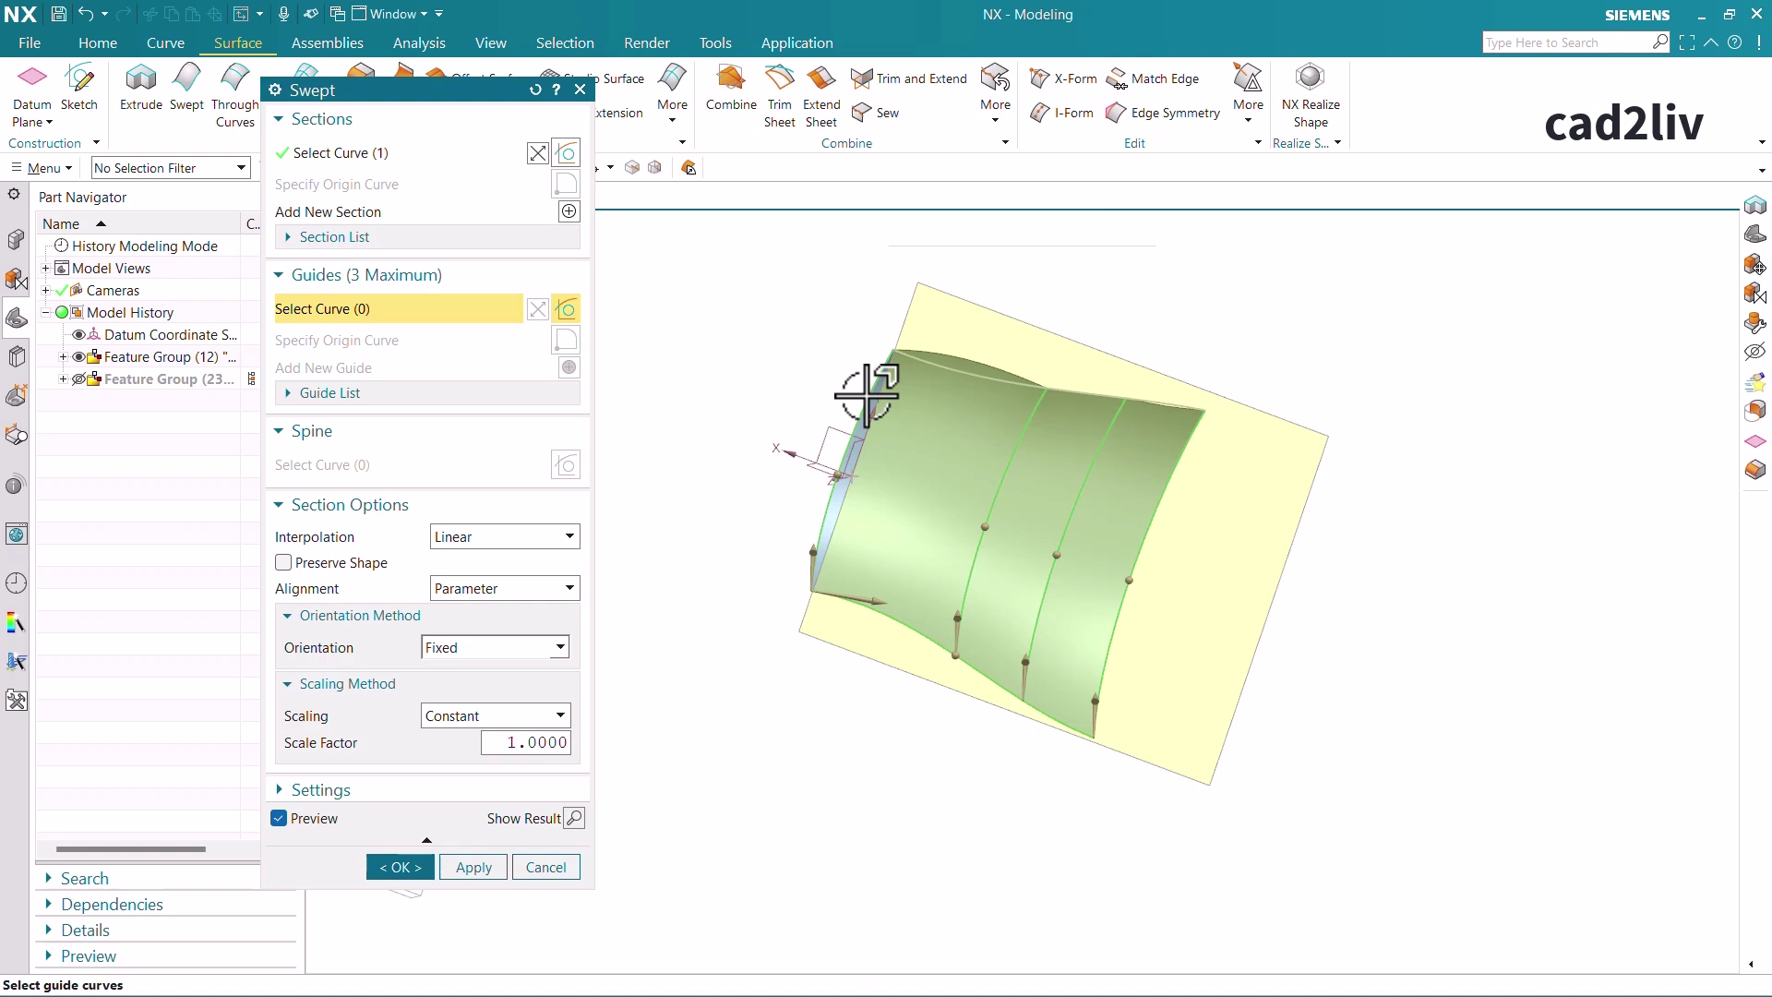
{"action": "left_click", "coordinate": [948, 370]}
{"action": "scroll", "coordinate": [900, 348], "scroll_direction": "up", "scroll_amount": 1}
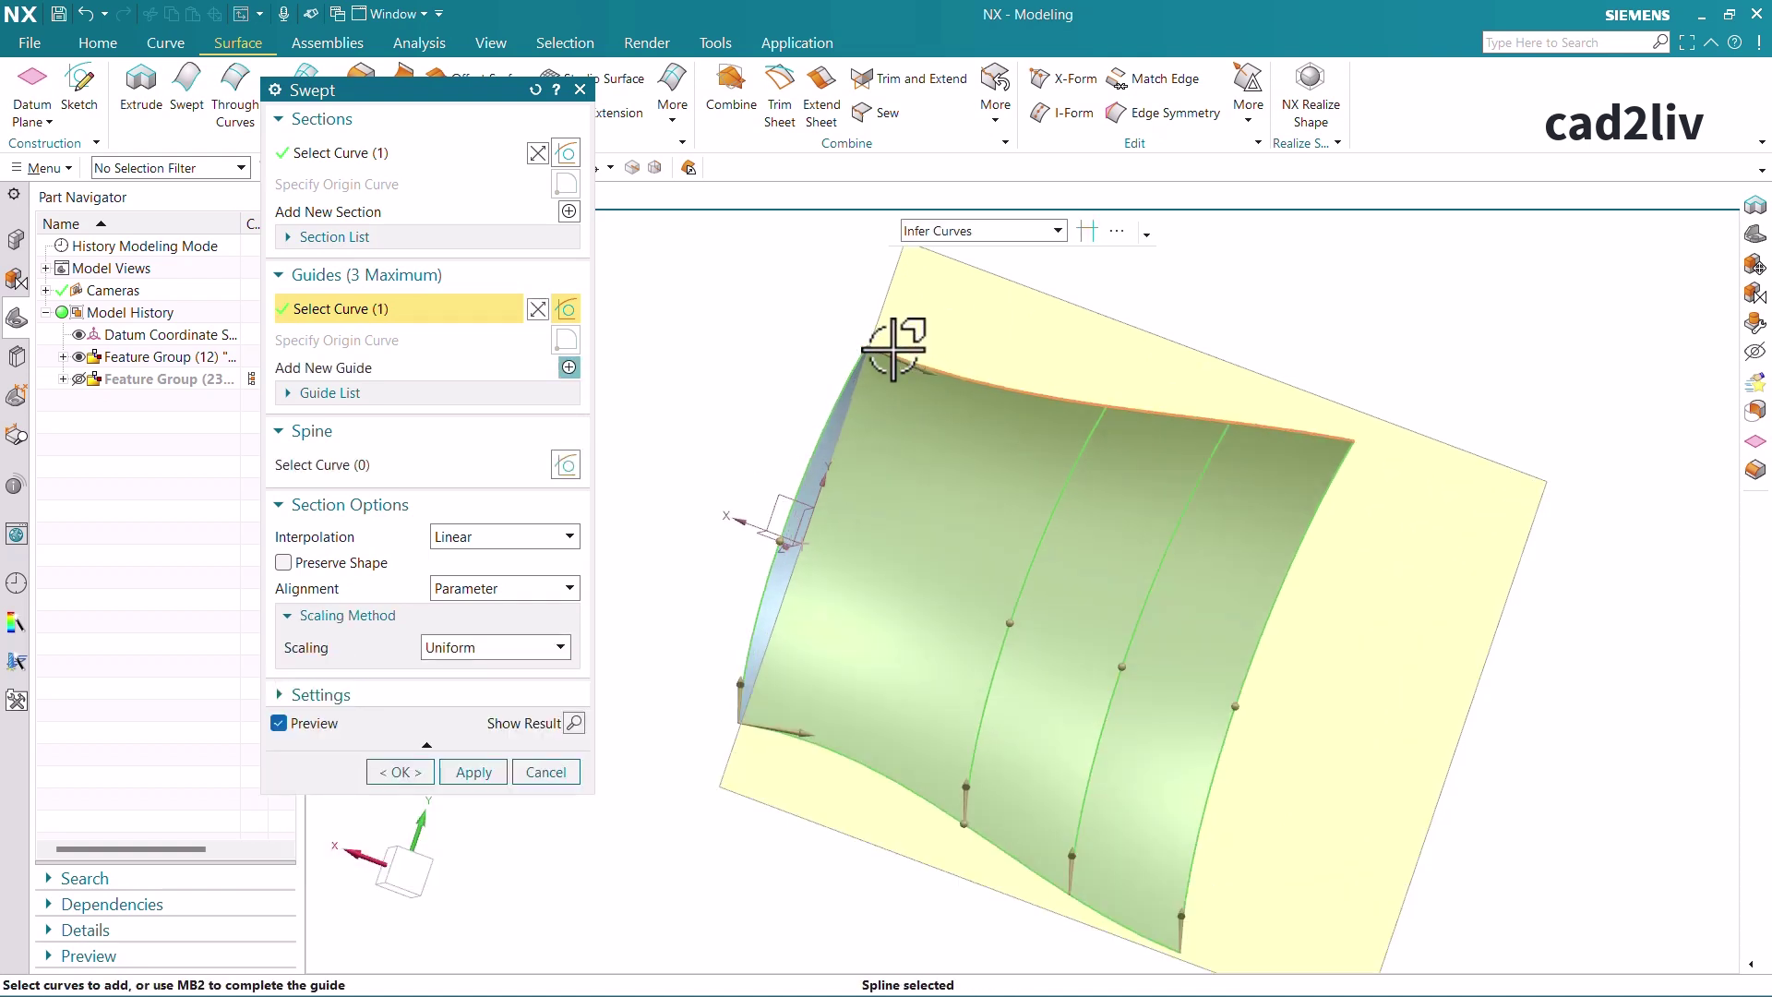
{"action": "scroll", "coordinate": [1040, 415], "scroll_direction": "down", "scroll_amount": 2}
{"action": "middle_click_drag", "start_coordinate": [1041, 467], "coordinate": [1071, 655]}
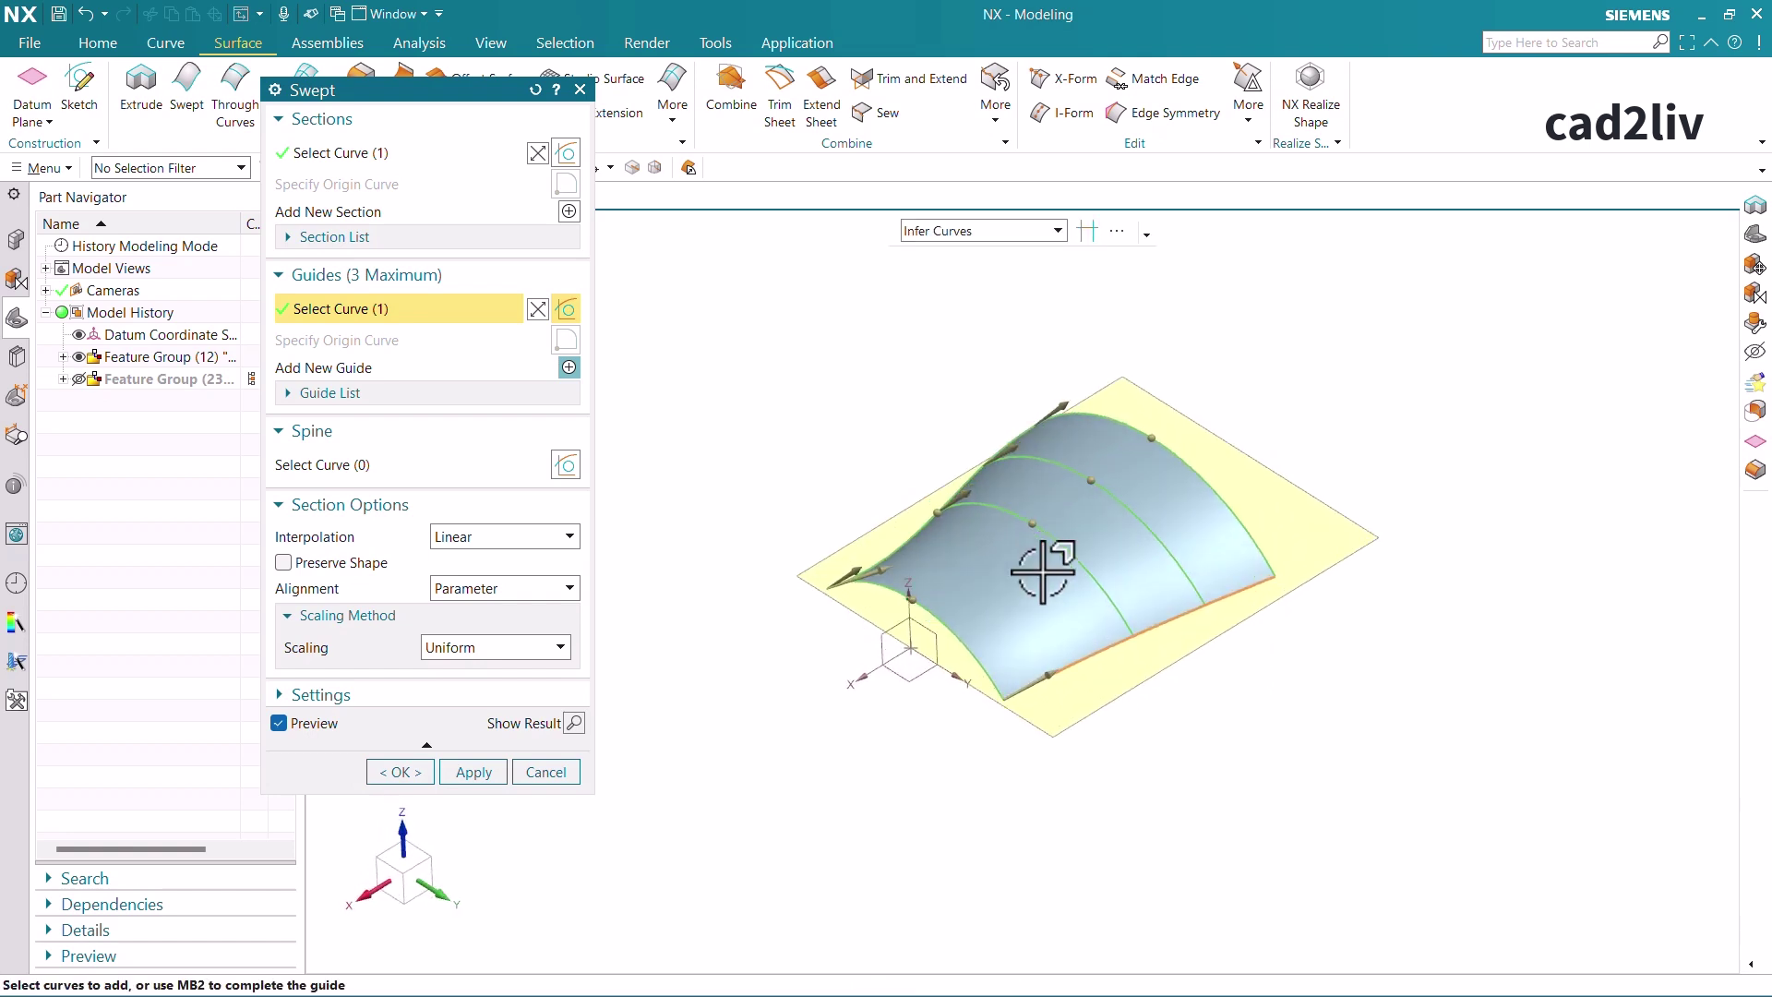
{"action": "scroll", "coordinate": [1043, 572], "scroll_direction": "up", "scroll_amount": 2}
{"action": "left_click", "coordinate": [399, 772]}
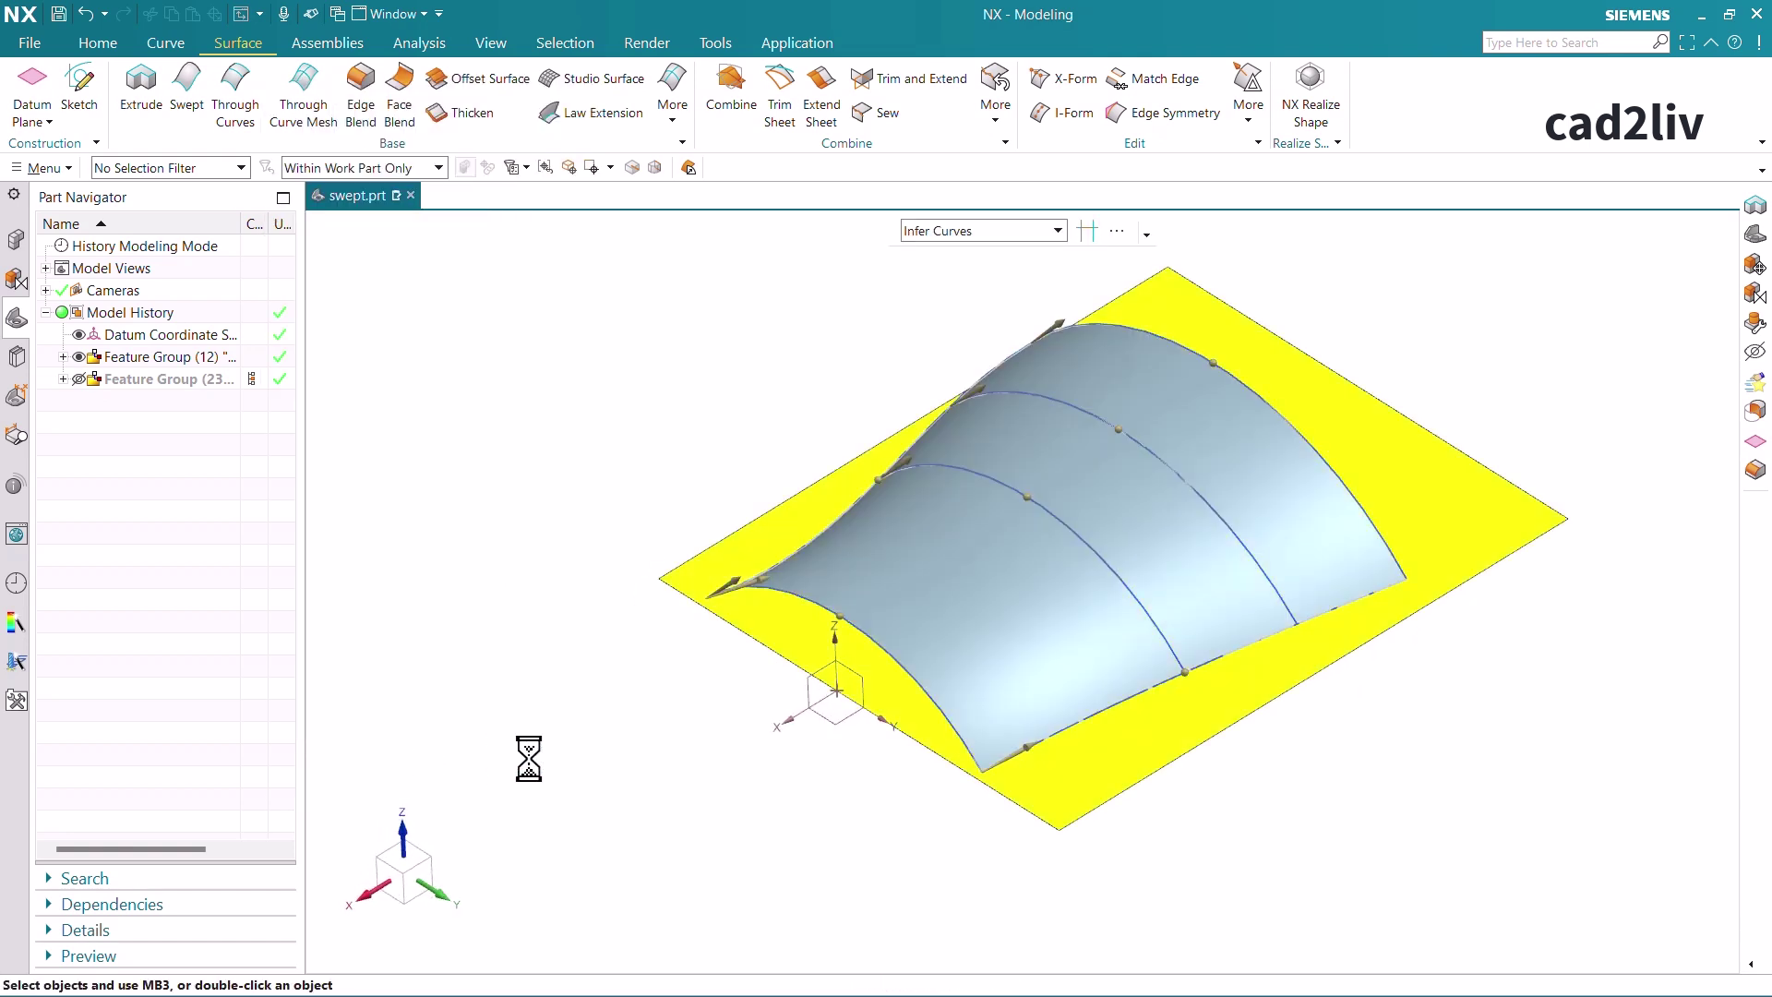
Delete the swept surface built from four sections and two guides
{"action": "left_click_drag", "start_coordinate": [898, 621], "coordinate": [942, 613]}
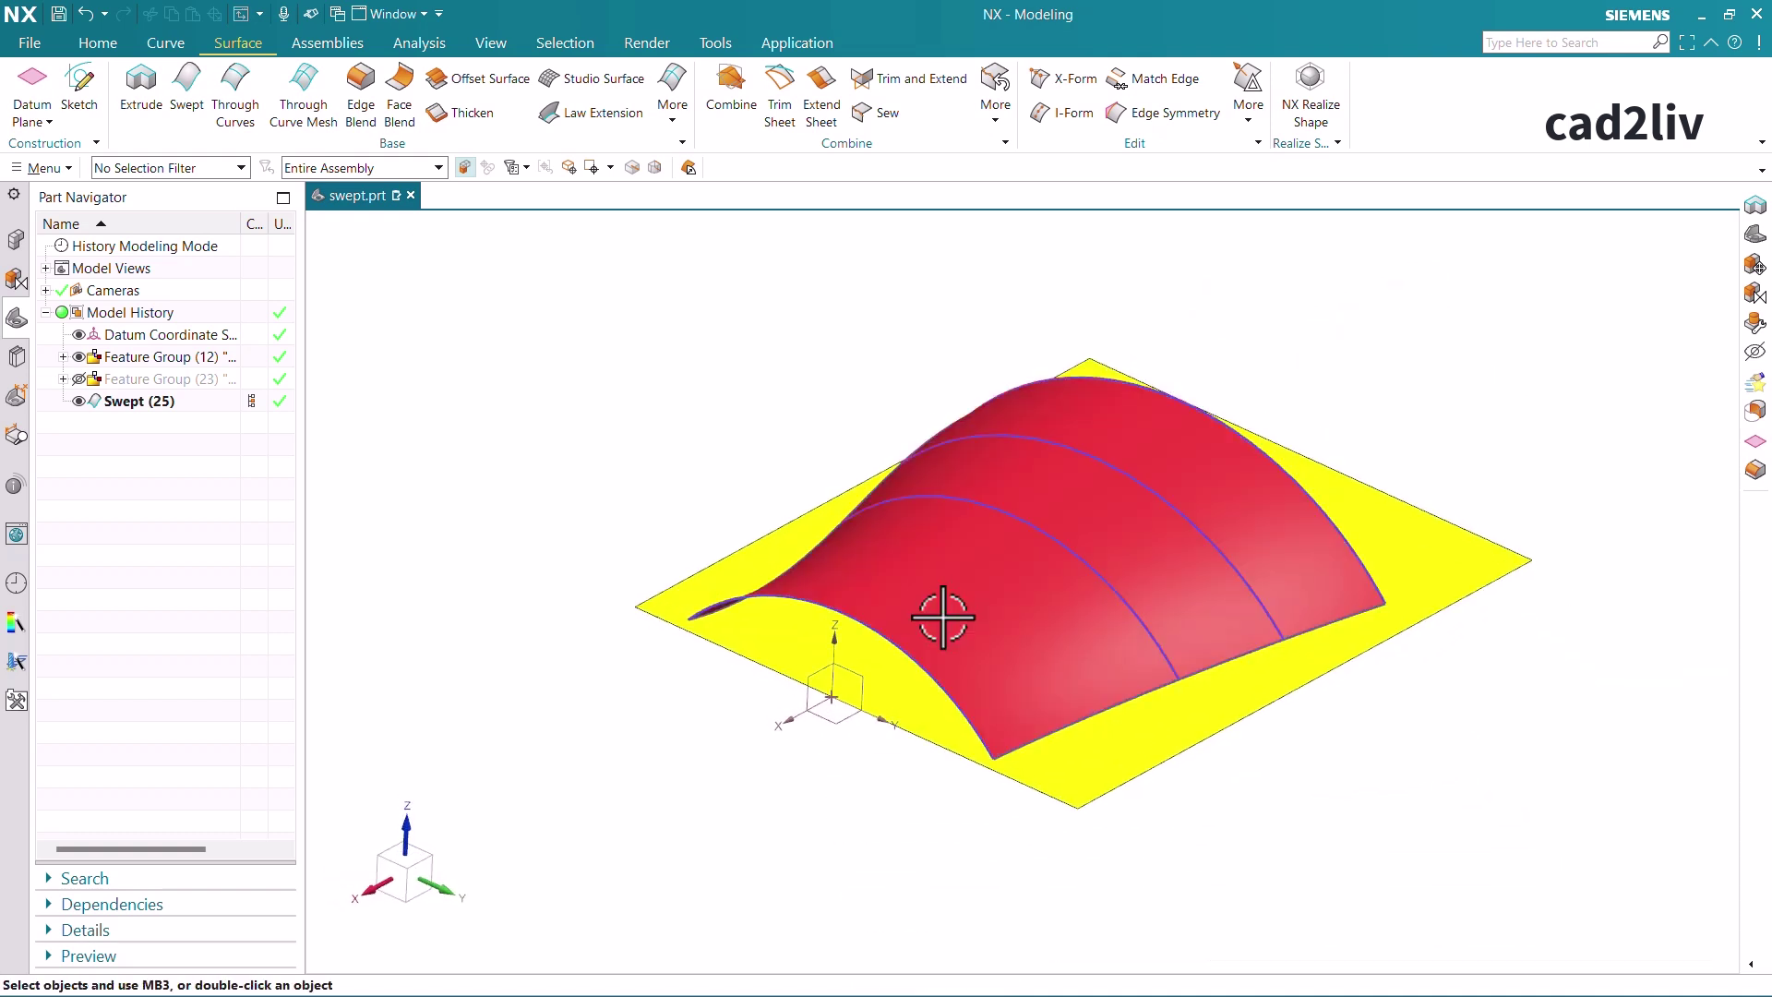
{"action": "left_click", "coordinate": [942, 613]}
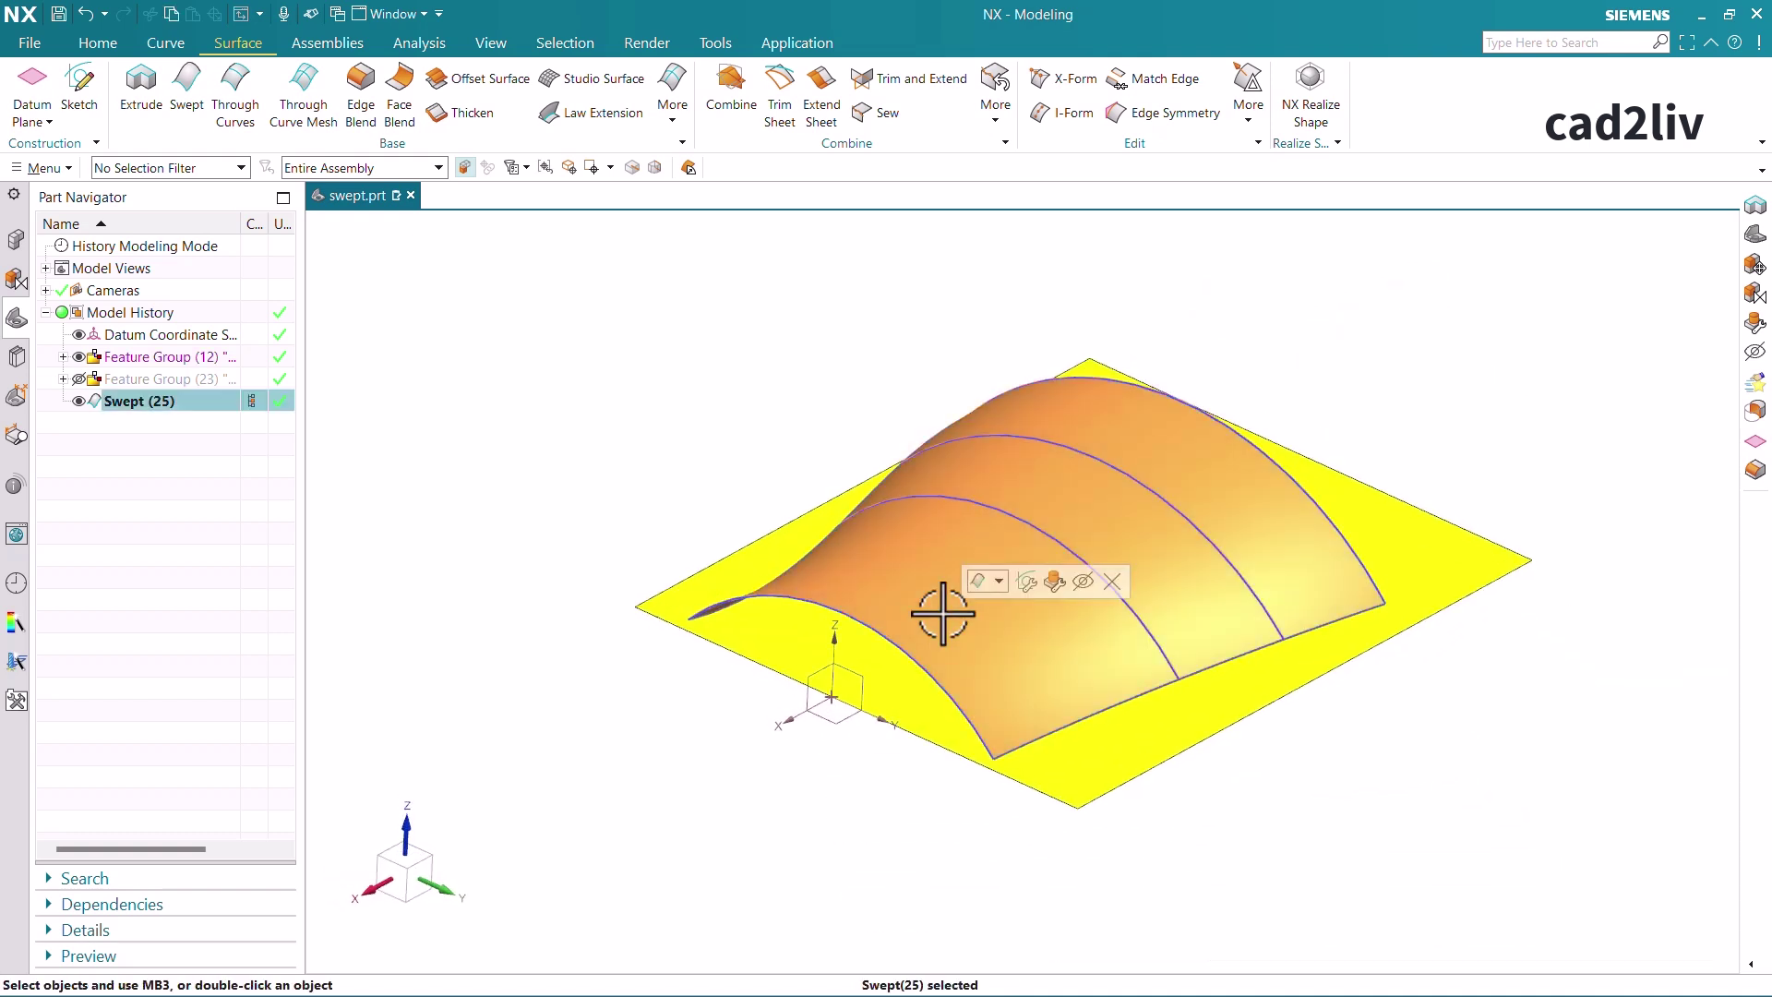
{"action": "key", "text": "Delete"}
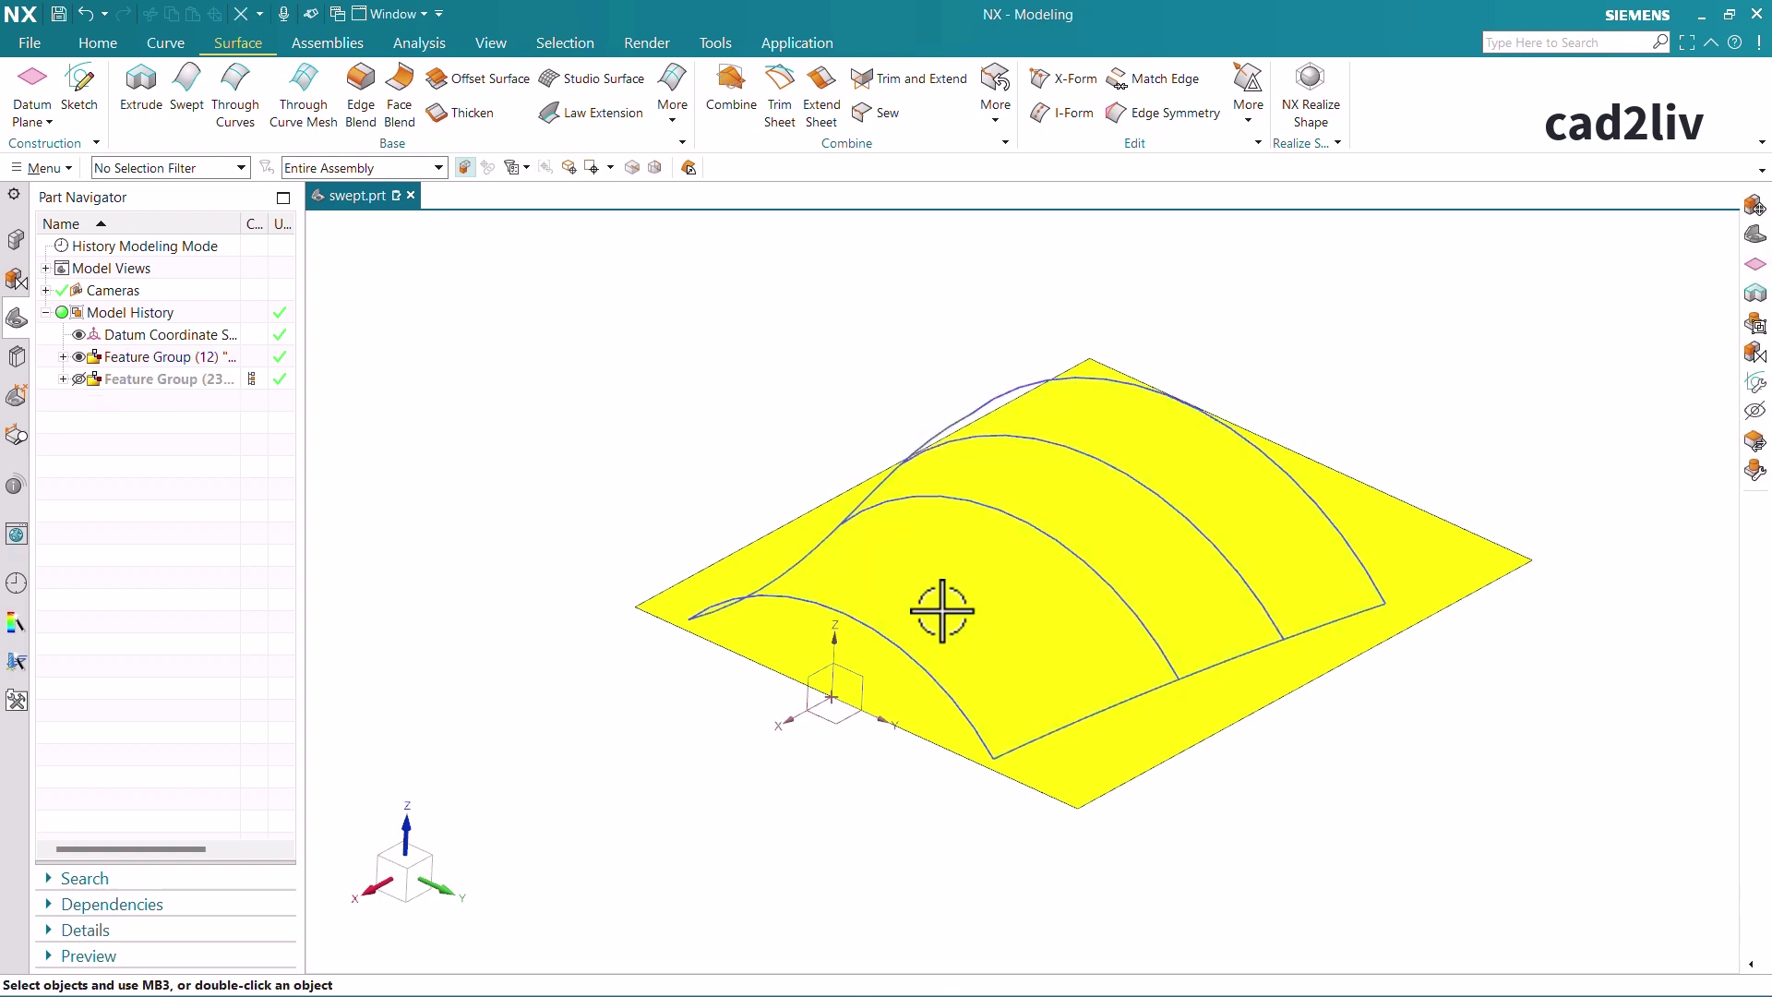
Start a new sweep and add the arc nearest the datum coordinate system and the adjacent arc as two separate sections
{"action": "middle_click_drag", "start_coordinate": [878, 494], "coordinate": [902, 527]}
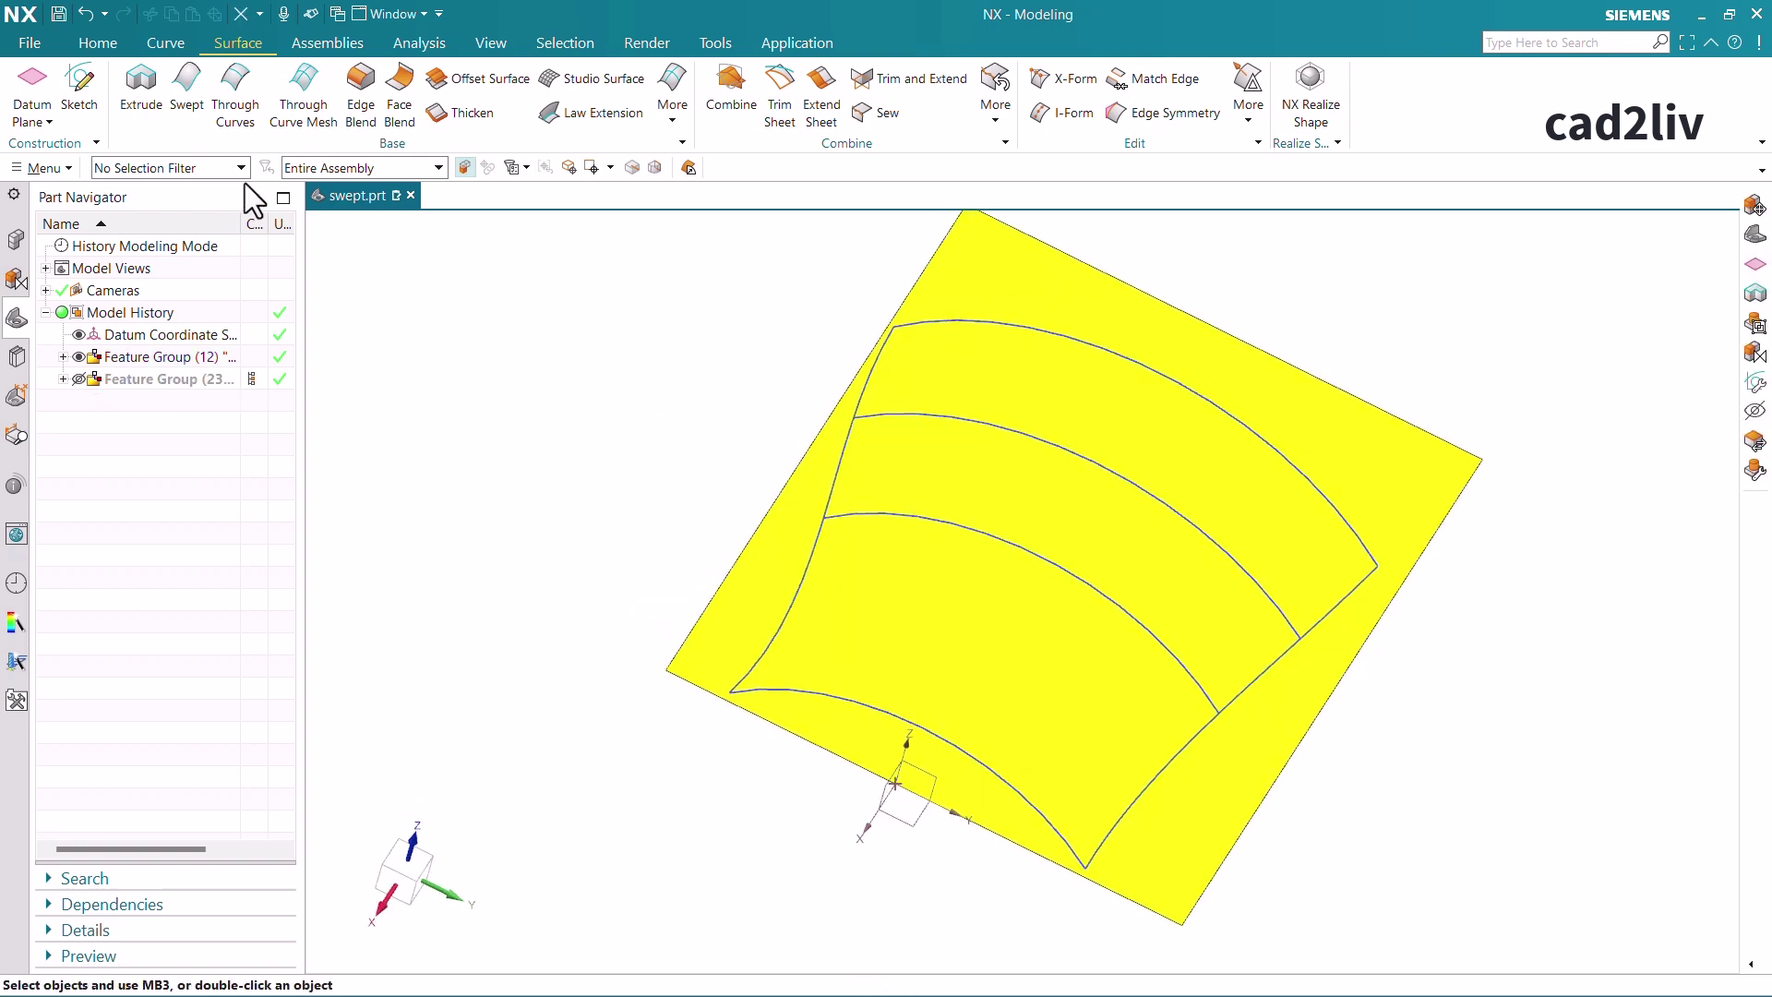
{"action": "left_click", "coordinate": [189, 85]}
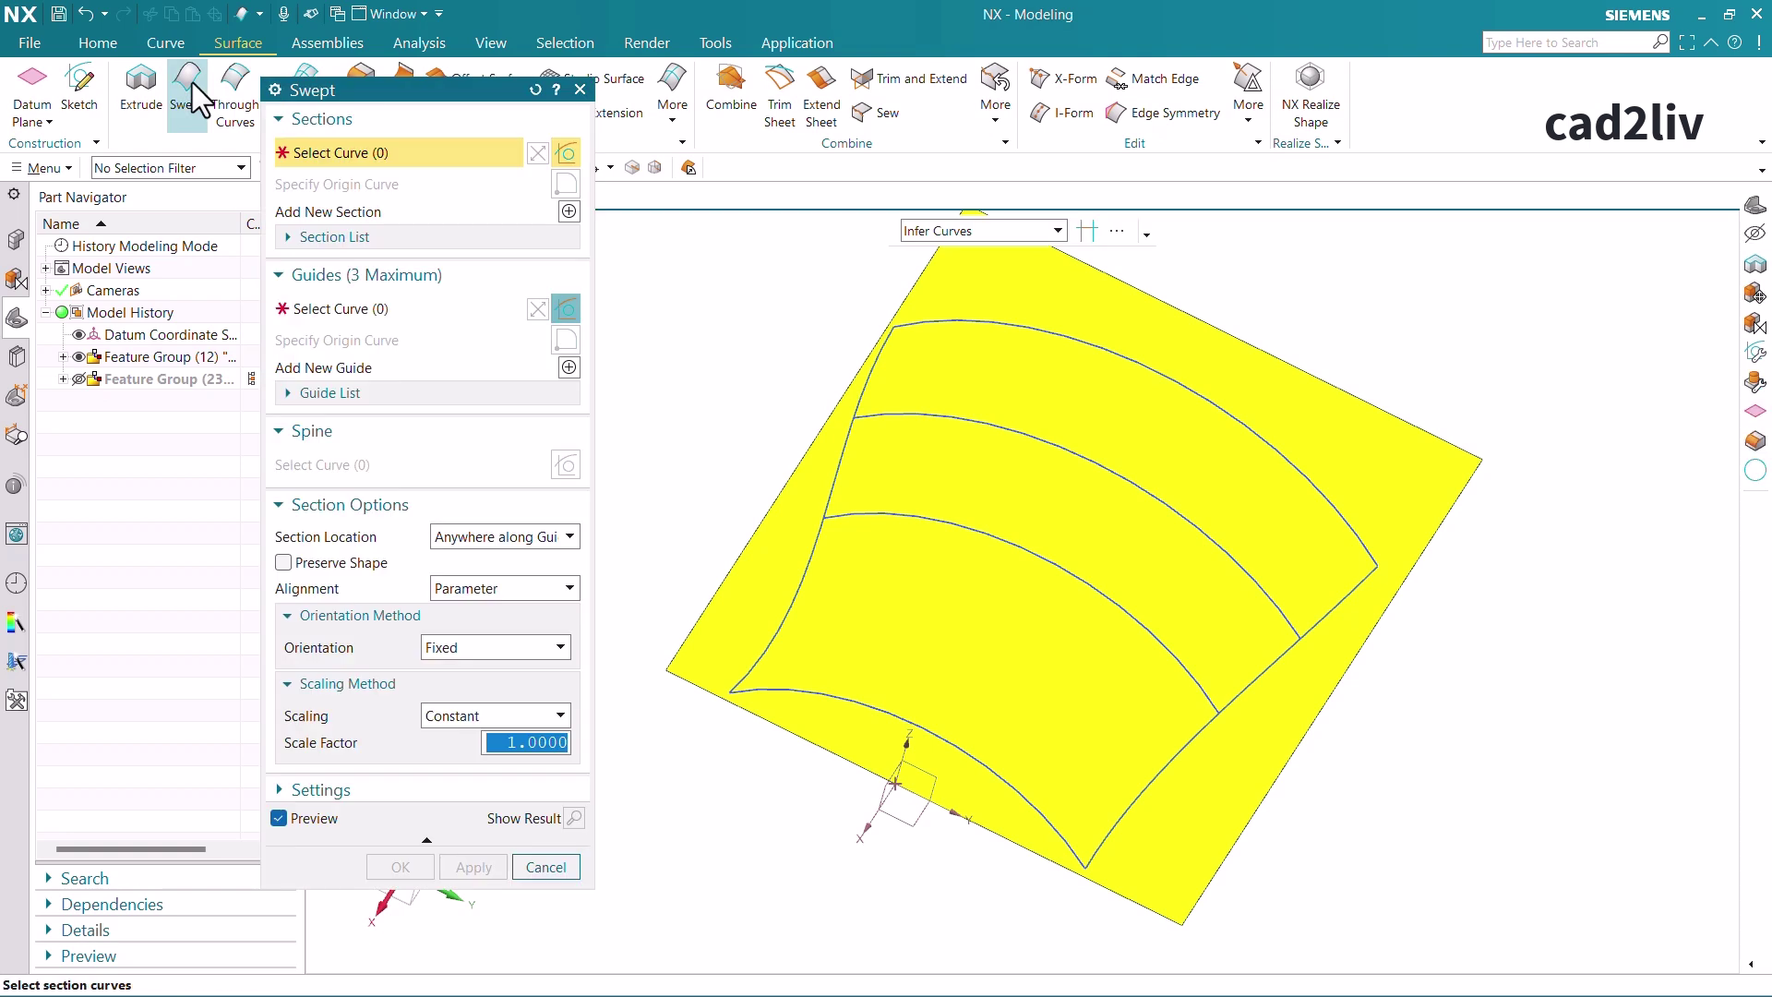
{"action": "left_click", "coordinate": [810, 694]}
{"action": "middle_click", "coordinate": [744, 562]}
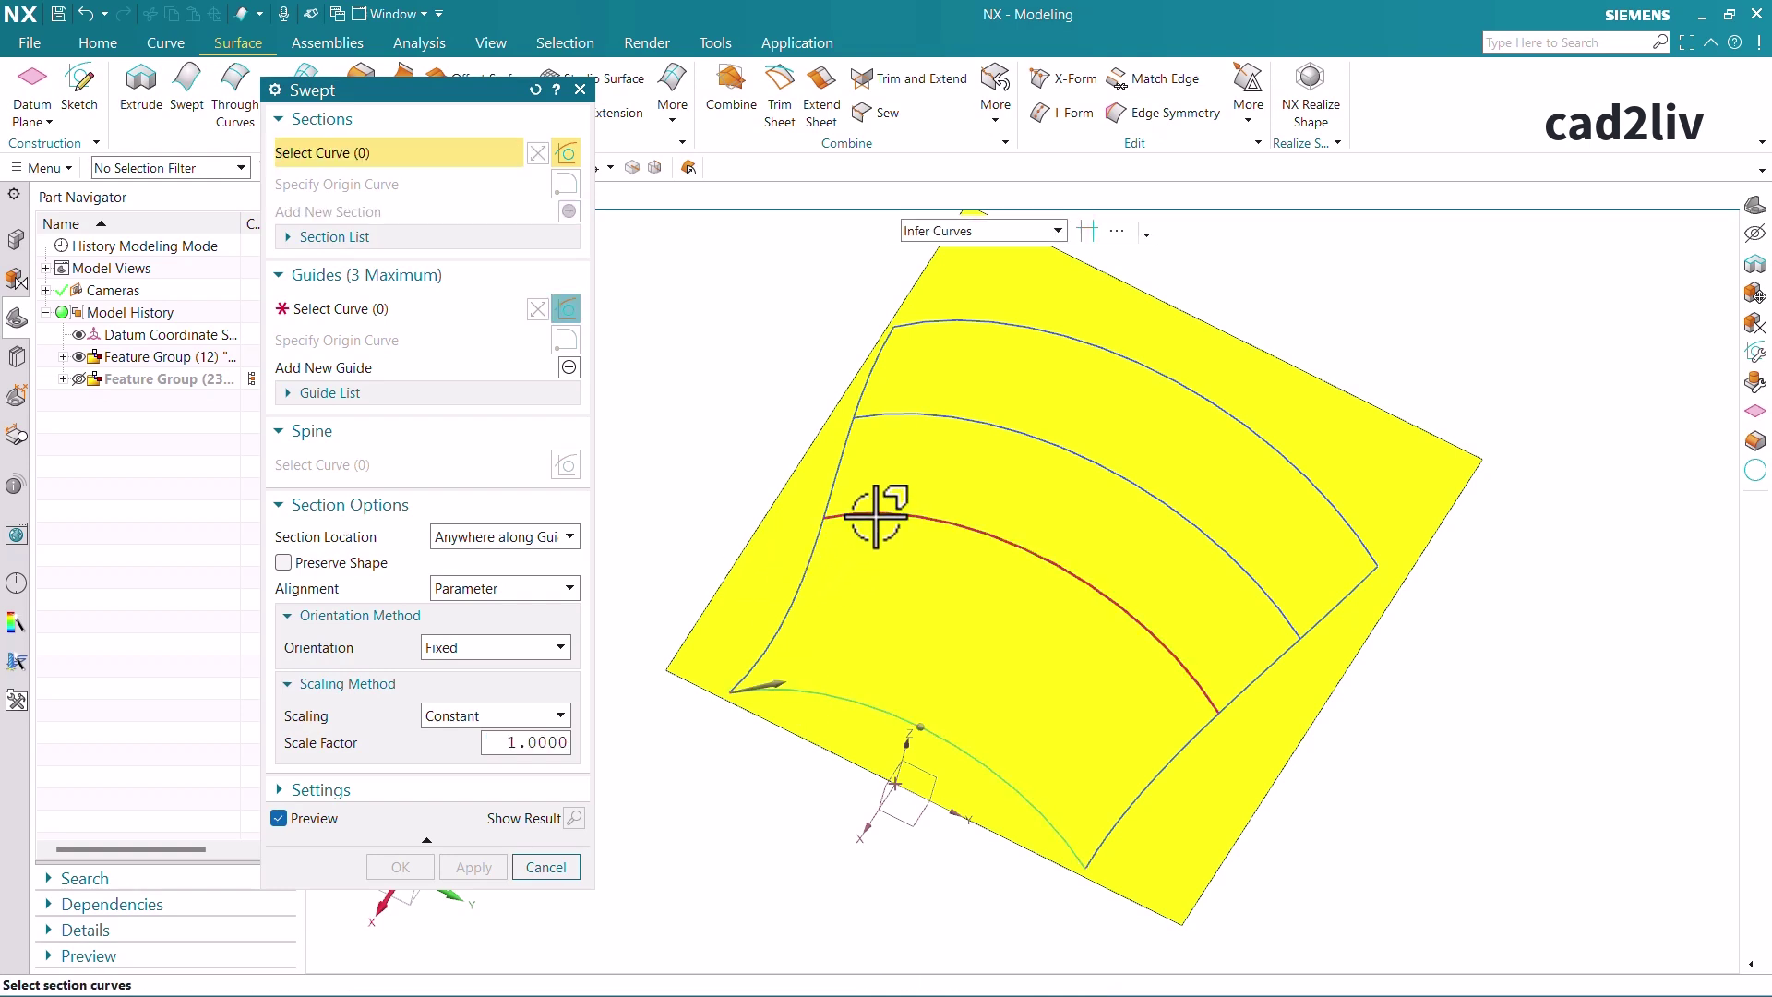
{"action": "left_click", "coordinate": [878, 514]}
{"action": "middle_click", "coordinate": [893, 566]}
Pick the negative-Y spline portion between the two sections as the first guide, using Single Curve selection with Stop at Intersection
{"action": "left_click", "coordinate": [439, 309]}
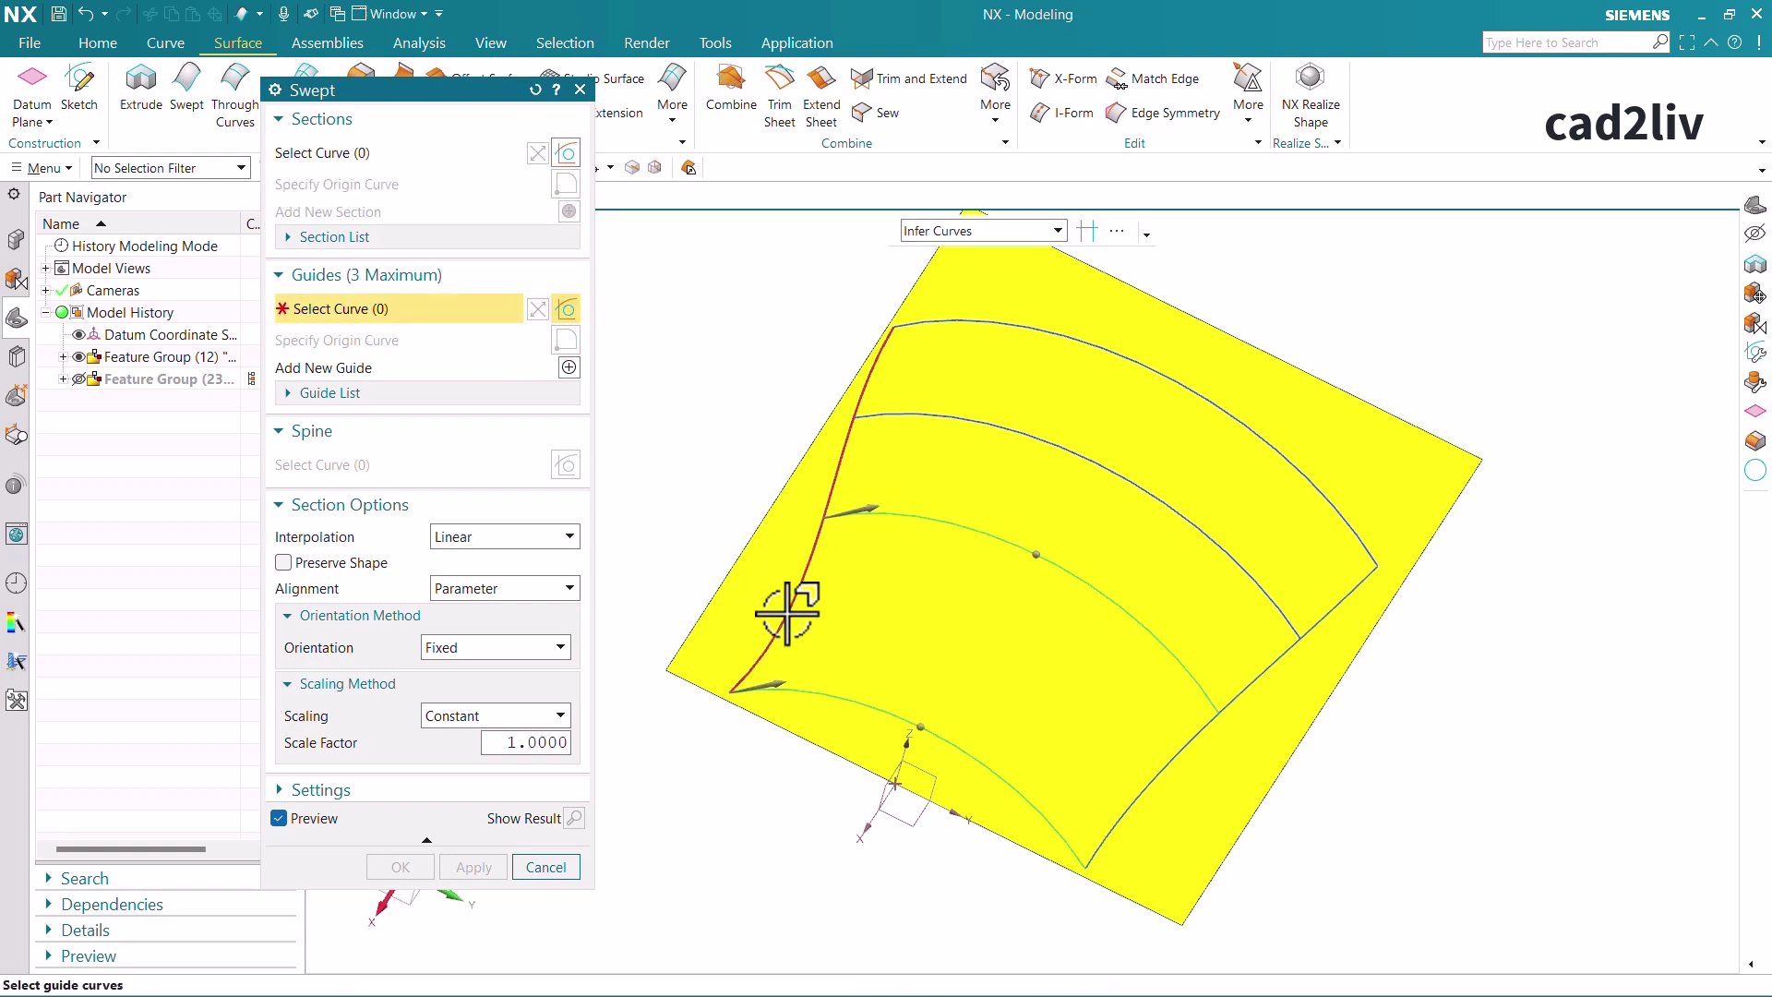
{"action": "left_click", "coordinate": [976, 230]}
{"action": "left_click", "coordinate": [993, 254]}
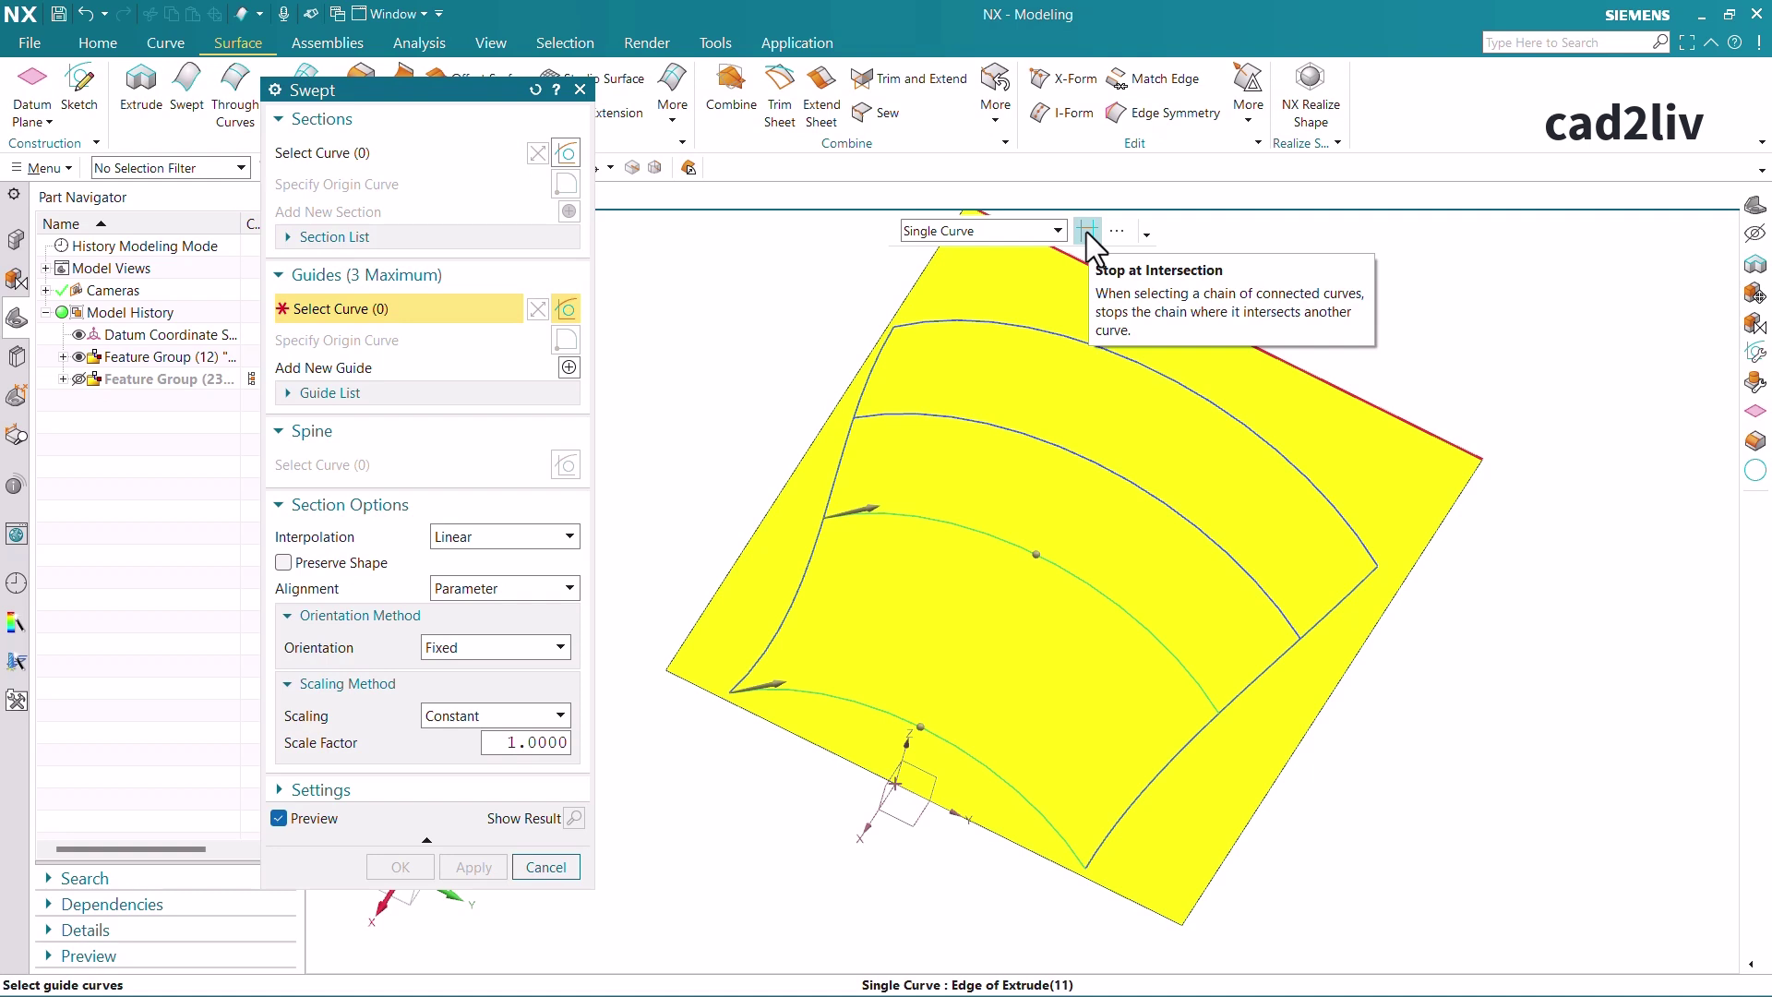
{"action": "left_click", "coordinate": [1088, 230]}
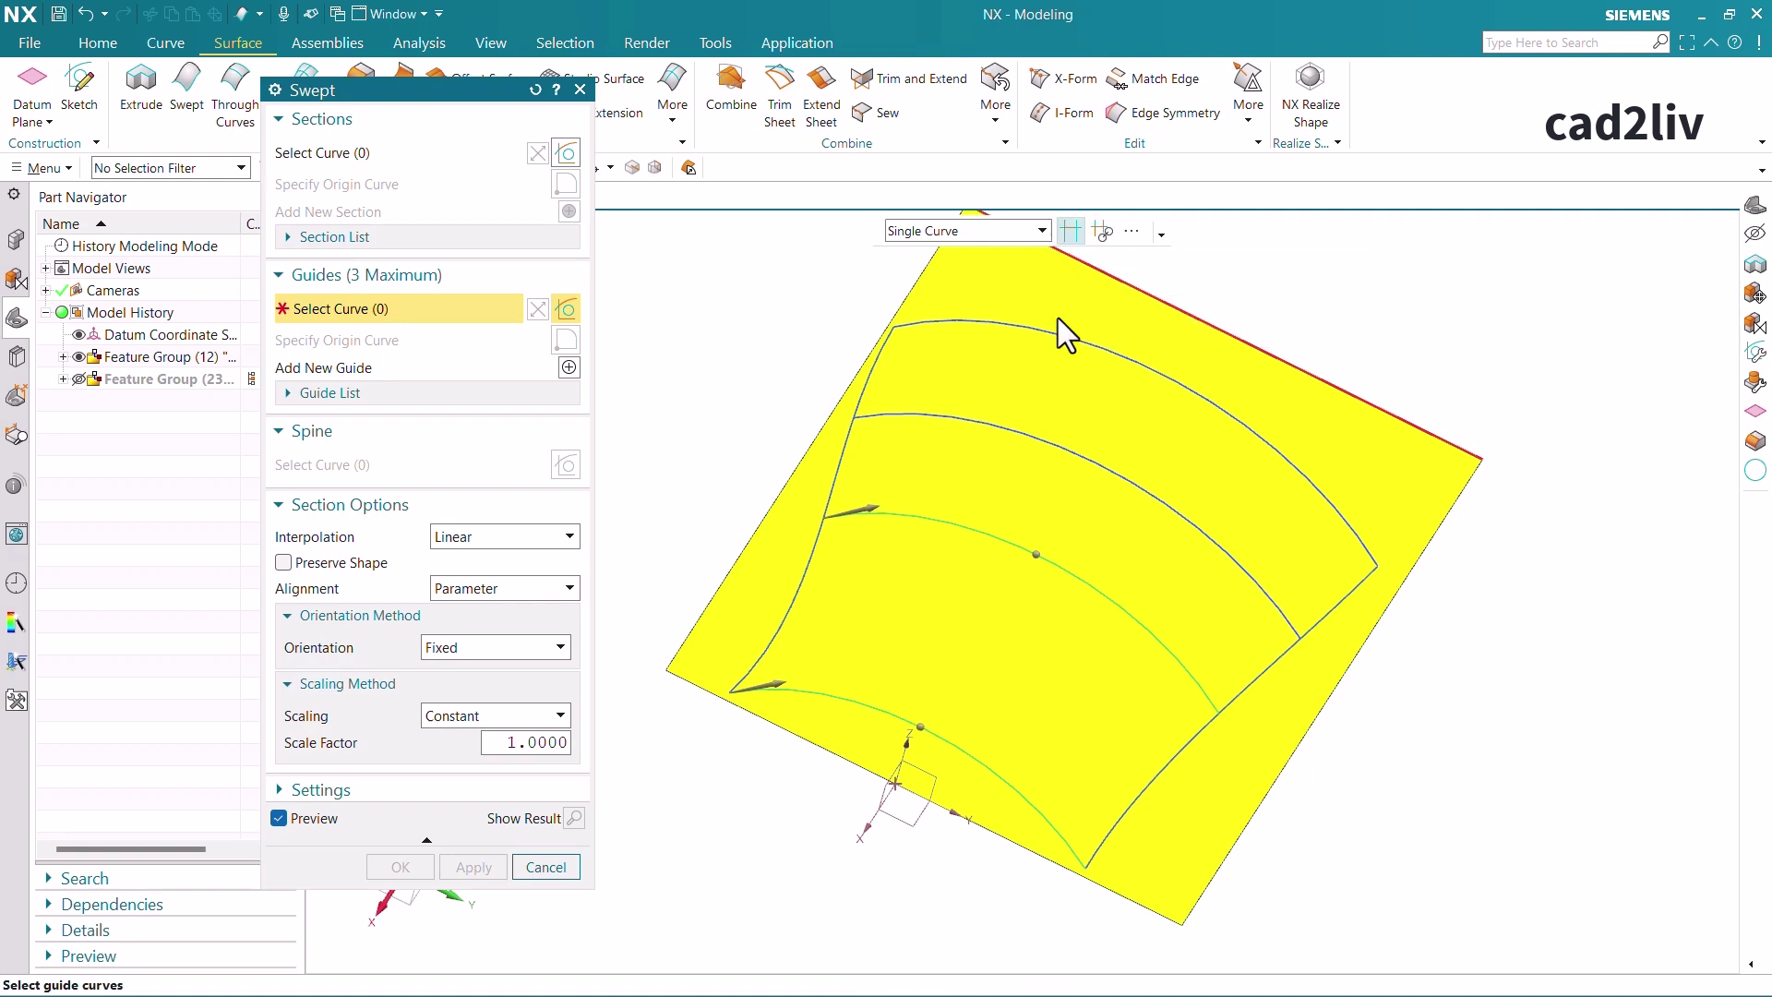
{"action": "left_click", "coordinate": [785, 622]}
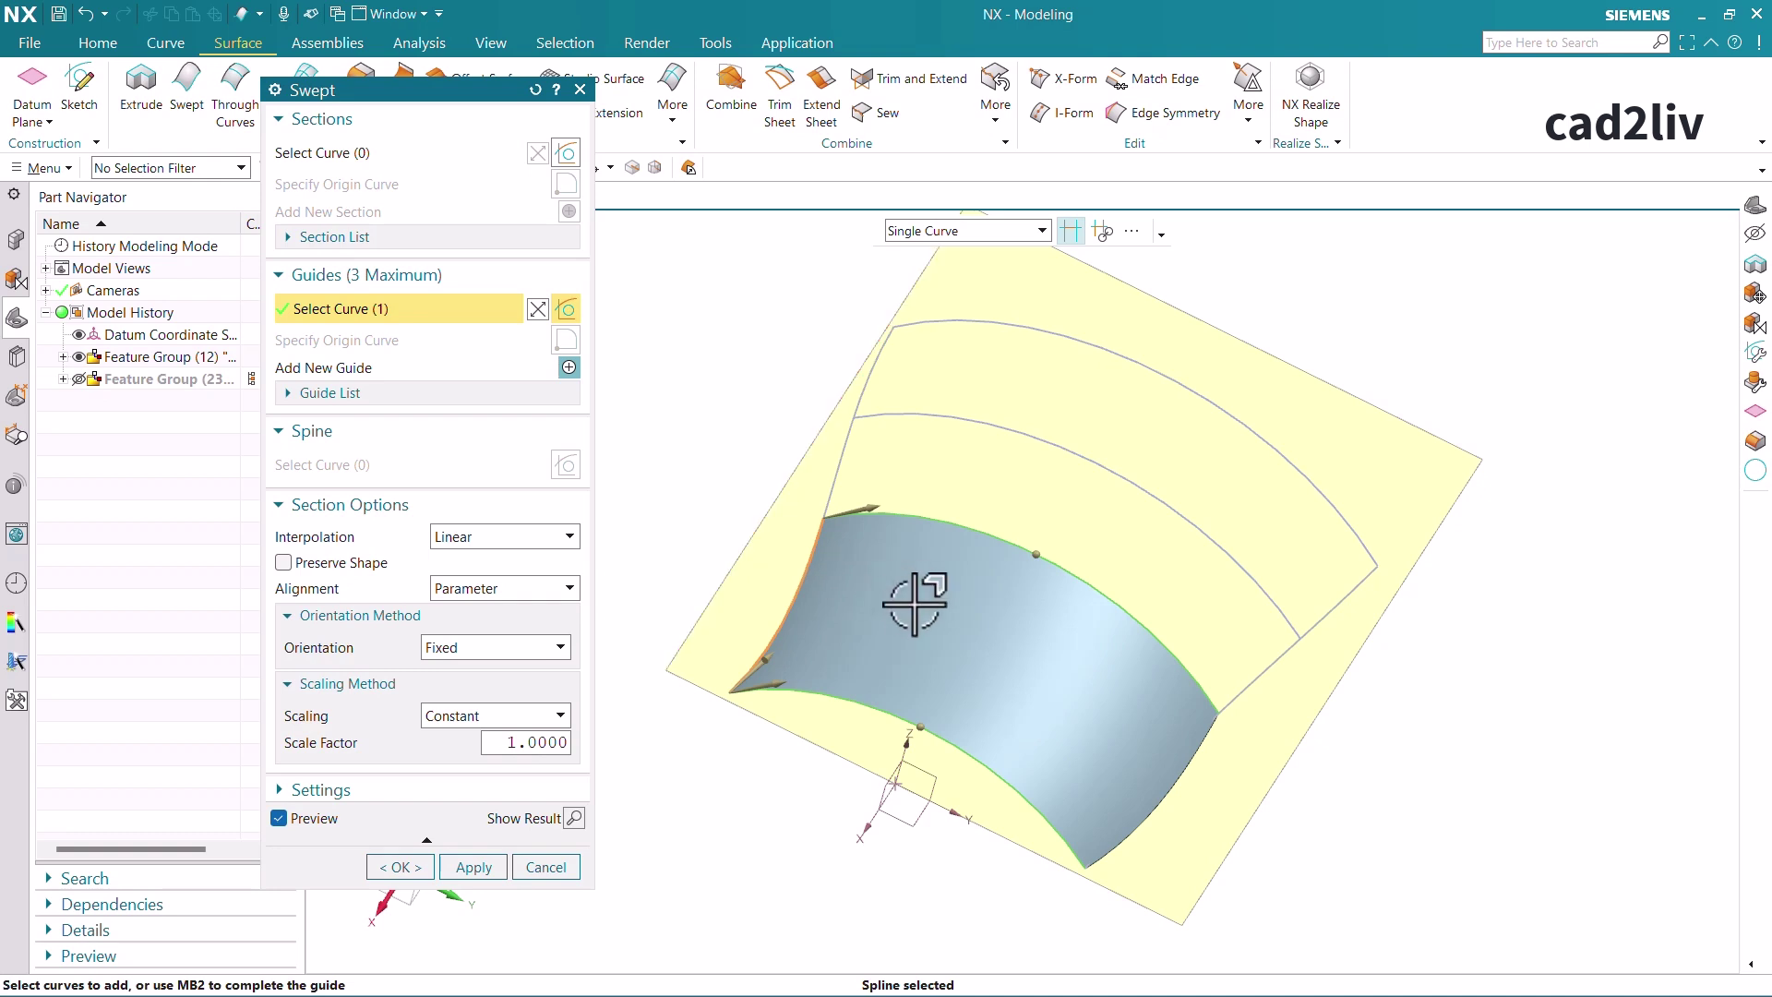
Add the positive-Y spline portion between the two section arcs as the second guide
{"action": "middle_click_drag", "start_coordinate": [910, 601], "coordinate": [892, 535]}
{"action": "middle_click", "coordinate": [1052, 649]}
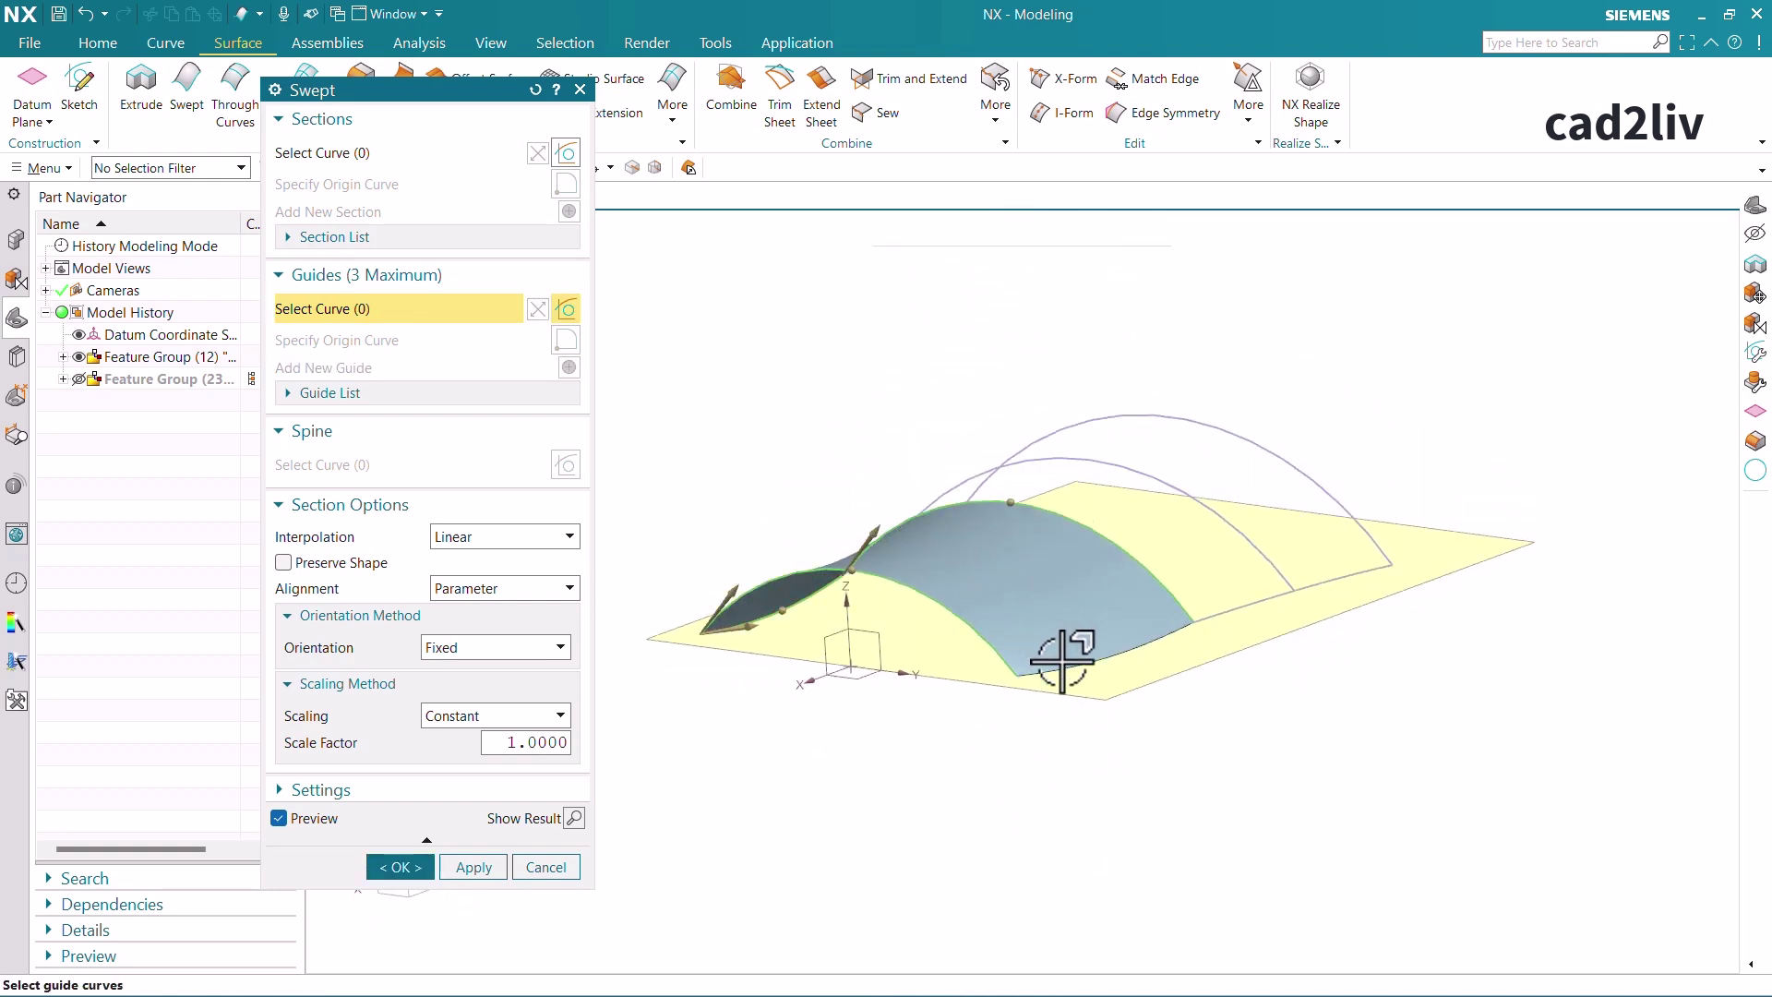
{"action": "left_click", "coordinate": [1066, 663]}
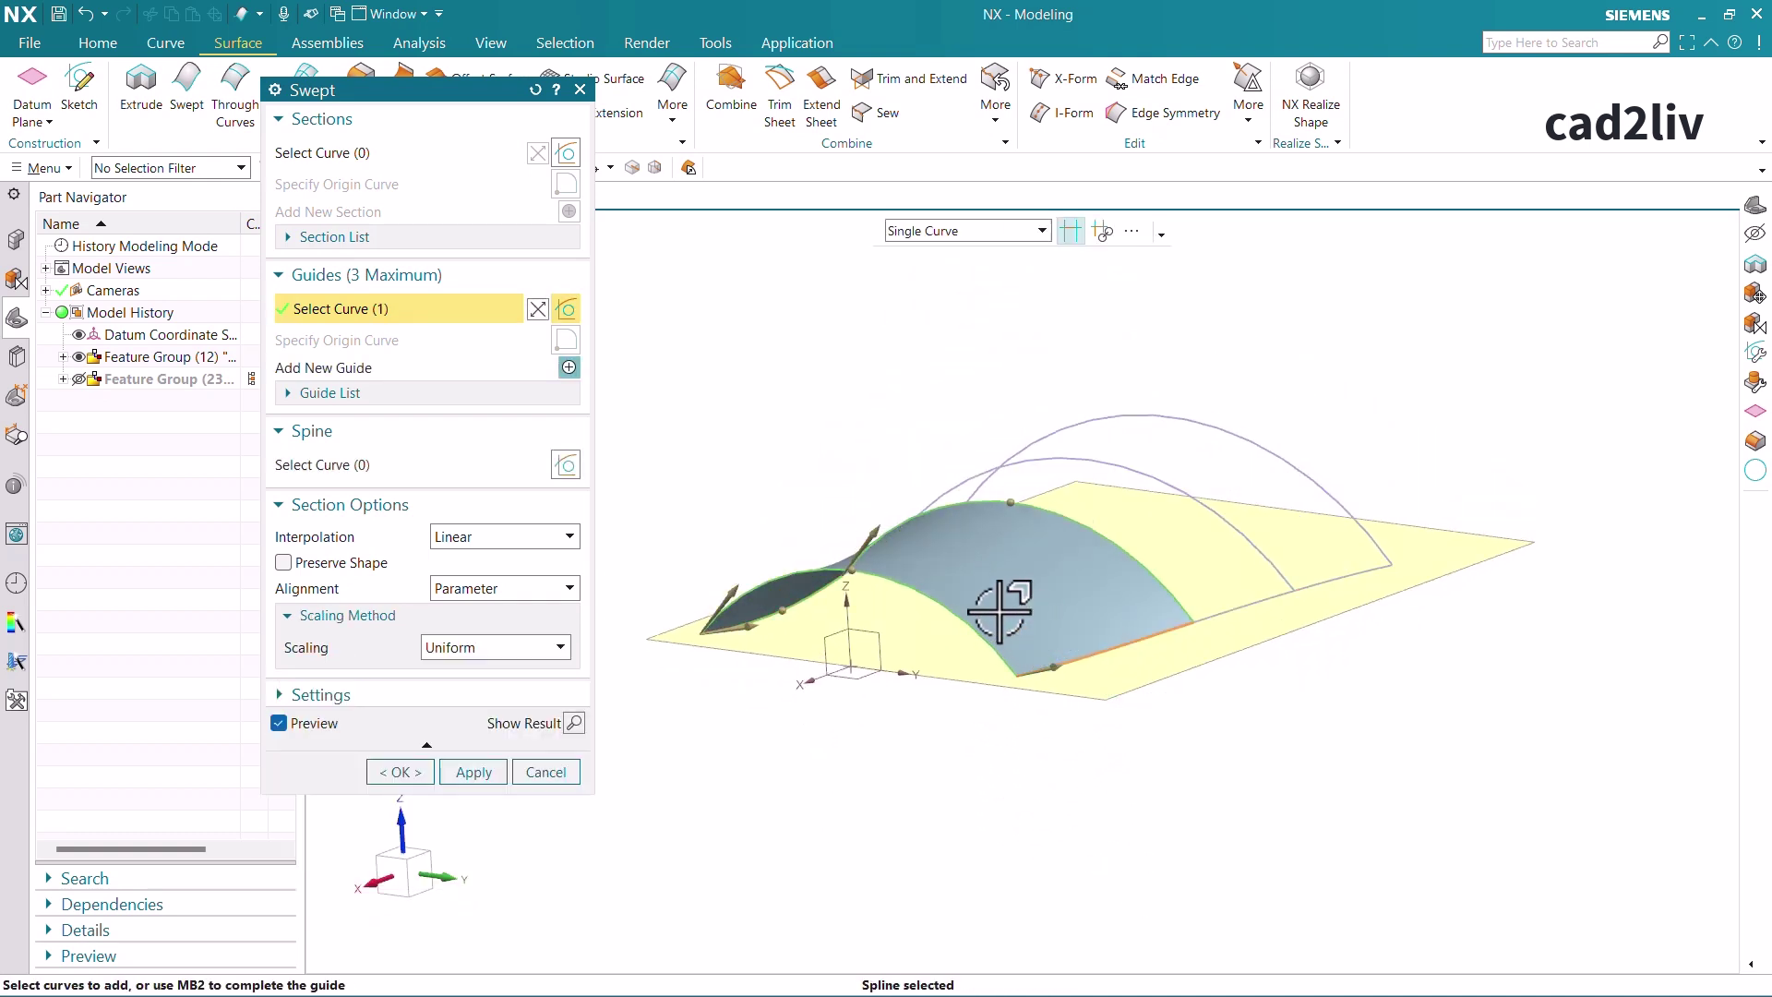
Keep the interpolation linear and set the section alignment to By Points
{"action": "middle_click_drag", "start_coordinate": [1006, 625], "coordinate": [1013, 646]}
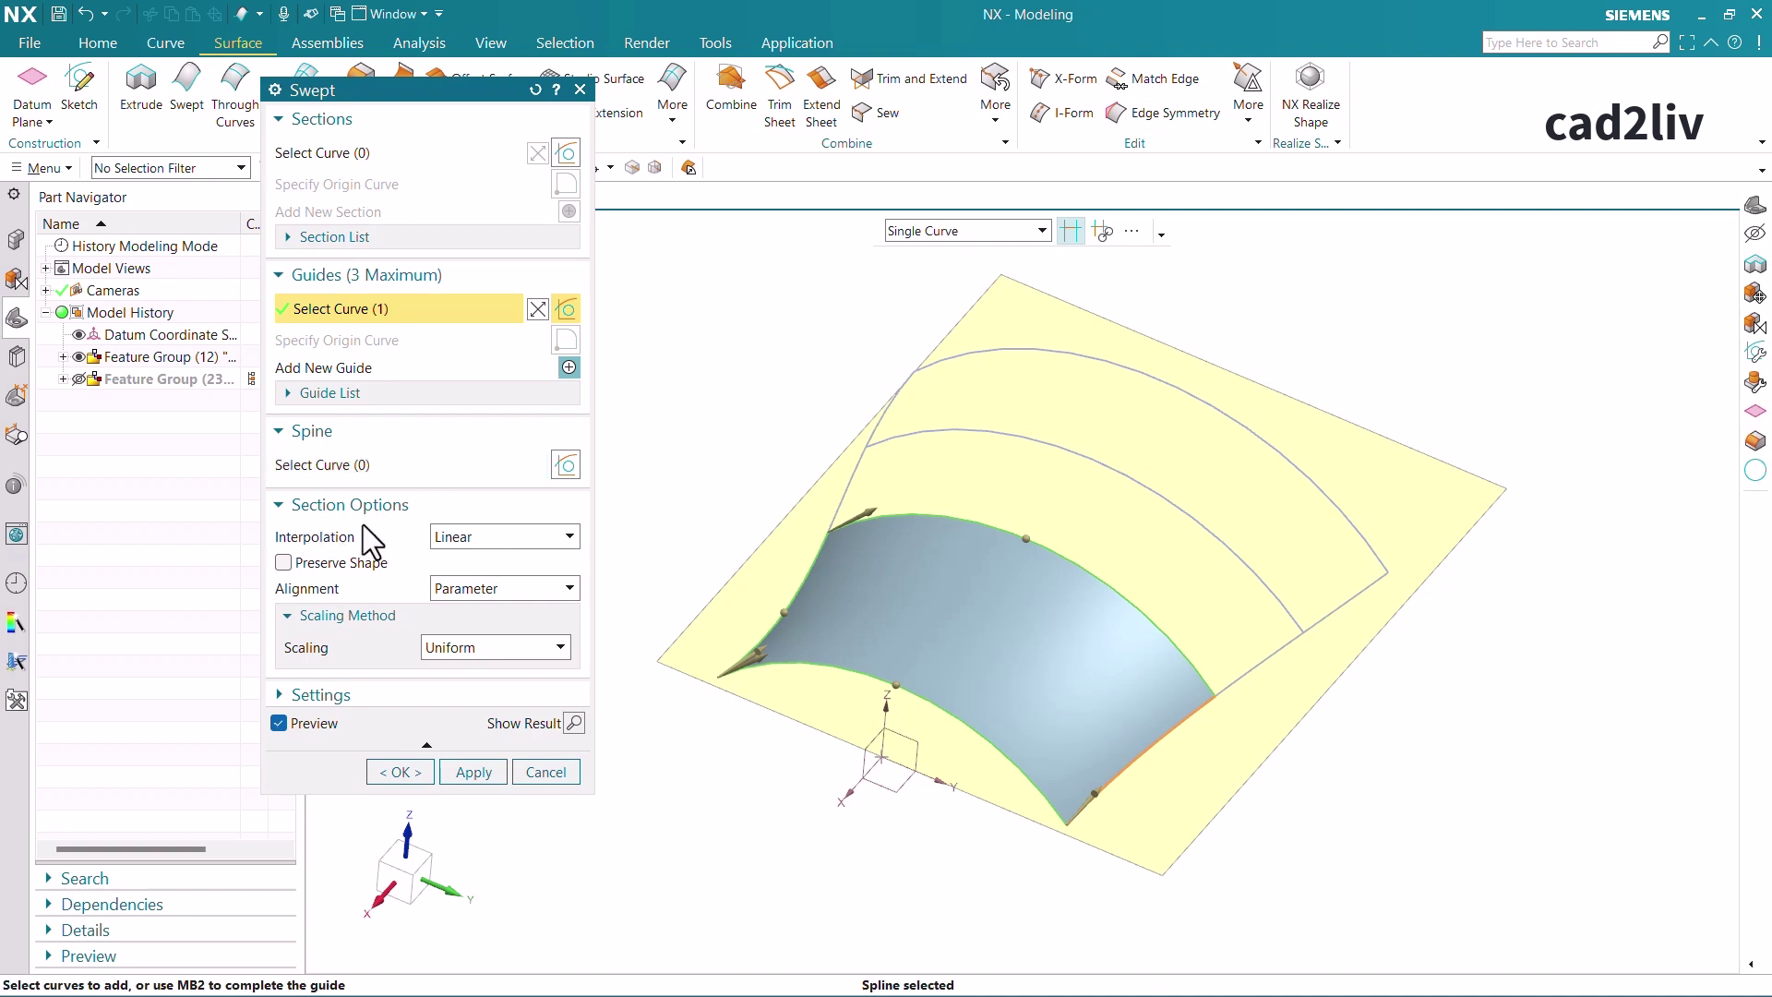
{"action": "left_click", "coordinate": [461, 537]}
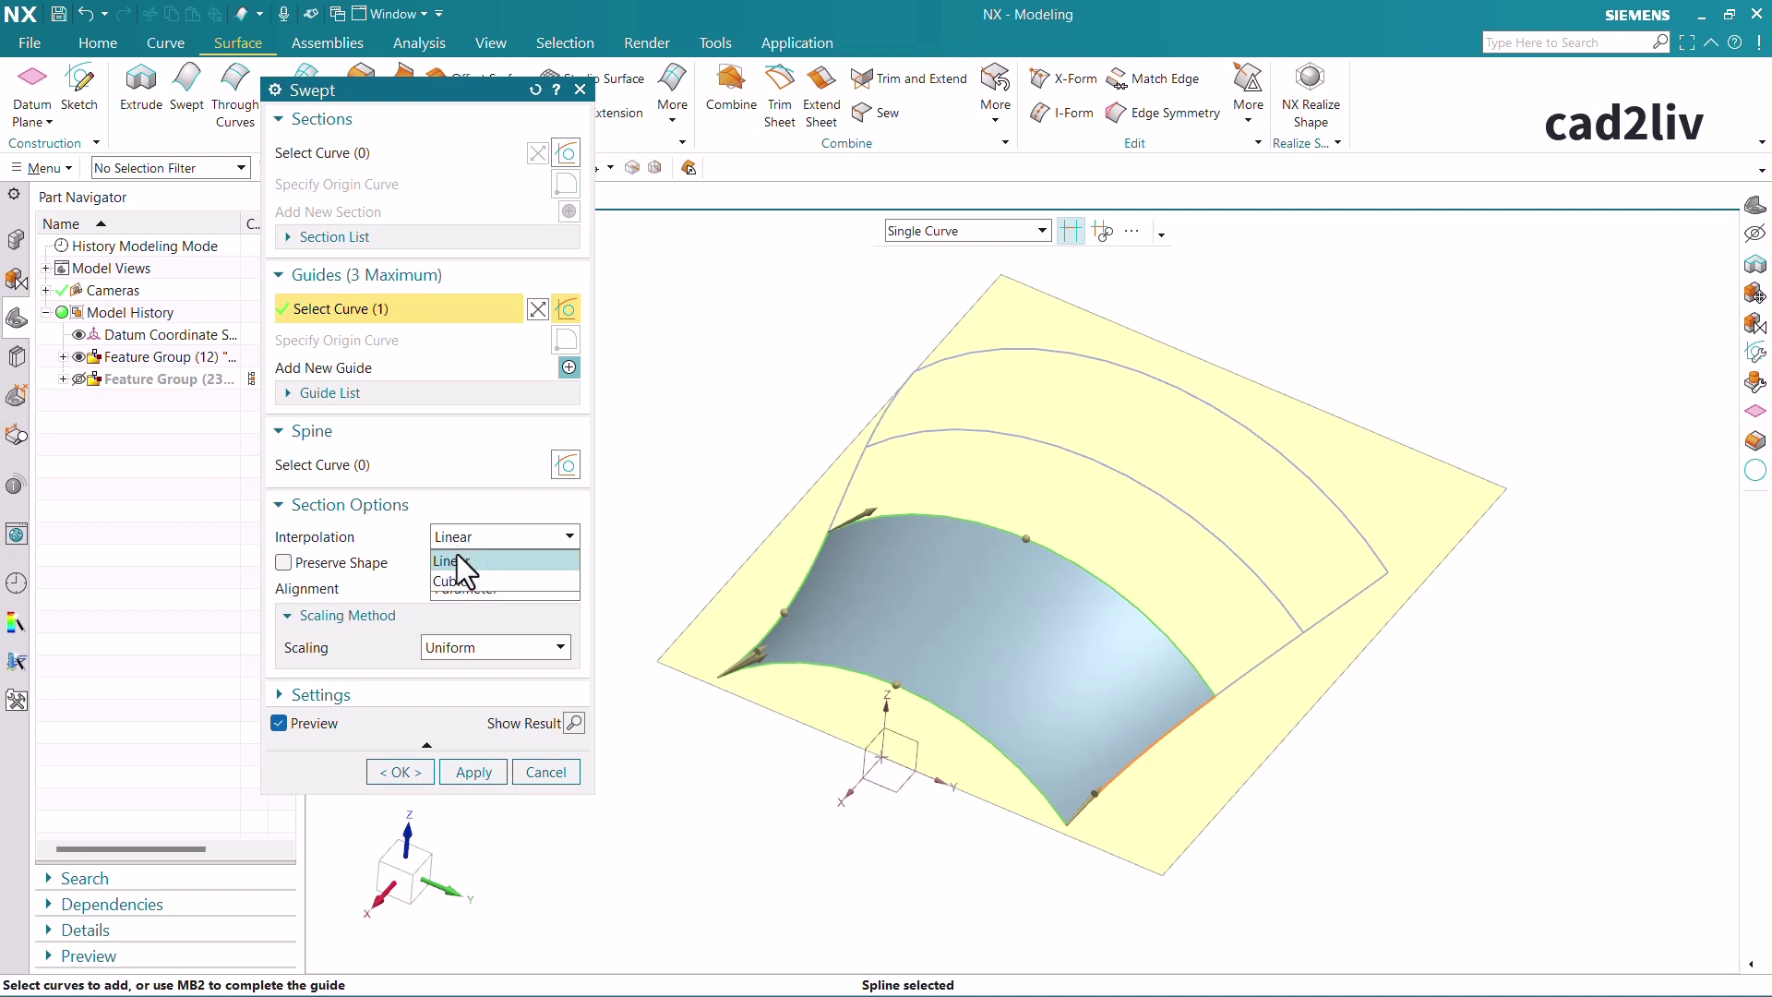
{"action": "left_click", "coordinate": [410, 522]}
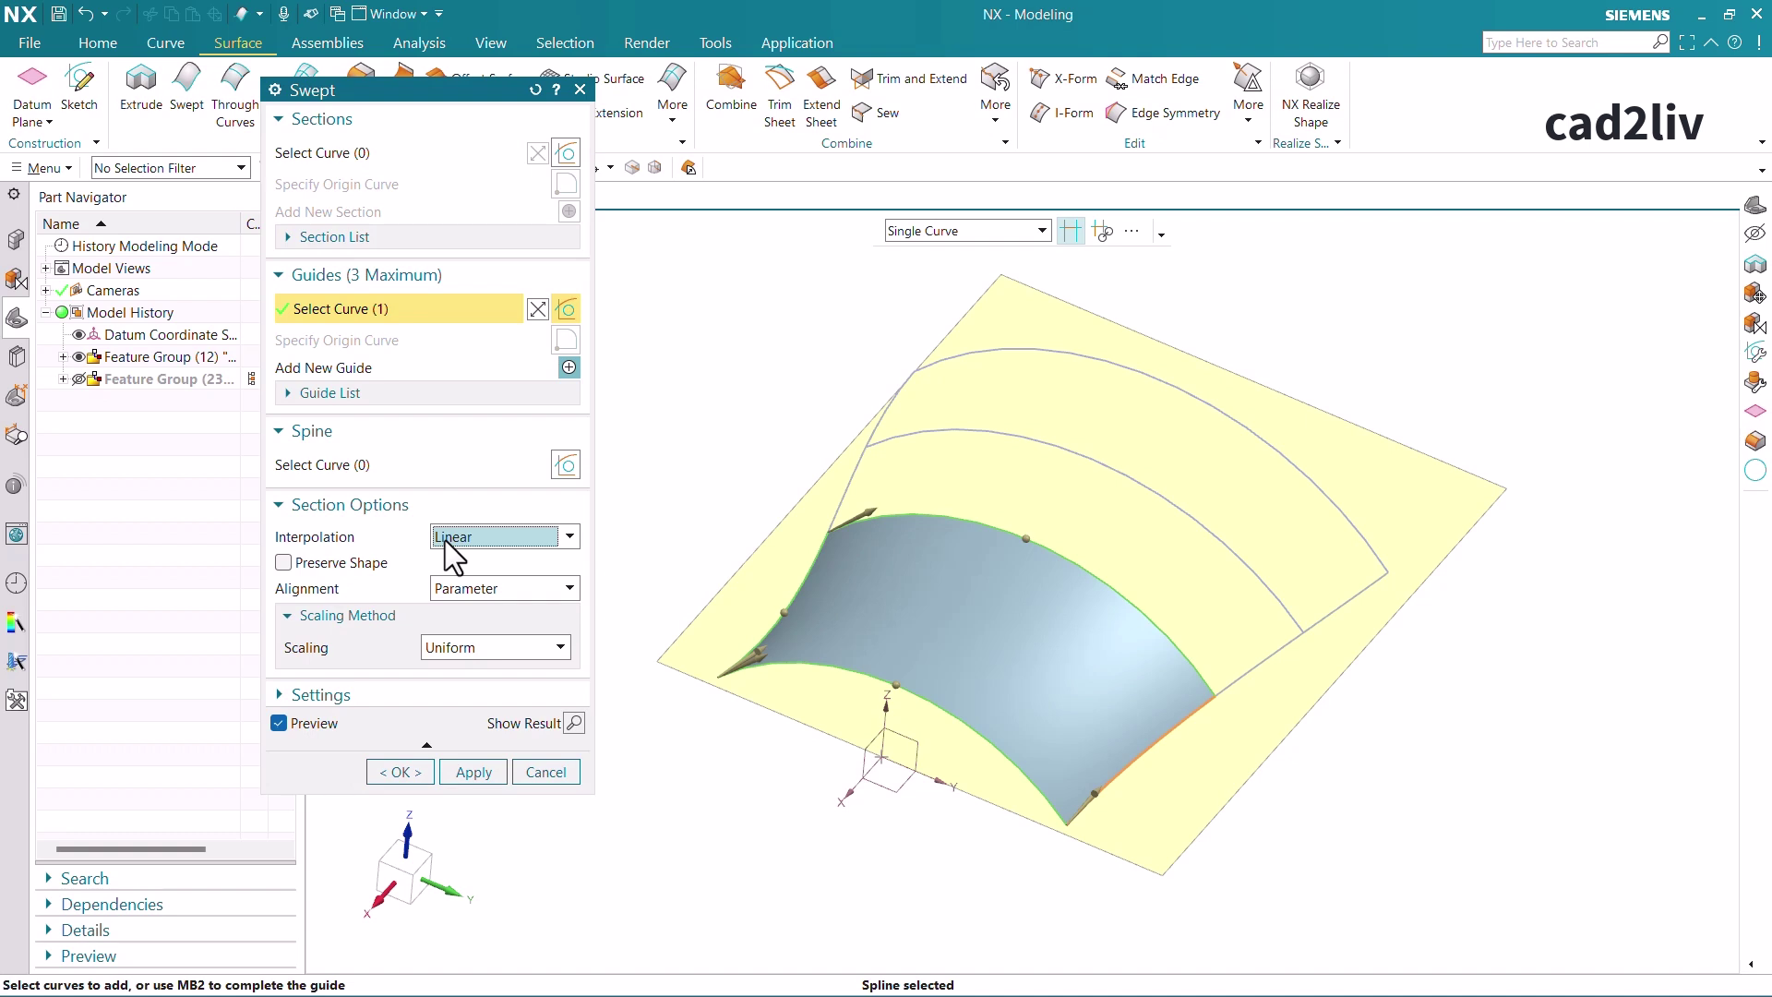
{"action": "left_click", "coordinate": [454, 591]}
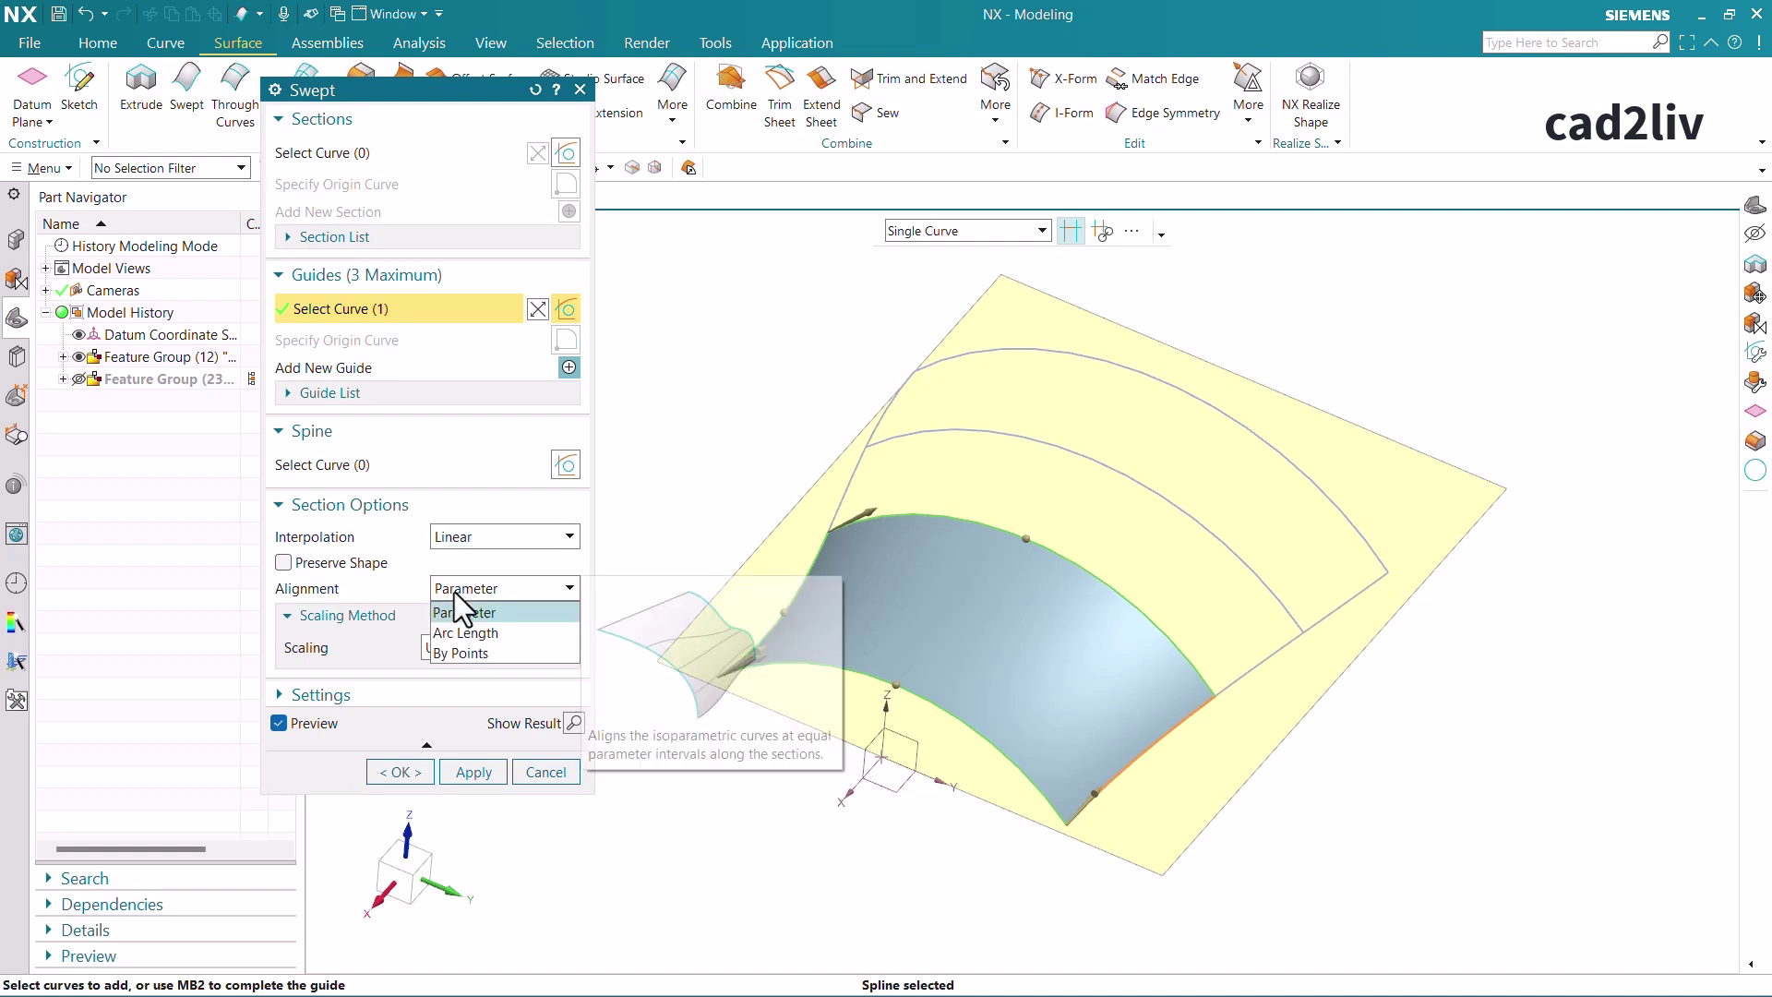
{"action": "left_click", "coordinate": [474, 650]}
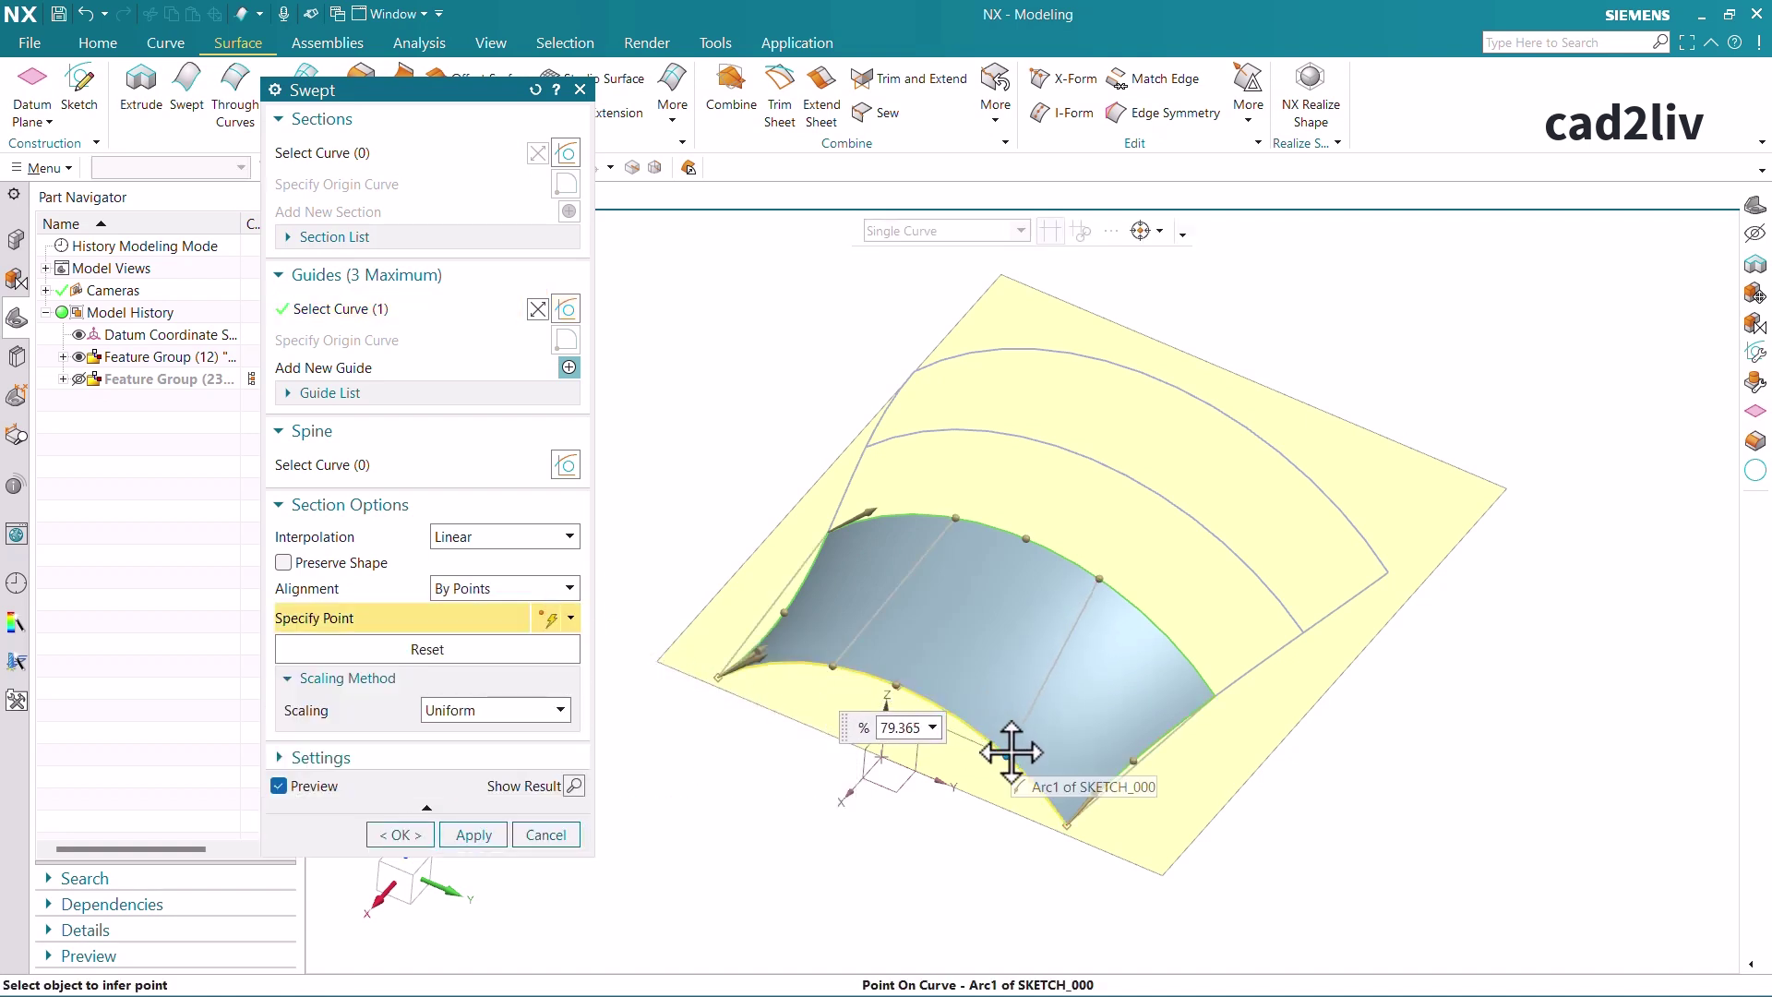
Reposition the alignment points along the section arcs, moving one on the near arc to 30.637% and one on the second arc to 59%
{"action": "left_click", "coordinate": [1009, 753]}
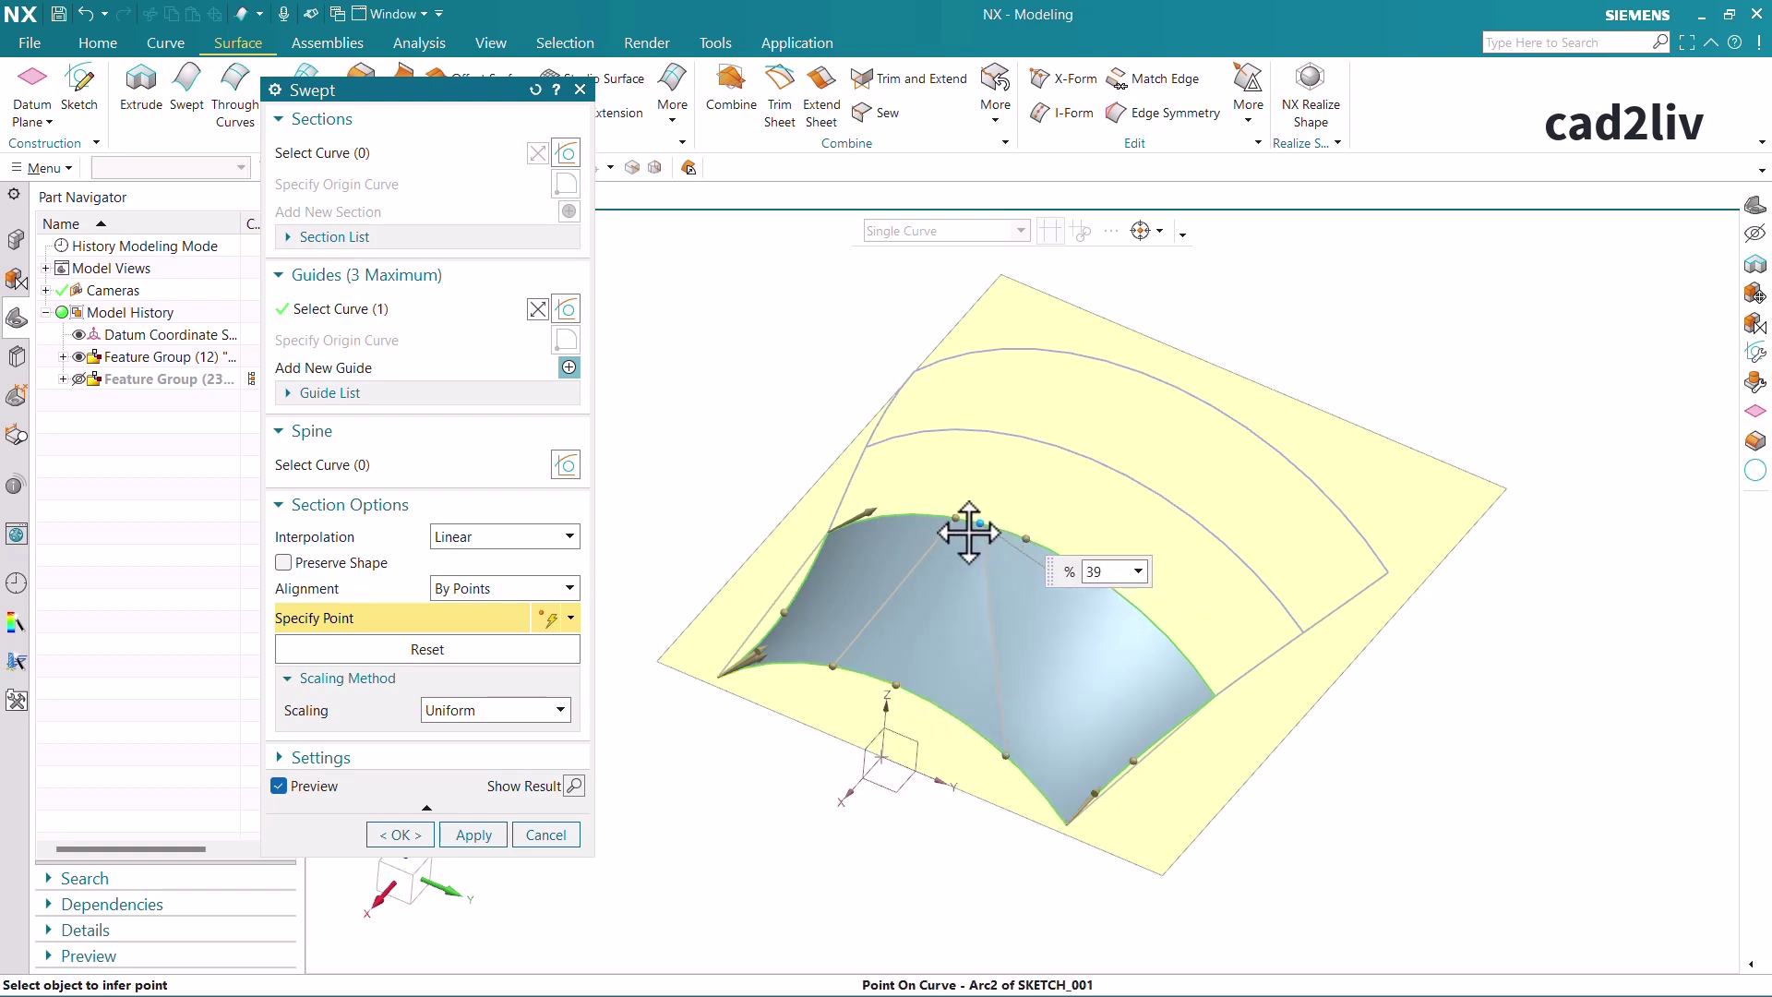
{"action": "left_click", "coordinate": [1000, 529]}
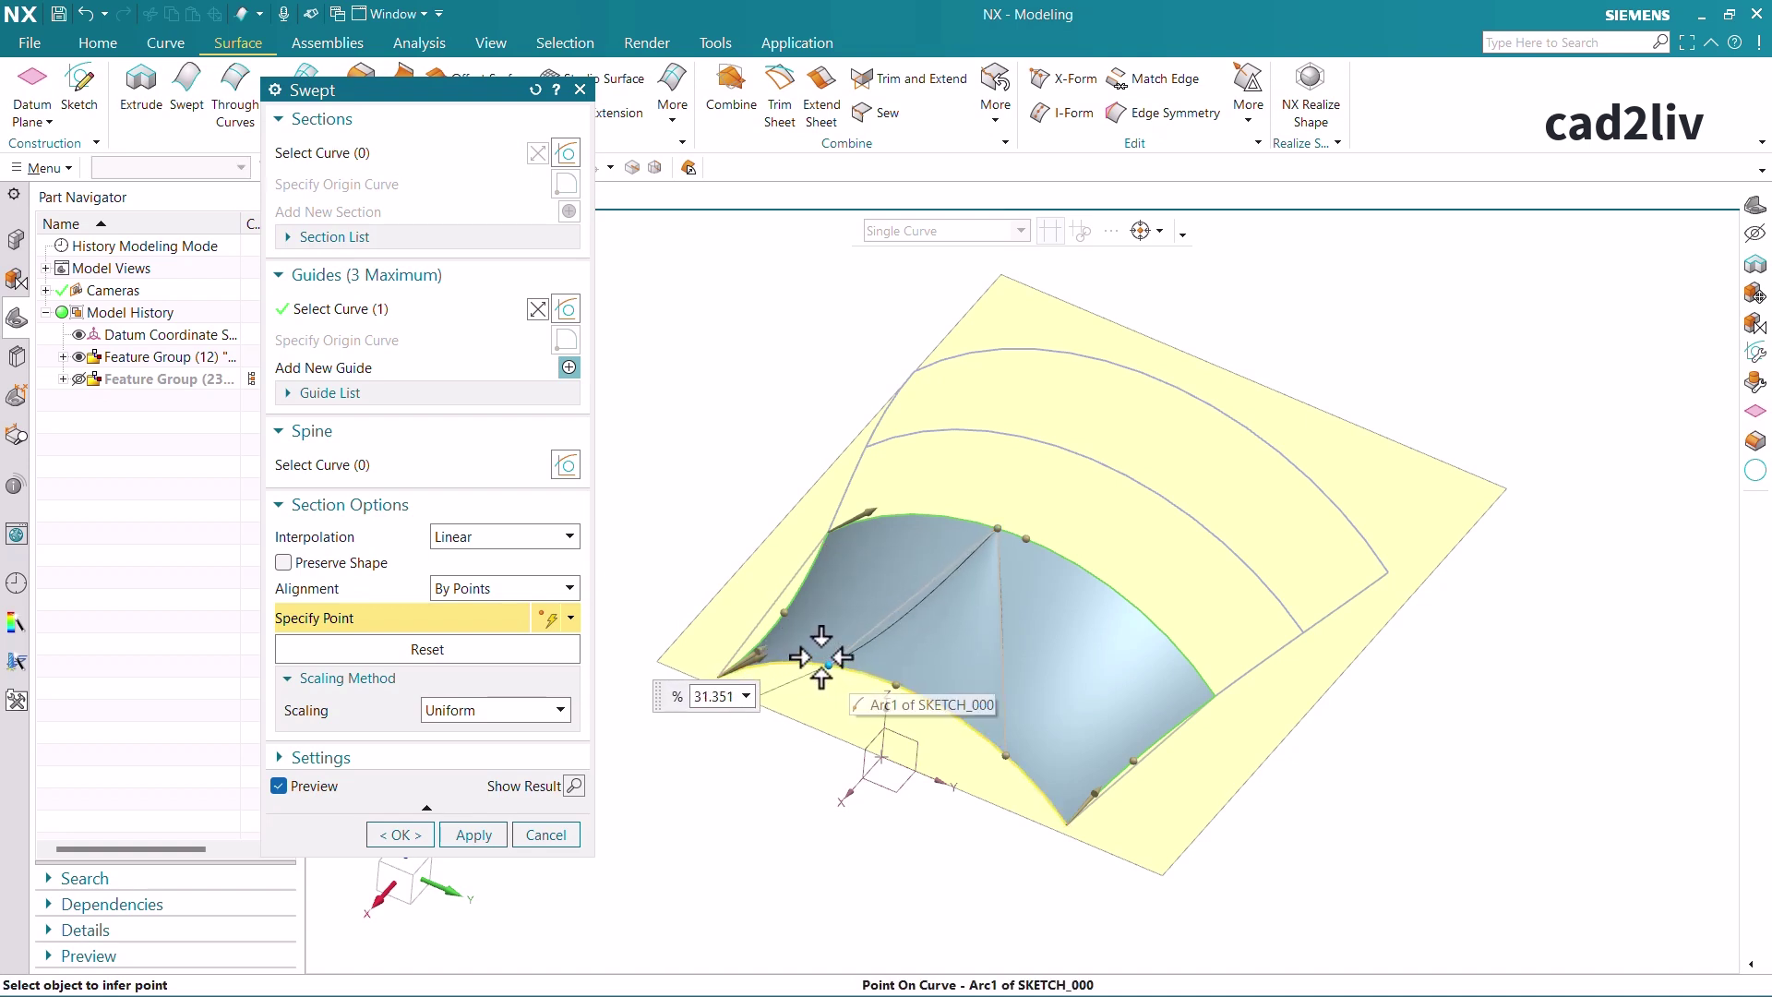
{"action": "left_click", "coordinate": [821, 658]}
{"action": "scroll", "coordinate": [950, 554], "scroll_direction": "up", "scroll_amount": 2}
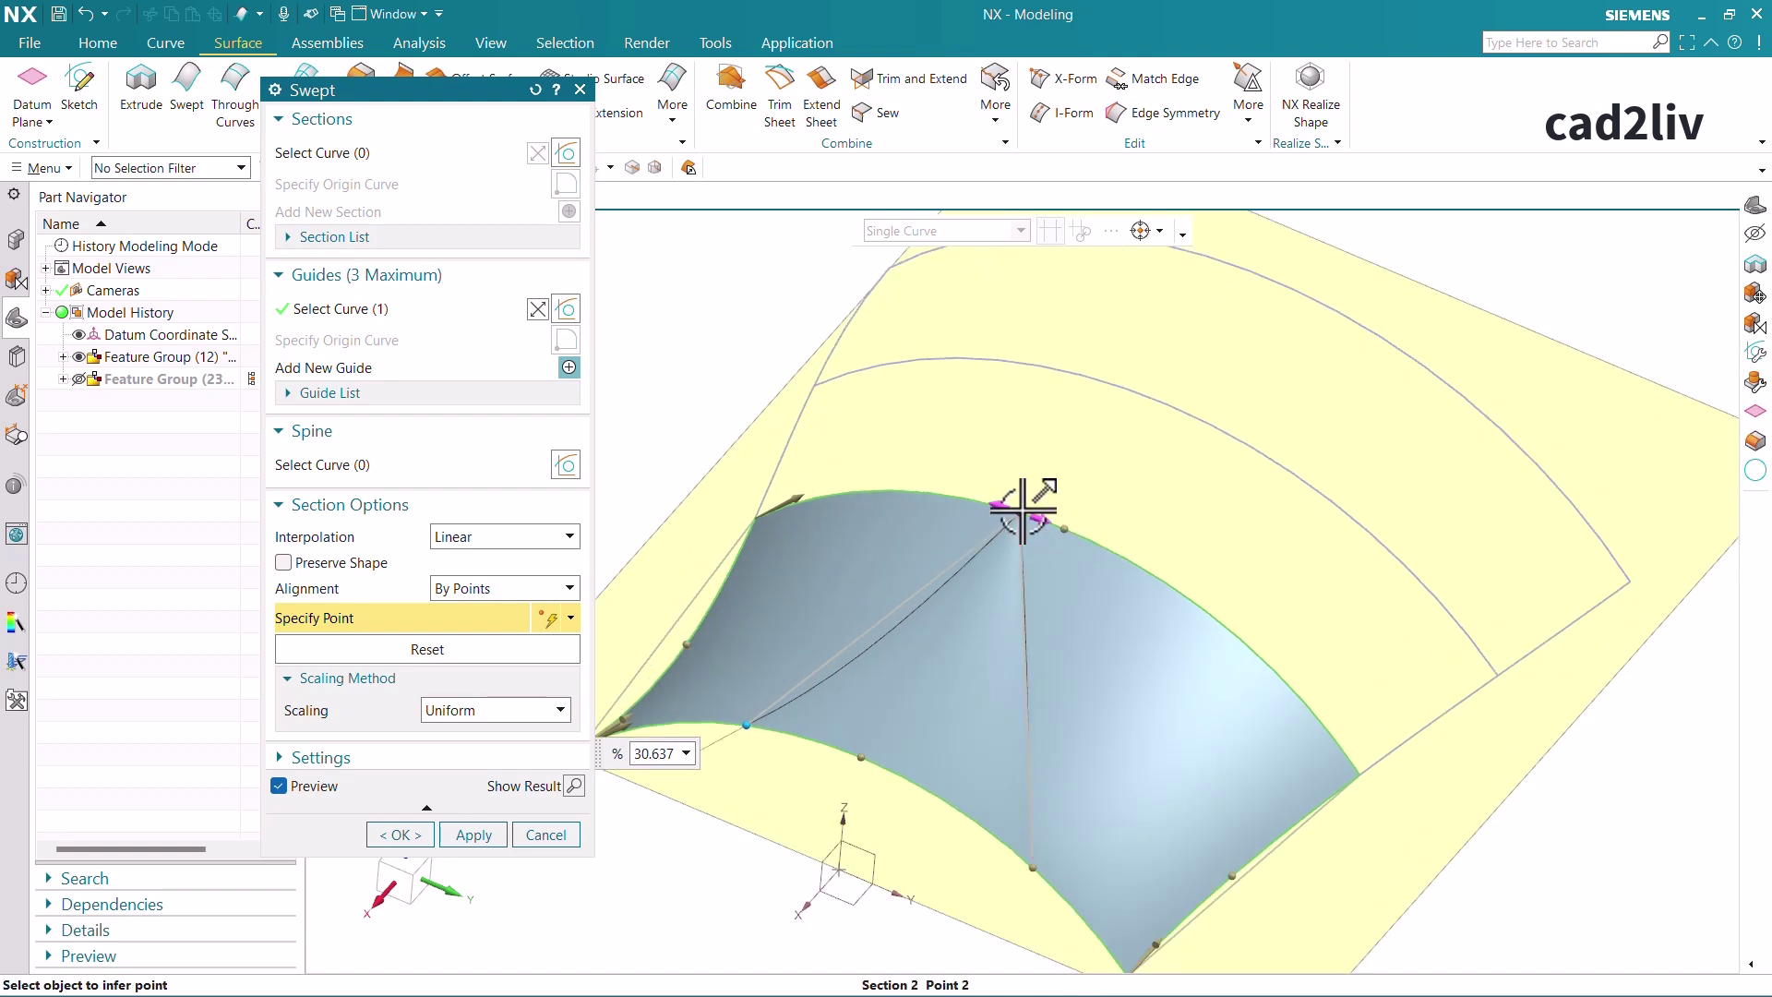
{"action": "scroll", "coordinate": [1080, 534], "scroll_direction": "down", "scroll_amount": 2}
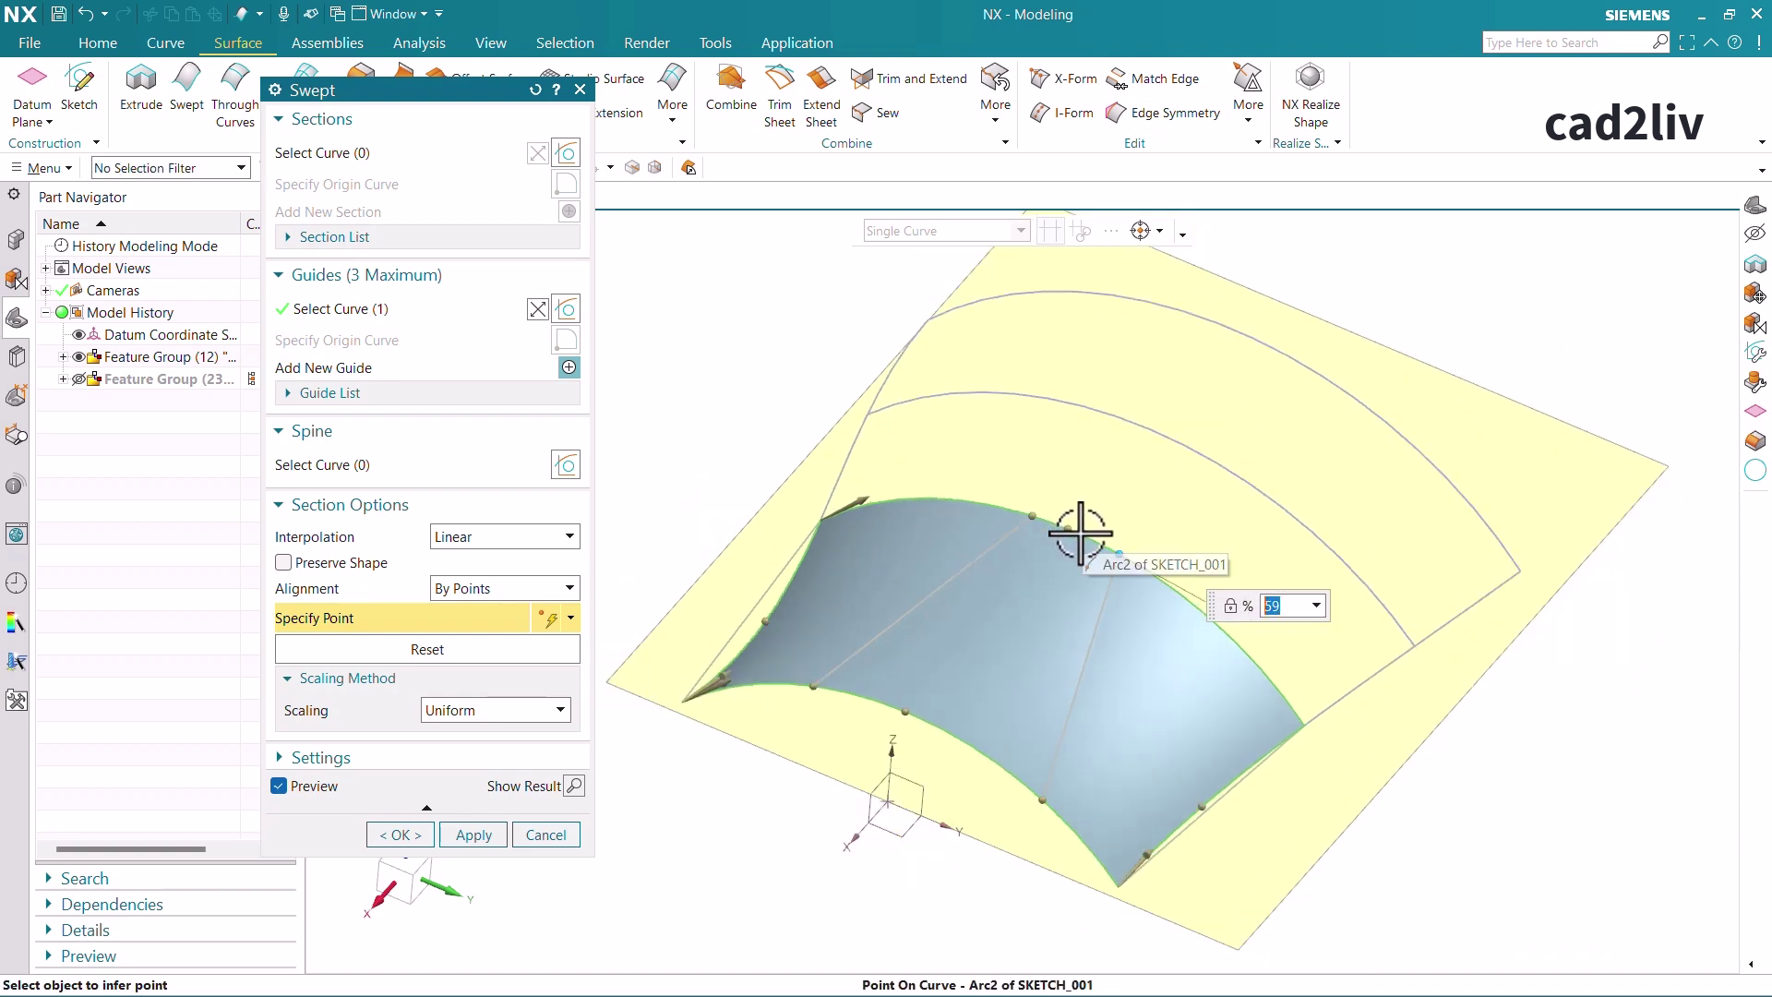
{"action": "scroll", "coordinate": [1080, 533], "scroll_direction": "down", "scroll_amount": 2}
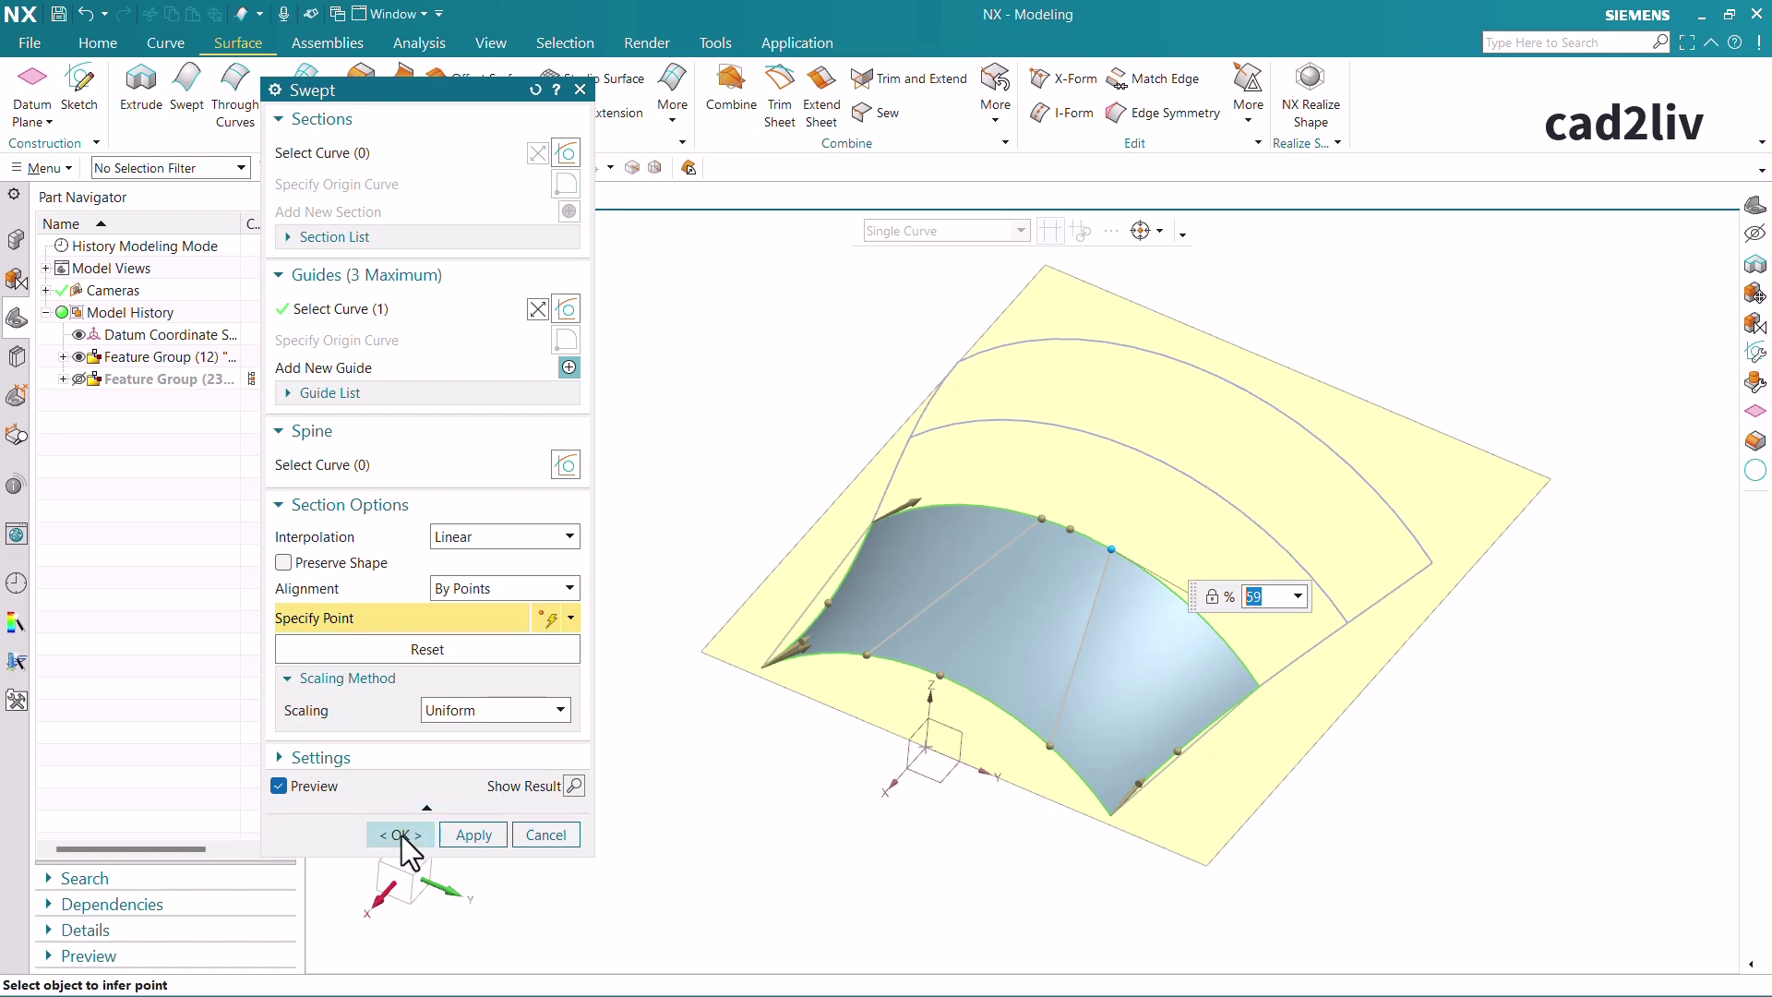
Create the swept surface from two sections and two guides and inspect its shape around the moved alignment points
{"action": "left_click", "coordinate": [401, 835]}
{"action": "scroll", "coordinate": [1025, 668], "scroll_direction": "up", "scroll_amount": 3}
{"action": "middle_click_drag", "start_coordinate": [1030, 662], "coordinate": [1173, 560]}
{"action": "scroll", "coordinate": [1028, 637], "scroll_direction": "down", "scroll_amount": 3}
{"action": "scroll", "coordinate": [1089, 633], "scroll_direction": "up", "scroll_amount": 3}
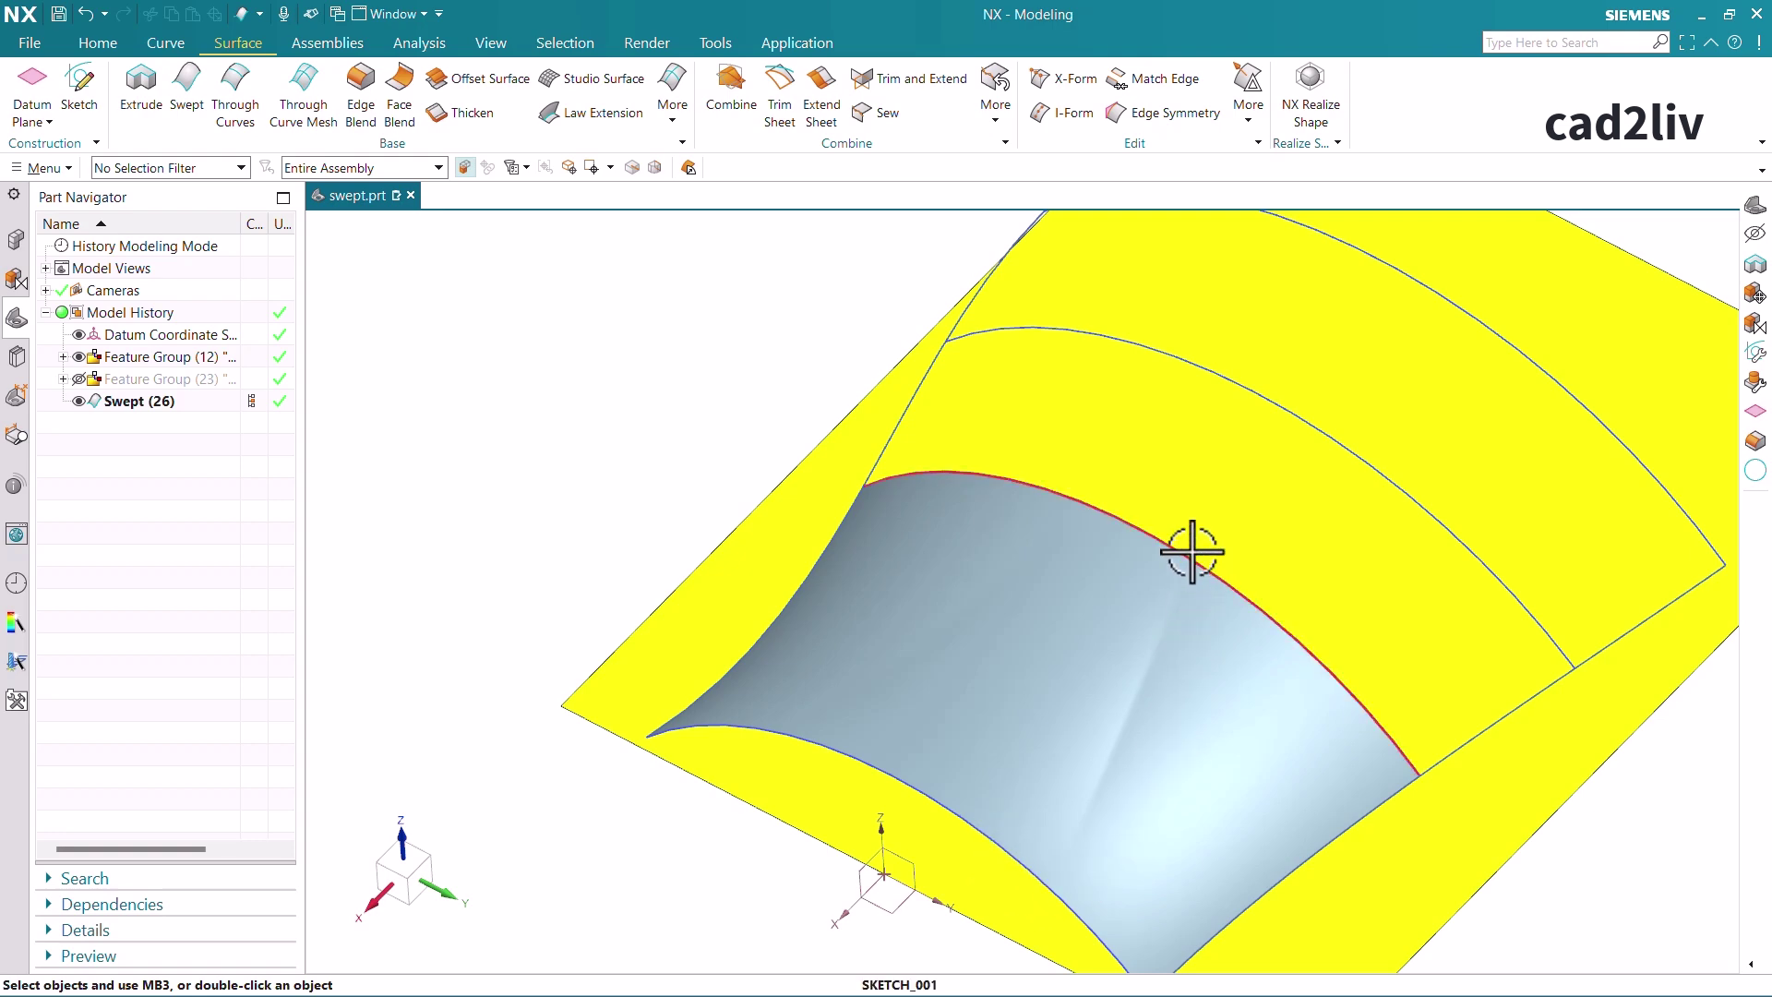
{"action": "scroll", "coordinate": [1209, 572], "scroll_direction": "down", "scroll_amount": 1}
{"action": "scroll", "coordinate": [1266, 644], "scroll_direction": "up", "scroll_amount": 1}
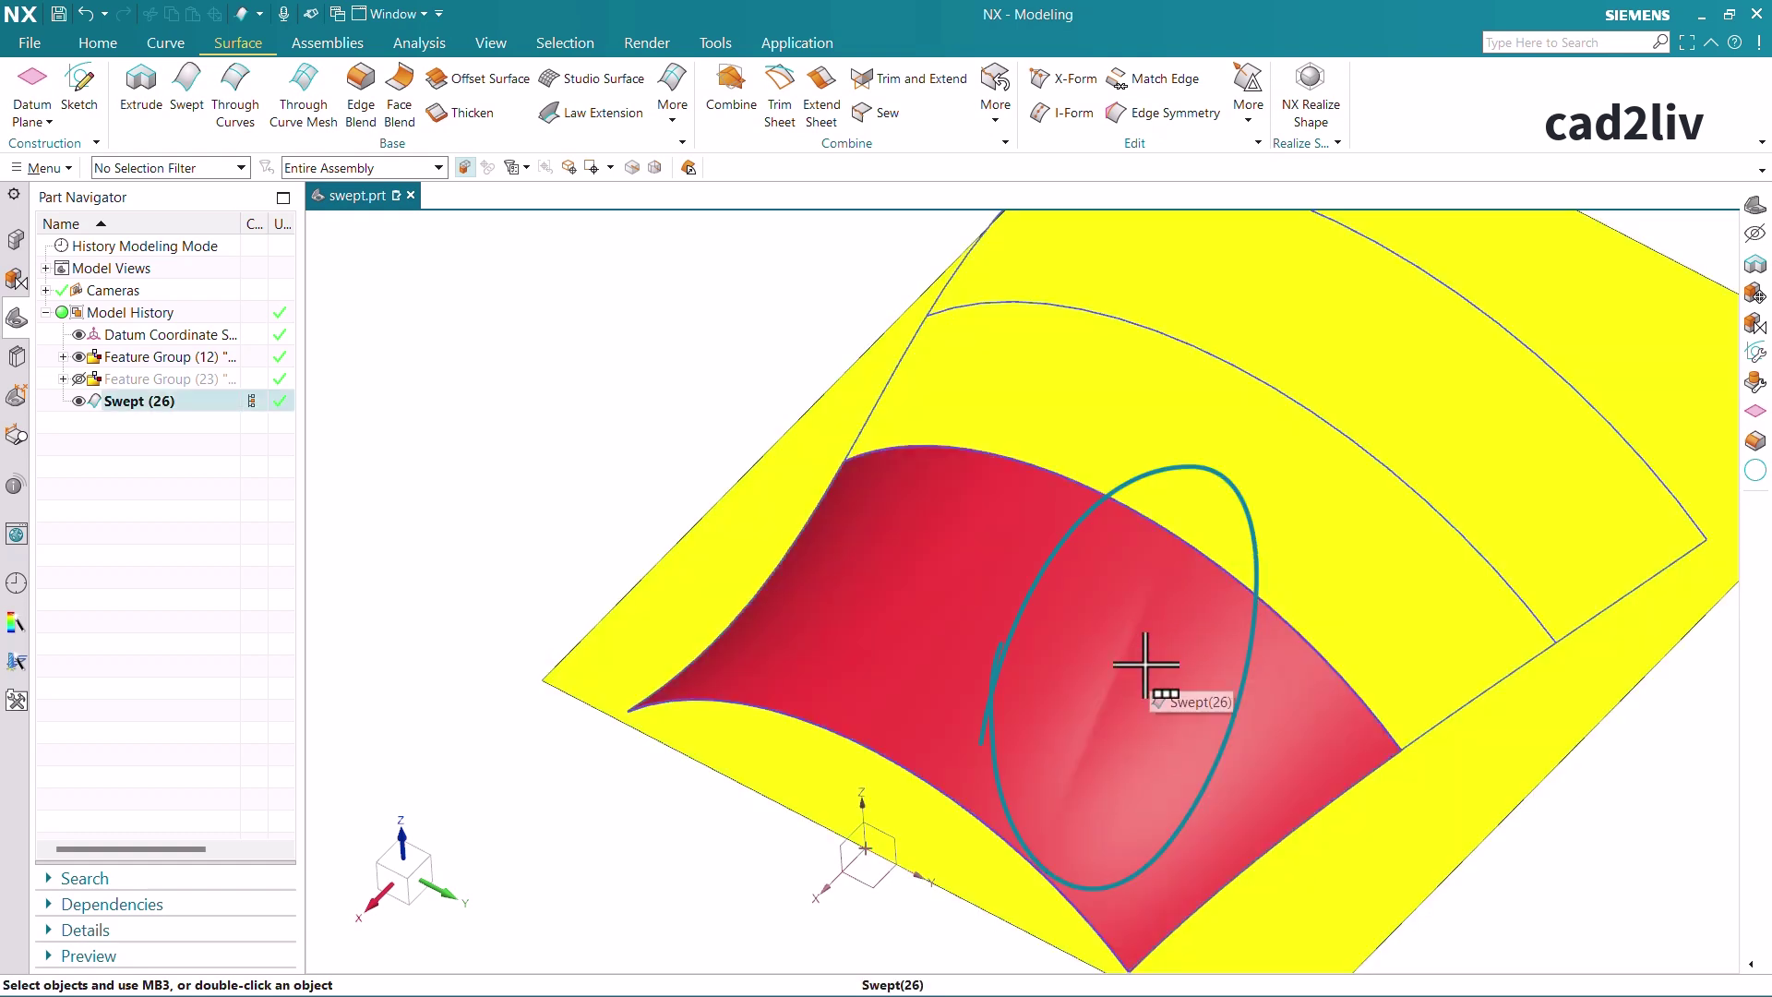
Edit the swept surface with rollback, try moving the second arc's first alignment point to 22%, and cancel the edit
{"action": "left_click", "coordinate": [157, 408]}
{"action": "right_click", "coordinate": [157, 408]}
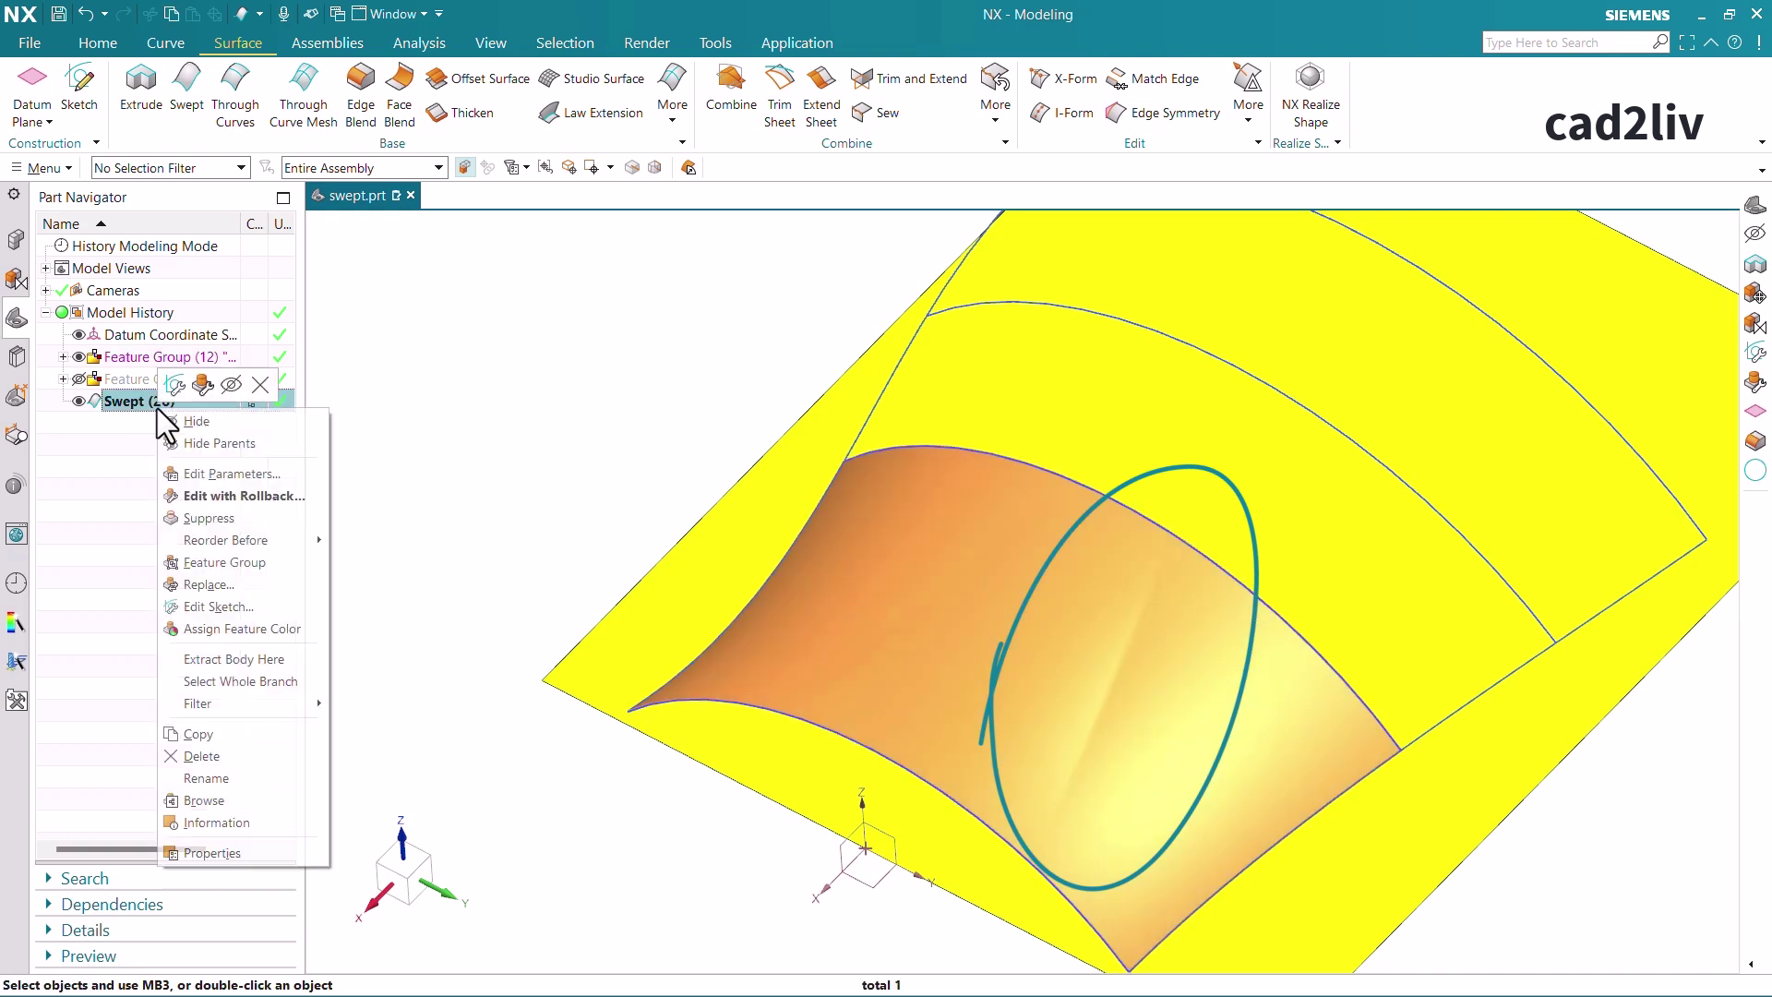
{"action": "left_click", "coordinate": [242, 495]}
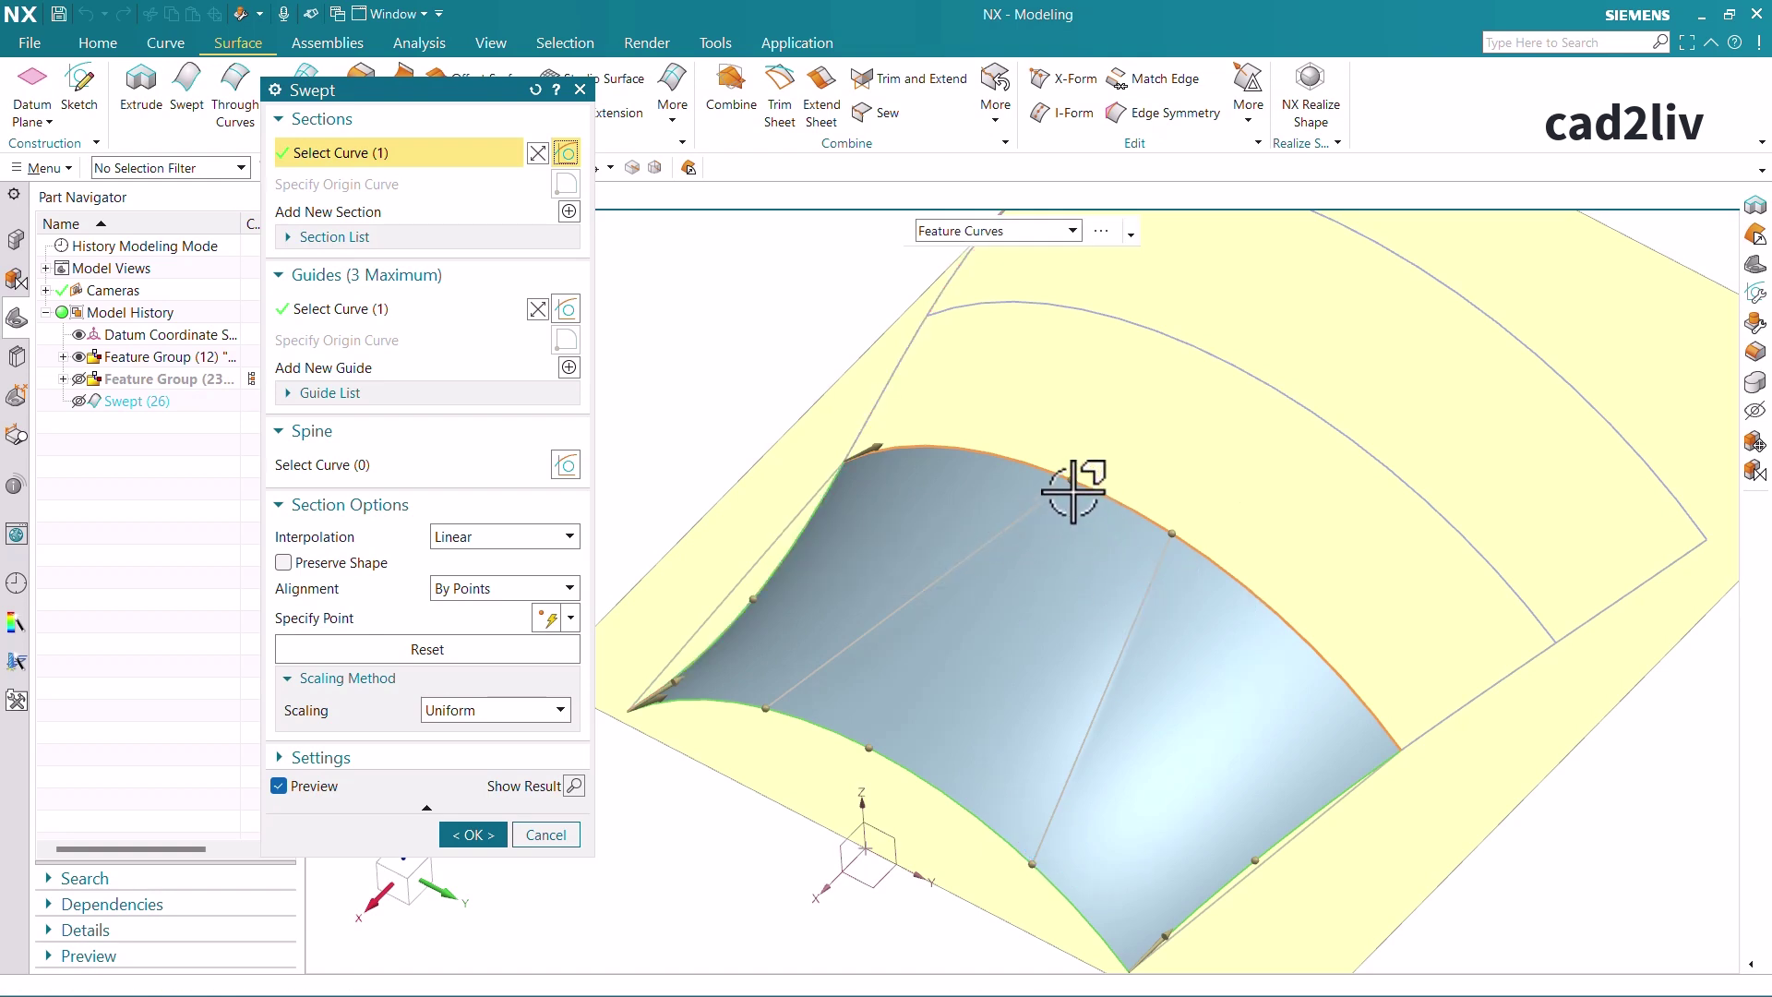
{"action": "left_click", "coordinate": [923, 448]}
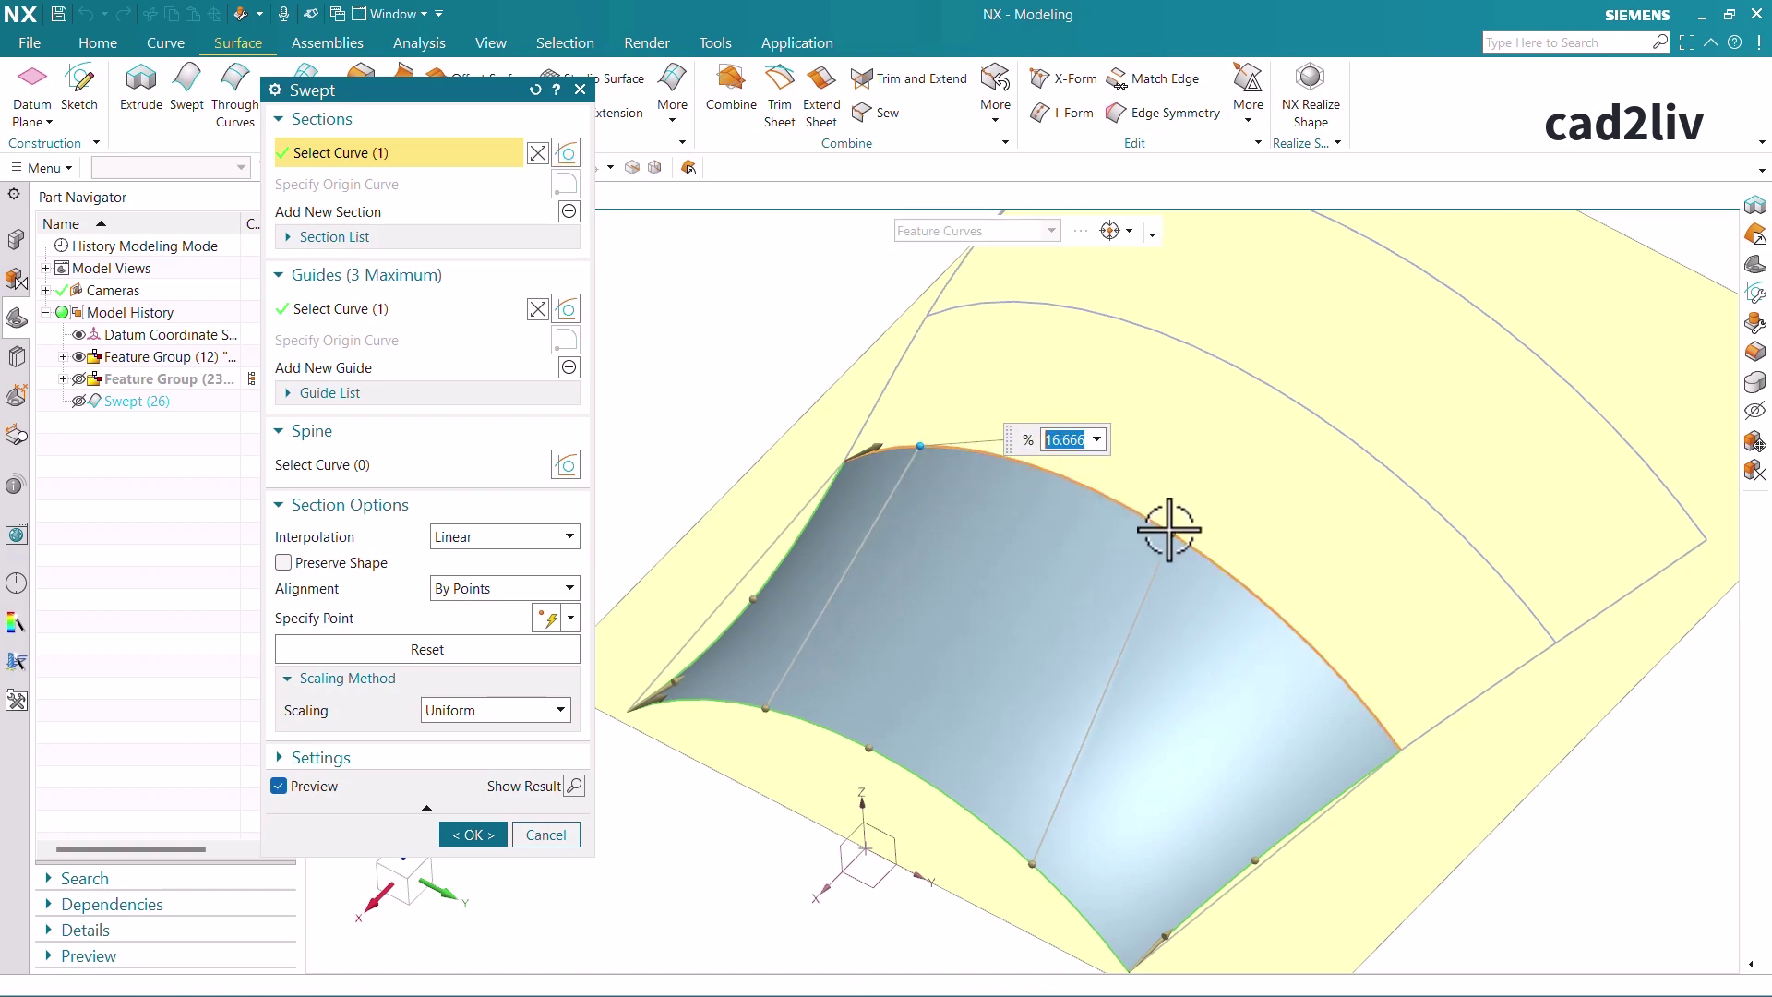
{"action": "left_click_drag", "start_coordinate": [920, 446], "coordinate": [952, 459]}
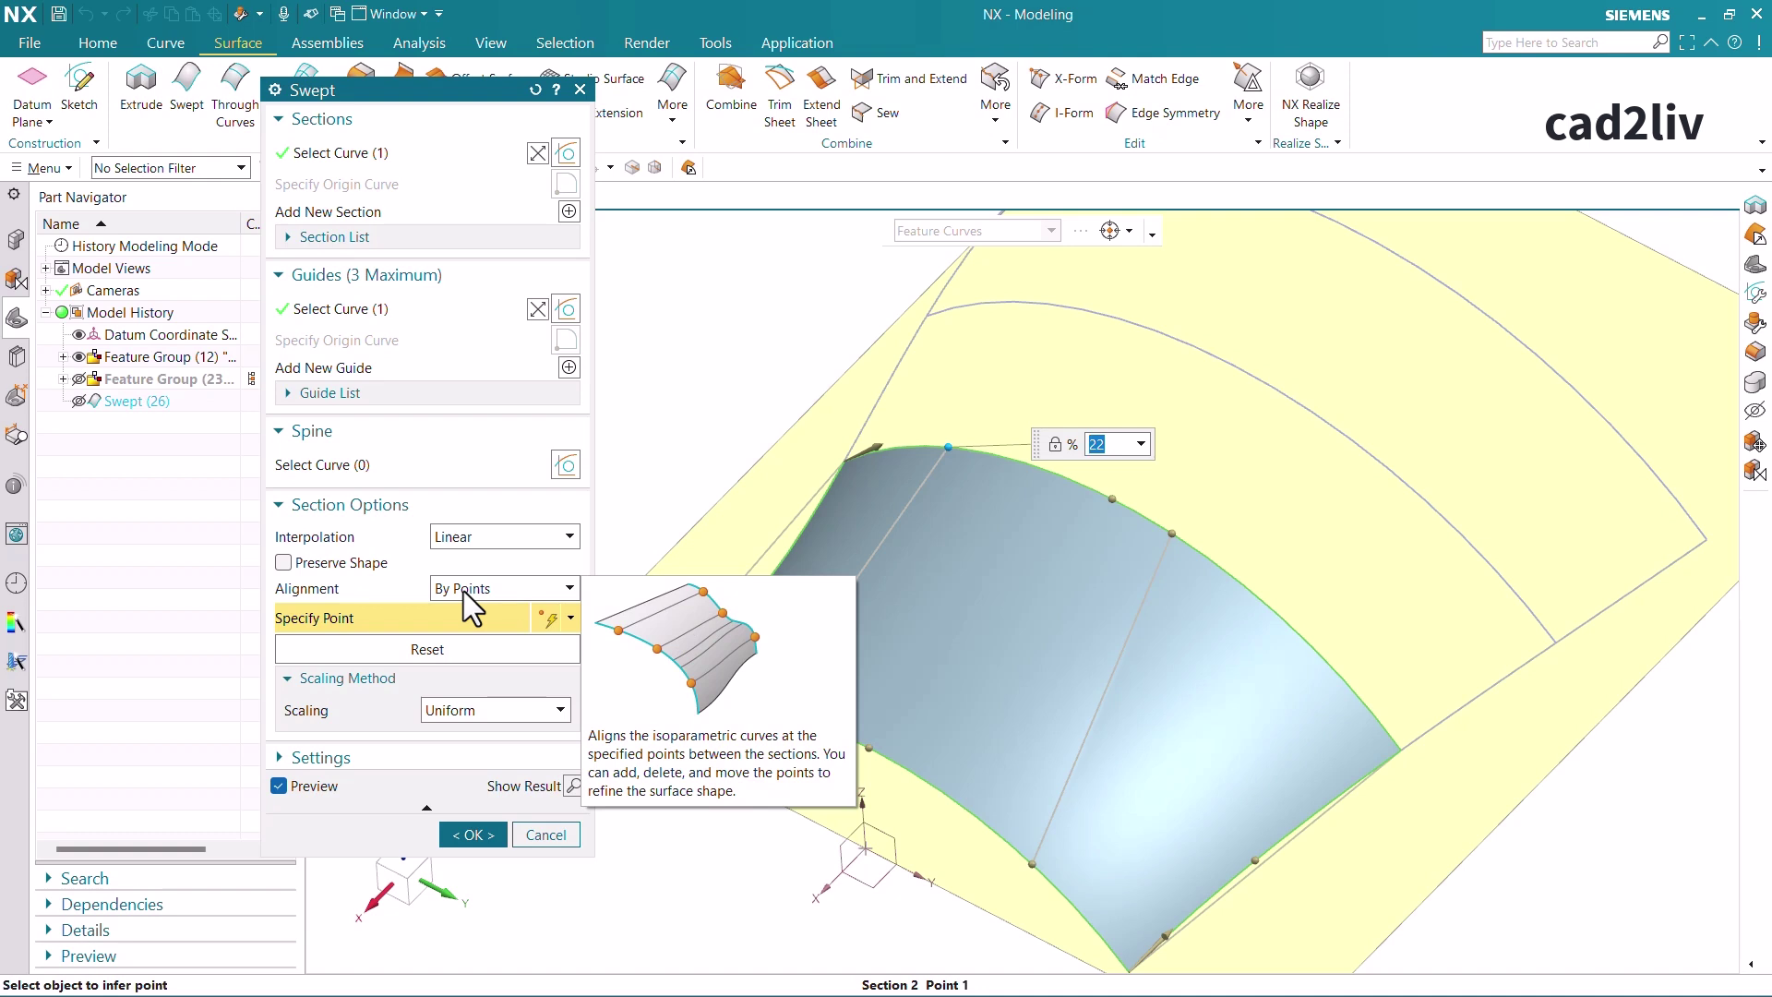
{"action": "left_click", "coordinate": [464, 591]}
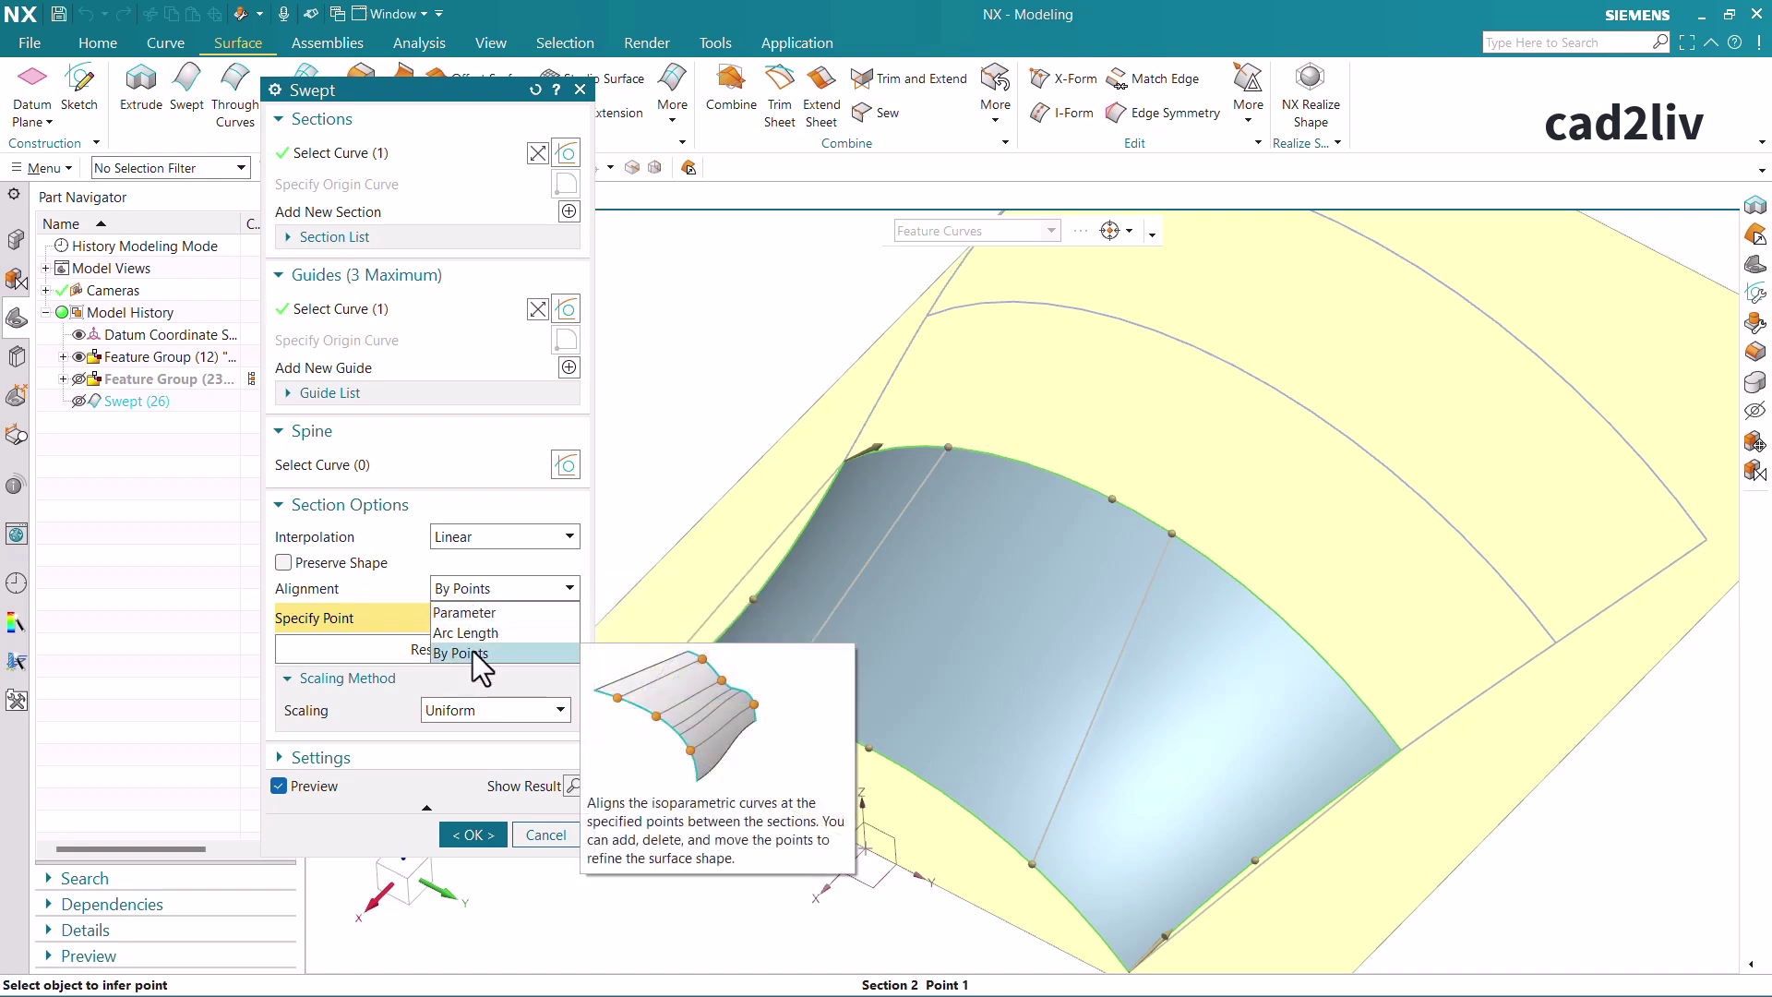
{"action": "left_click", "coordinate": [407, 581]}
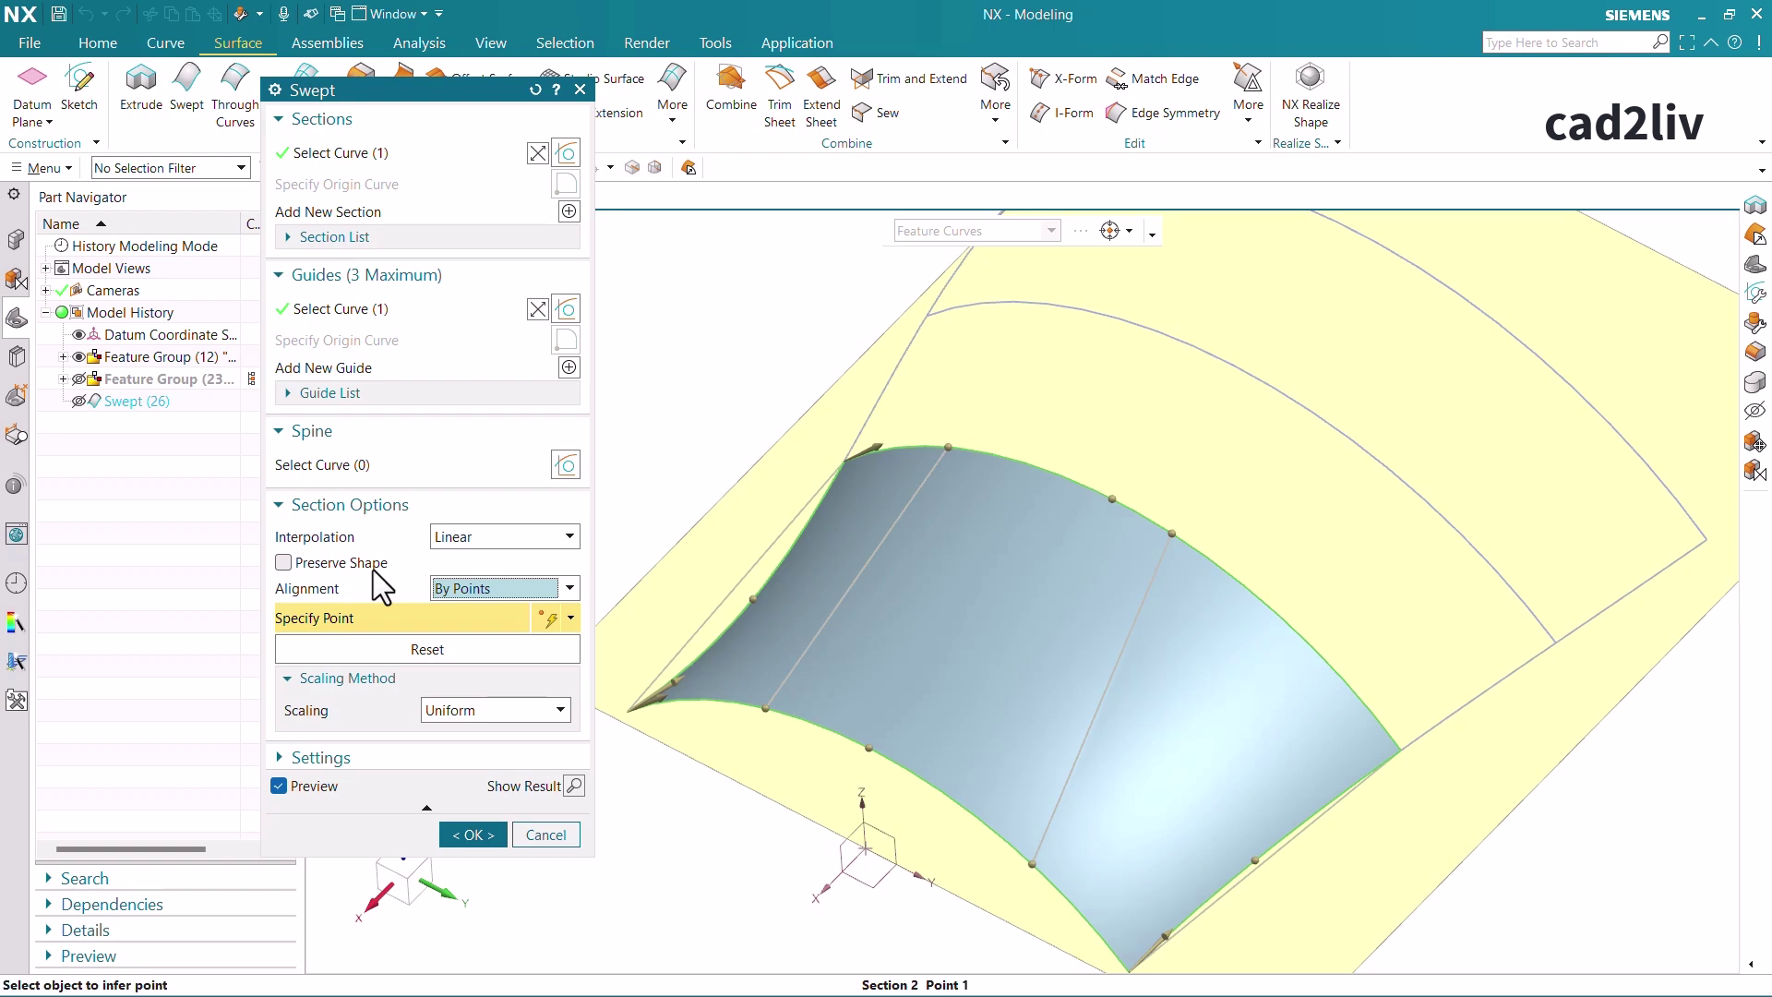
{"action": "left_click", "coordinate": [556, 836]}
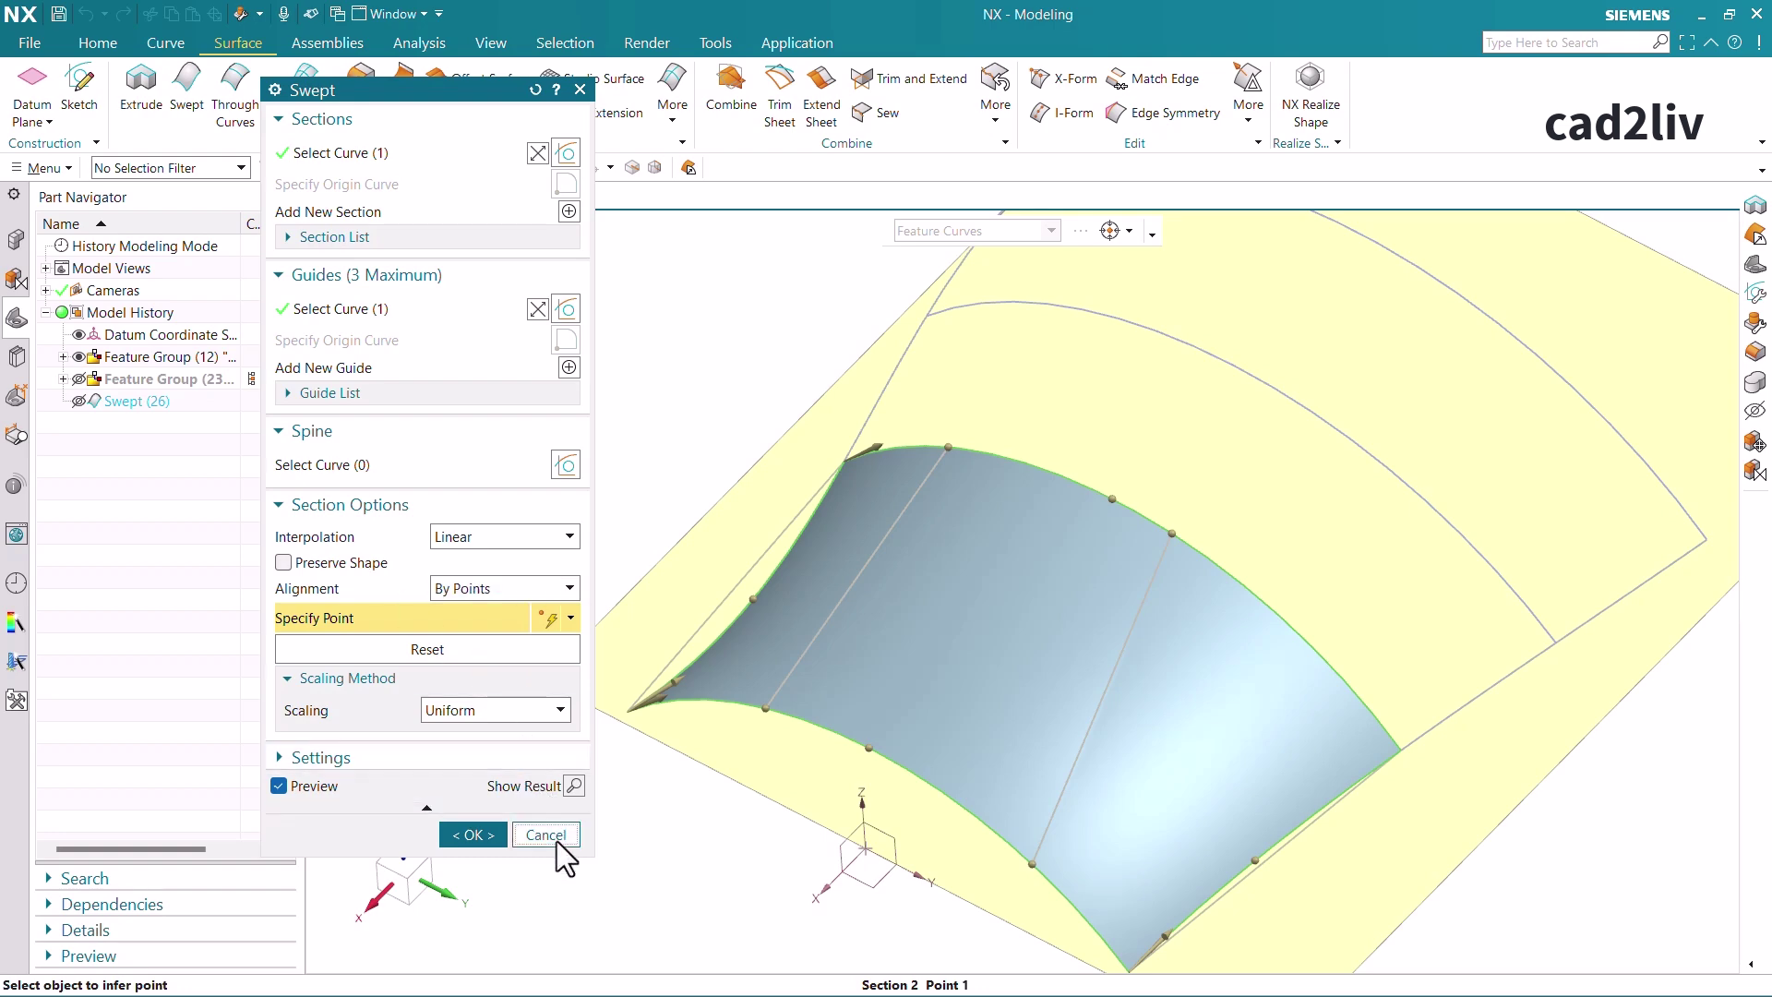
Delete the swept surface built from two sections with By Points alignment
{"action": "scroll", "coordinate": [882, 625], "scroll_direction": "down", "scroll_amount": 3}
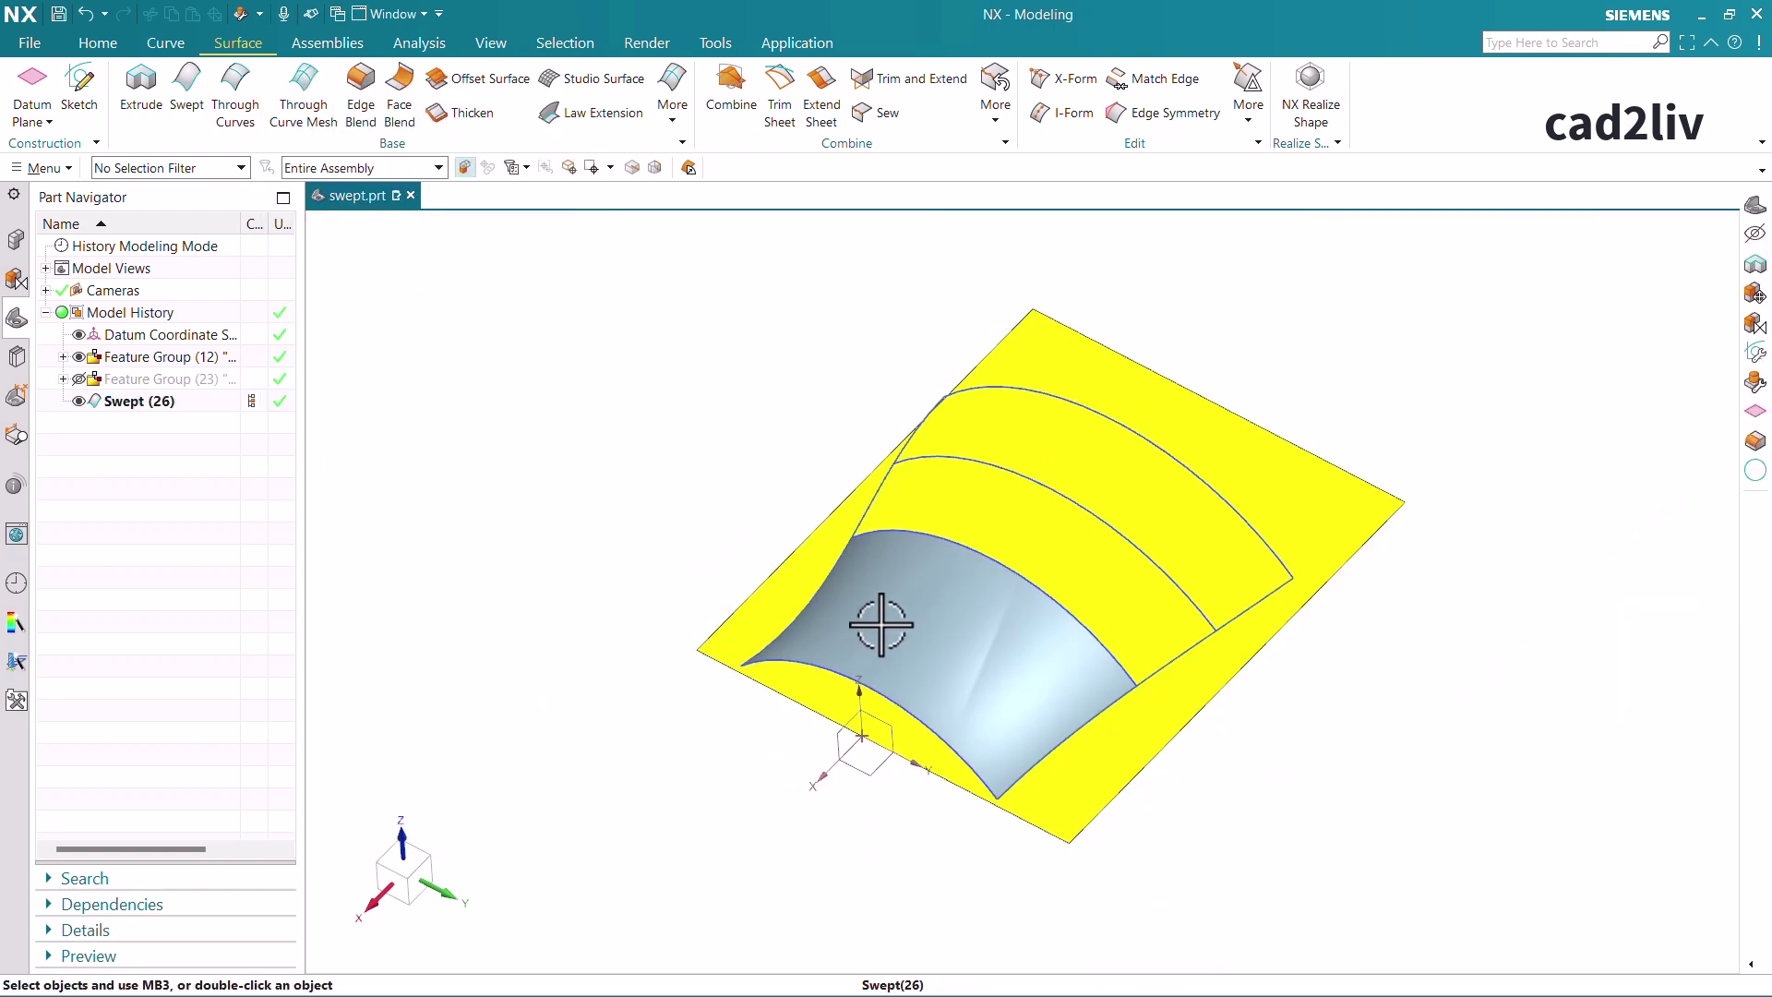
{"action": "left_click", "coordinate": [888, 628]}
{"action": "key", "text": "Delete"}
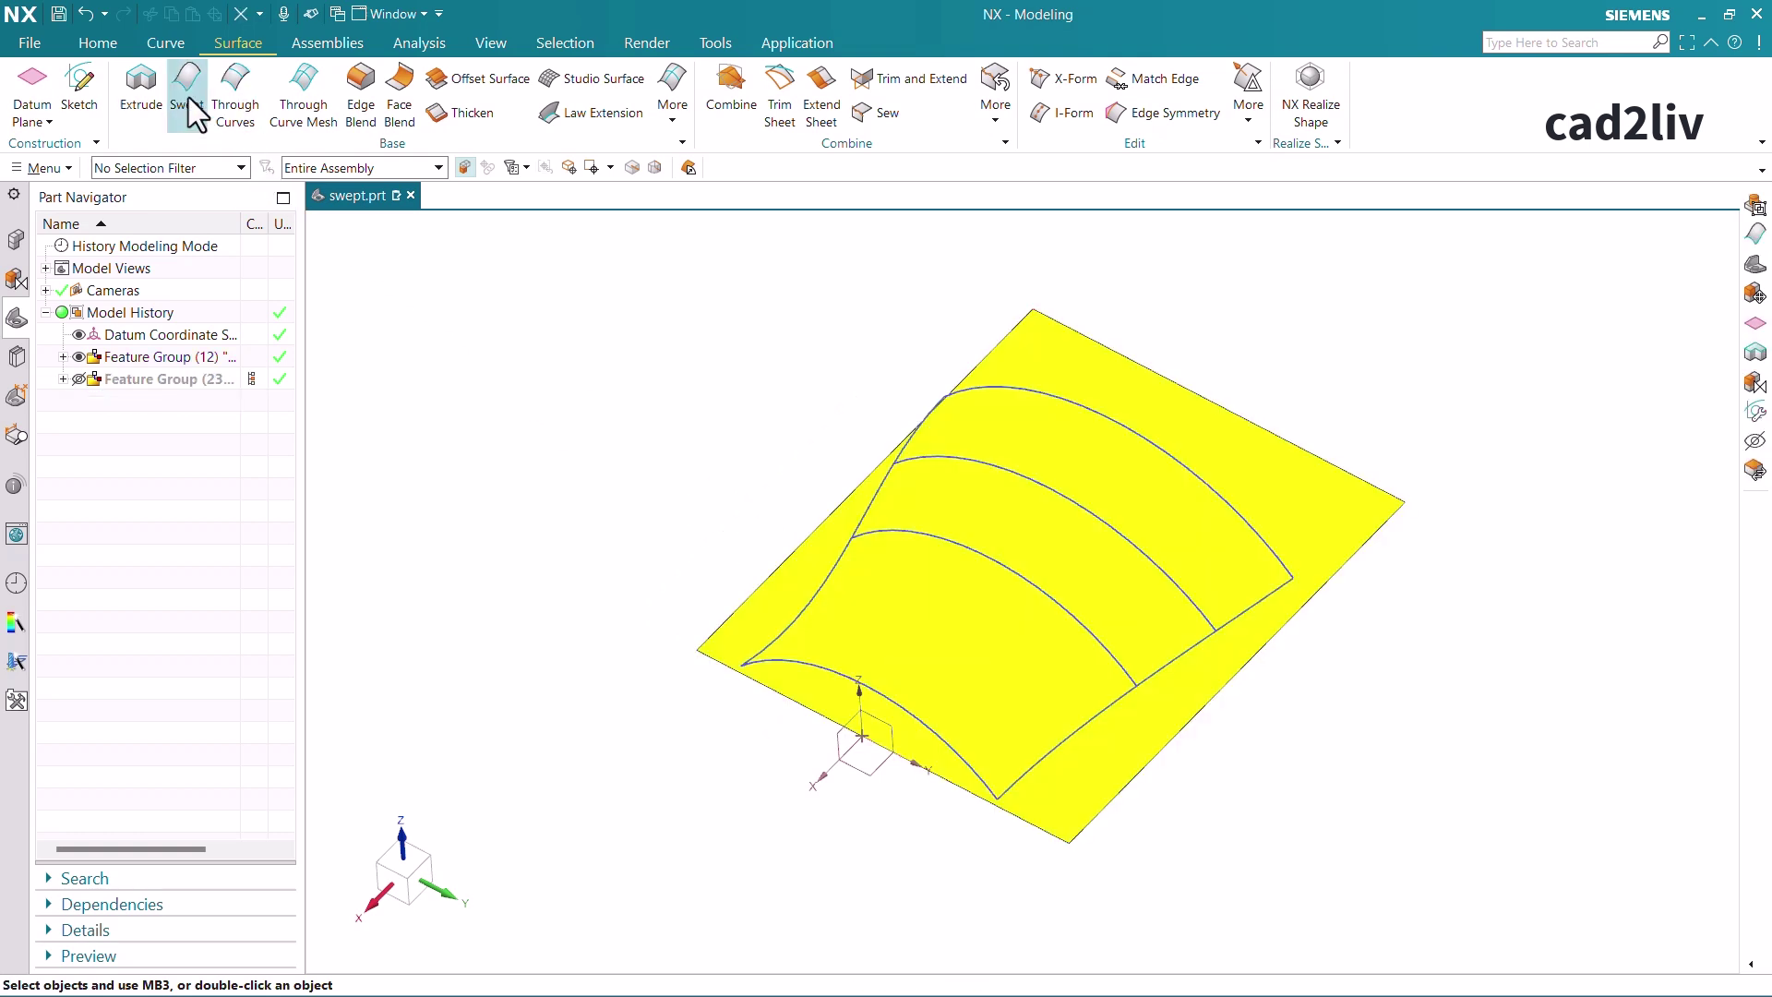
Start a new sweep and select all four arcs as separate sections, beginning with the one nearest the datum coordinate system
{"action": "left_click", "coordinate": [188, 96]}
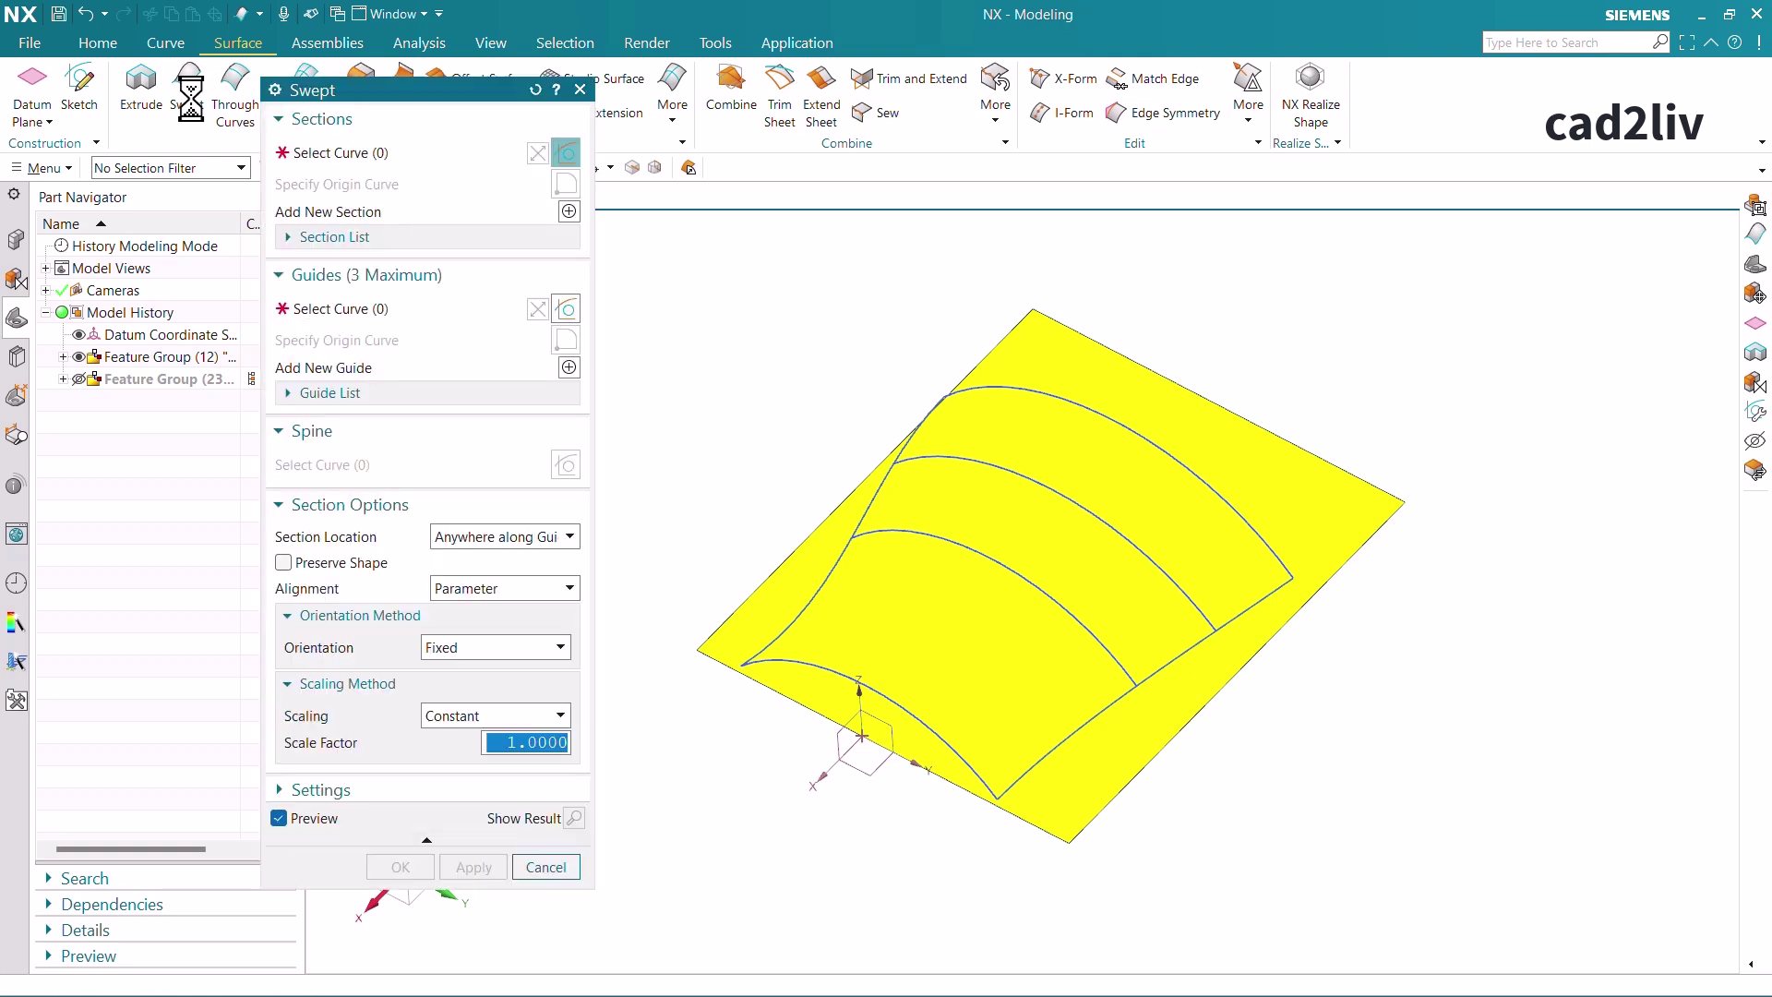
{"action": "left_click", "coordinate": [912, 713]}
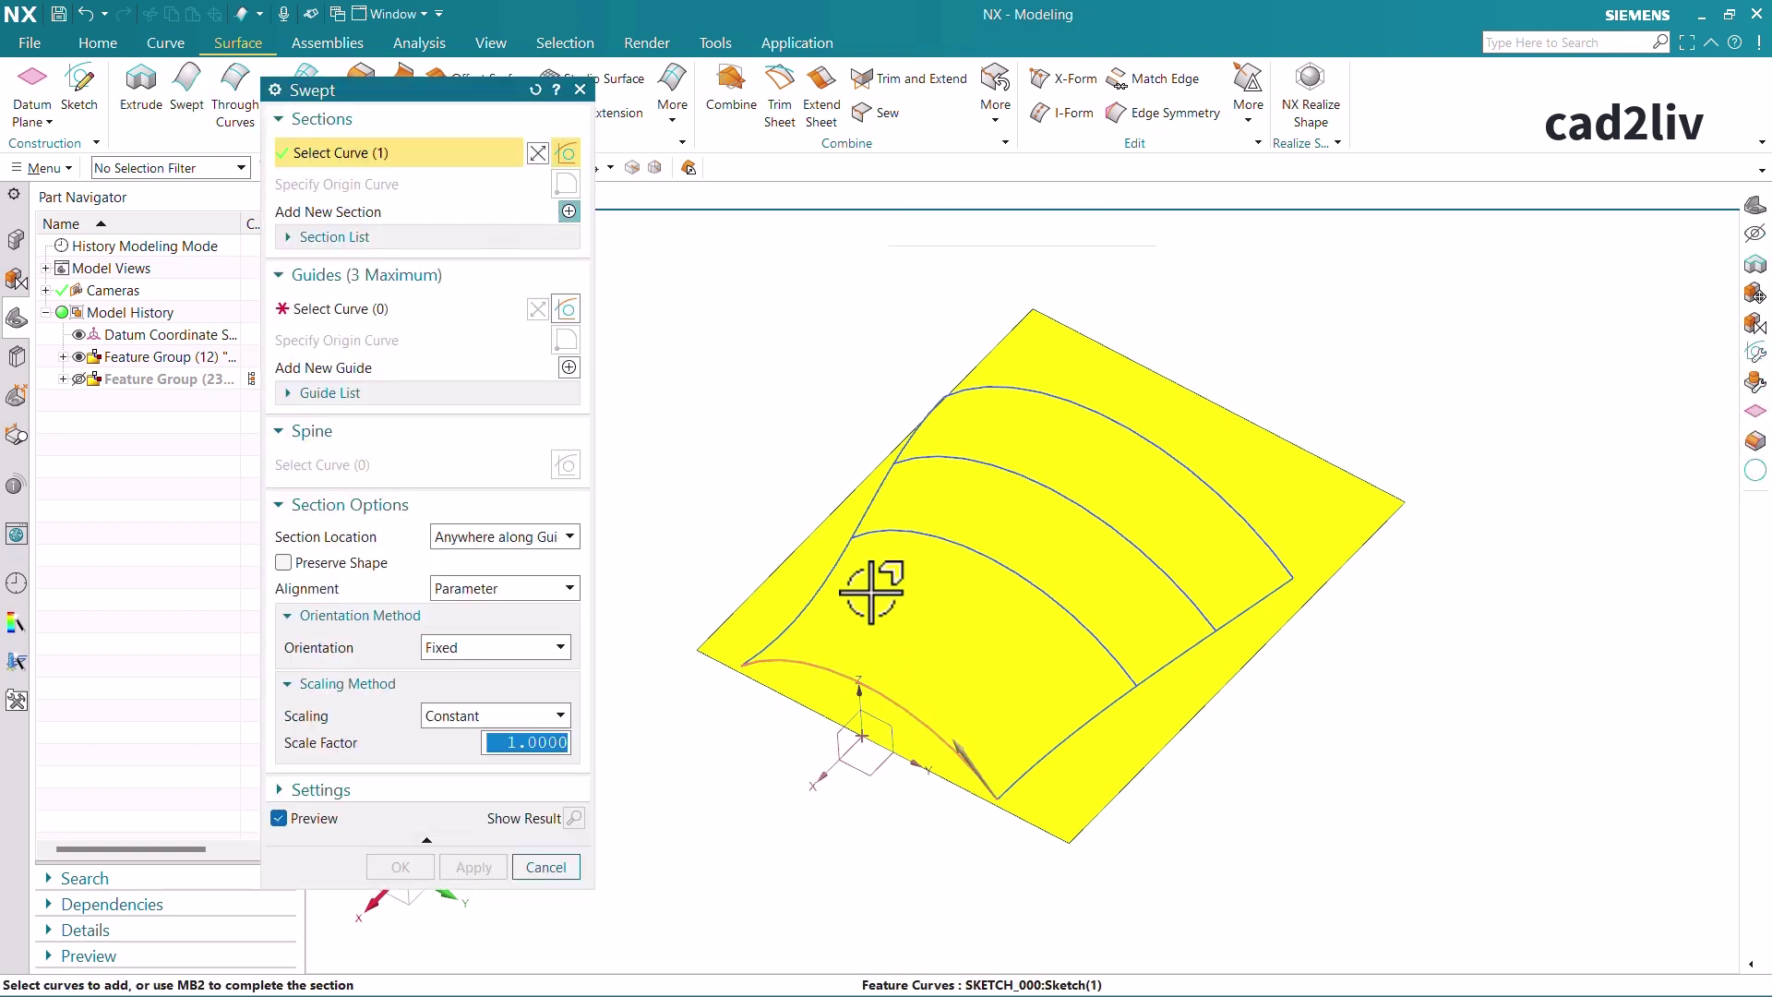
{"action": "middle_click", "coordinate": [870, 704]}
{"action": "left_click", "coordinate": [1125, 672]}
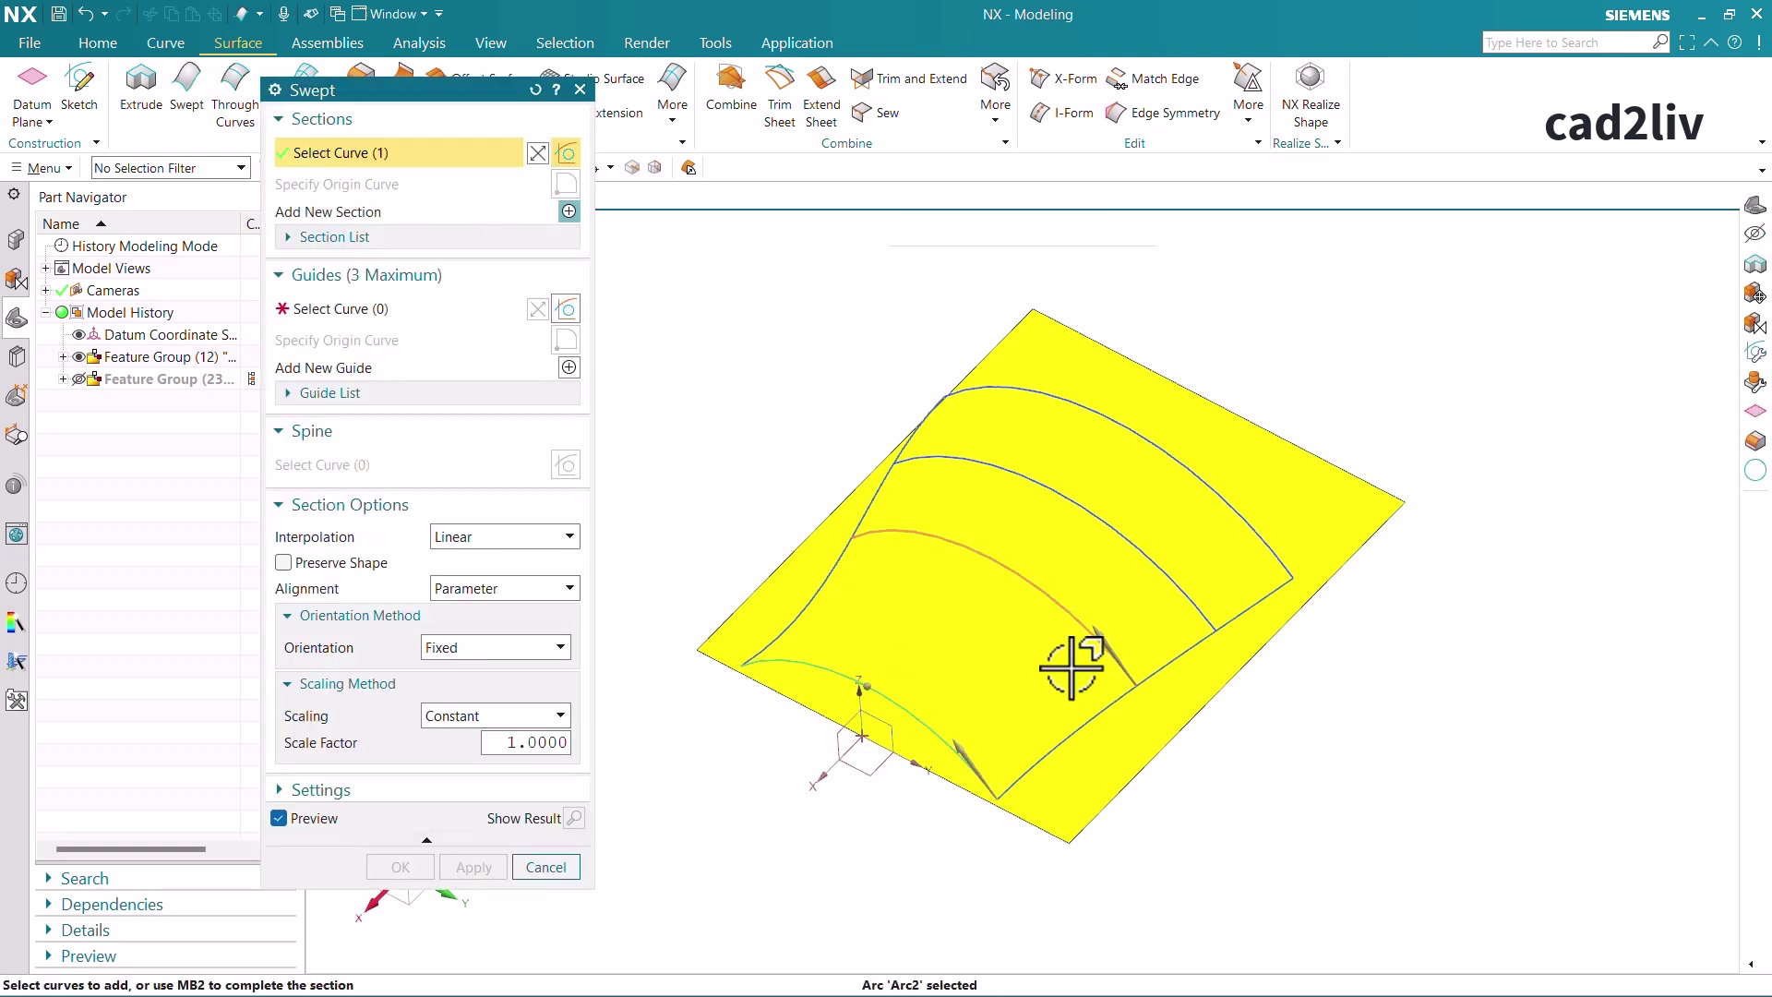
{"action": "middle_click", "coordinate": [1181, 637]}
{"action": "left_click", "coordinate": [1194, 553]}
{"action": "middle_click", "coordinate": [1266, 555]}
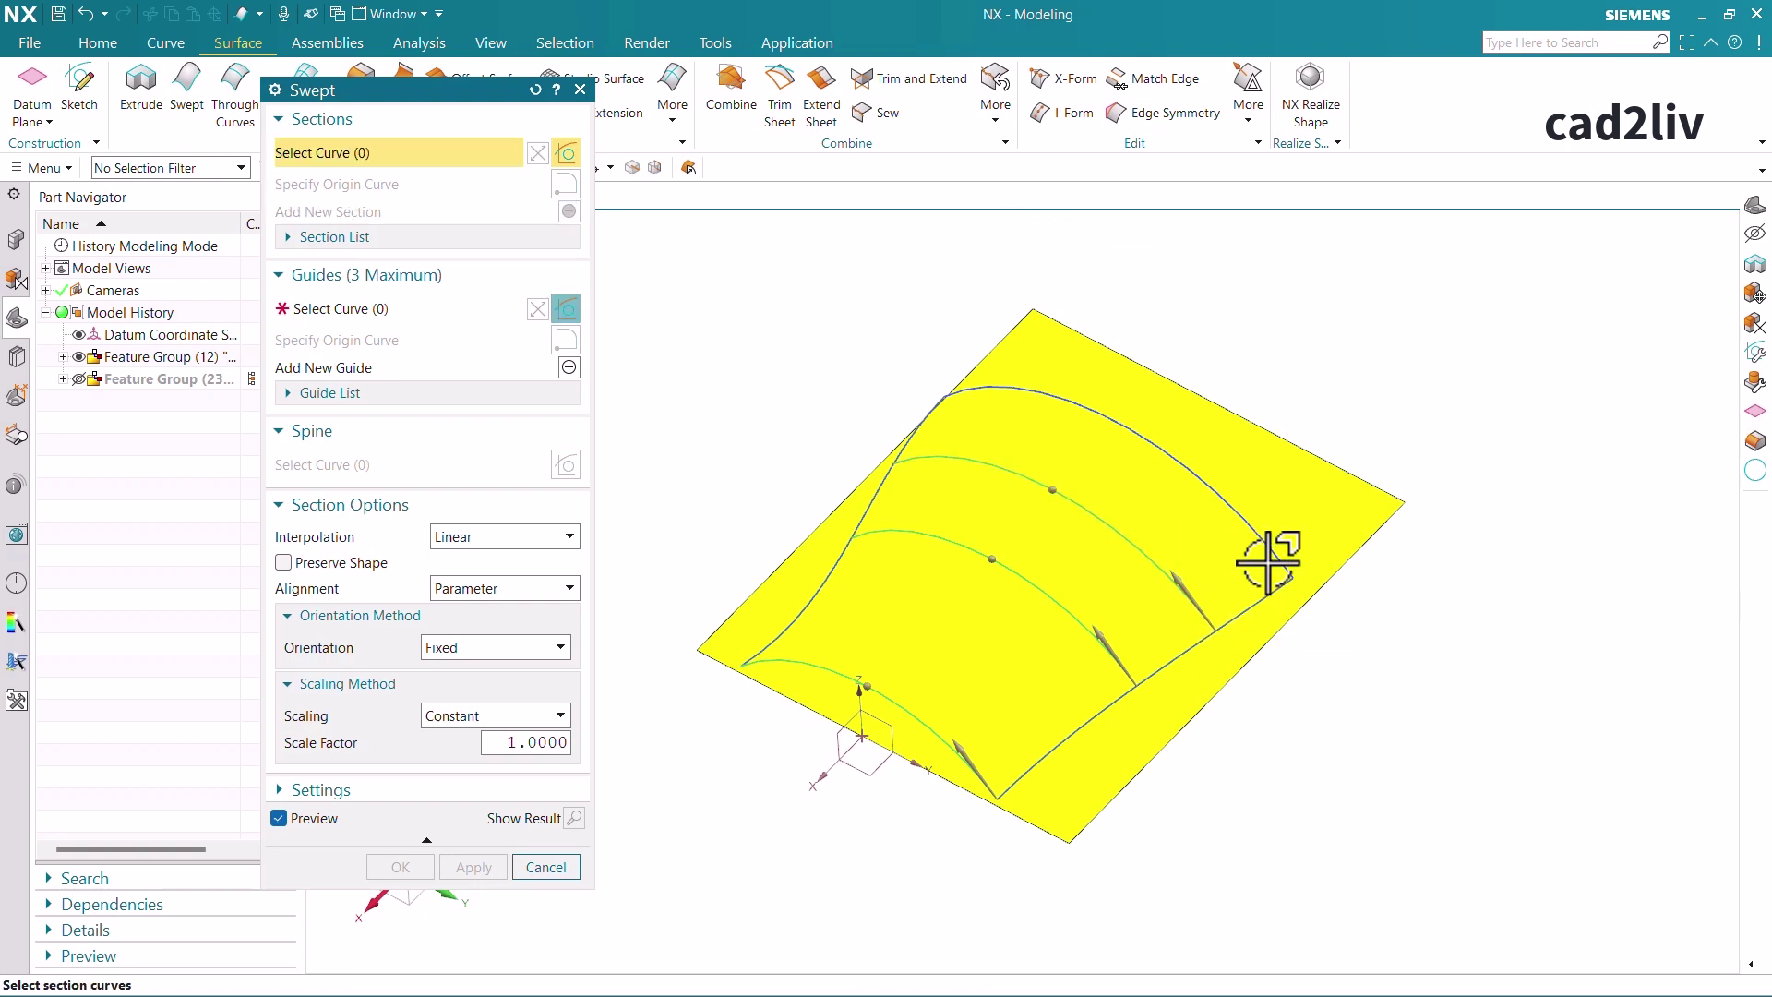
{"action": "left_click", "coordinate": [1225, 552]}
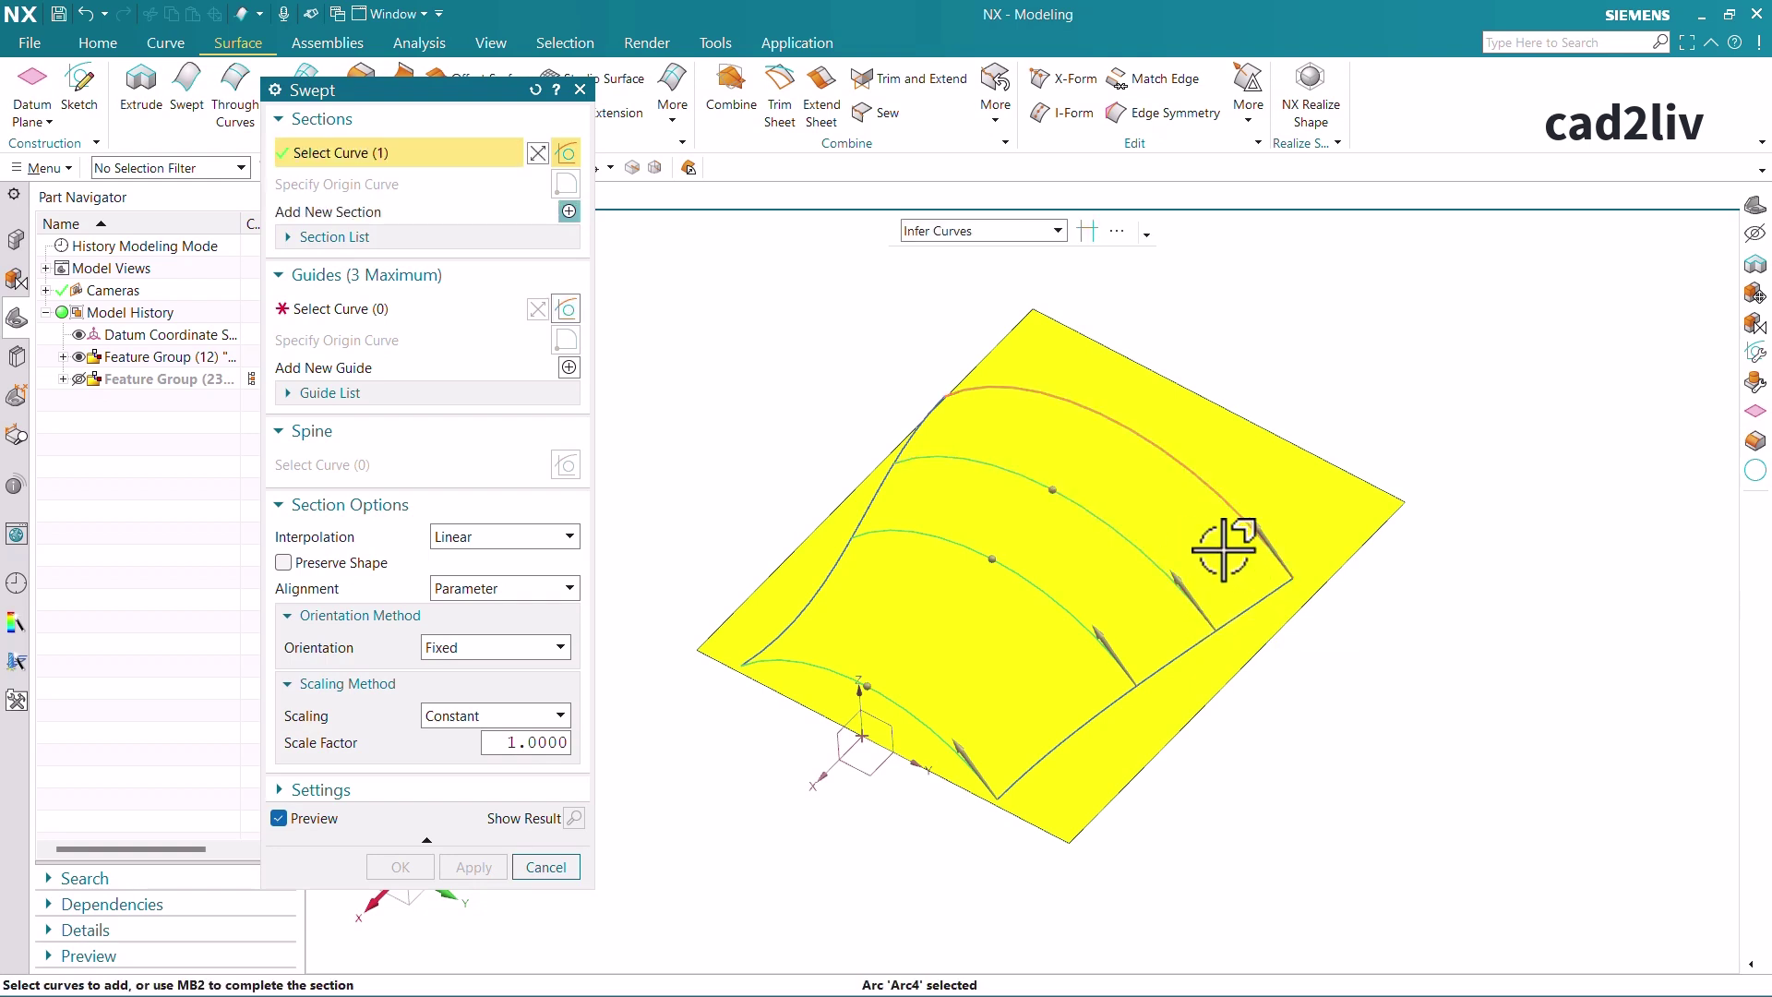
Complete the four-arc section selection and begin selecting guide curves
{"action": "middle_click", "coordinate": [1223, 551]}
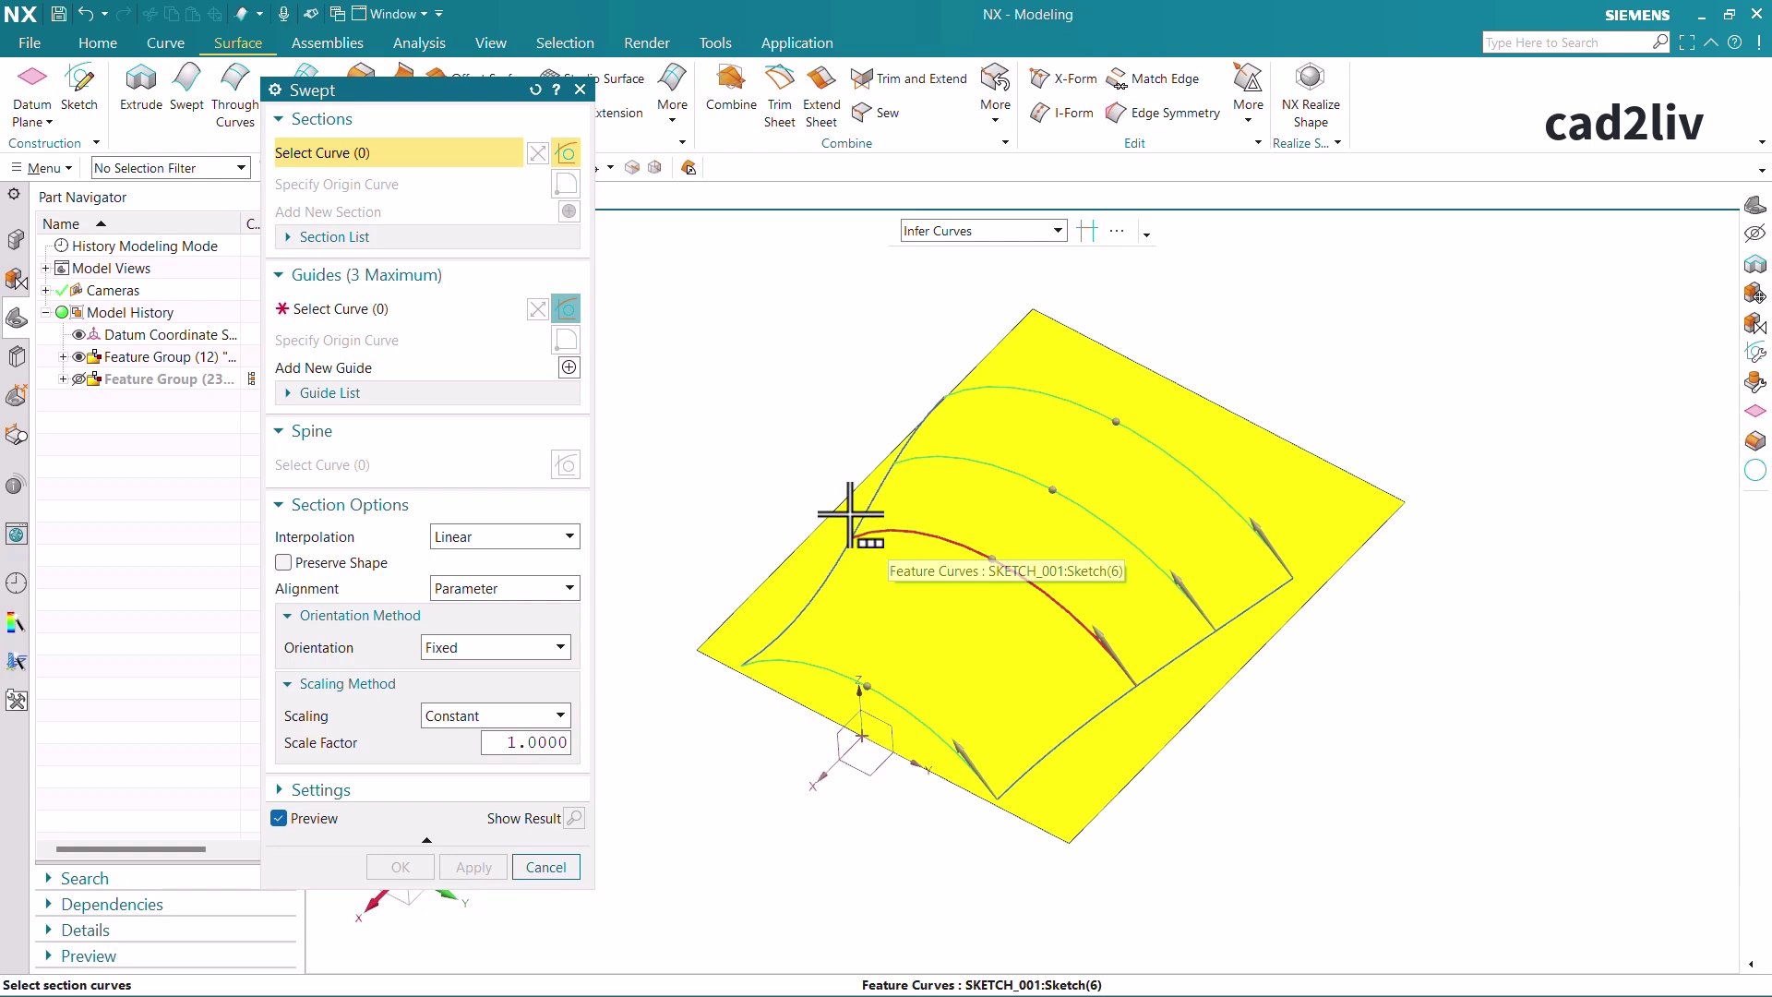
{"action": "left_click", "coordinate": [410, 312]}
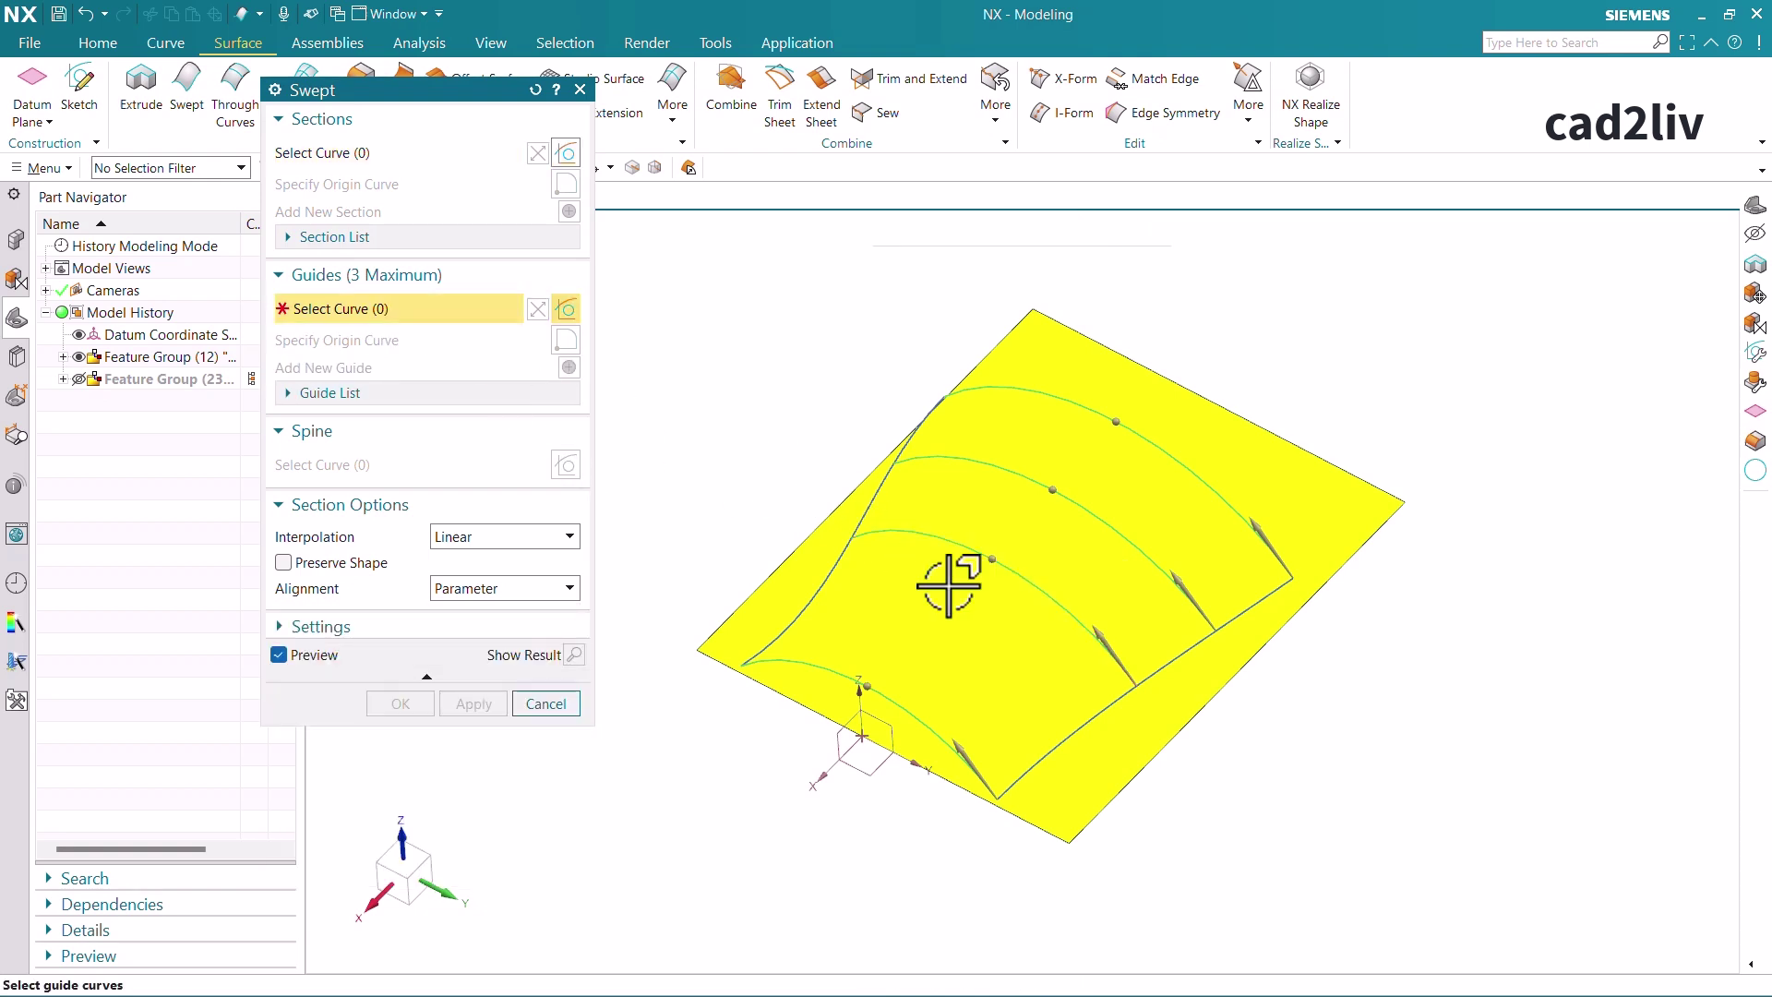
{"action": "left_click", "coordinate": [1076, 732]}
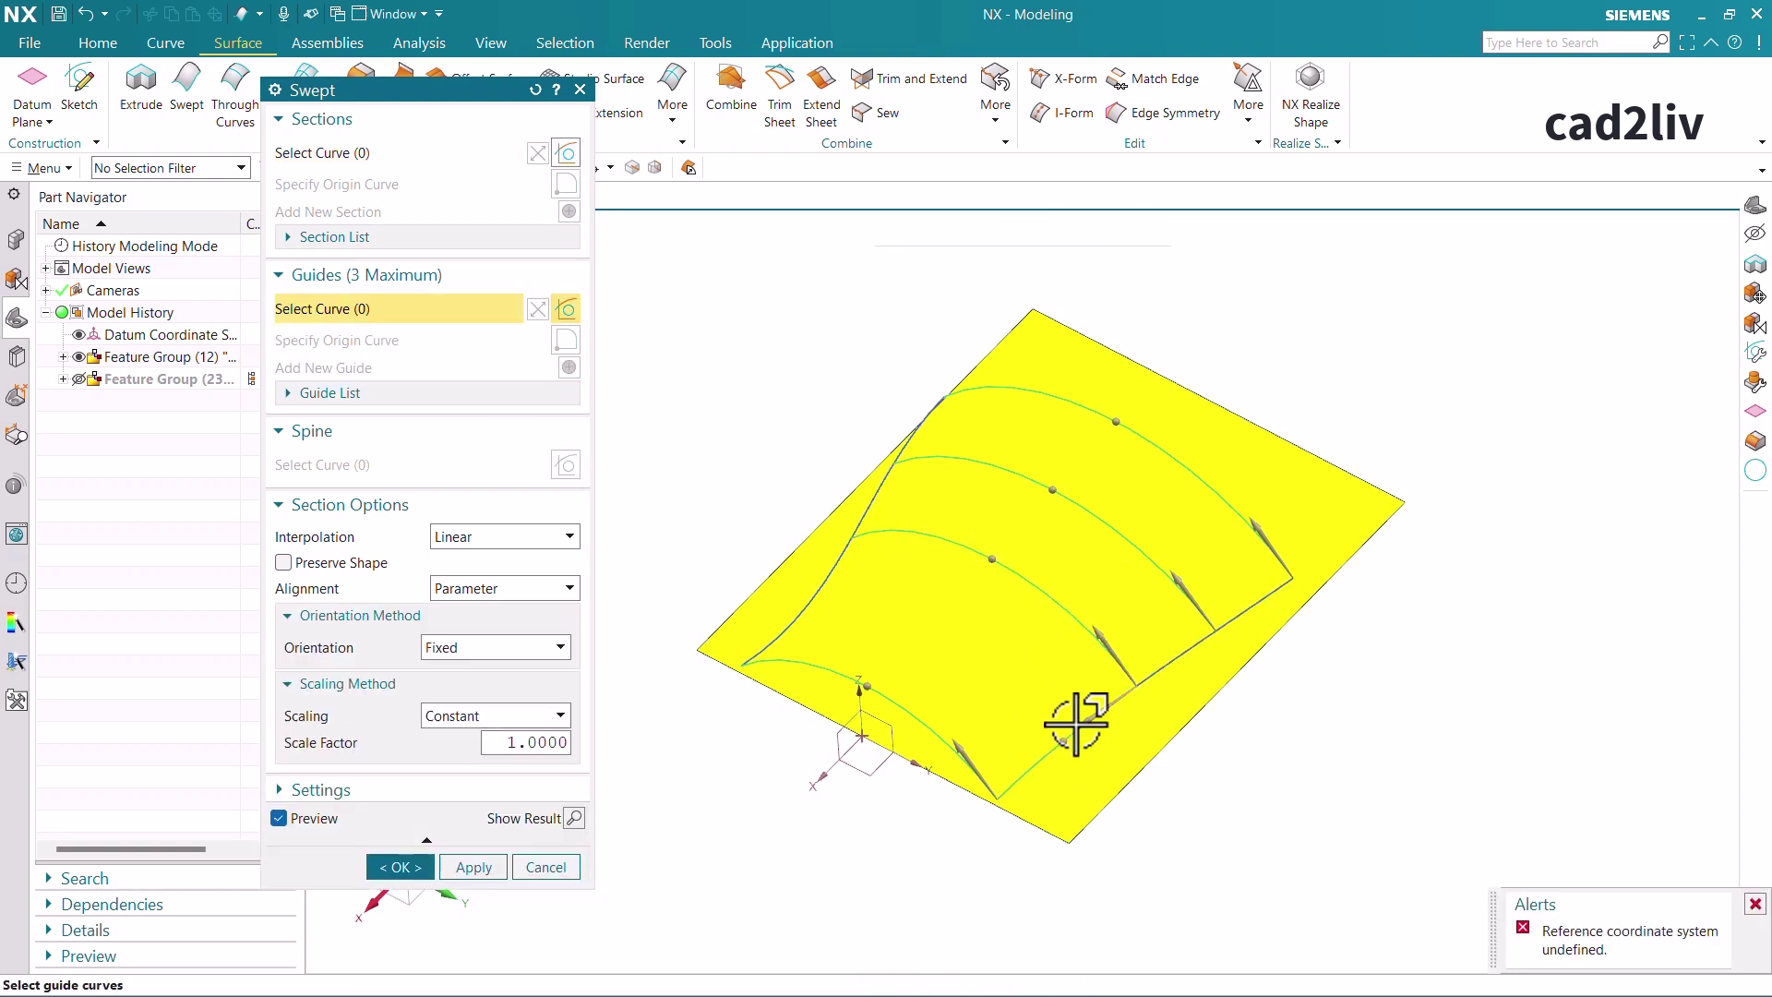
{"action": "left_click", "coordinate": [1060, 763], "text": "shift"}
{"action": "left_click", "coordinate": [368, 392]}
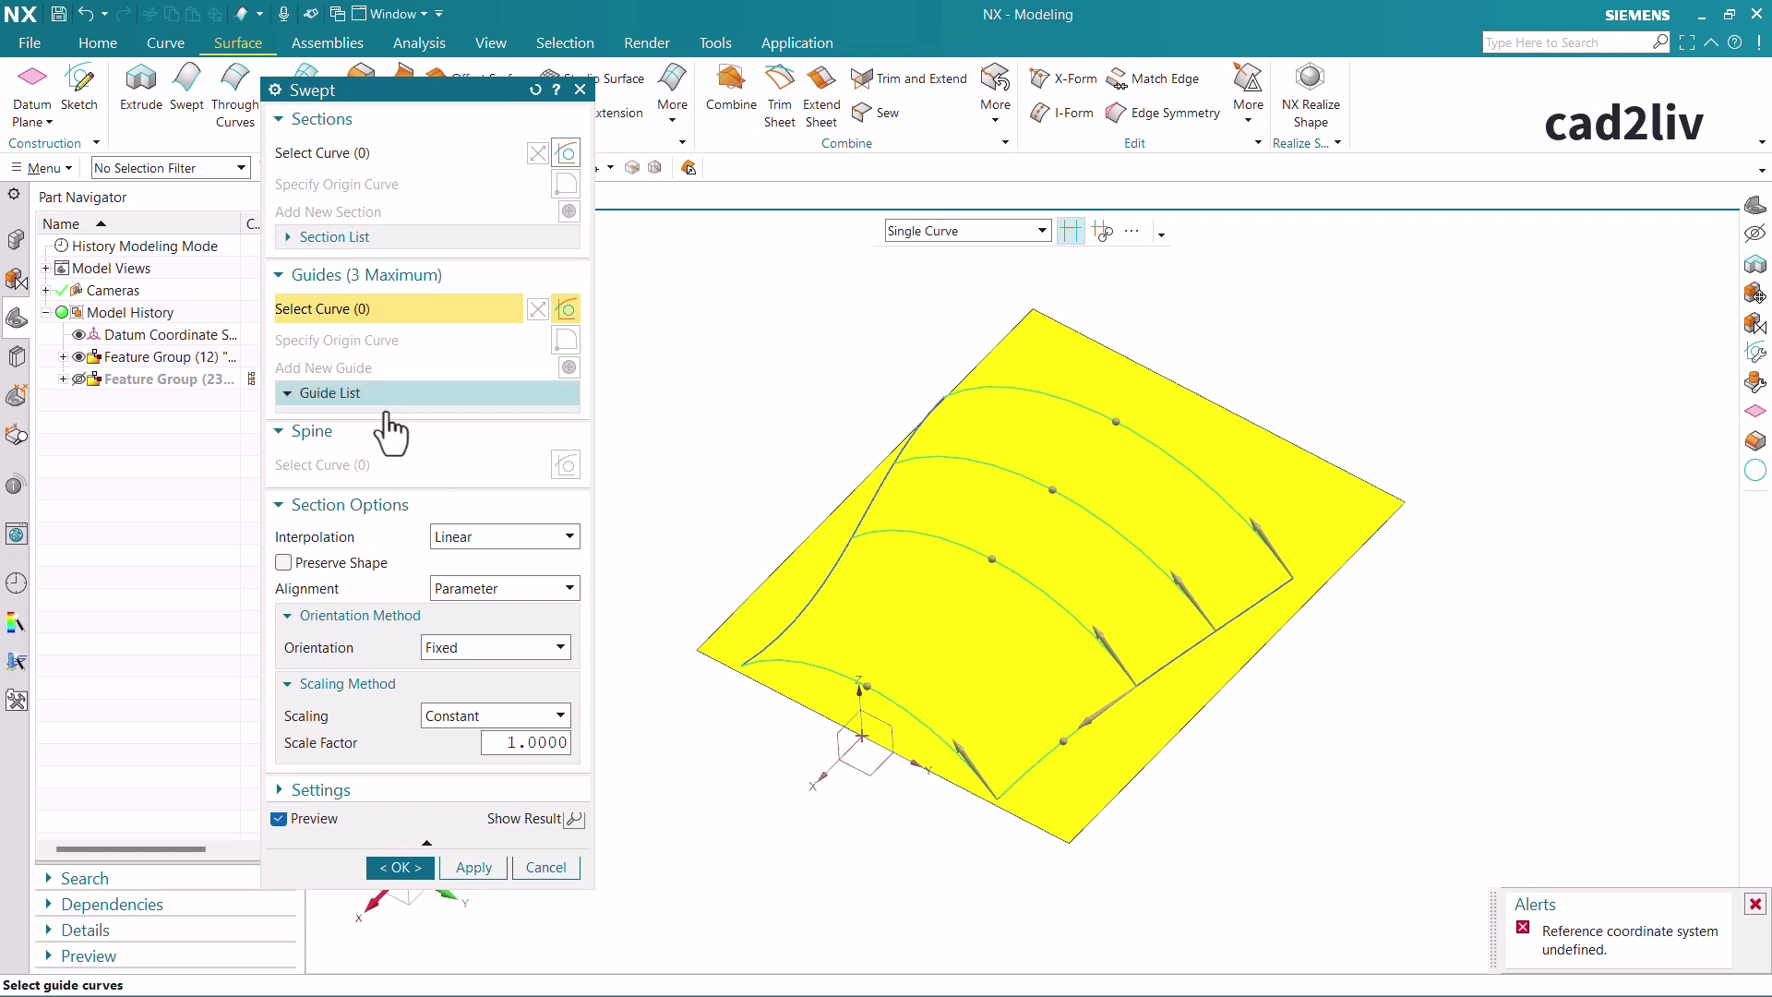
{"action": "left_click", "coordinate": [379, 426]}
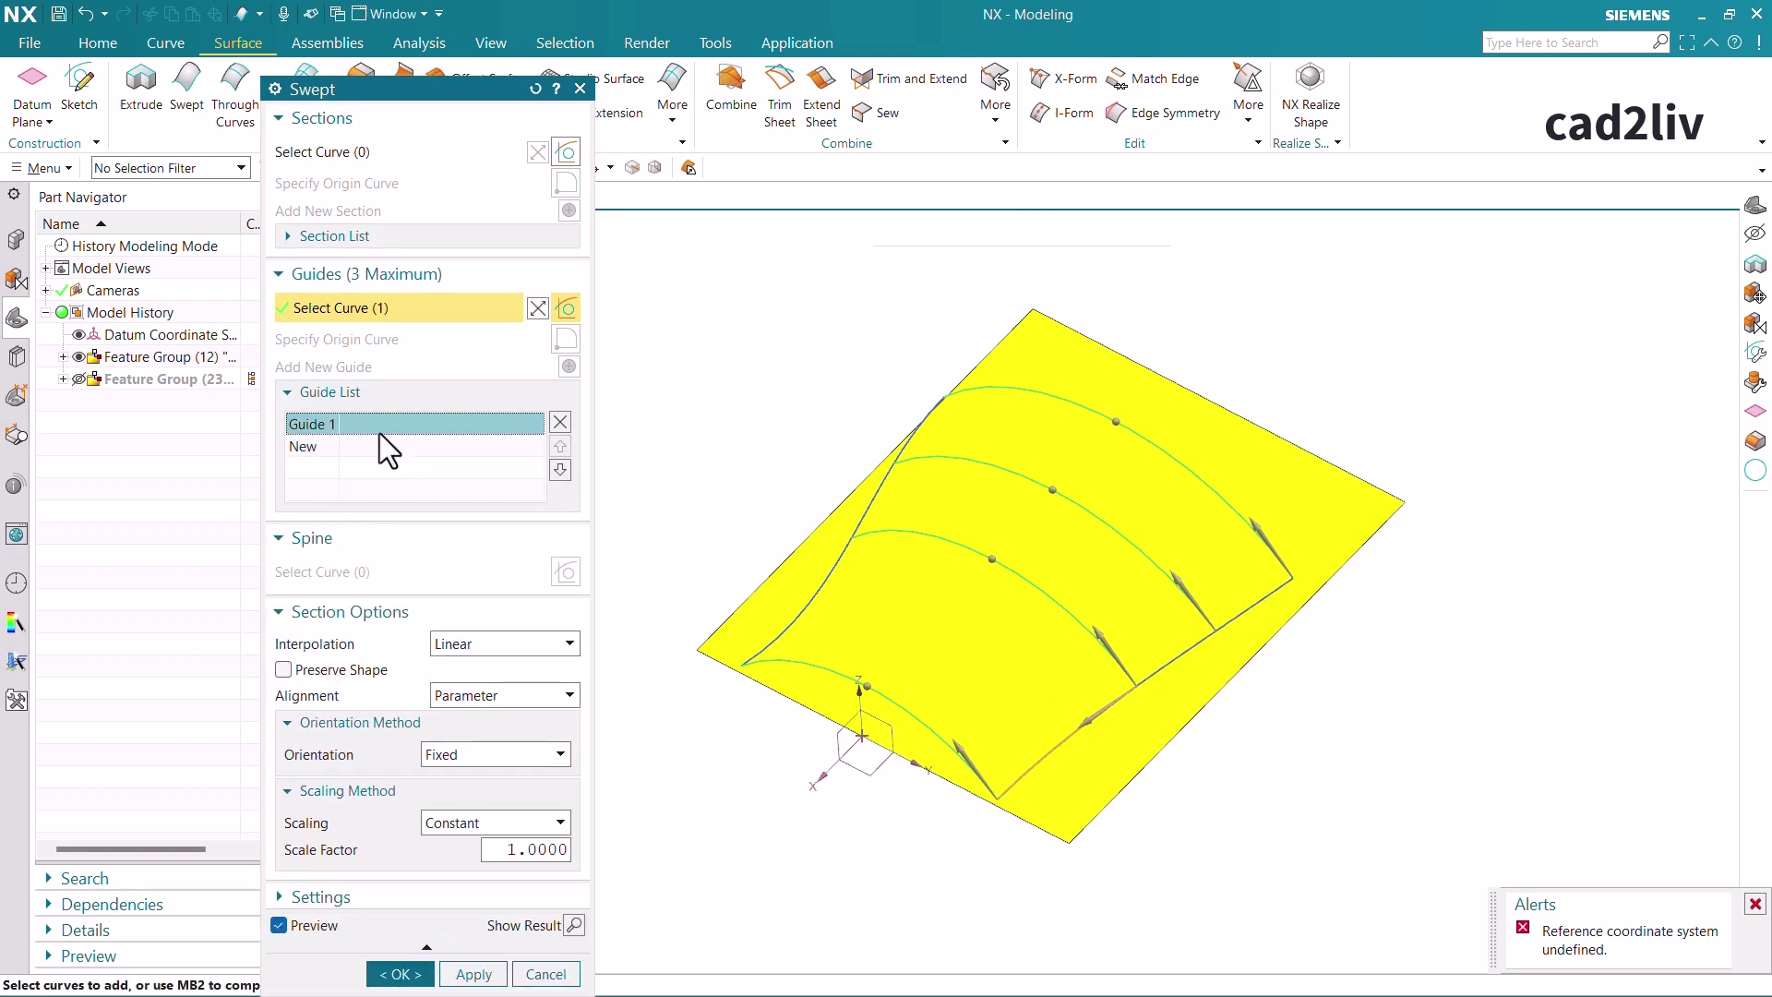
{"action": "left_click", "coordinate": [563, 426]}
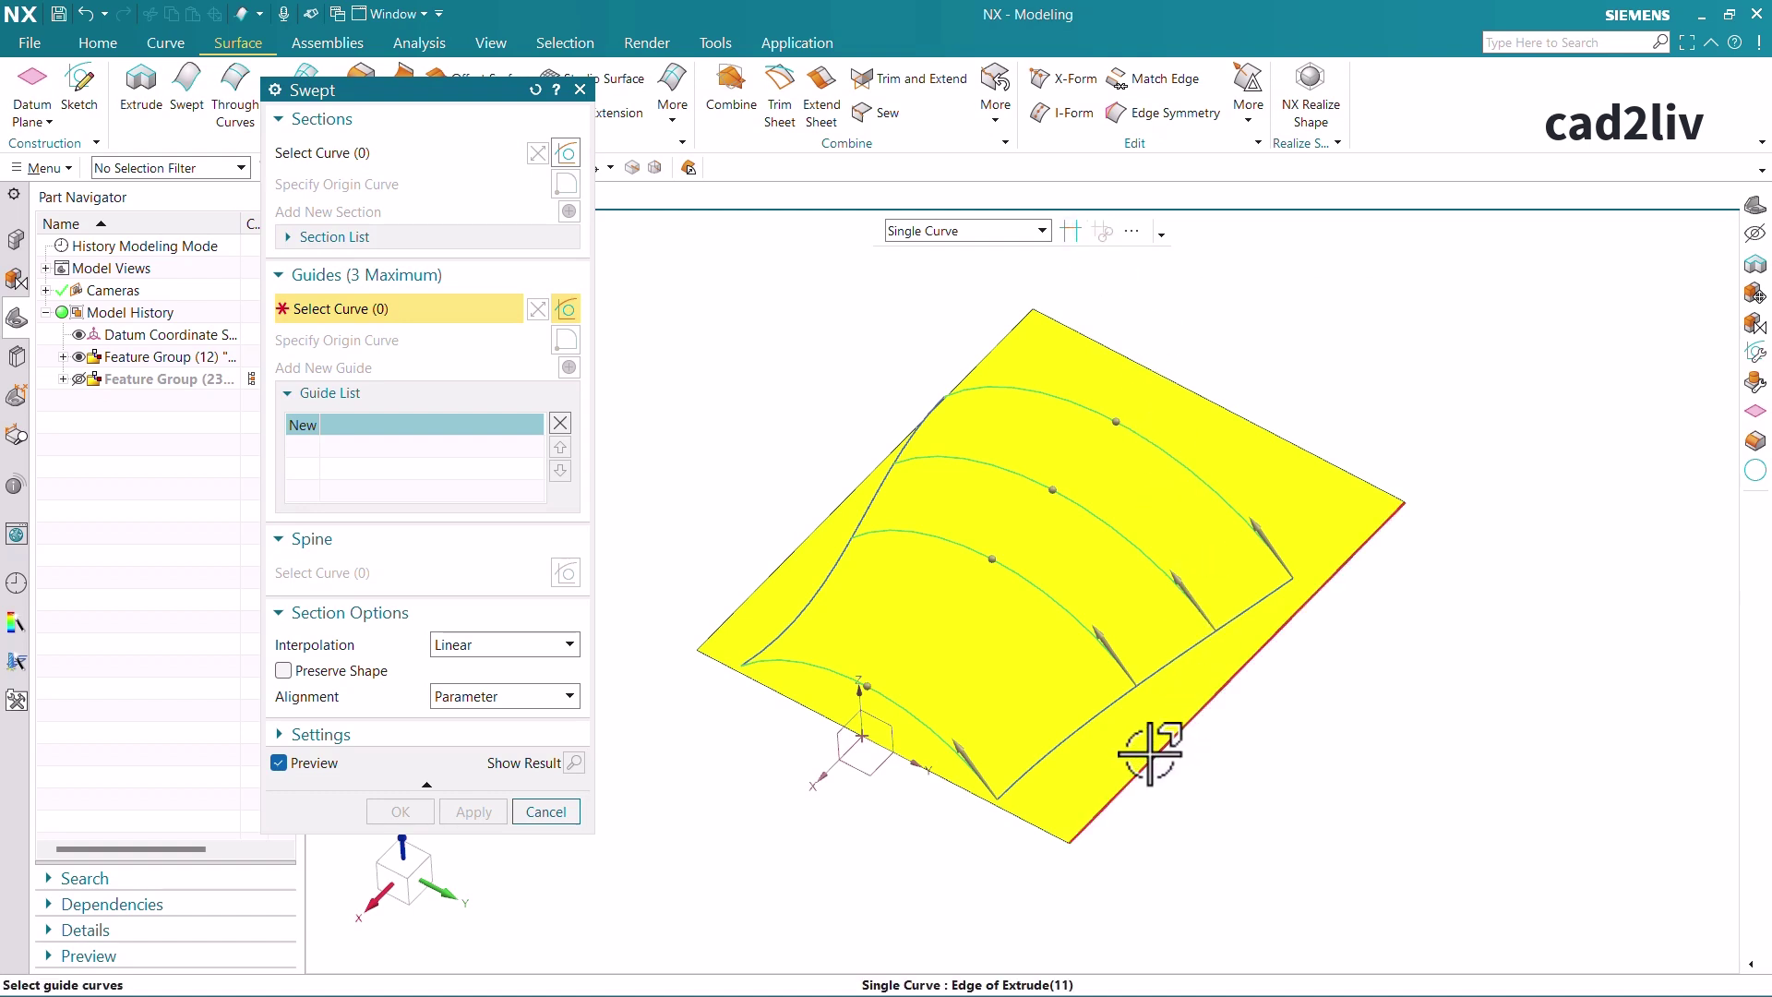
Select the two side splines as separate guides and create the swept surface through all four arcs
{"action": "left_click", "coordinate": [1091, 723]}
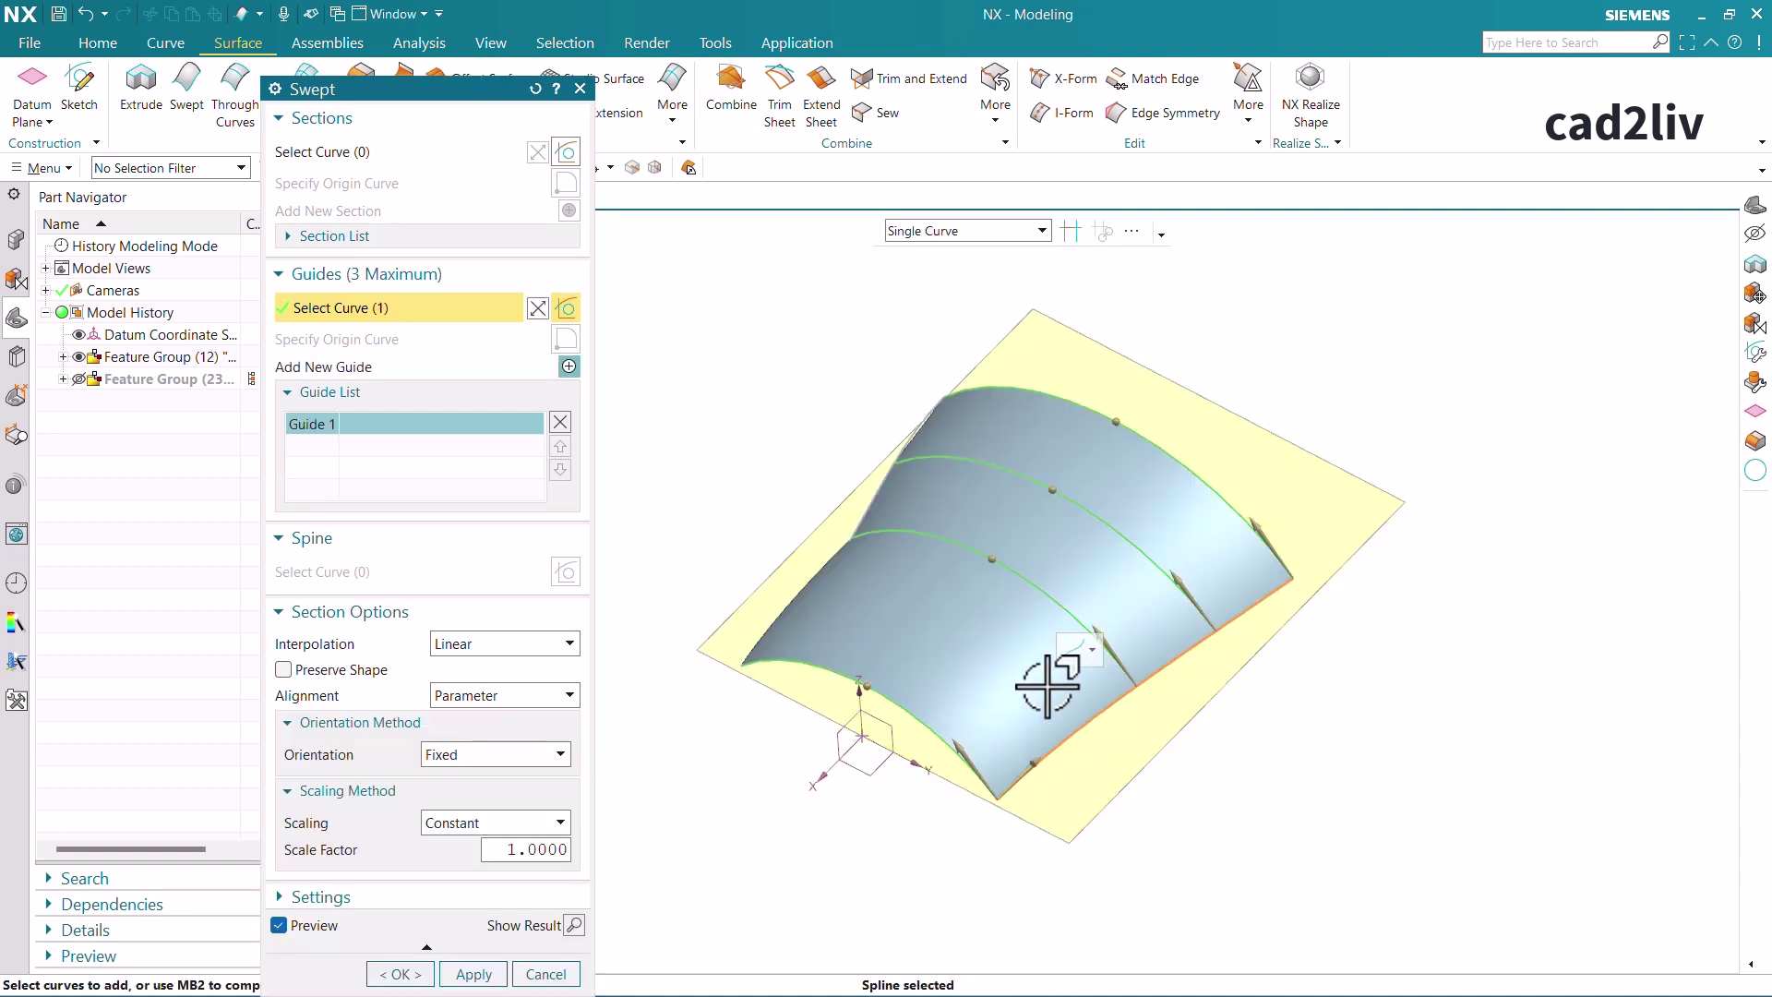
{"action": "left_click", "coordinate": [812, 595]}
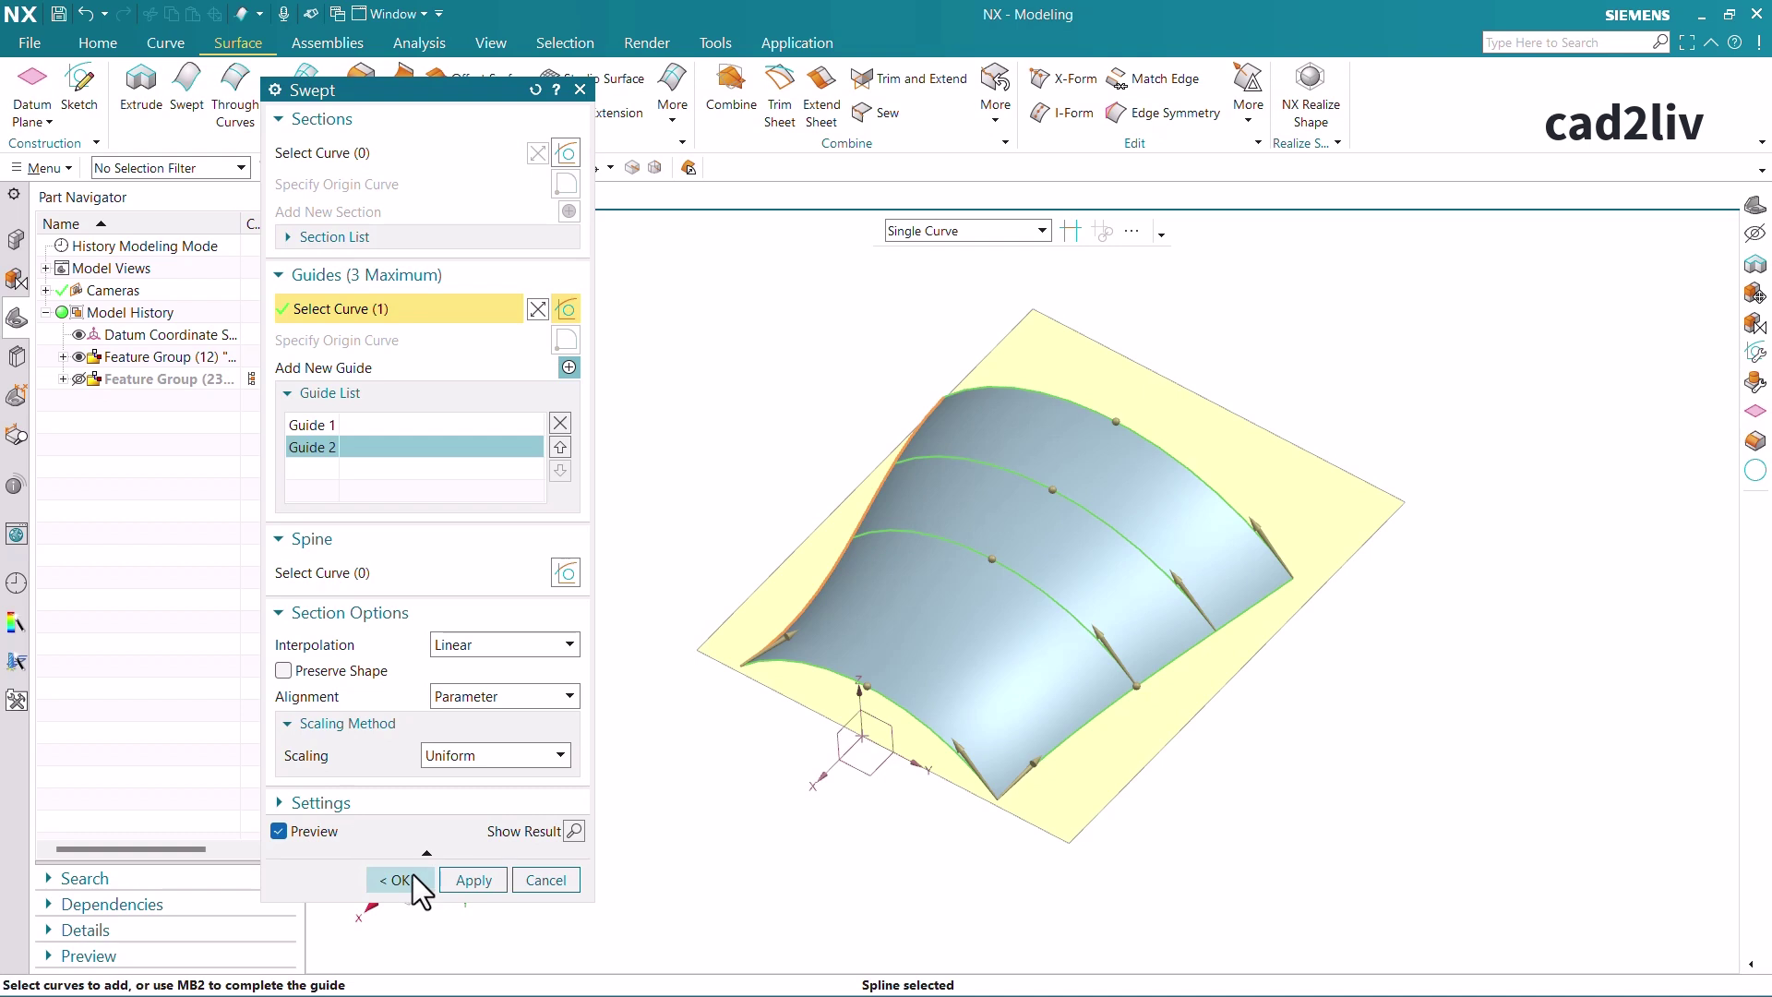
{"action": "left_click", "coordinate": [412, 873]}
Change the display colour of the four-section swept surface to brown and inspect its shape from several sides
{"action": "left_click", "coordinate": [1044, 664]}
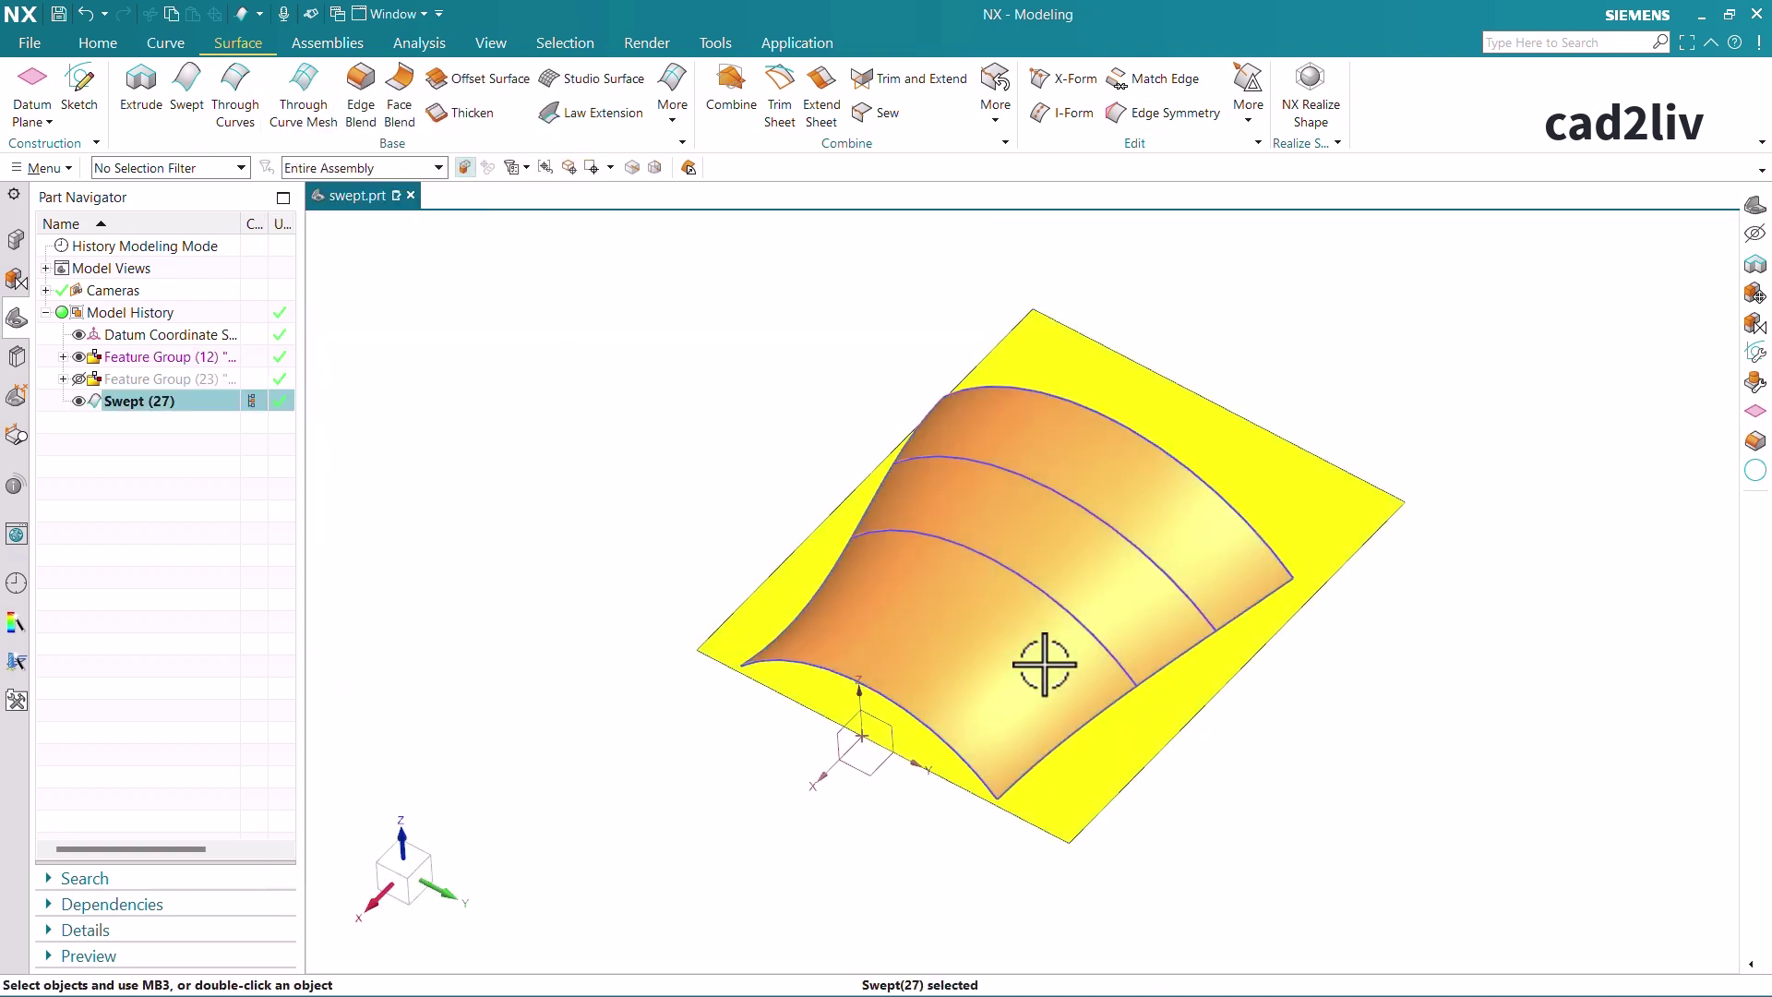
{"action": "key", "text": "ctrl+j"}
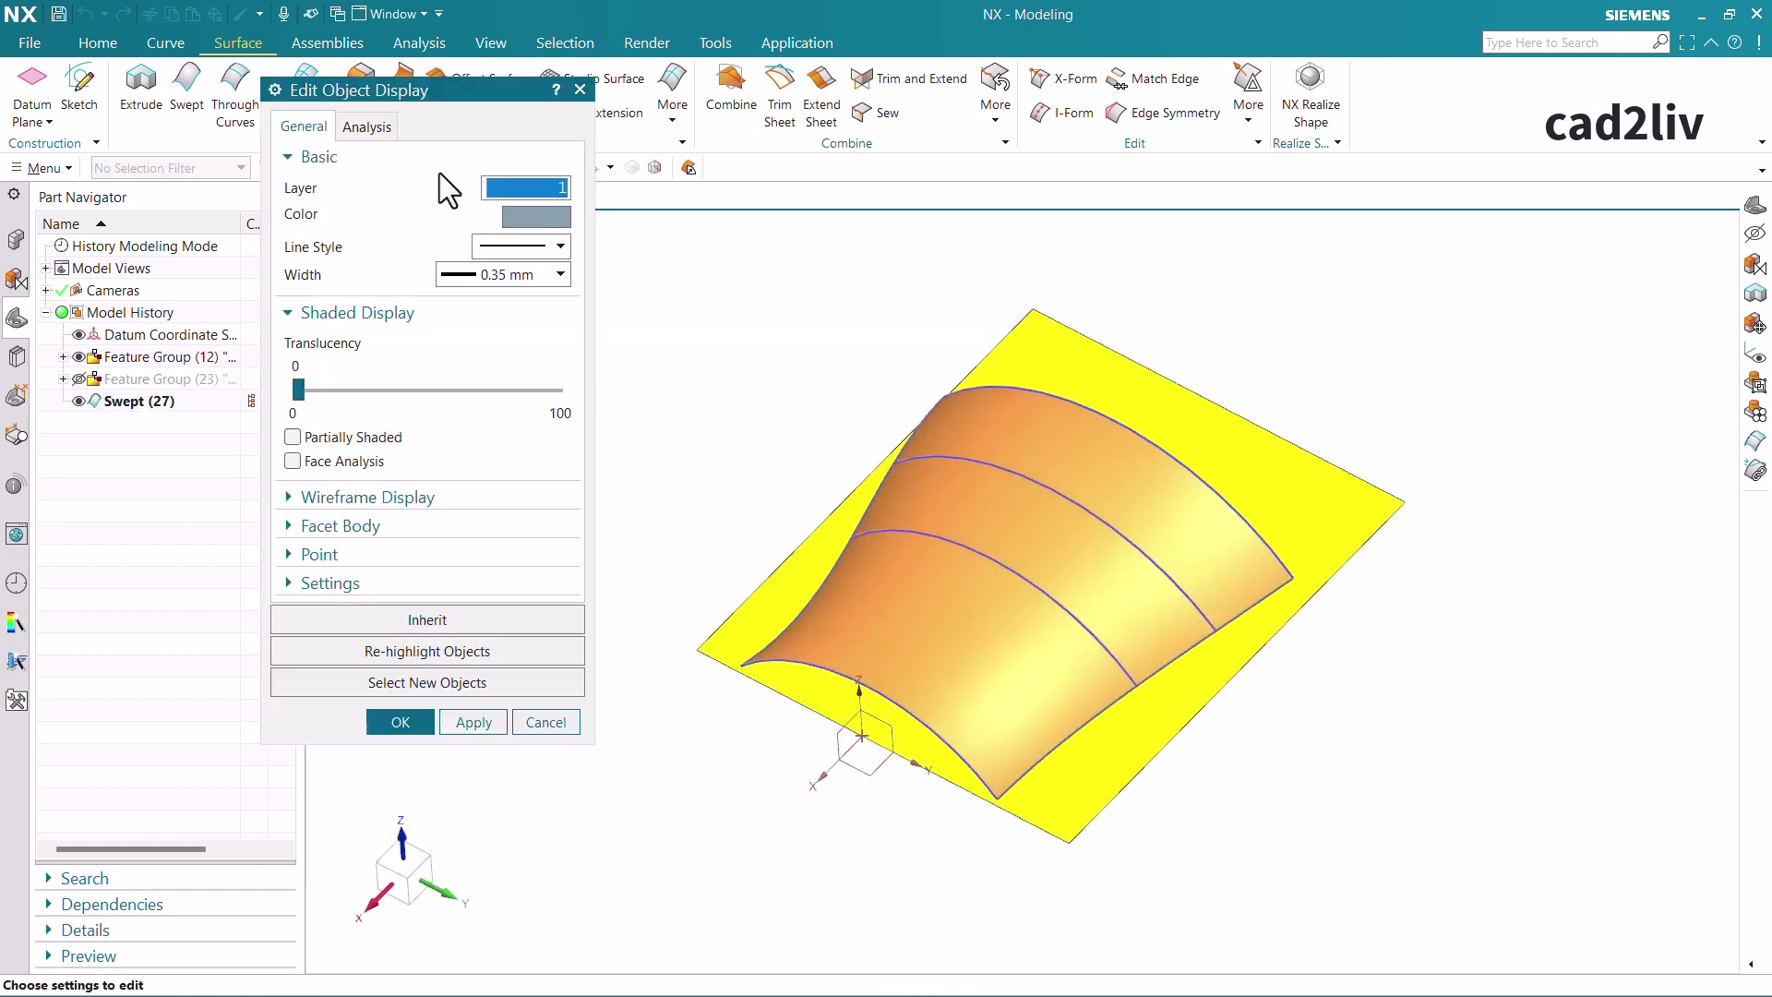
{"action": "left_click", "coordinate": [537, 217]}
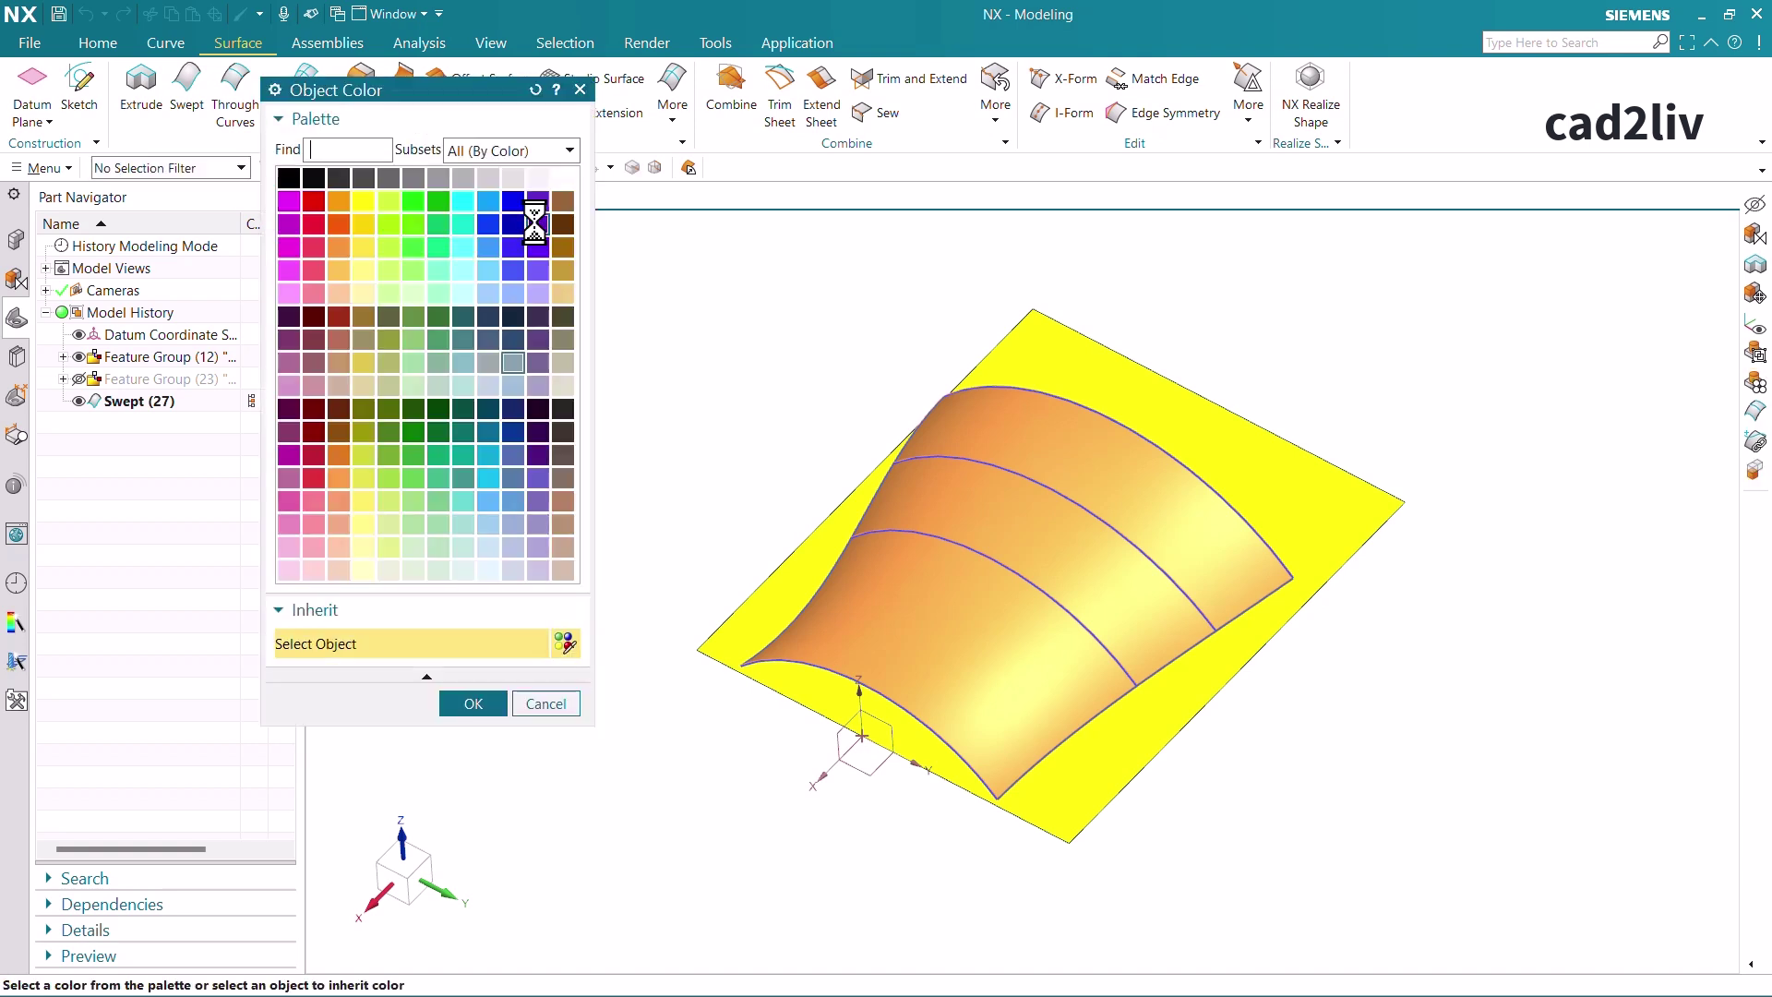
{"action": "middle_click", "coordinate": [513, 291]}
{"action": "middle_click", "coordinate": [550, 304]}
{"action": "middle_click_drag", "start_coordinate": [1021, 582], "coordinate": [973, 581]}
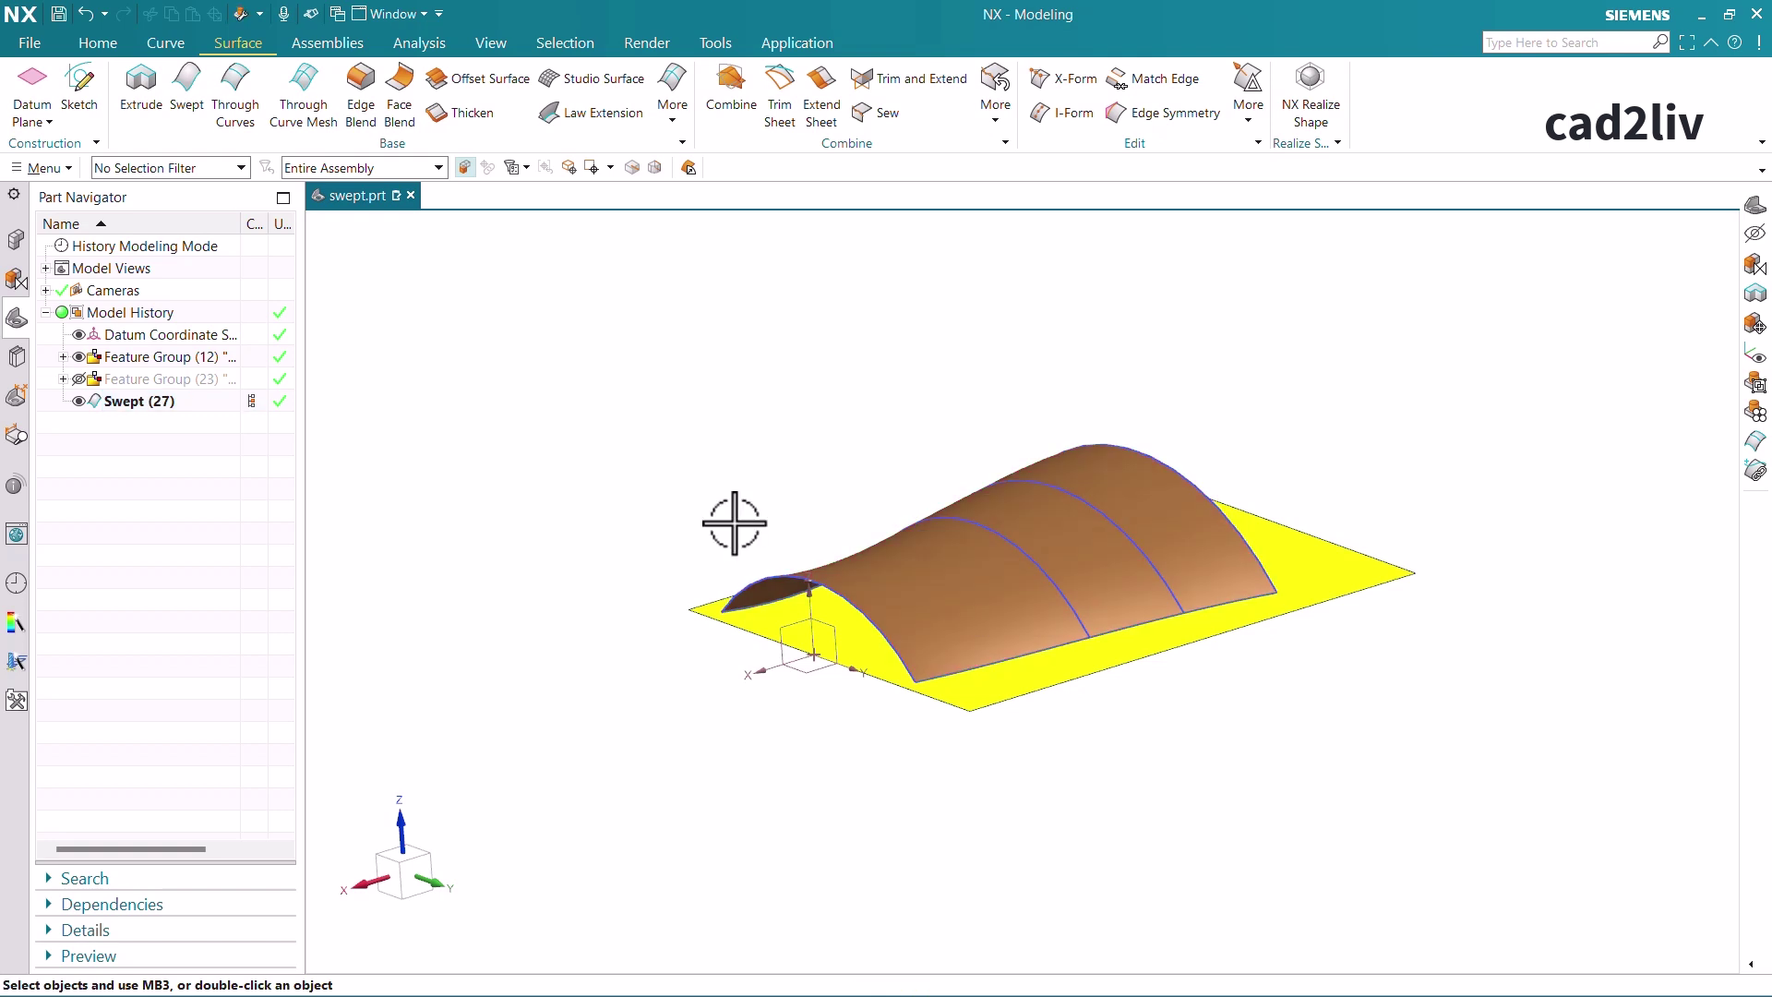
{"action": "mouse_move", "coordinate": [735, 523]}
{"action": "middle_mouse_down"}
{"action": "mouse_move", "coordinate": [771, 565]}
{"action": "mouse_move", "coordinate": [744, 545]}
{"action": "middle_mouse_up"}
{"action": "key", "text": "Home"}
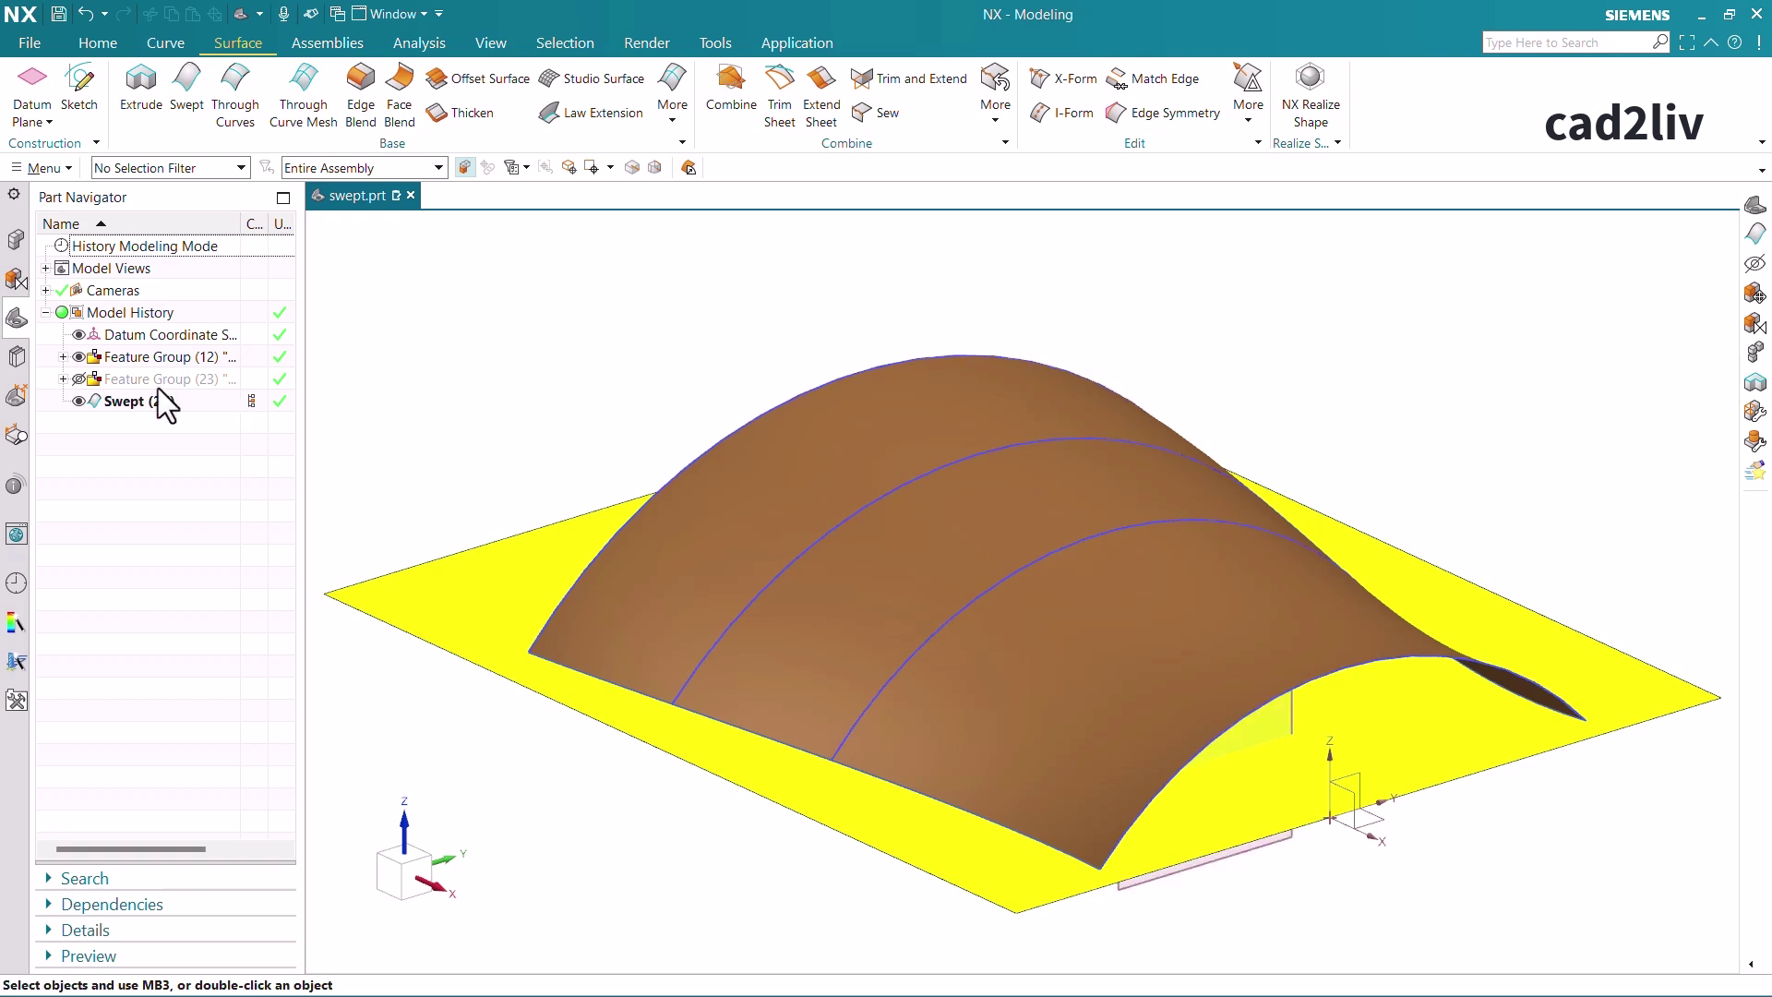
Hide Feature Group (12) and the brown swept surface, and show Feature Group (23) with its closed profiles
{"action": "left_click", "coordinate": [79, 357]}
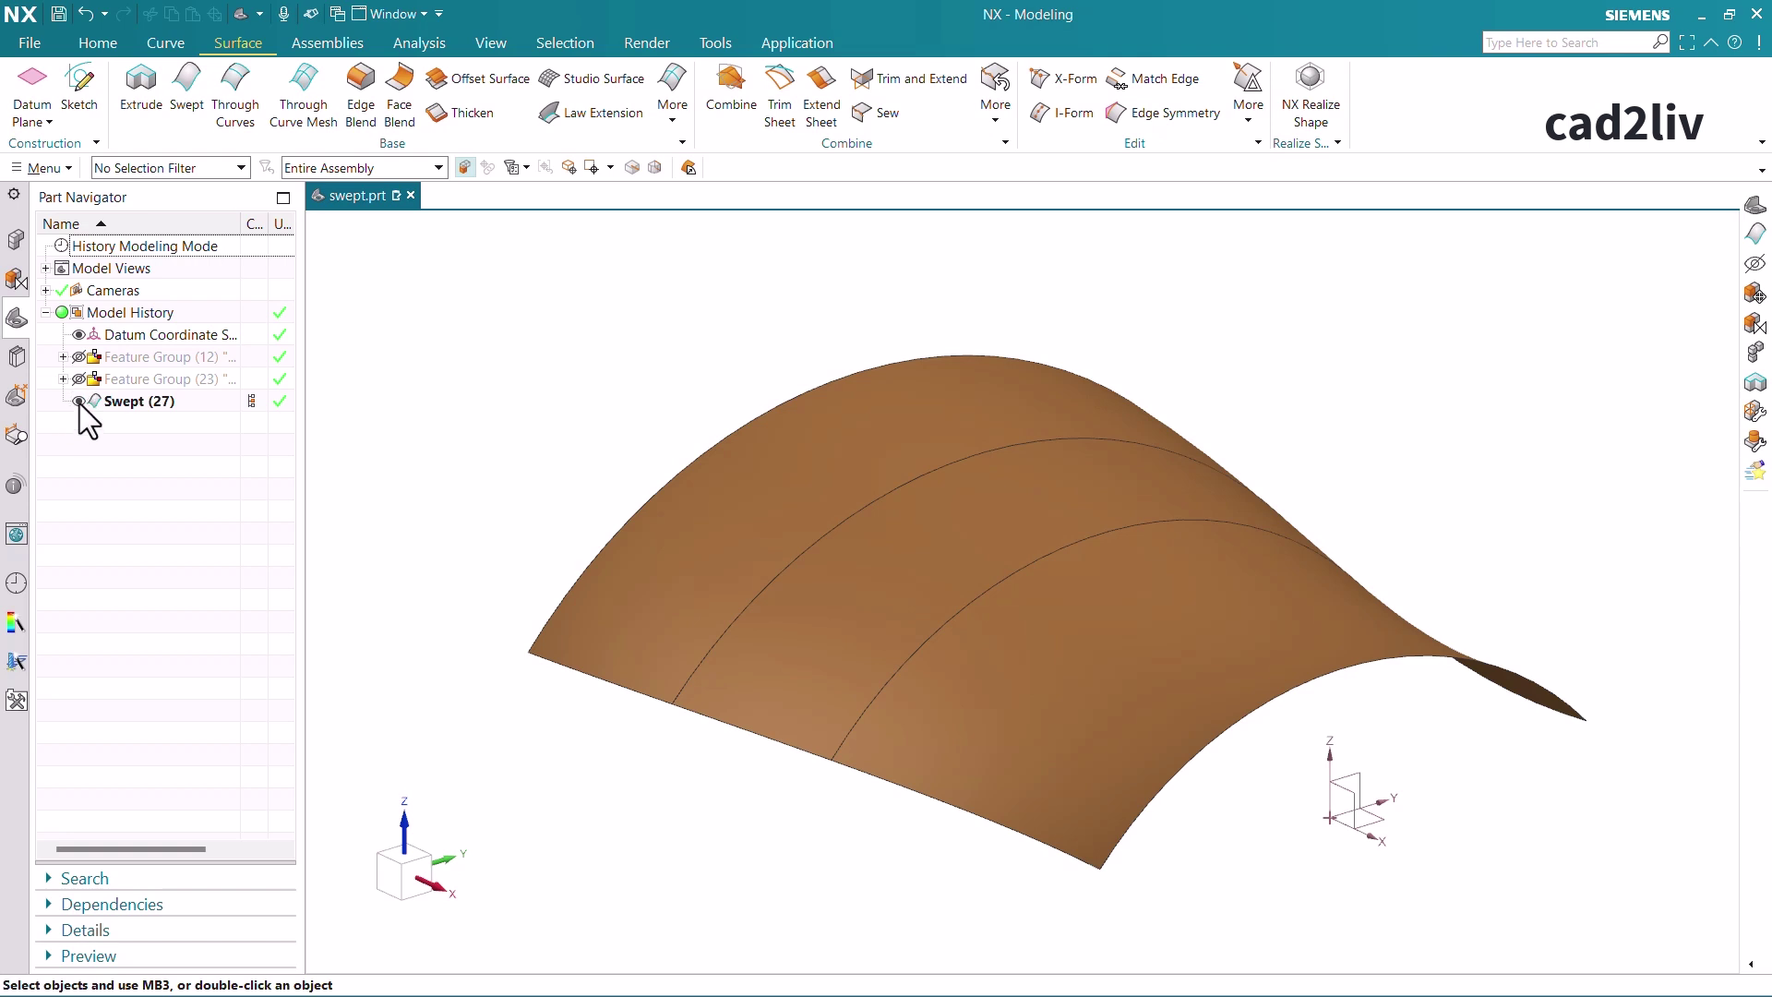
{"action": "left_click", "coordinate": [79, 400]}
{"action": "key", "text": "ctrl+f"}
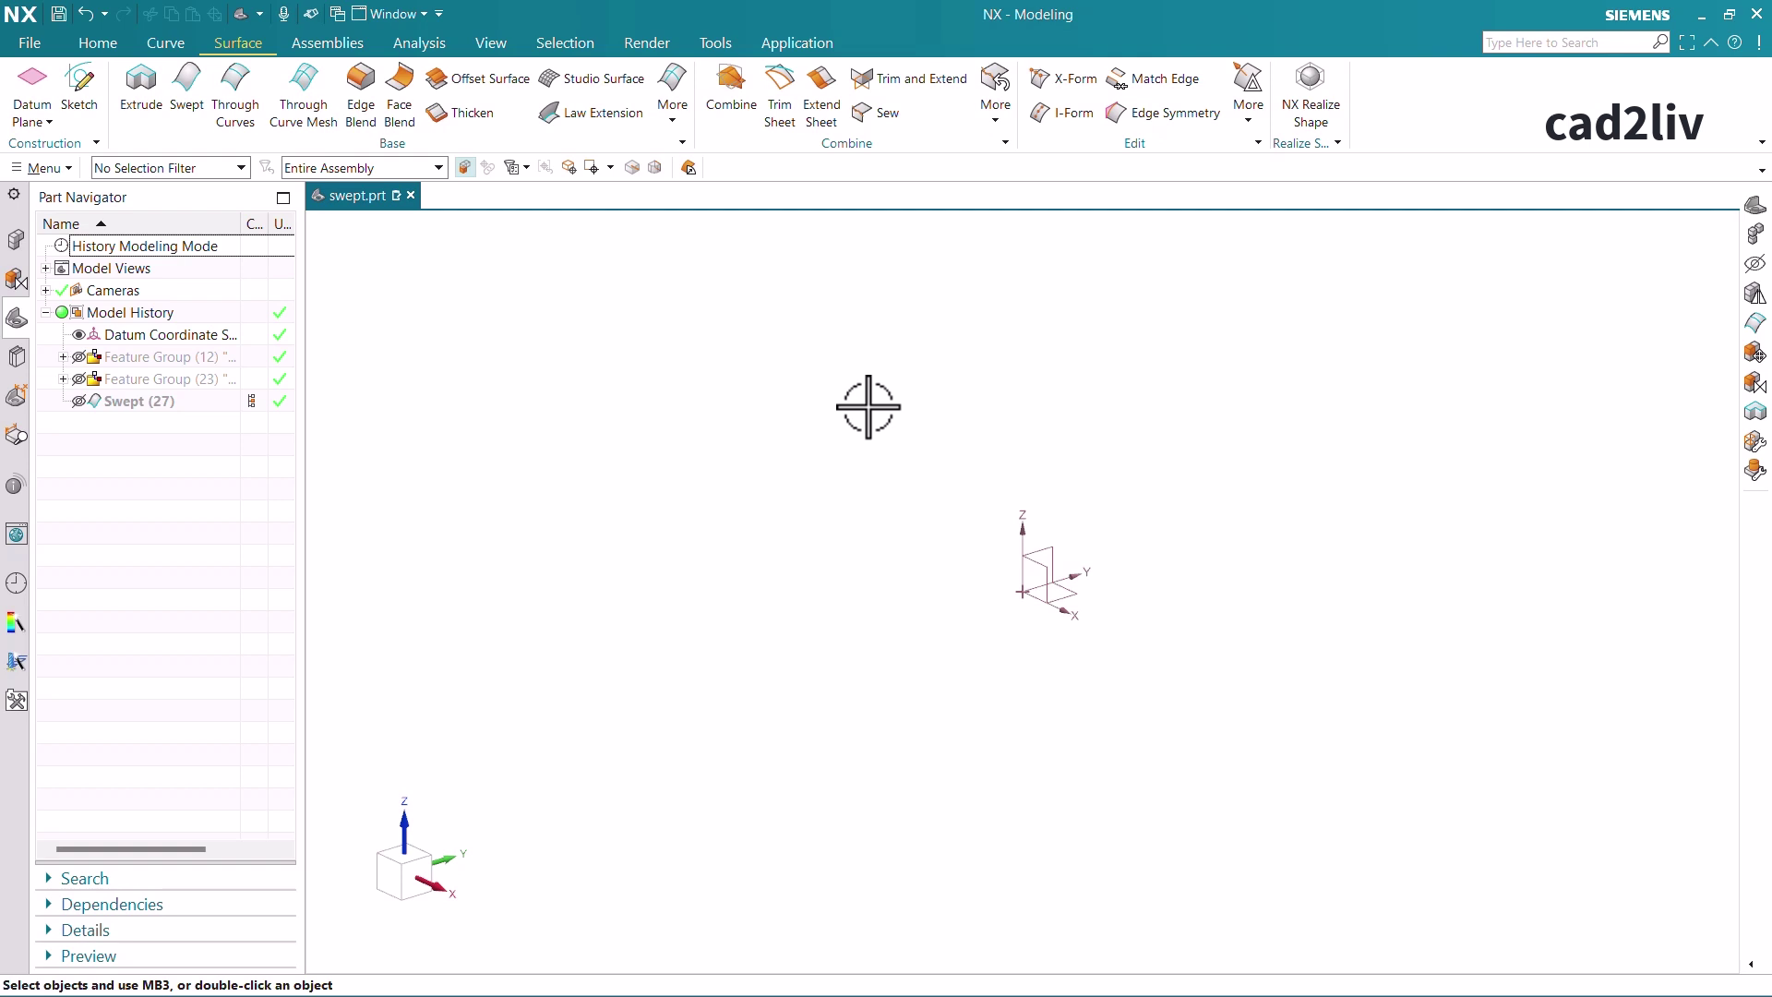
{"action": "left_click", "coordinate": [80, 378]}
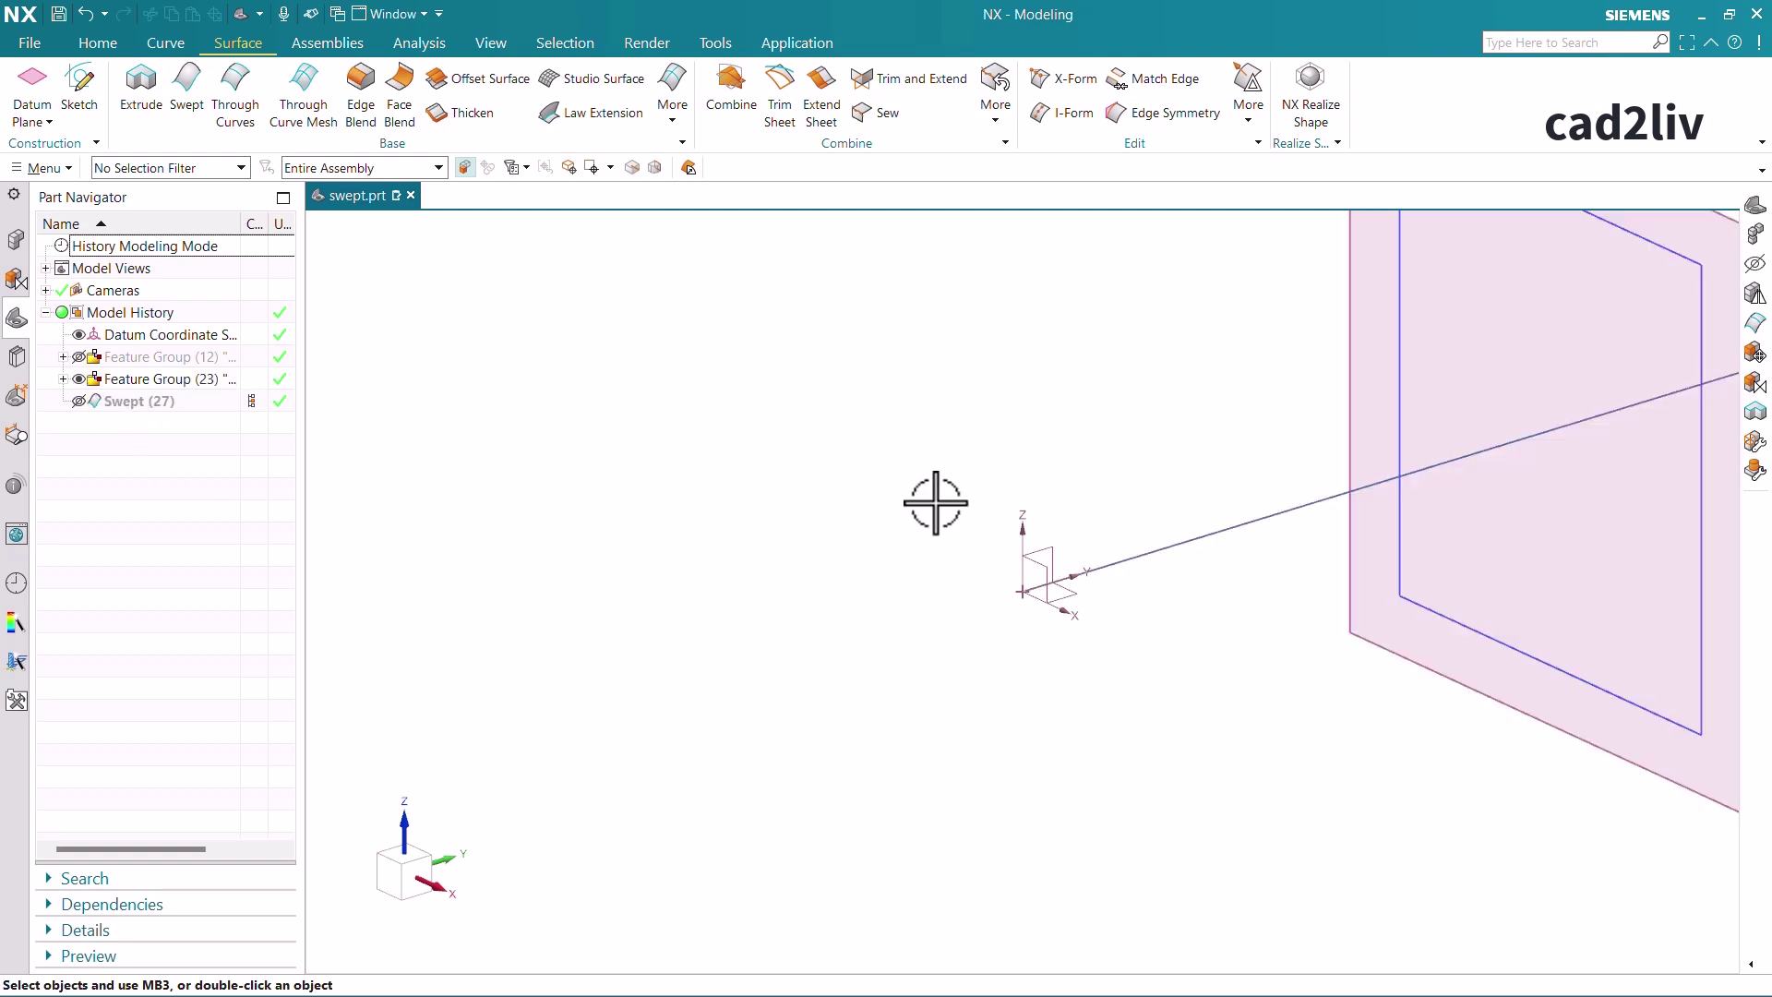
{"action": "key", "text": "ctrl+f"}
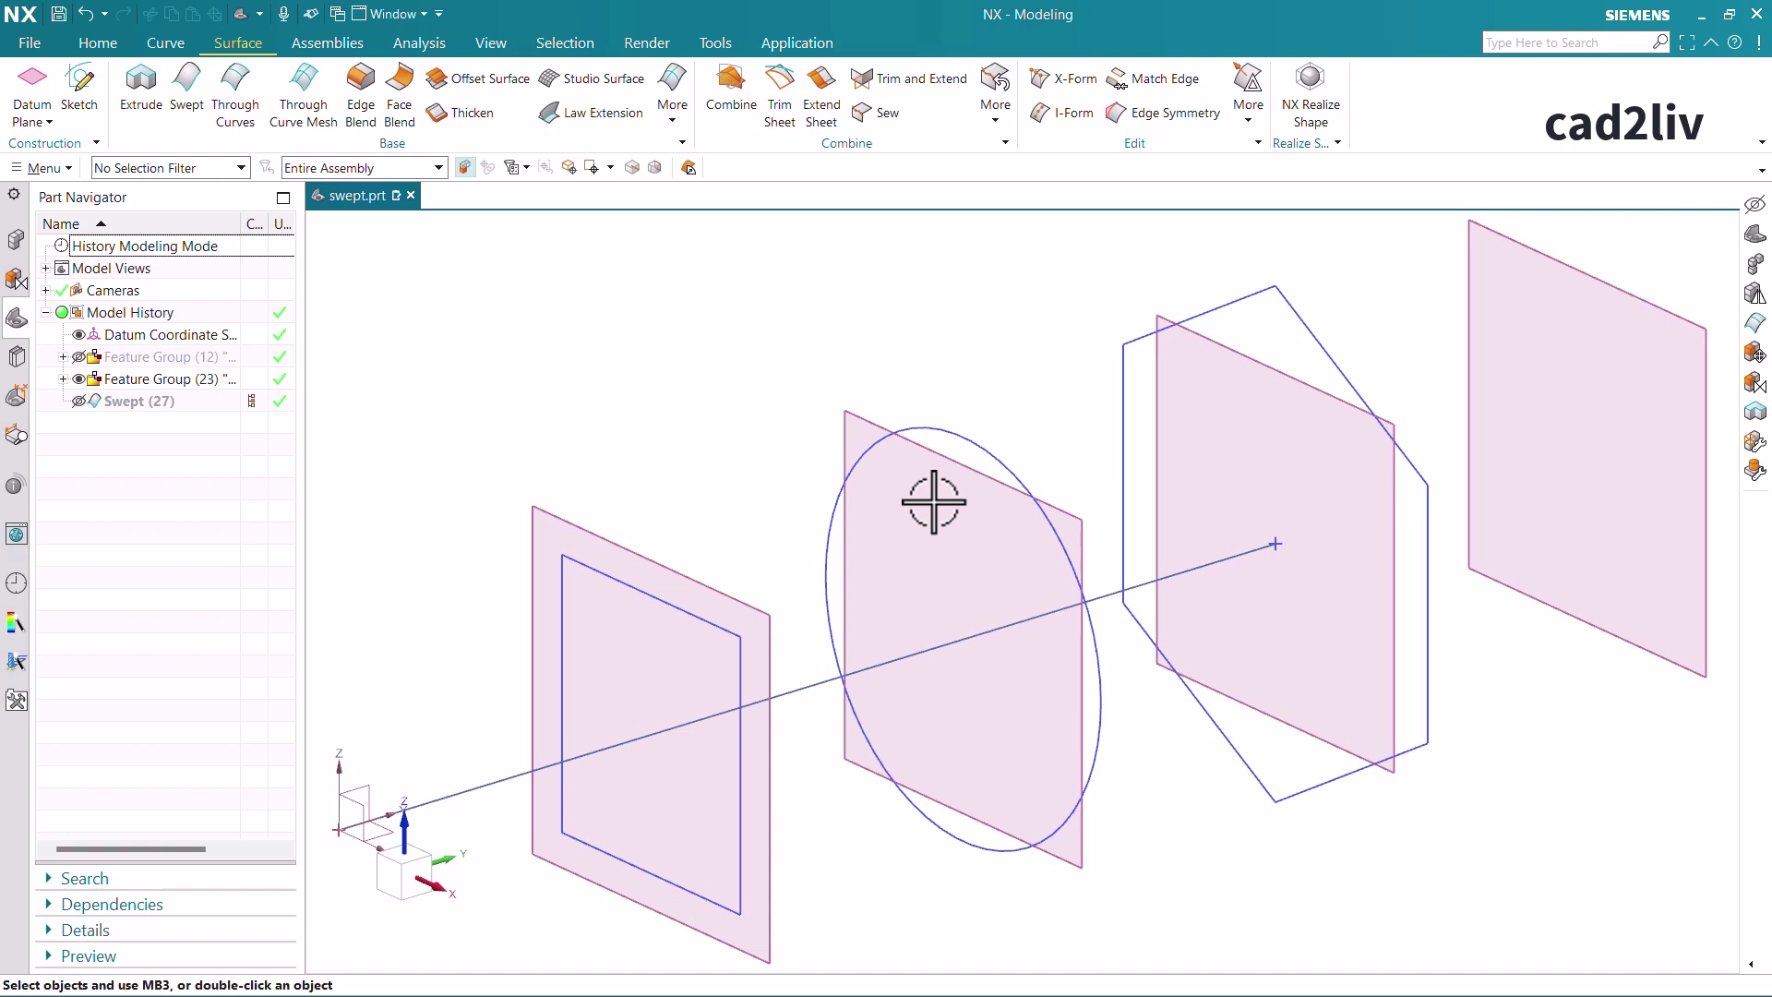
Start a new sweep and select the rectangle and the circle as two separate sections
{"action": "left_click", "coordinate": [190, 103]}
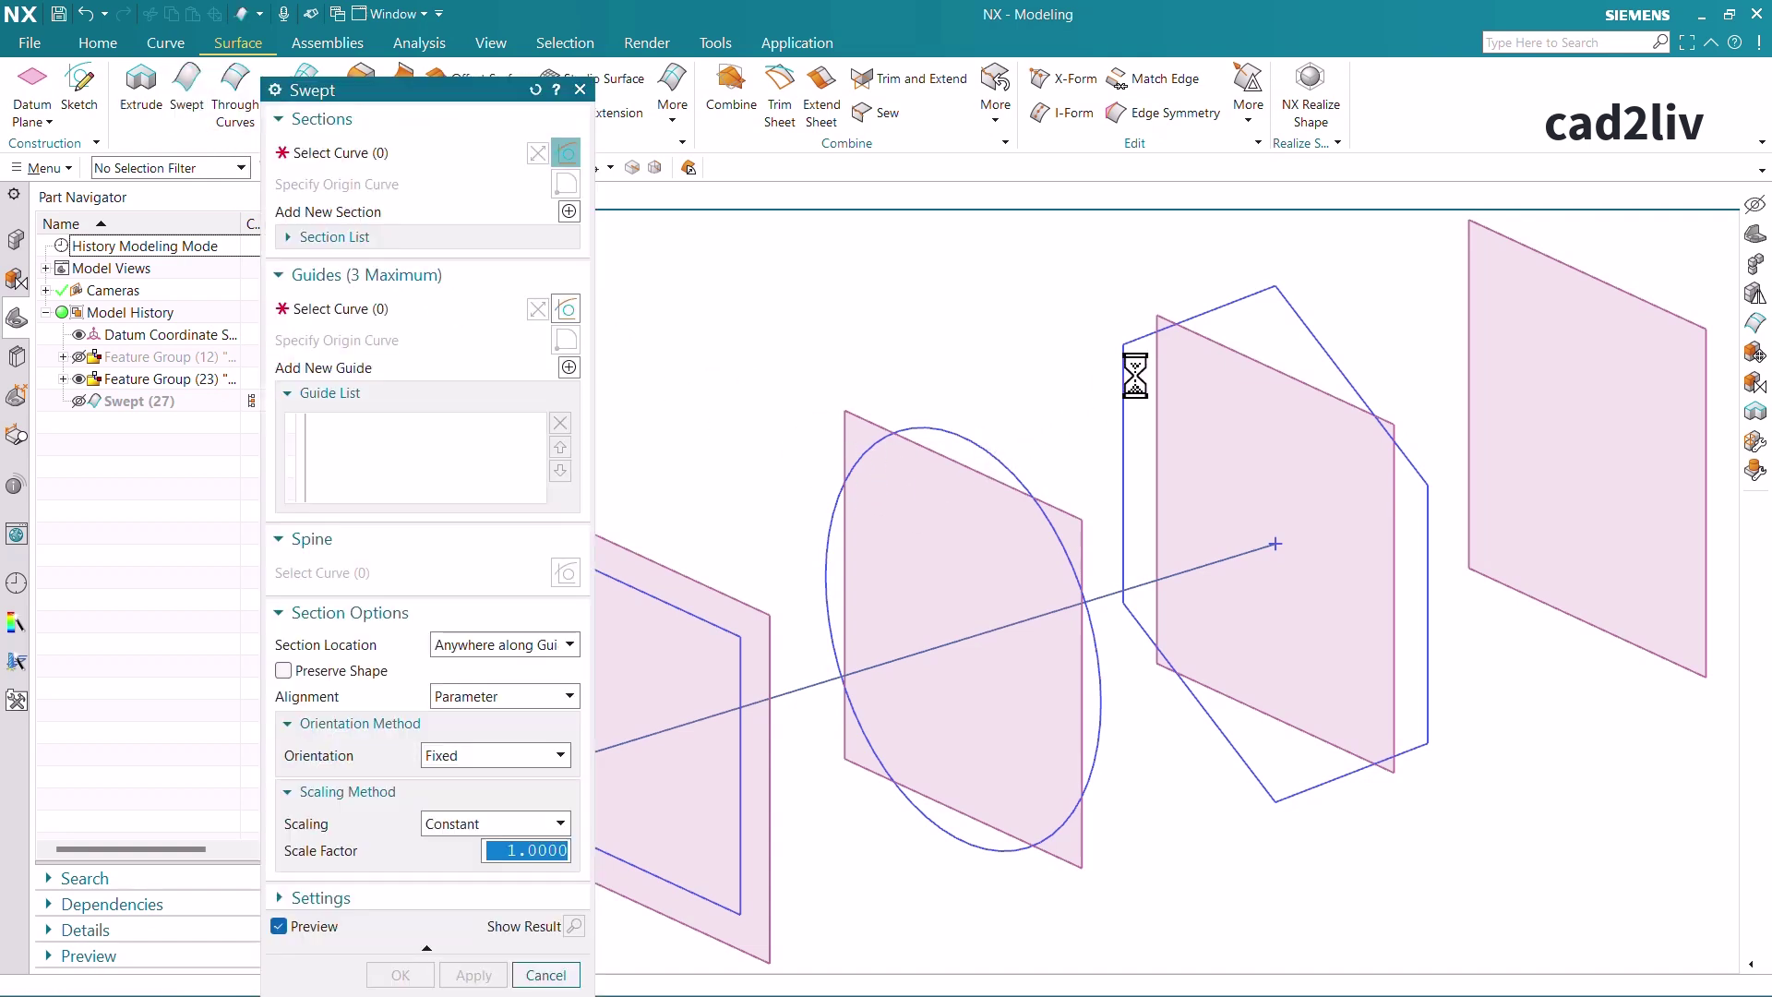
{"action": "scroll", "coordinate": [1165, 379], "scroll_direction": "down", "scroll_amount": 3}
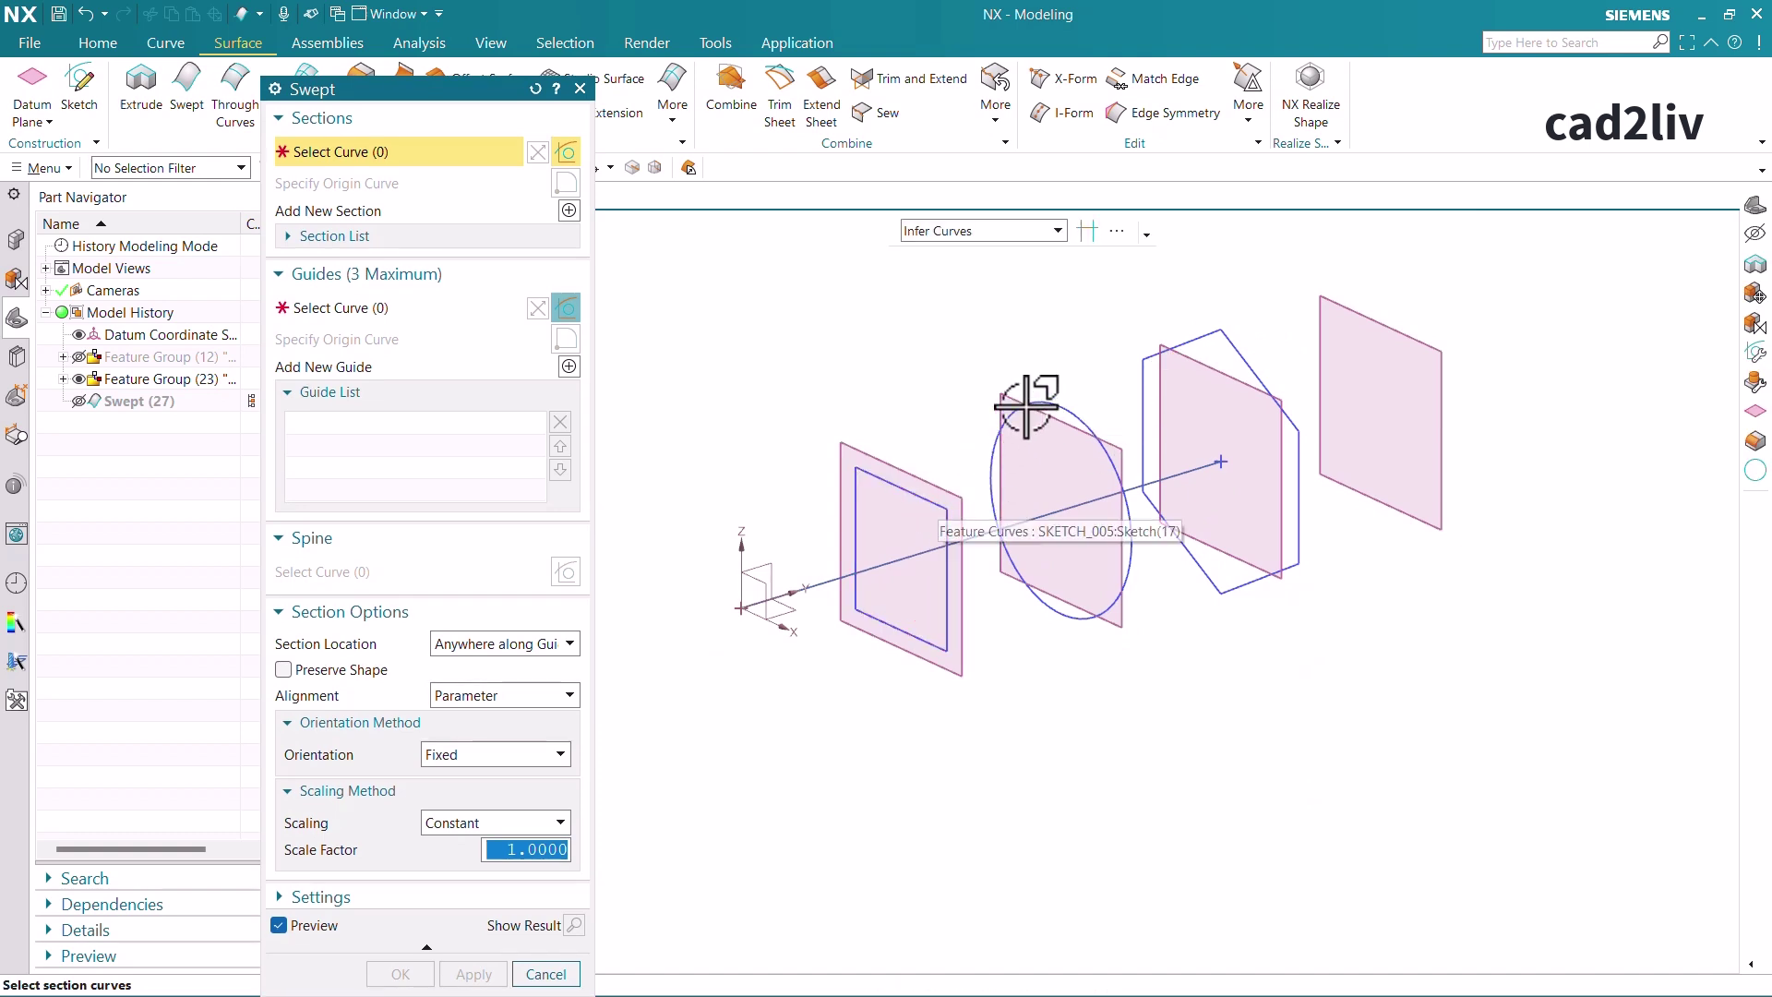
{"action": "scroll", "coordinate": [1025, 396], "scroll_direction": "up", "scroll_amount": 3}
{"action": "left_click", "coordinate": [840, 517]}
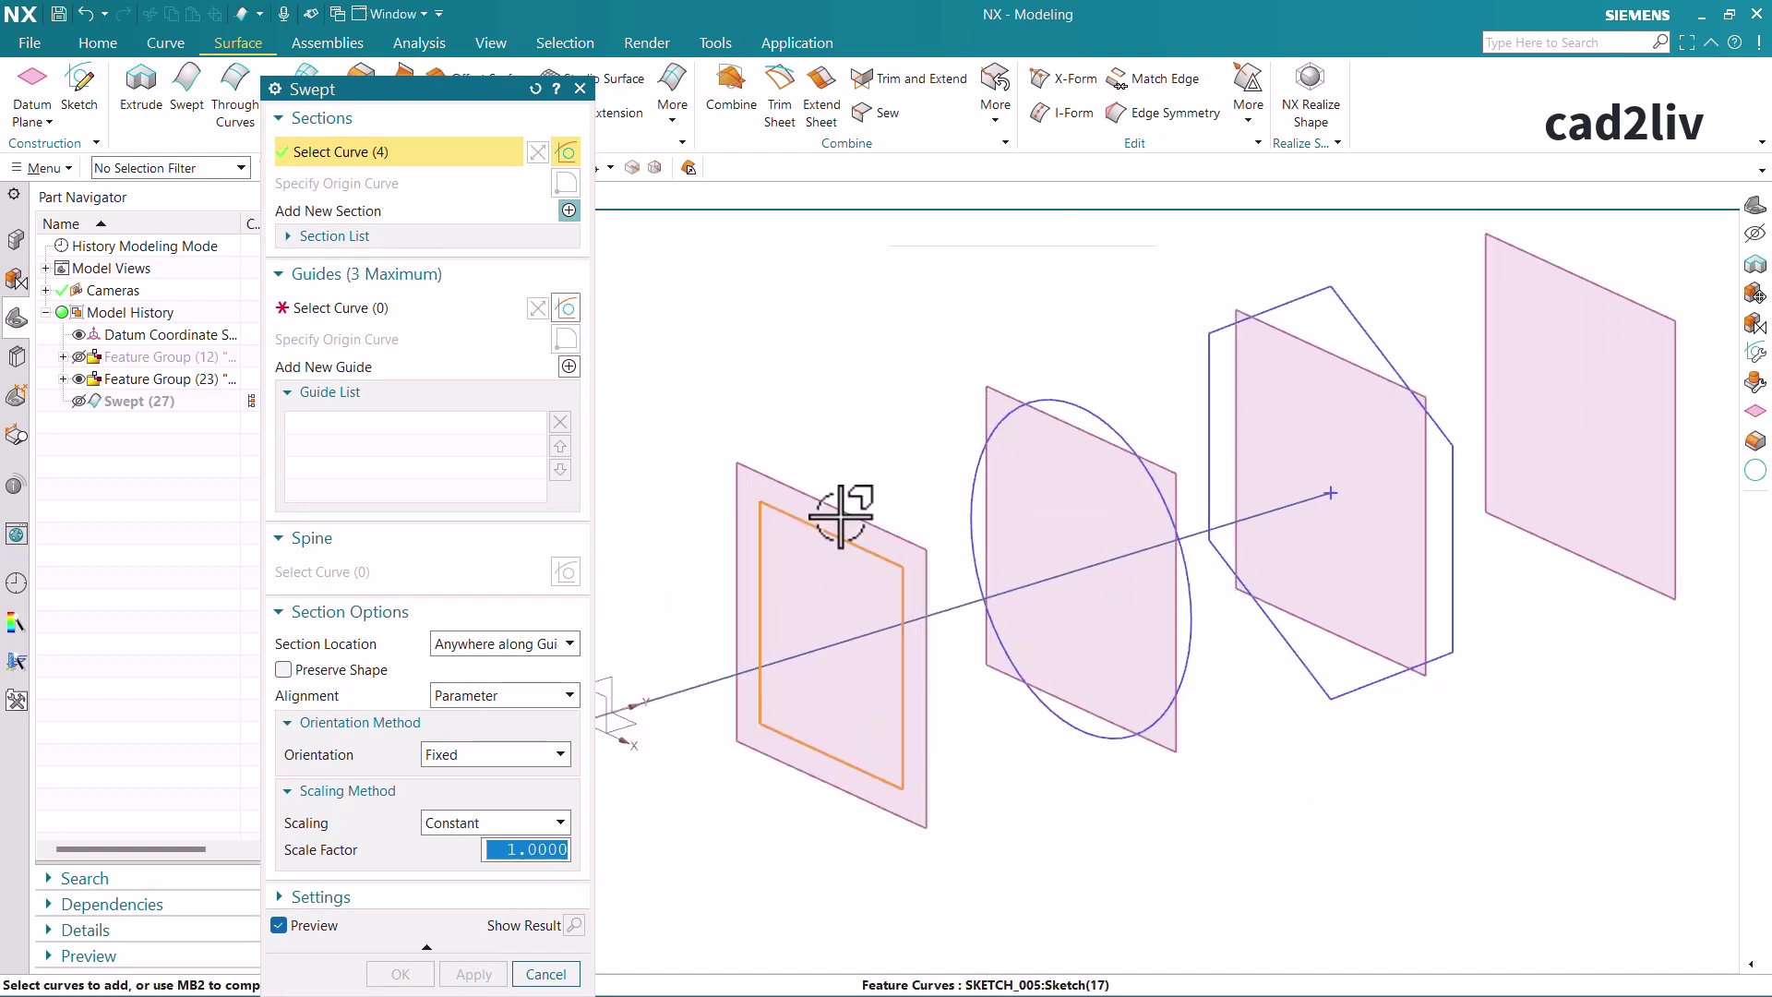
{"action": "middle_click", "coordinate": [842, 445]}
{"action": "left_click", "coordinate": [1012, 414]}
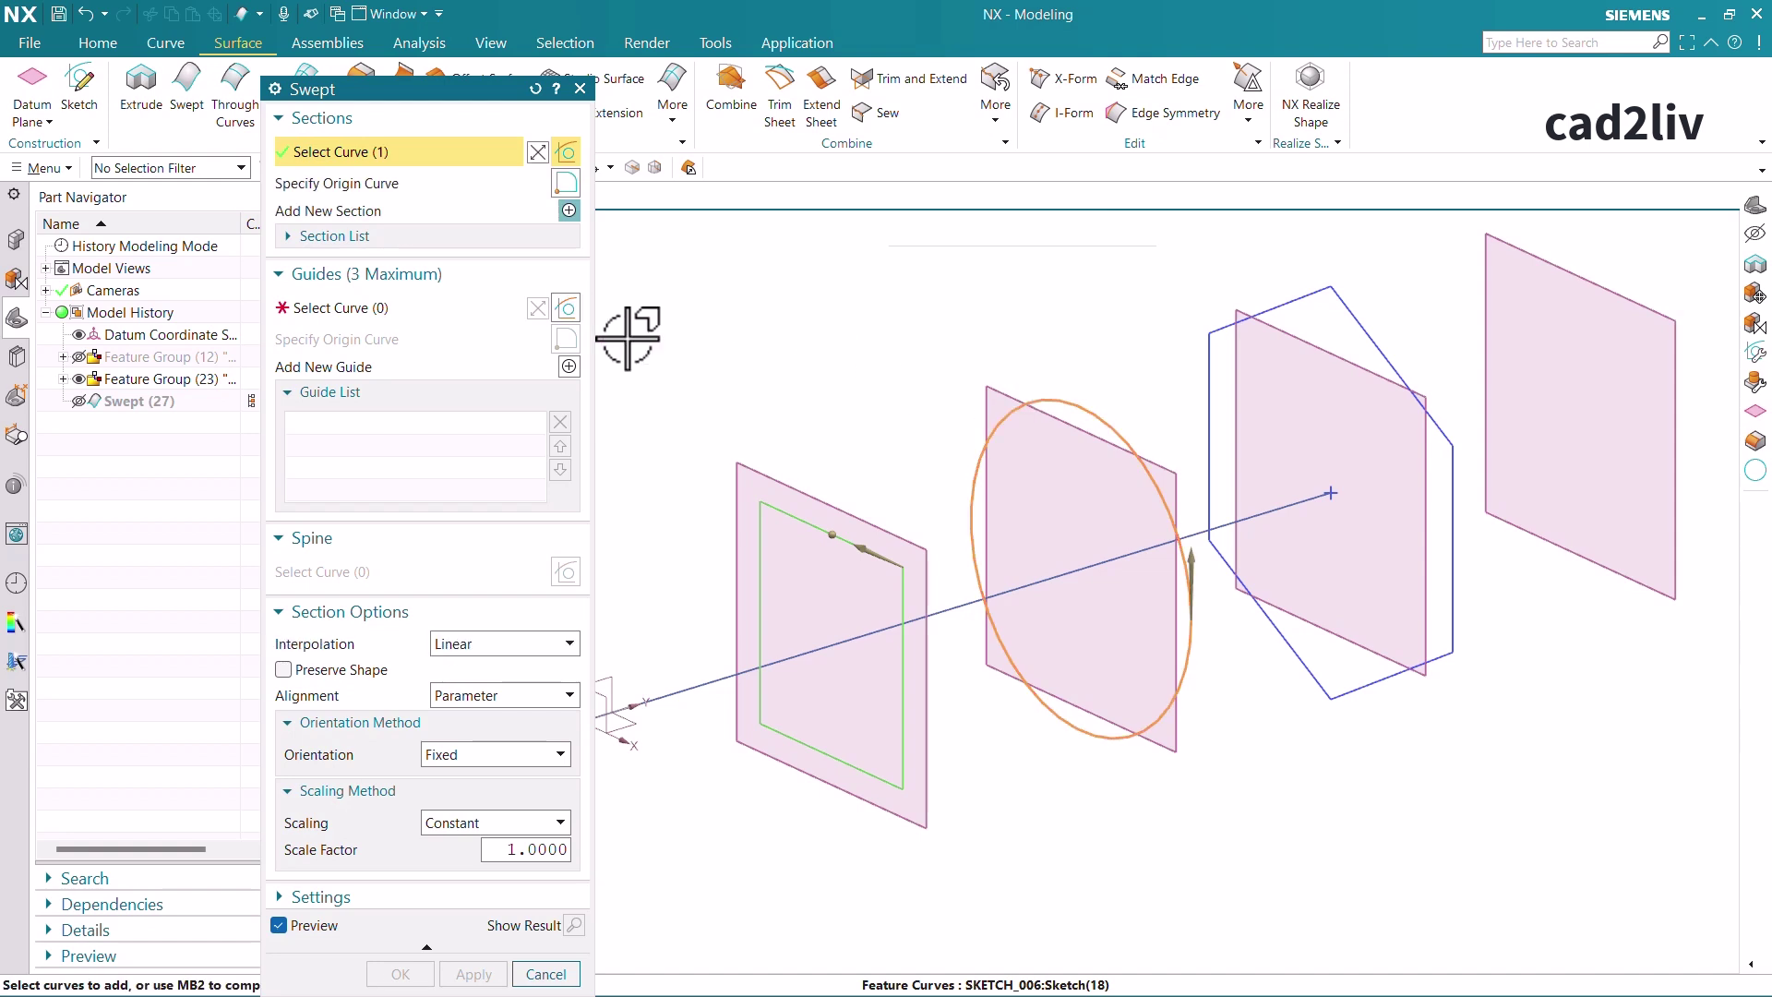
Select the straight line through the profiles as the guide and examine the preview between the rectangle and circle
{"action": "left_click", "coordinate": [379, 315]}
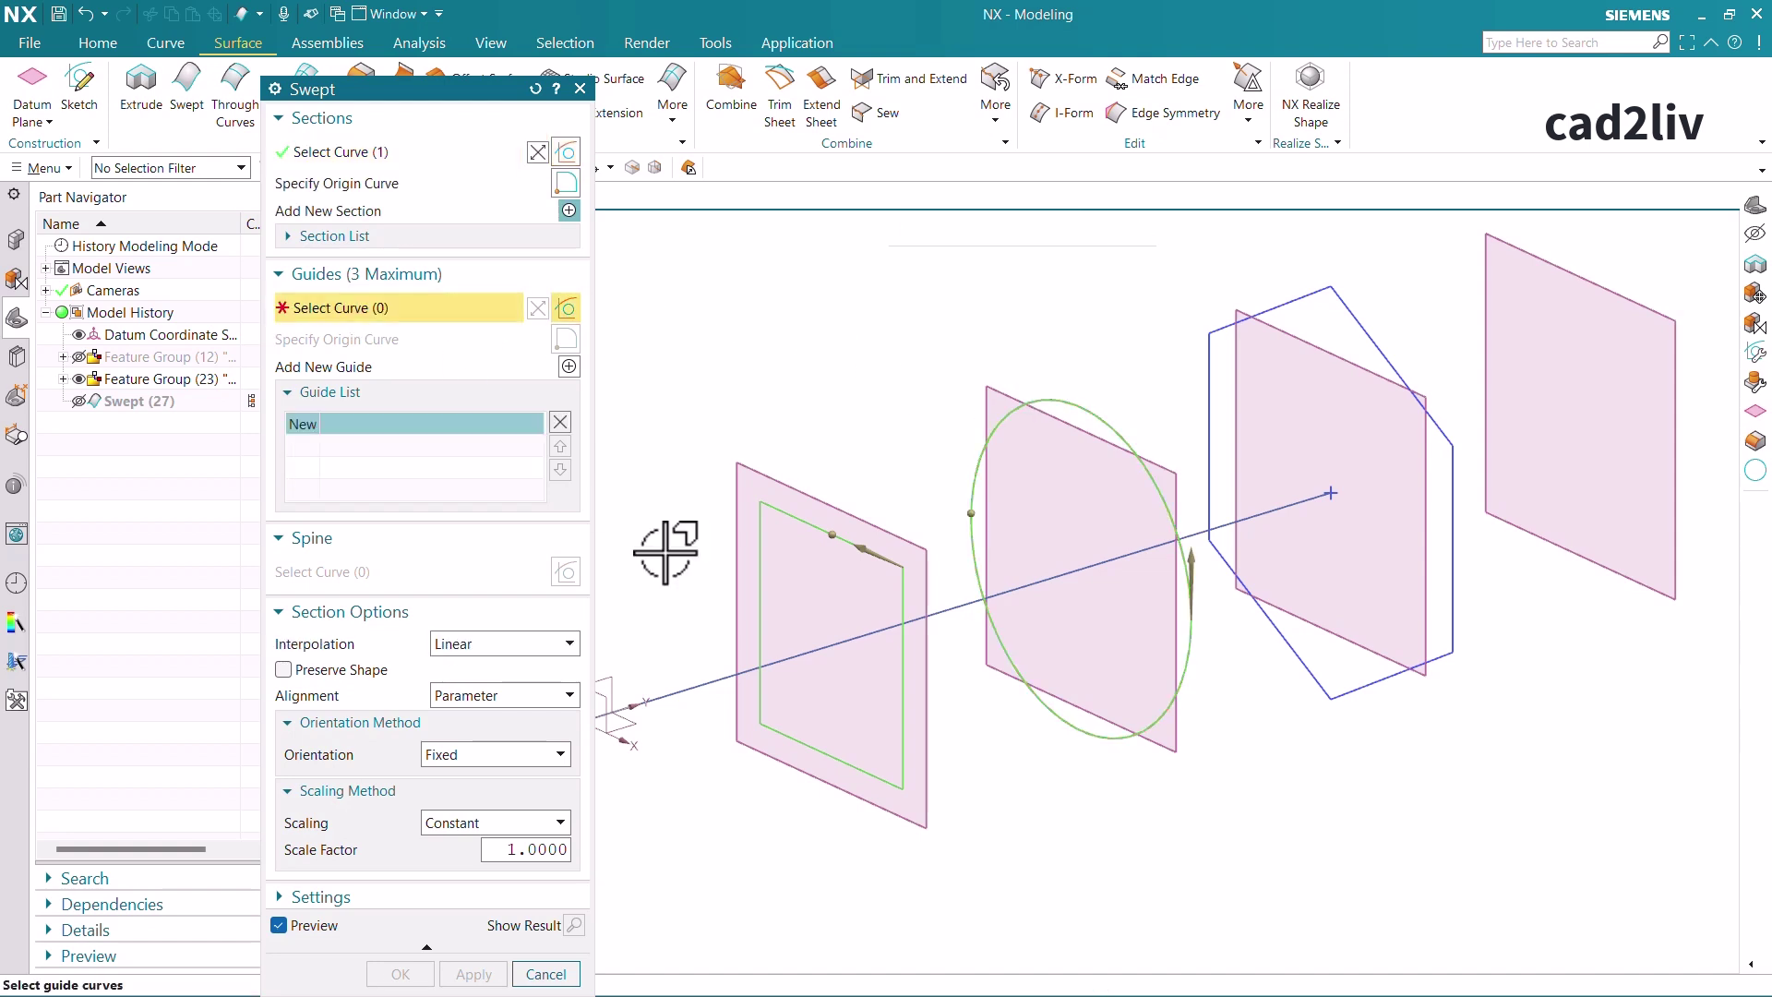
{"action": "left_click", "coordinate": [739, 670]}
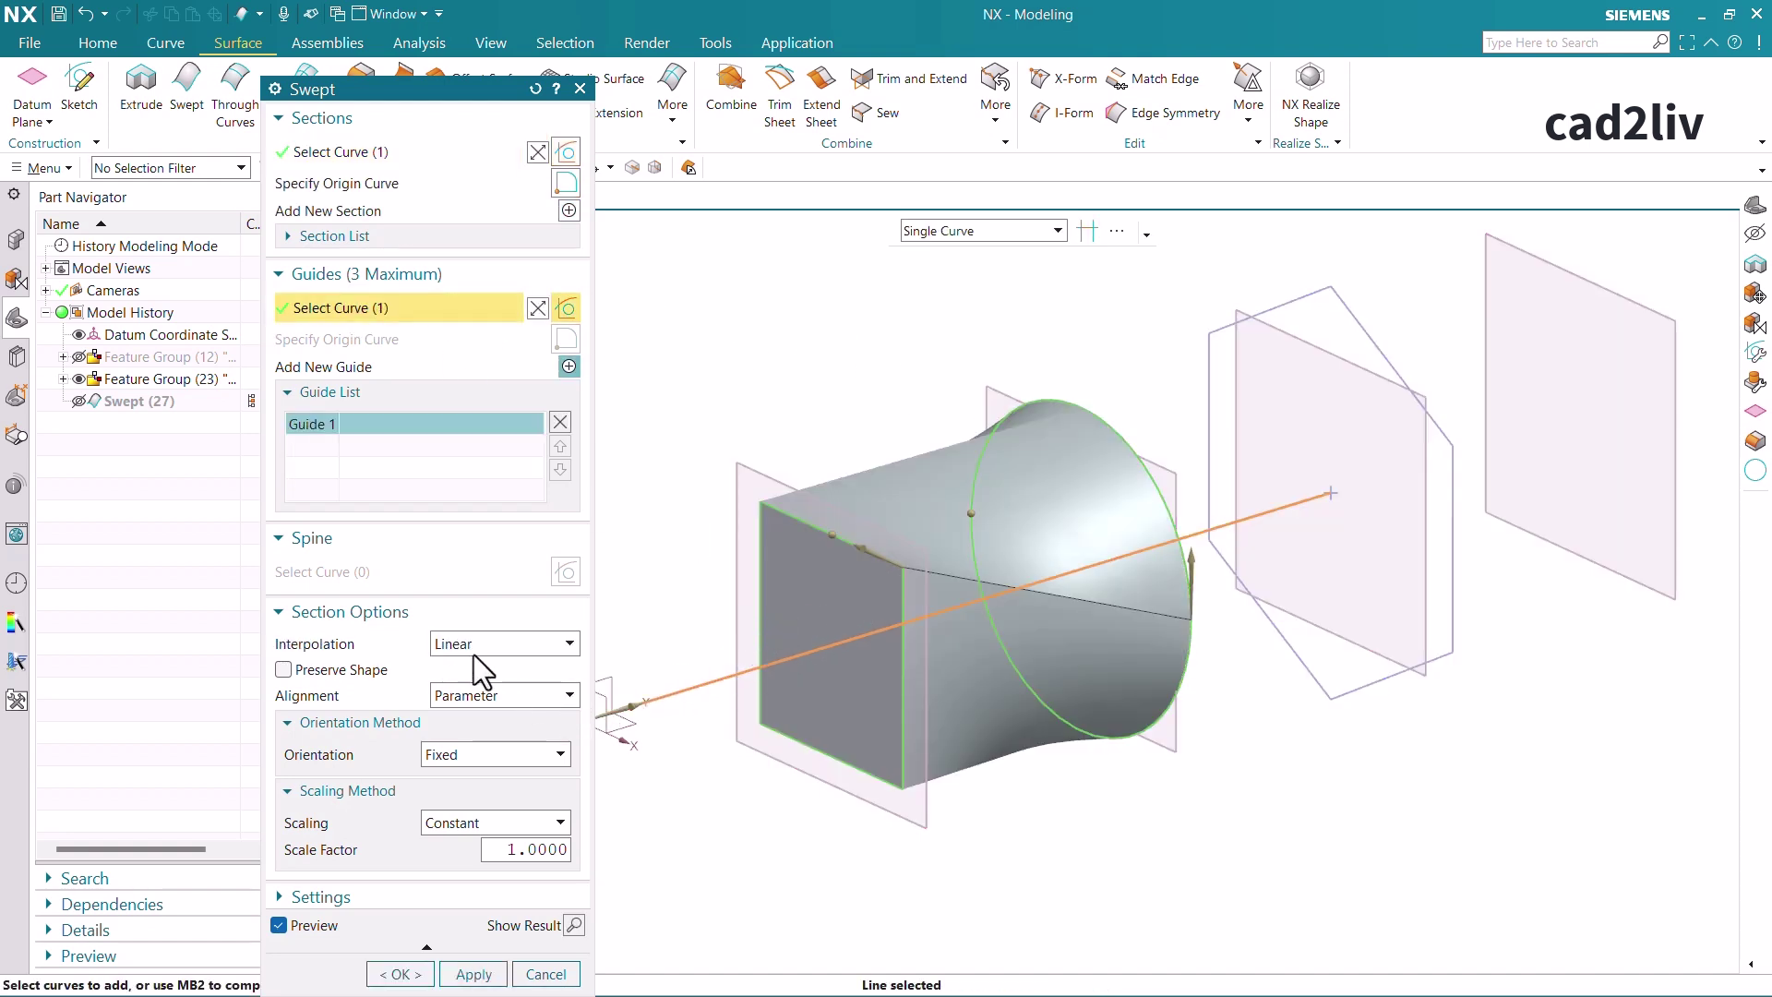
{"action": "middle_click_drag", "start_coordinate": [1036, 641], "coordinate": [1044, 680]}
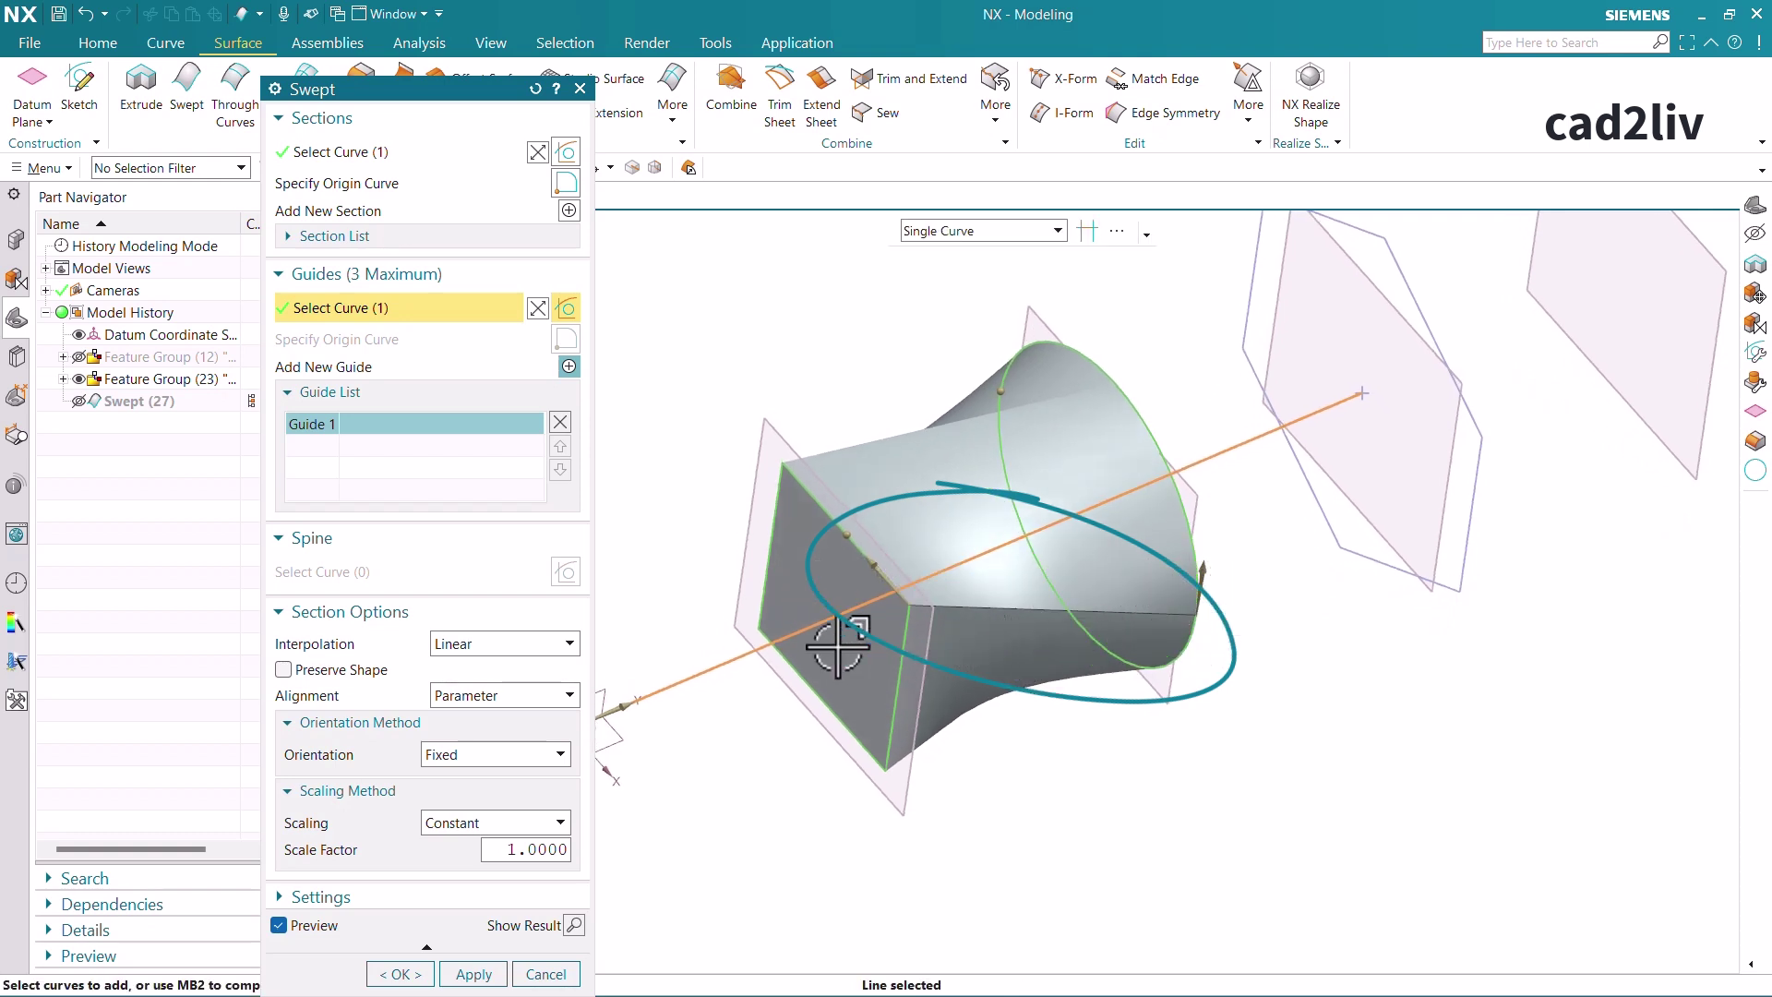
{"action": "middle_click_drag", "start_coordinate": [955, 654], "coordinate": [910, 595]}
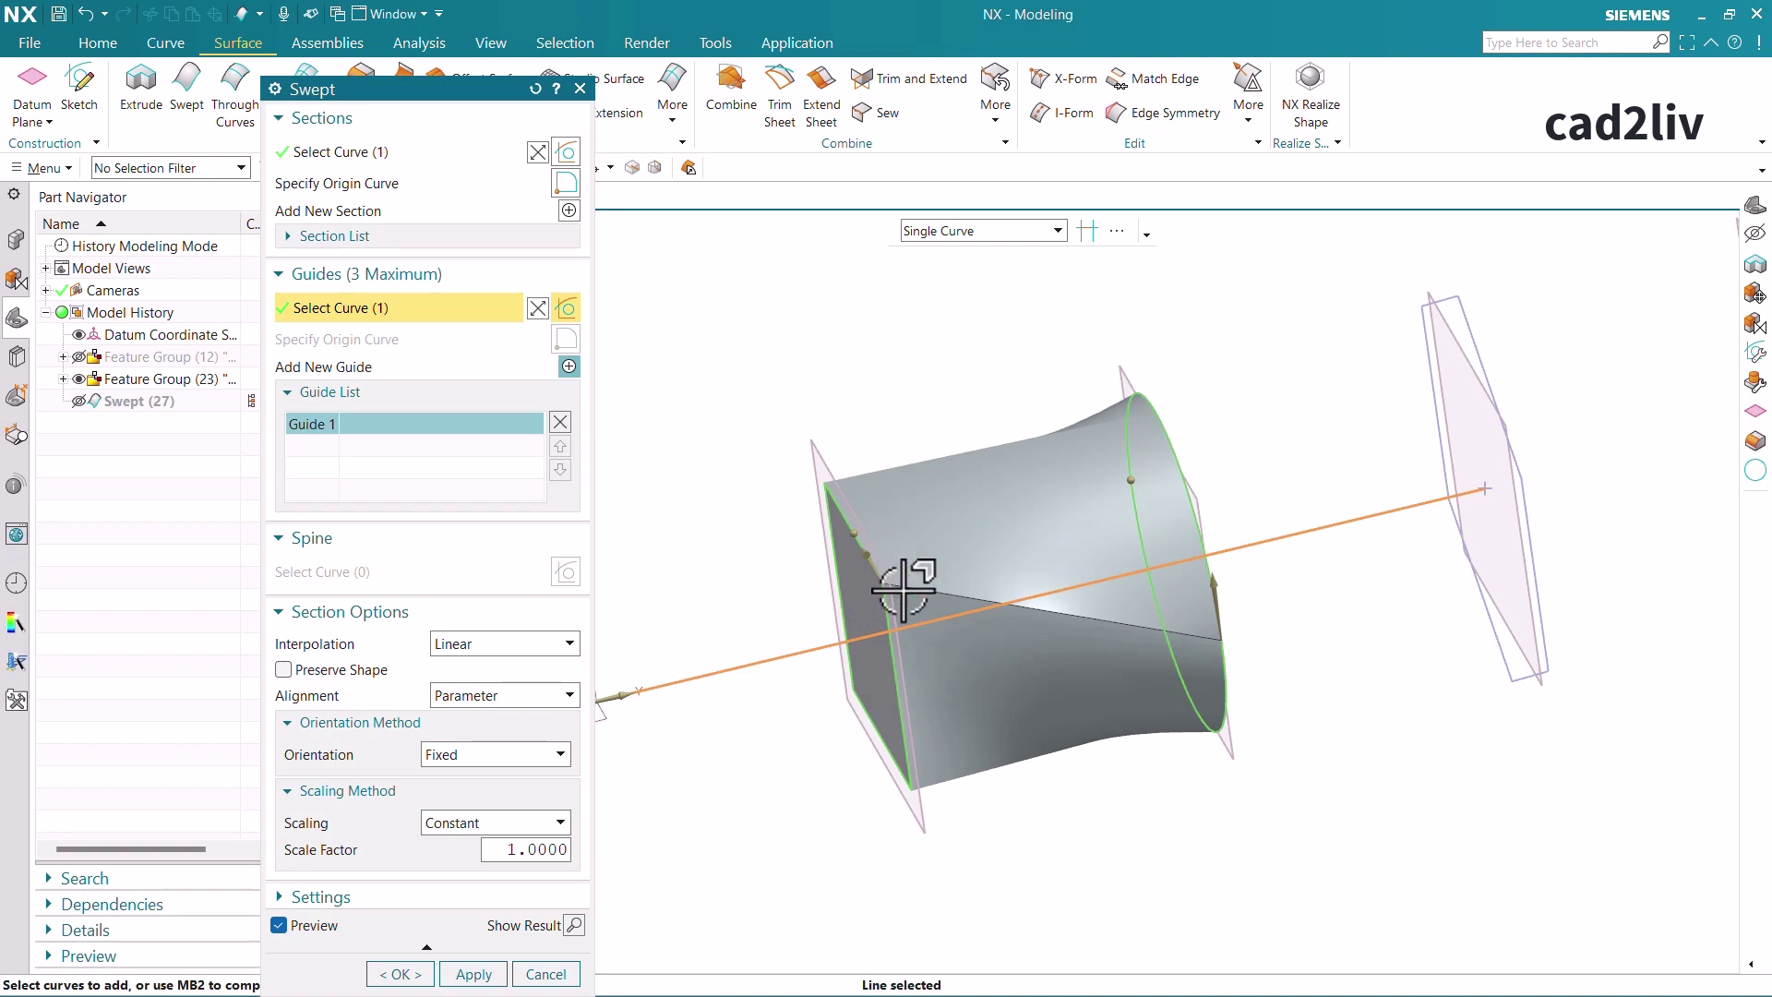
Try Cubic interpolation between the rectangle and circle sections, then return the interpolation to Linear
{"action": "left_click", "coordinate": [500, 646]}
{"action": "left_click", "coordinate": [491, 690]}
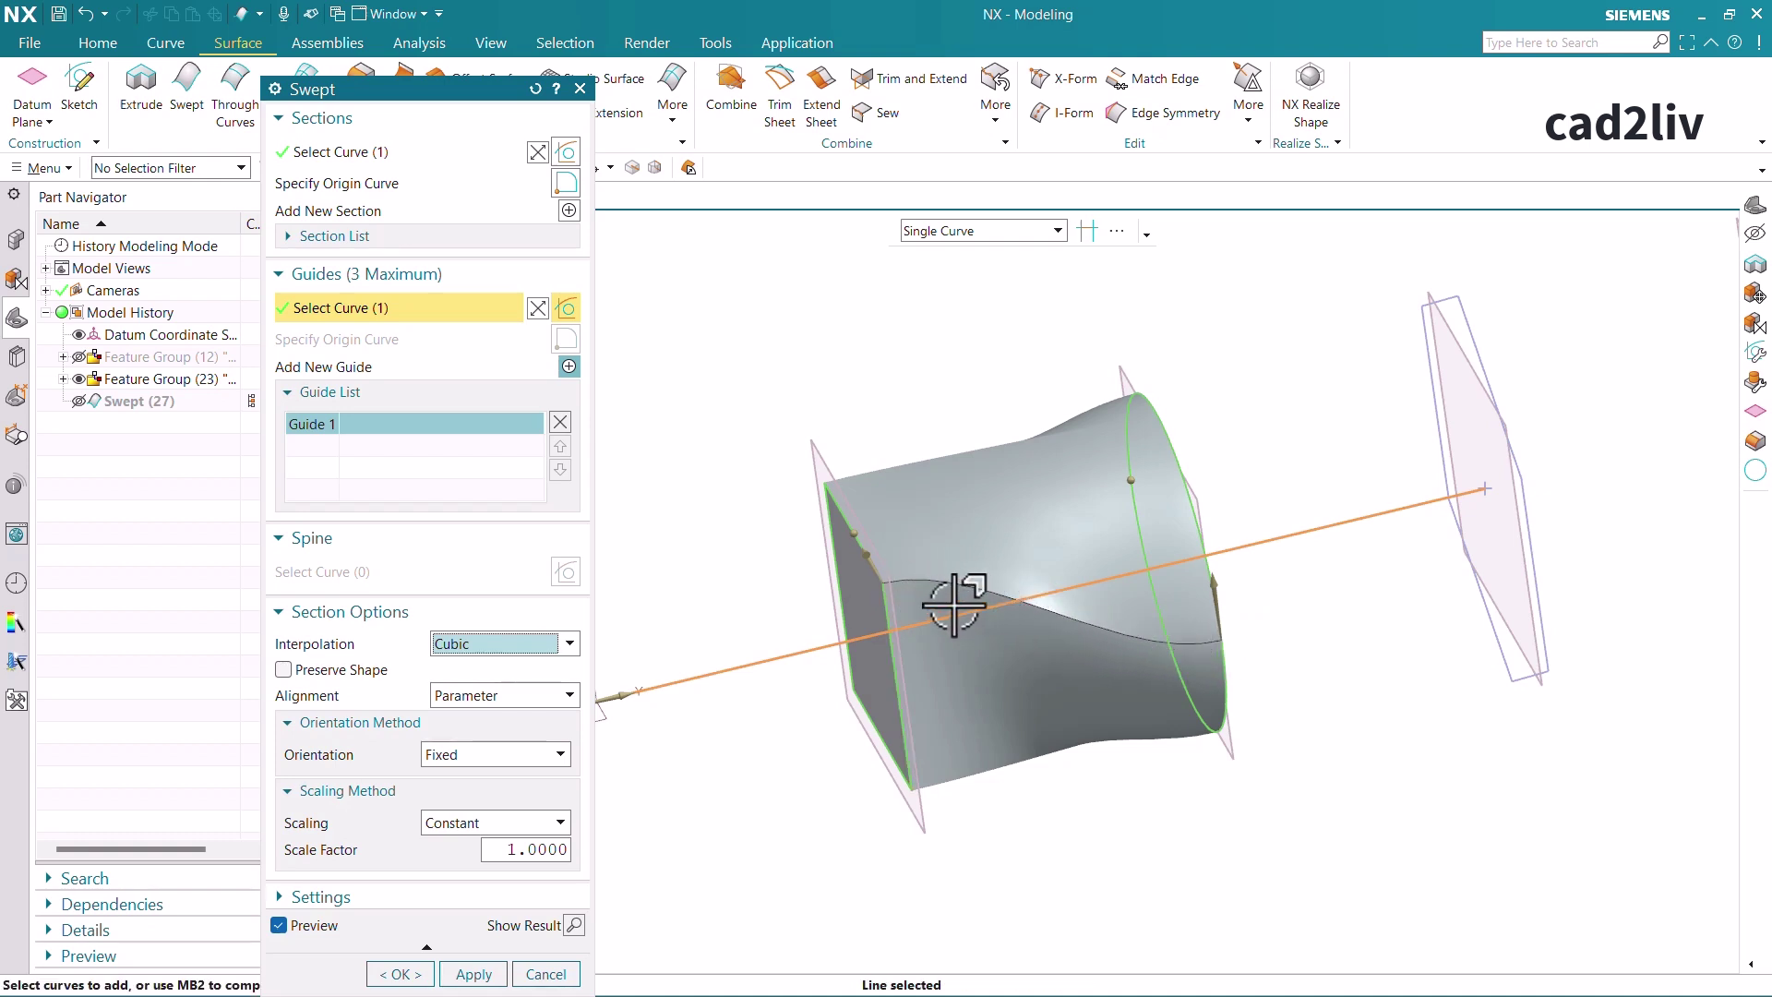
{"action": "left_click", "coordinate": [450, 651]}
{"action": "left_click", "coordinate": [460, 665]}
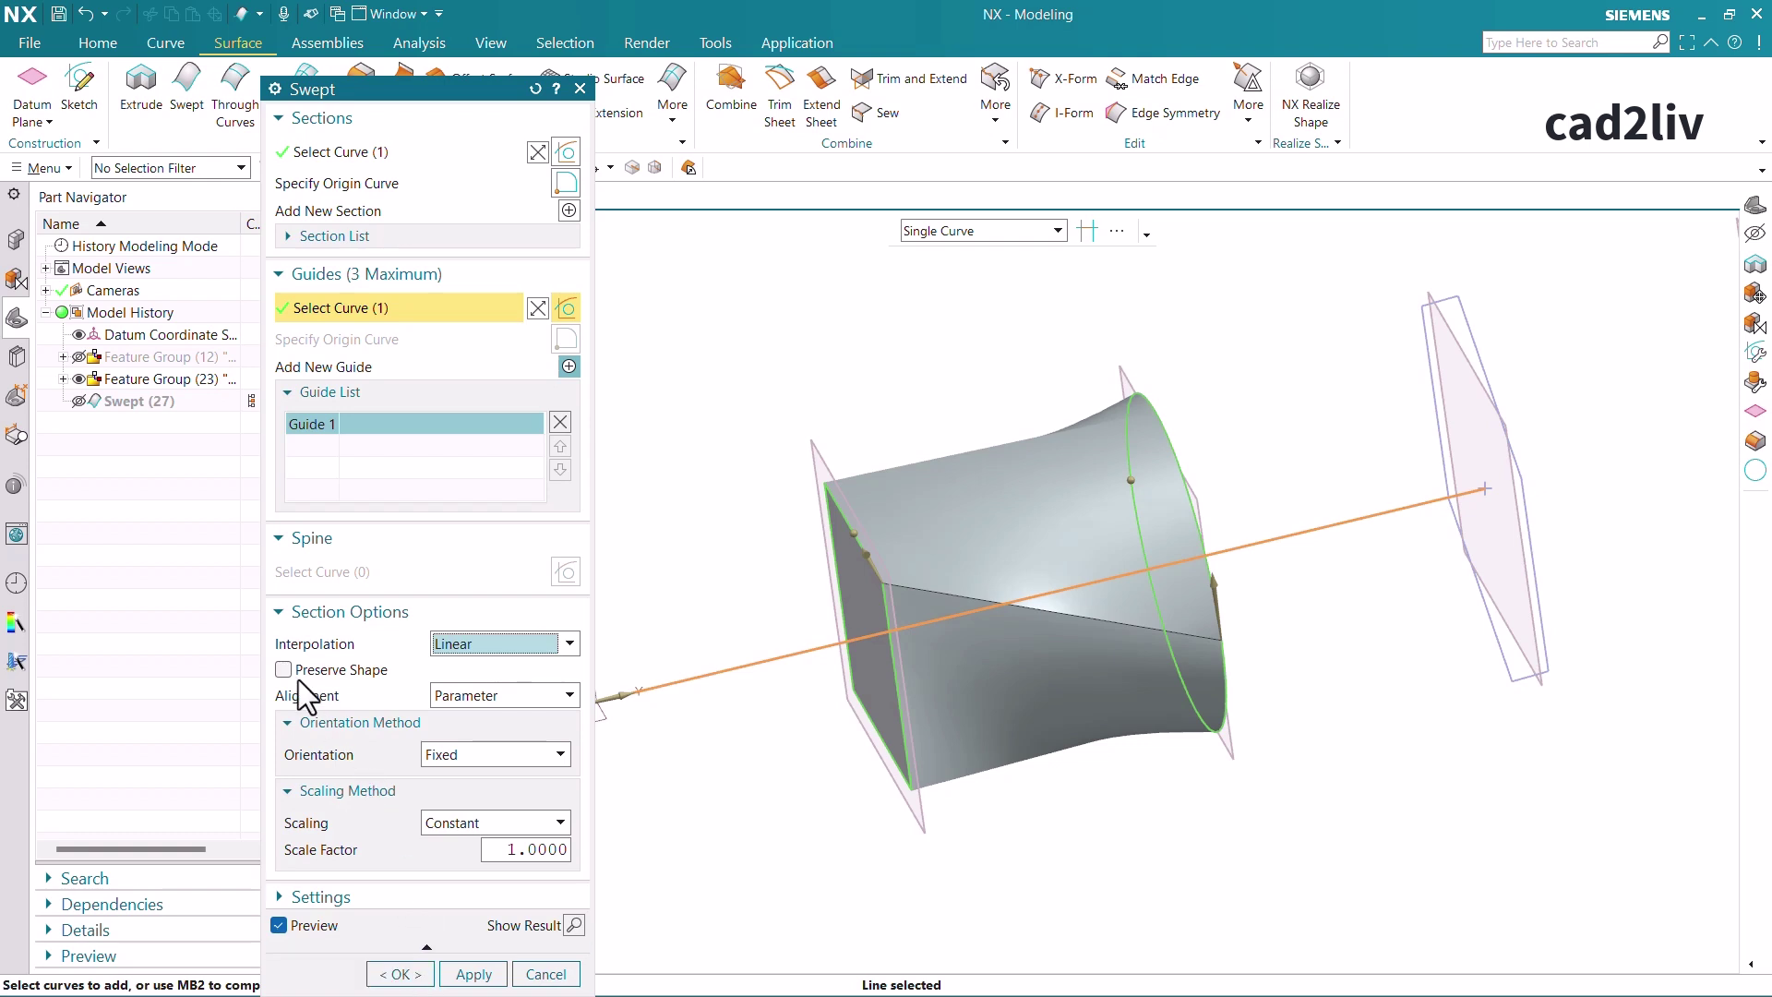
Create the swept body from the rectangle to the circle along the straight guide
{"action": "left_click", "coordinate": [399, 974]}
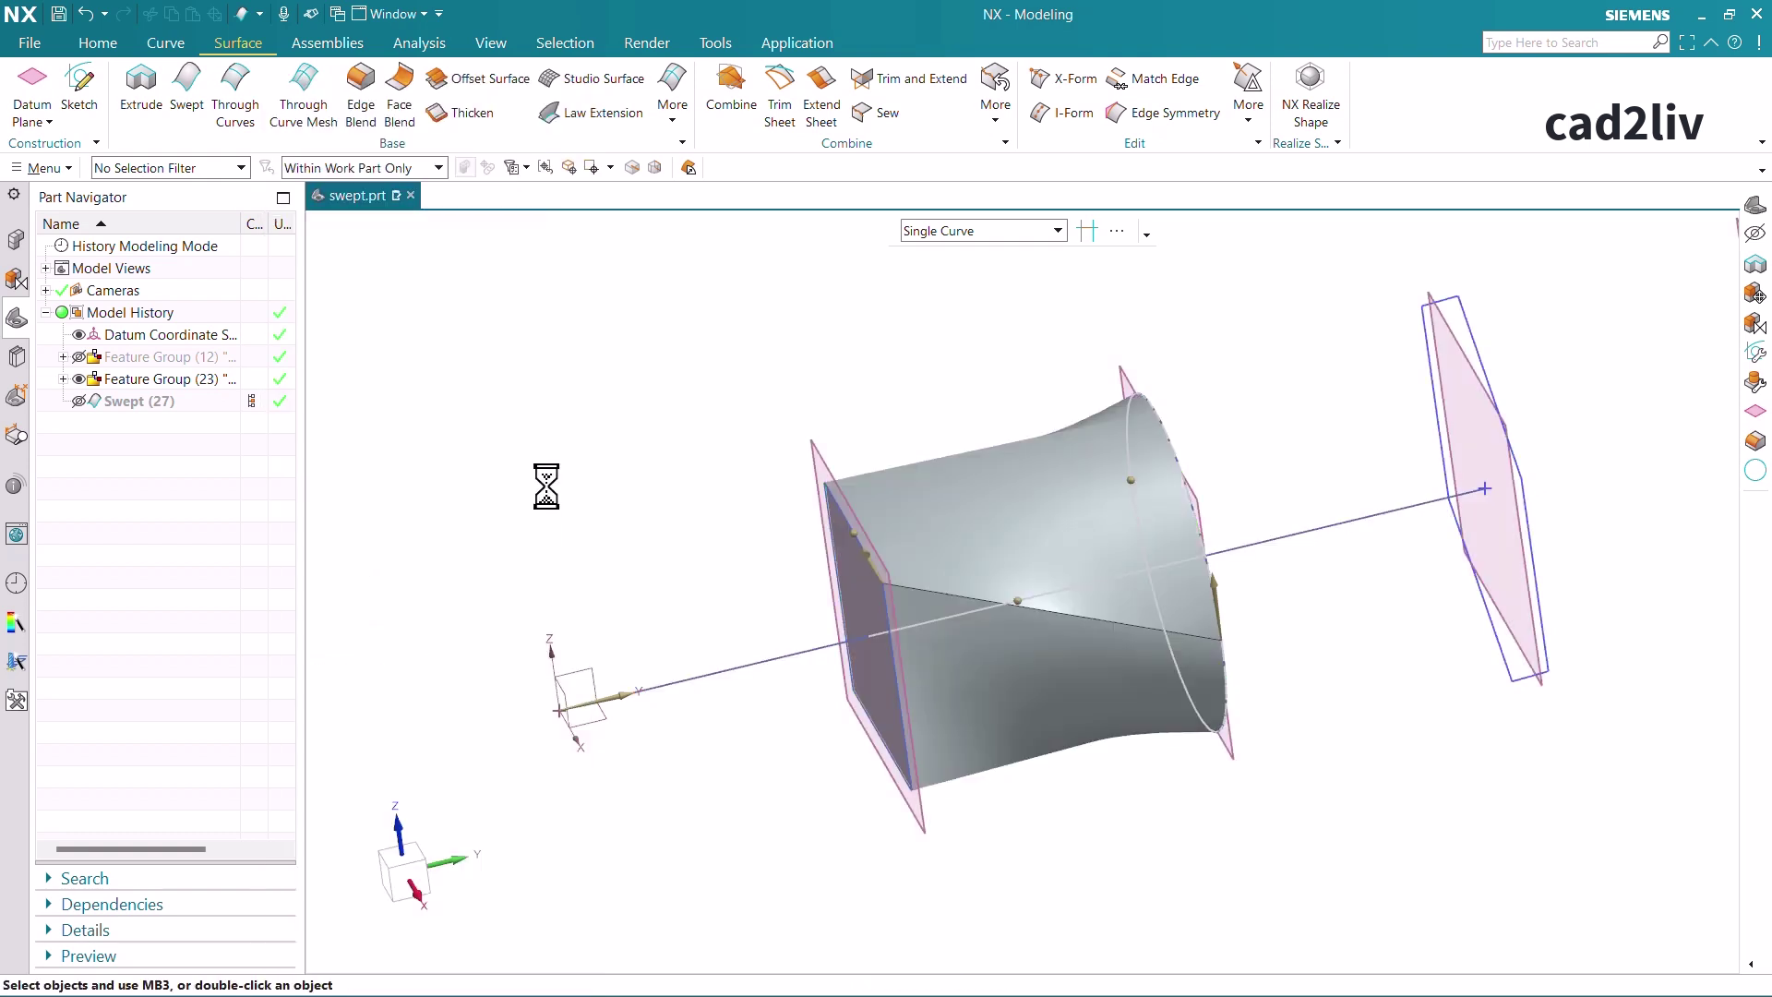
{"action": "middle_click_drag", "start_coordinate": [481, 322], "coordinate": [392, 229]}
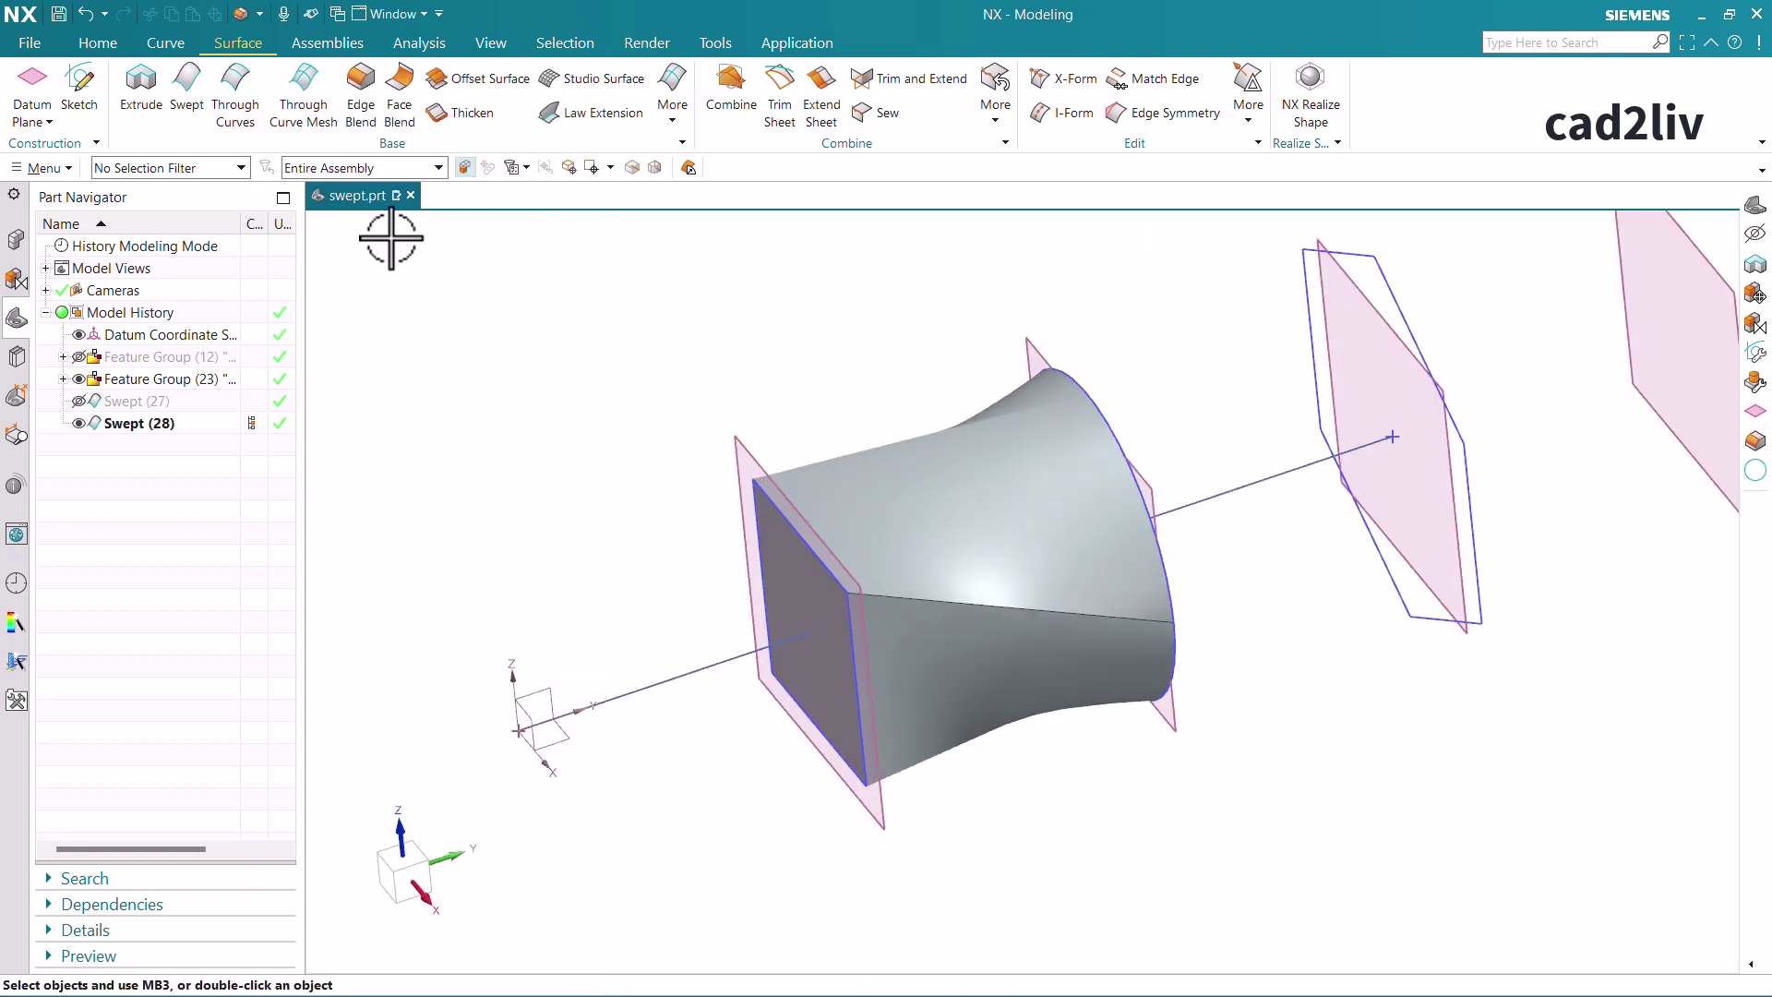
{"action": "left_click", "coordinate": [352, 101]}
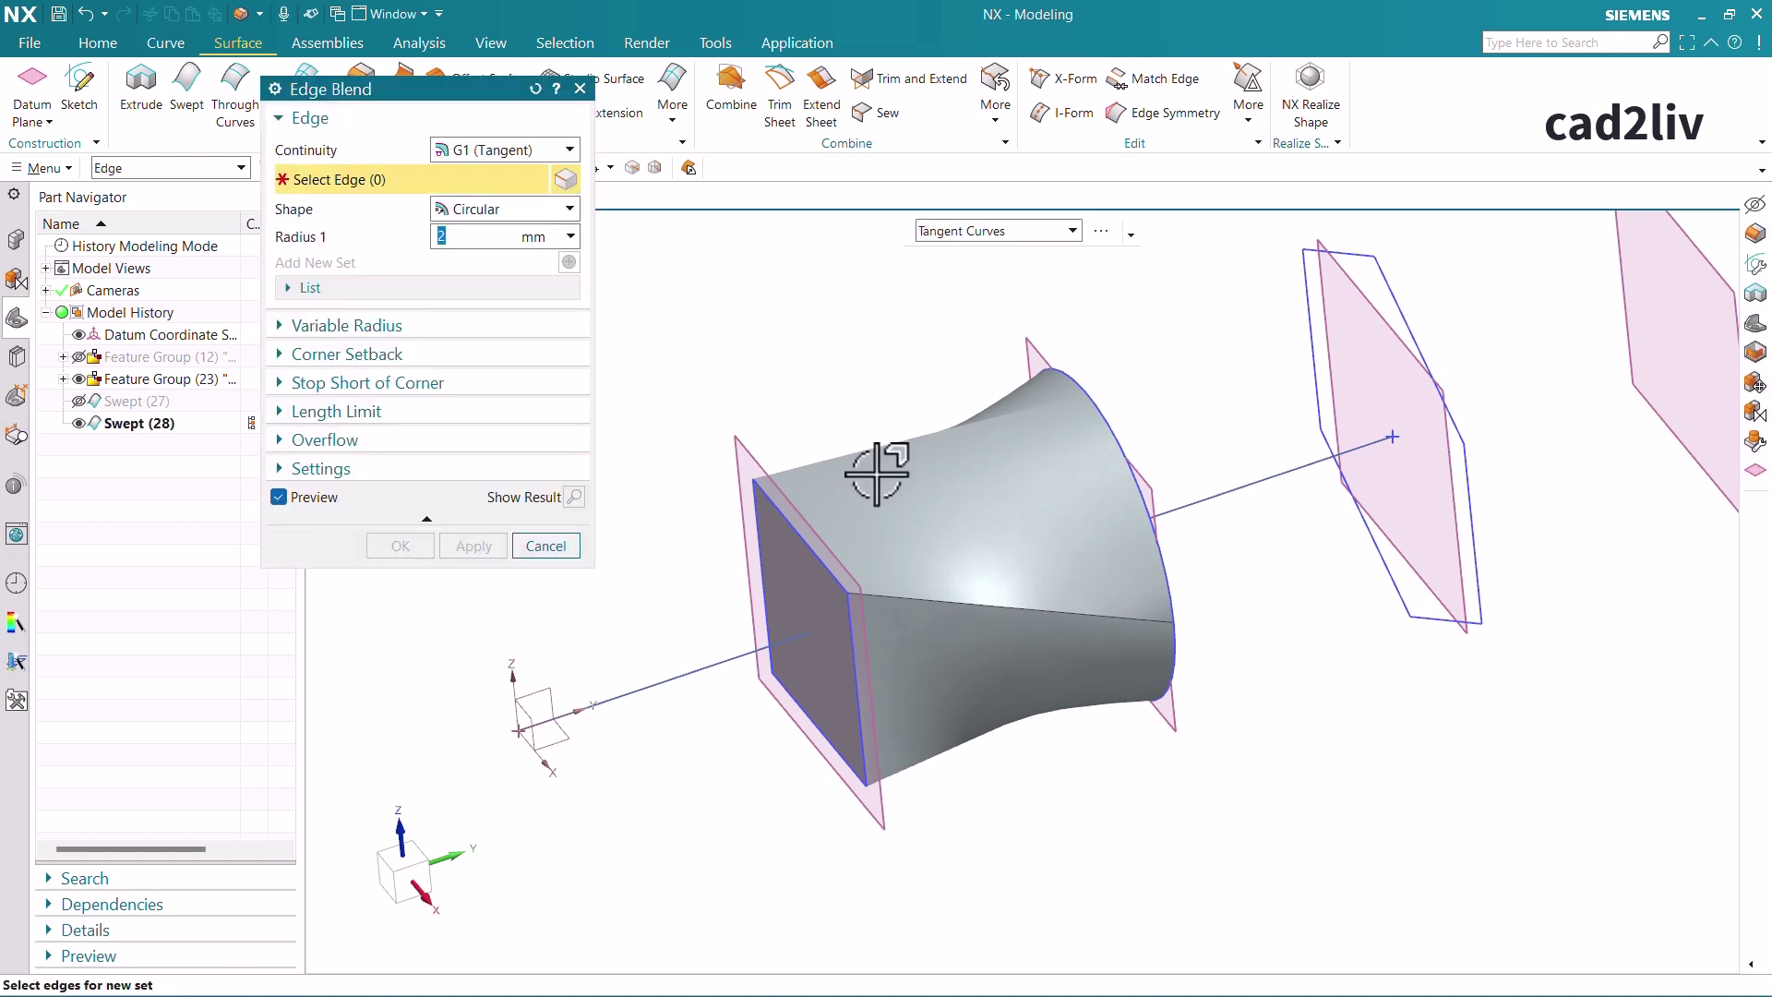
{"action": "middle_click_drag", "start_coordinate": [878, 467], "coordinate": [899, 500]}
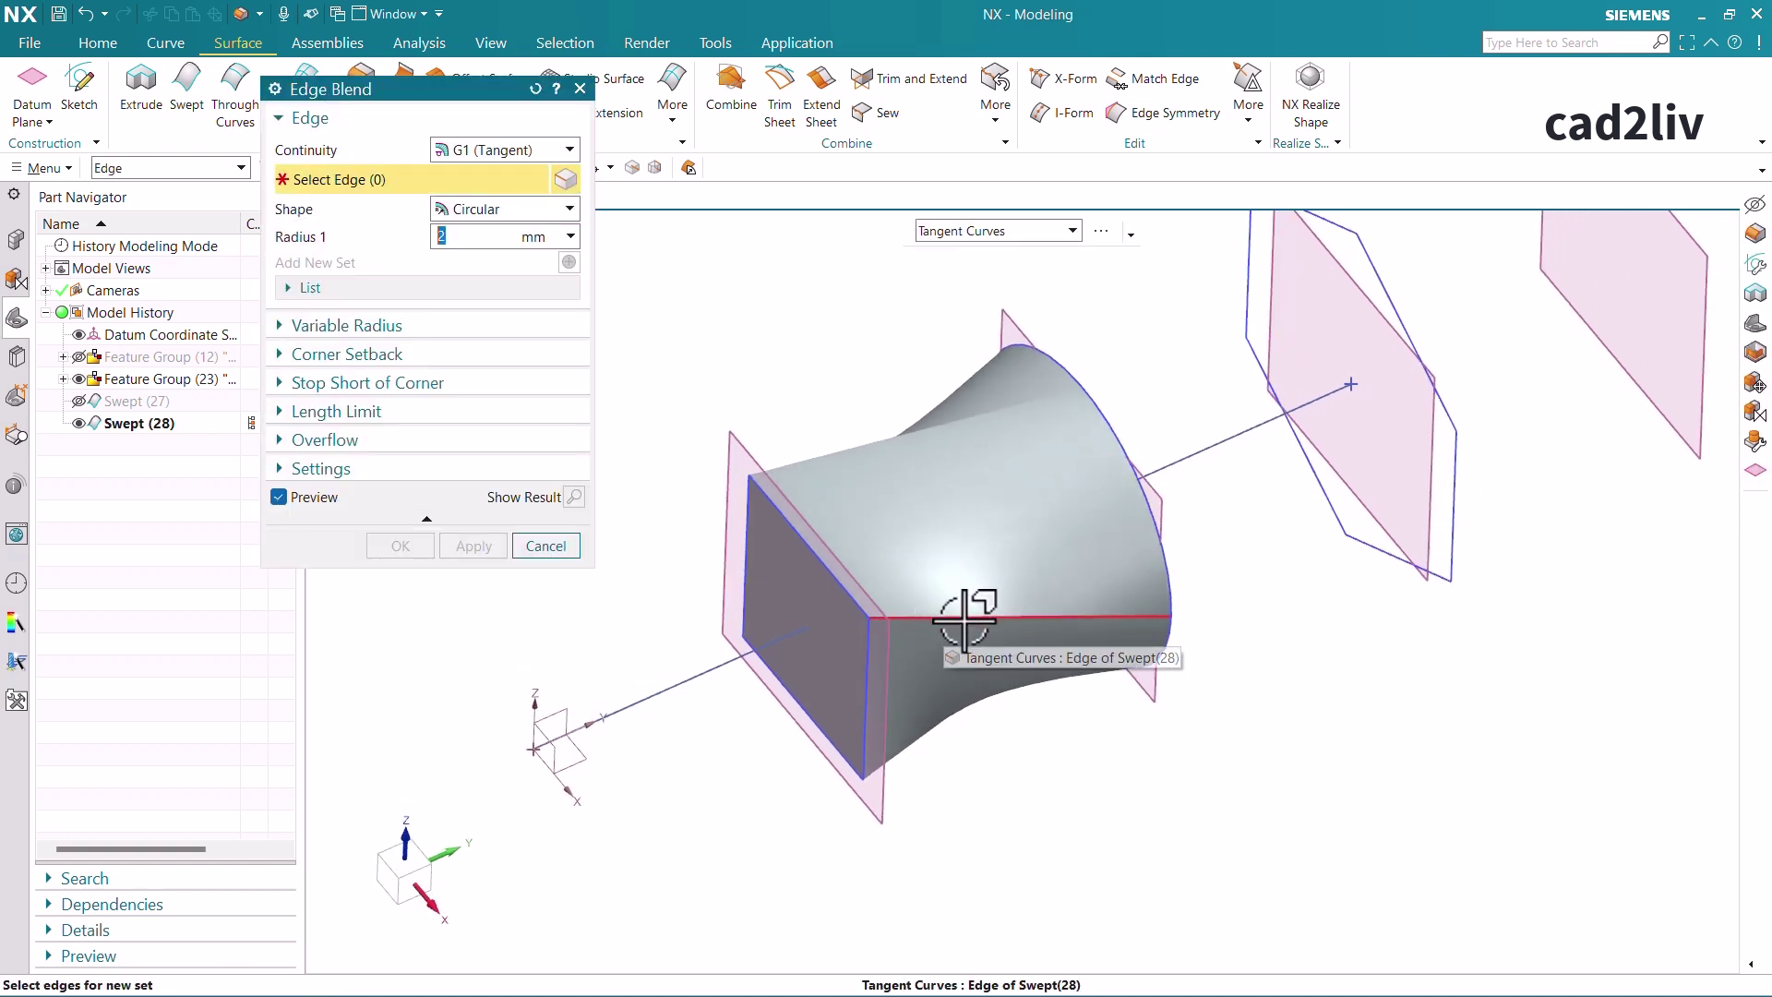
{"action": "middle_click_drag", "start_coordinate": [949, 554], "coordinate": [987, 600]}
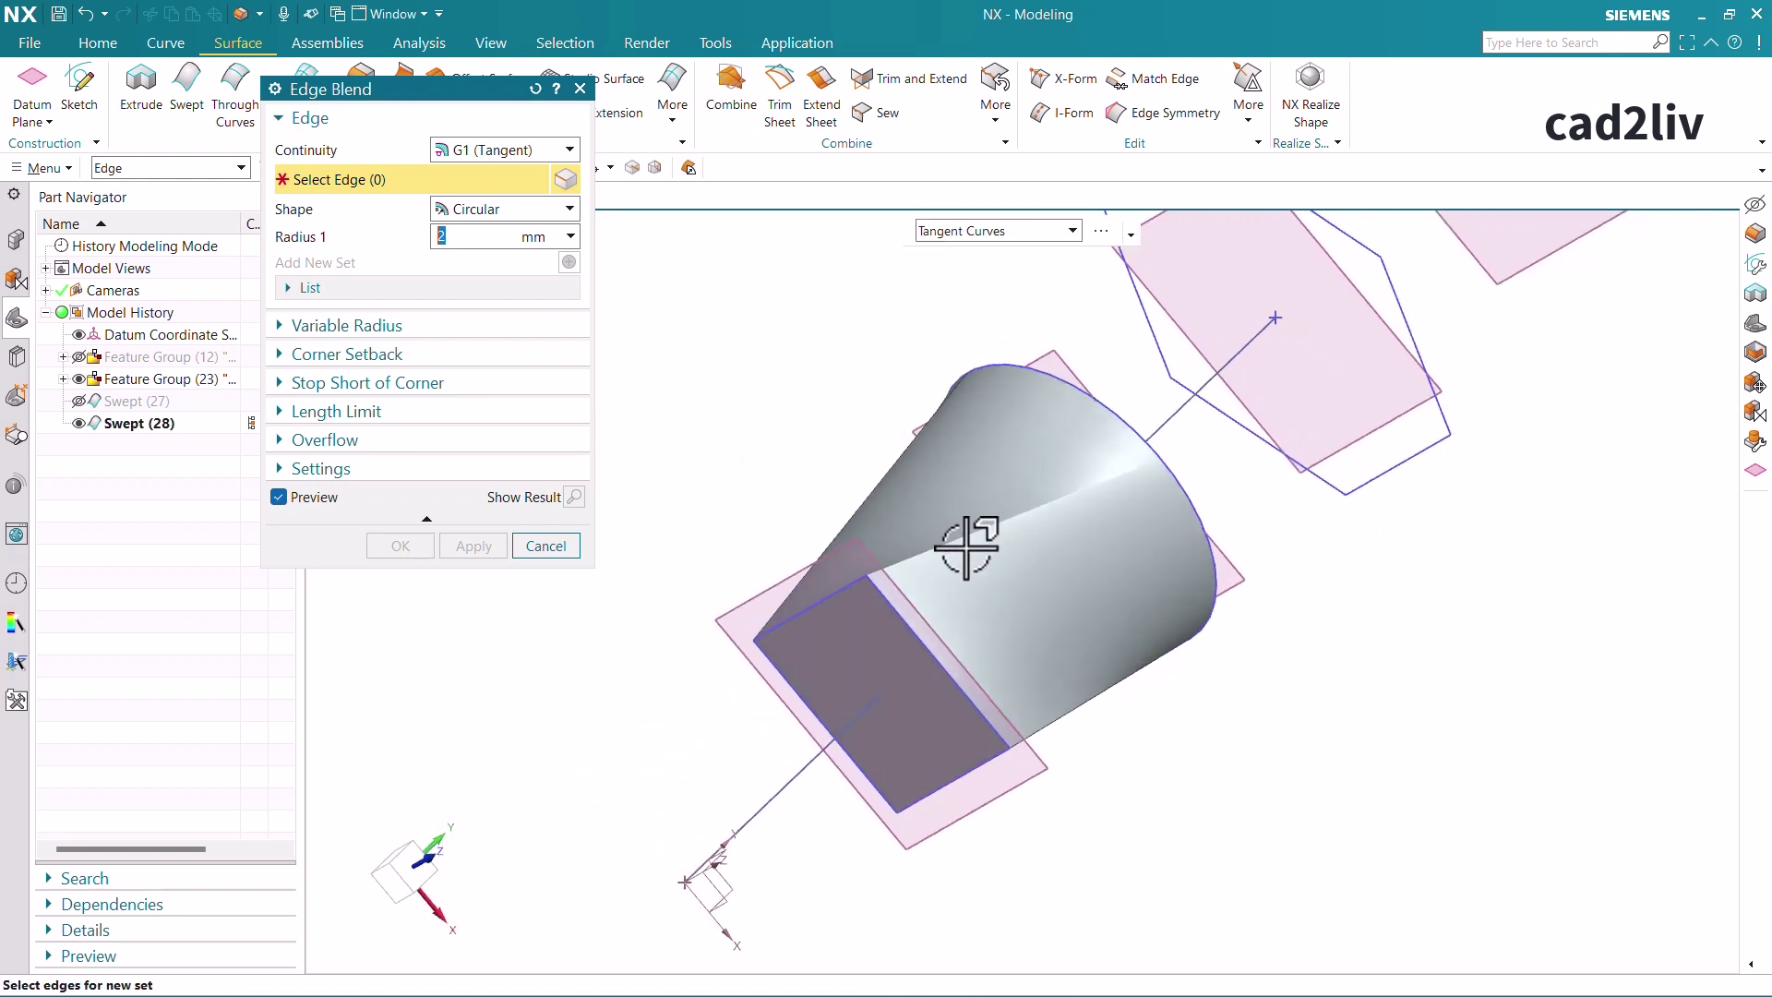
{"action": "middle_click_drag", "start_coordinate": [963, 540], "coordinate": [955, 570]}
{"action": "left_click", "coordinate": [565, 545]}
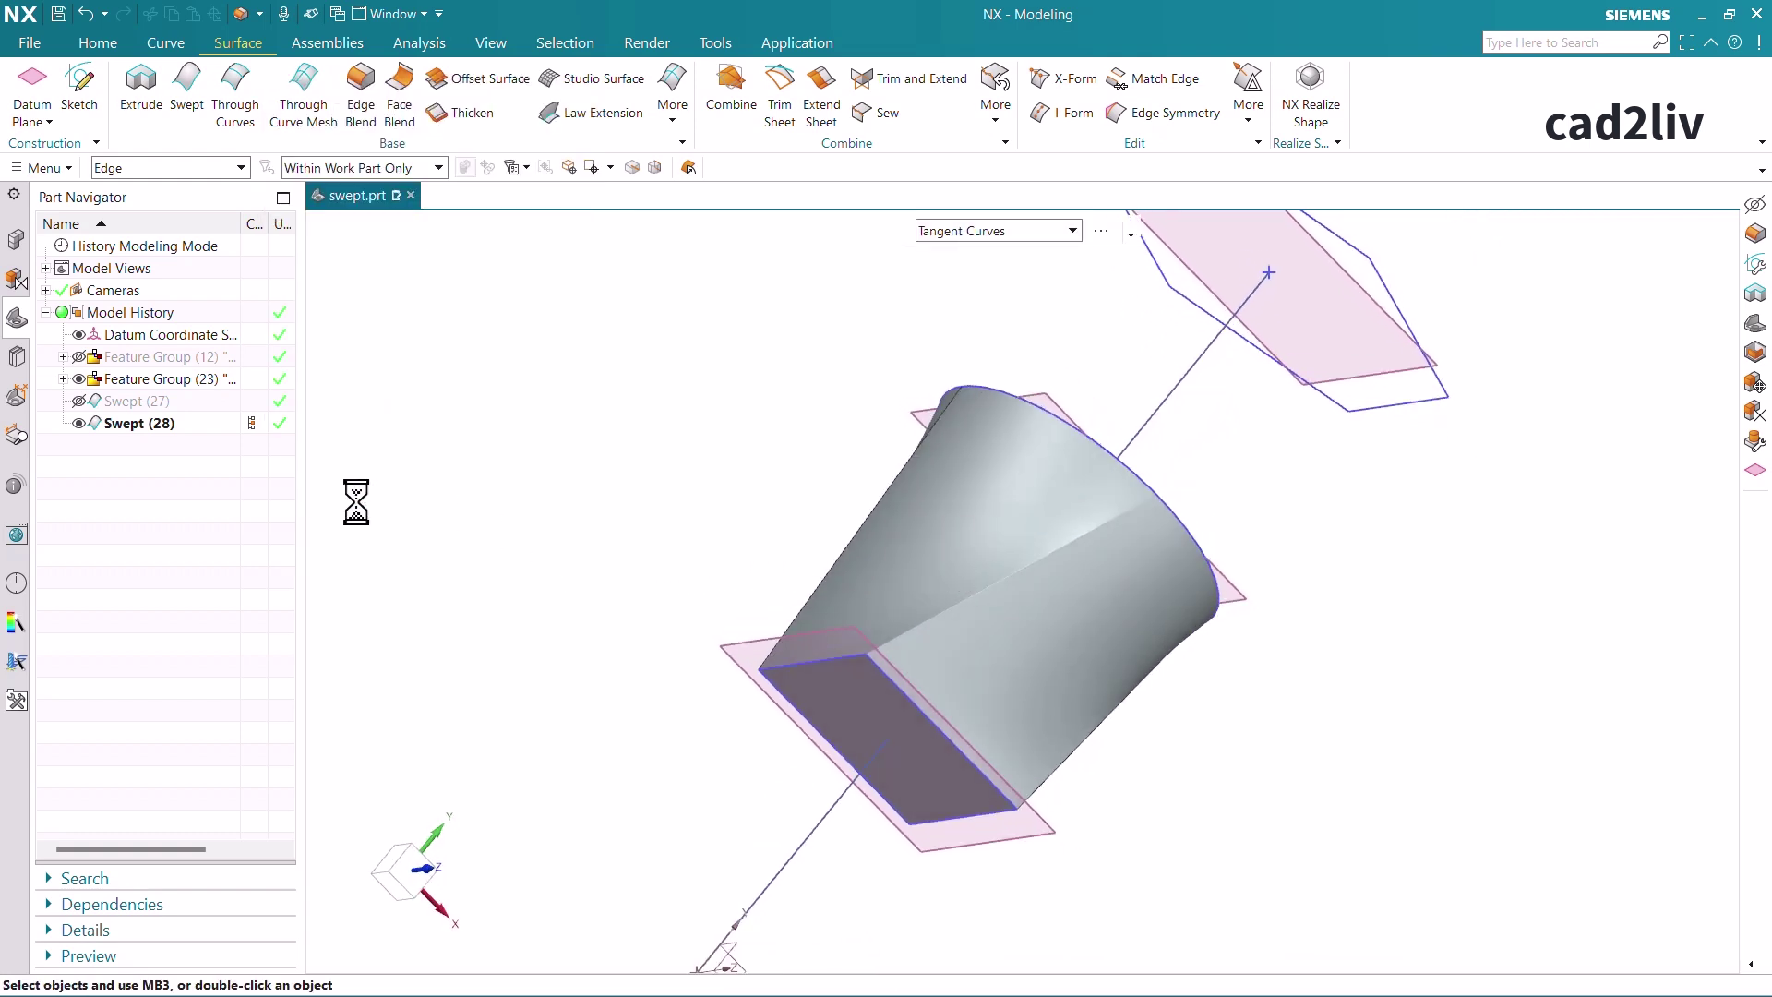
Edit the rectangle-to-circle swept body with rollback and turn on Preserve Shape
{"action": "left_click", "coordinate": [142, 425]}
{"action": "right_click", "coordinate": [142, 426]}
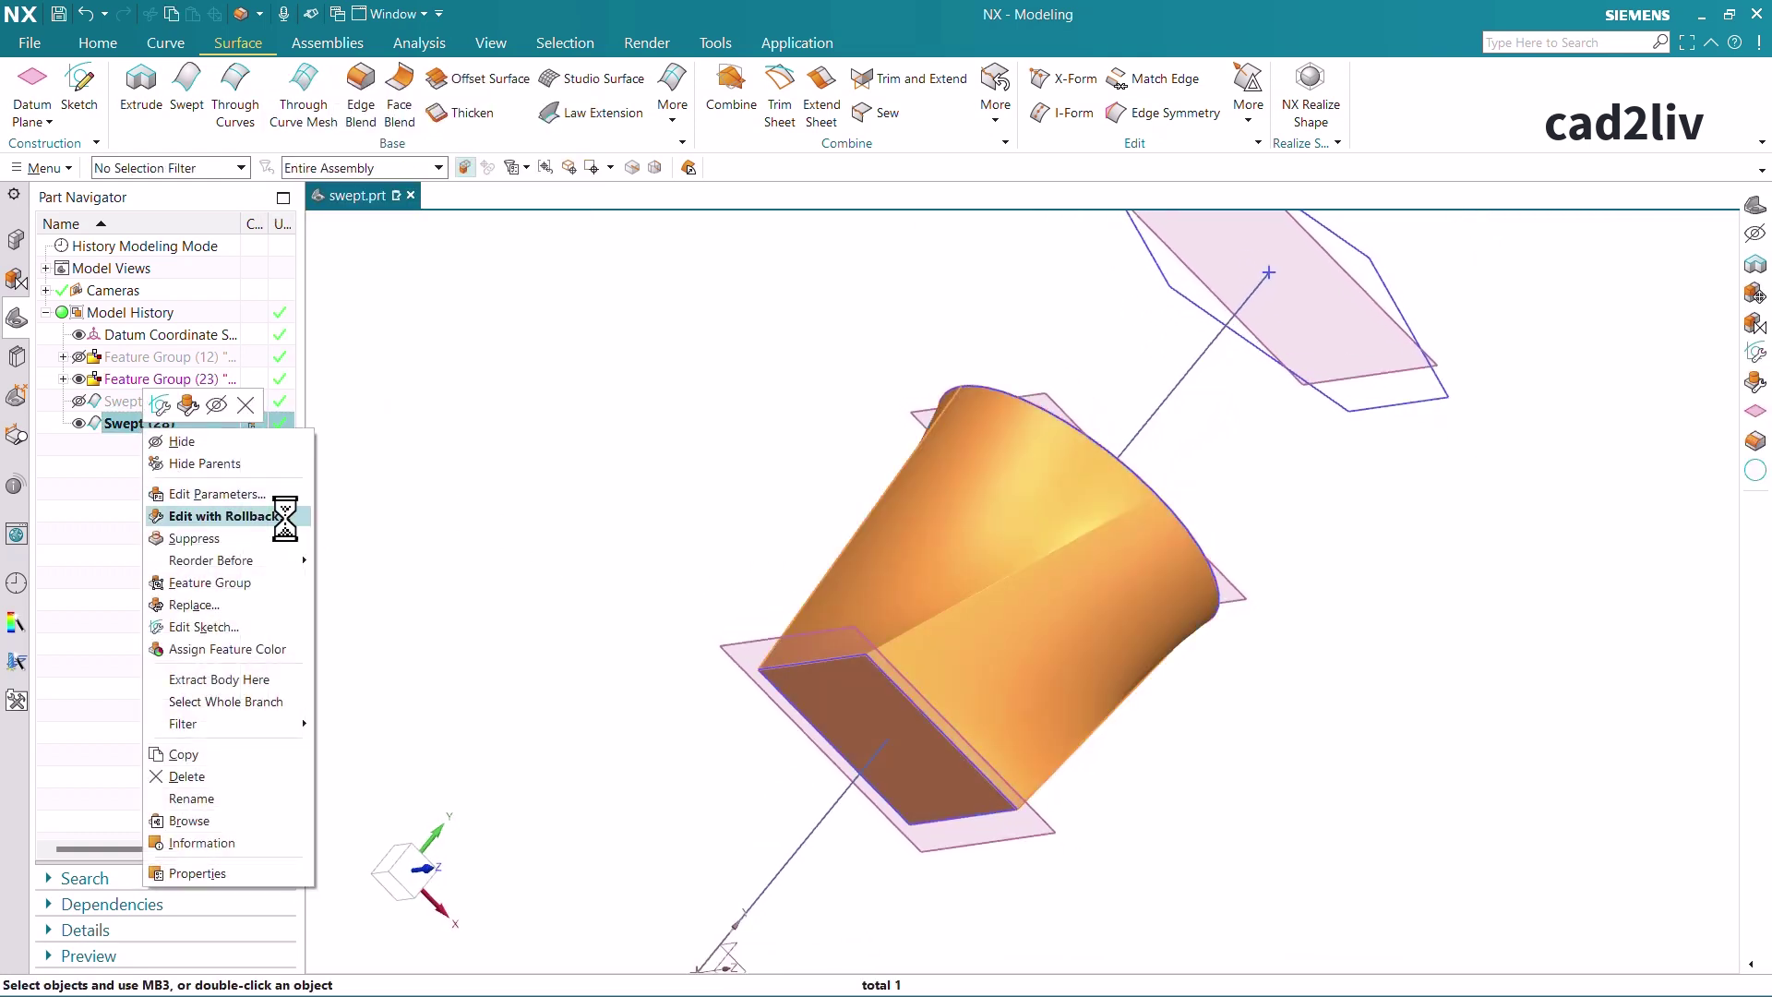
{"action": "left_click", "coordinate": [282, 515]}
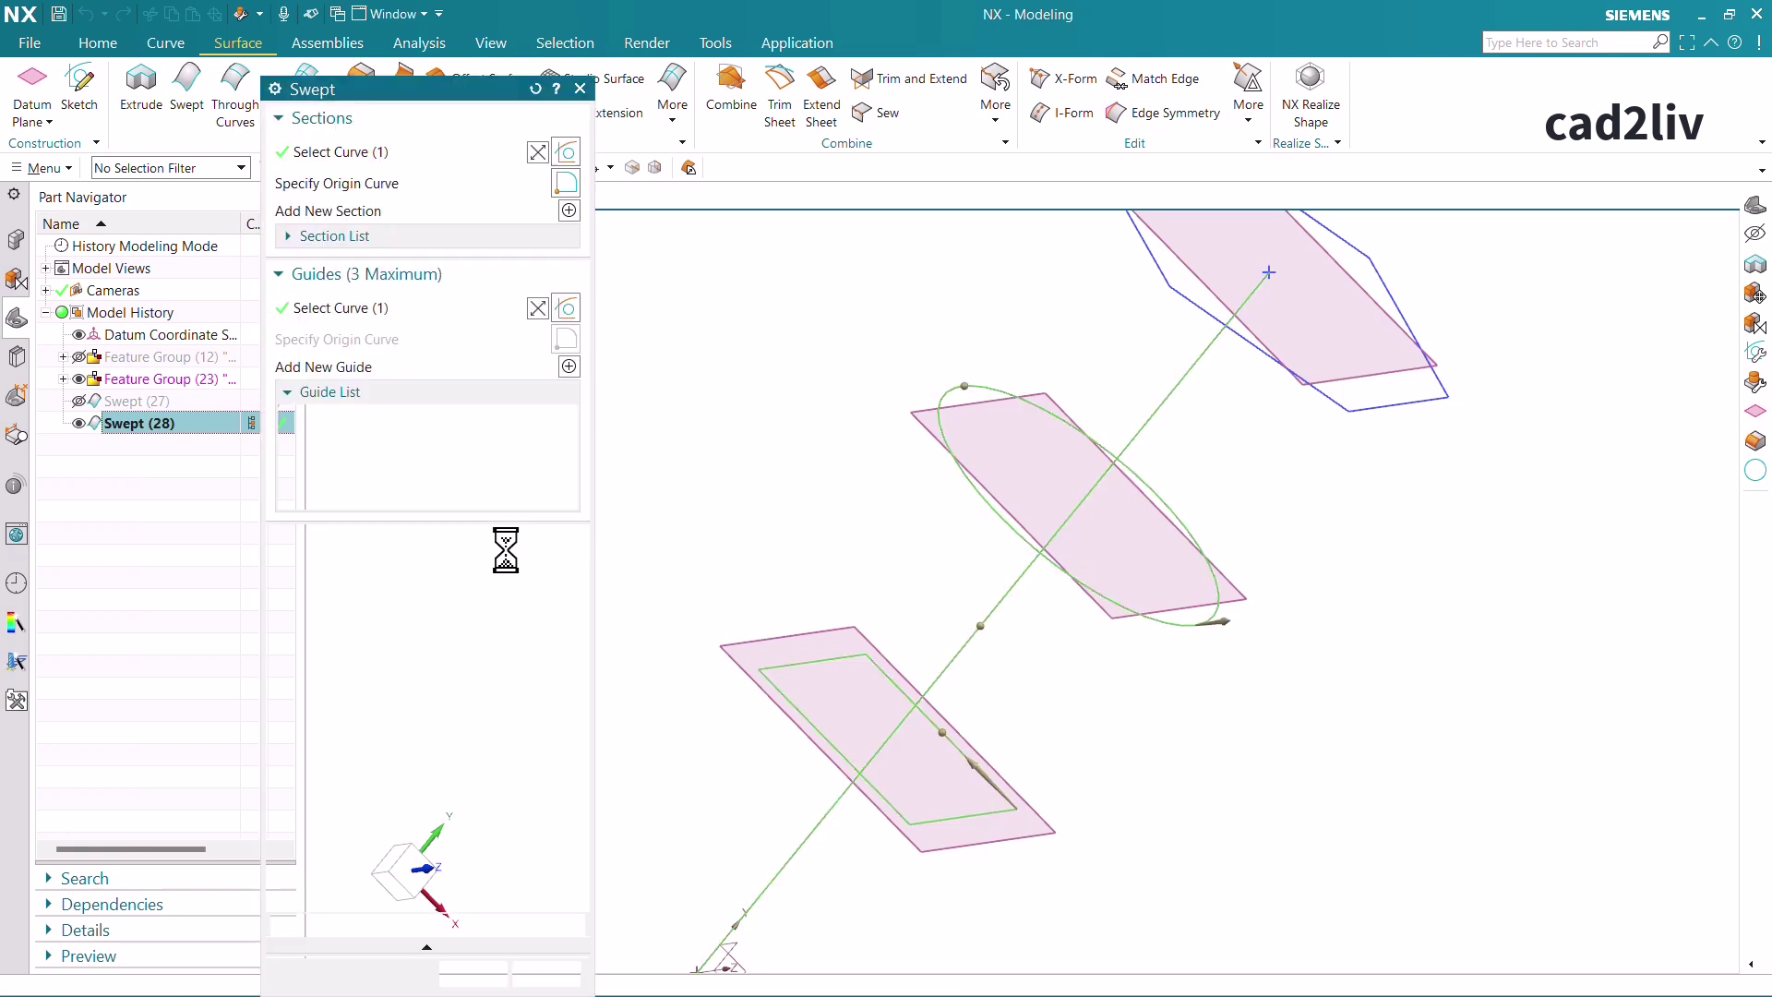
{"action": "left_click", "coordinate": [331, 670]}
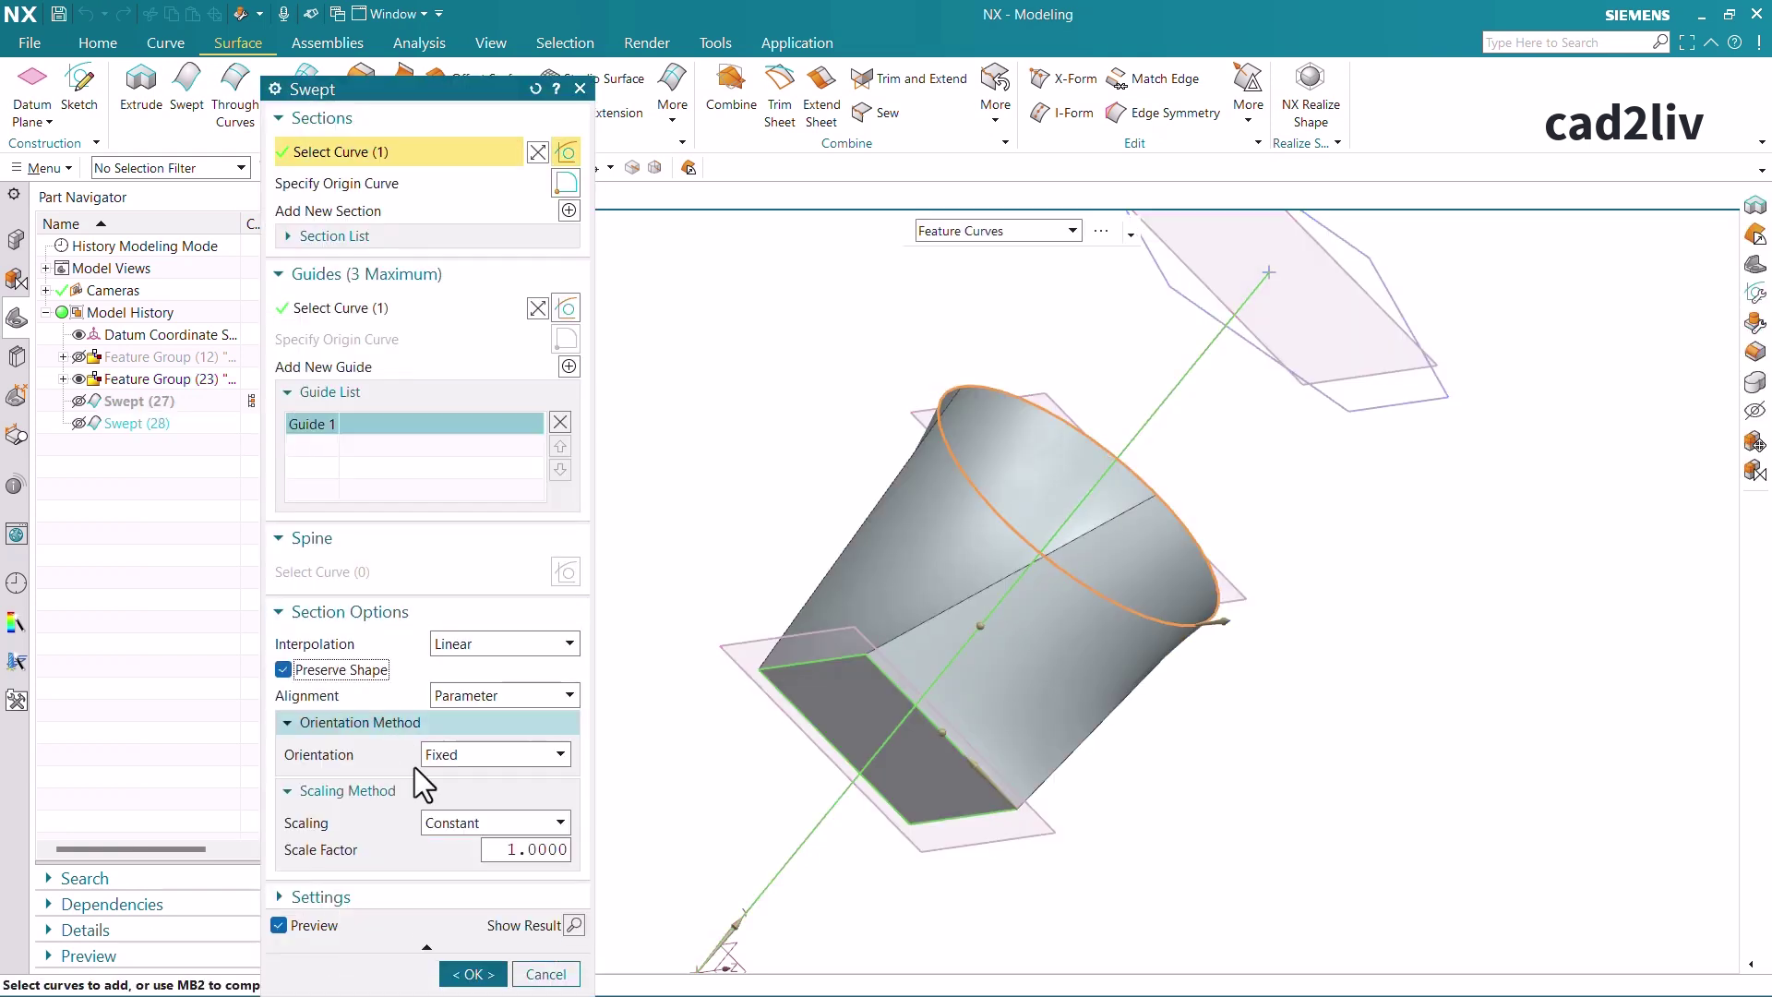
{"action": "left_click", "coordinate": [475, 975]}
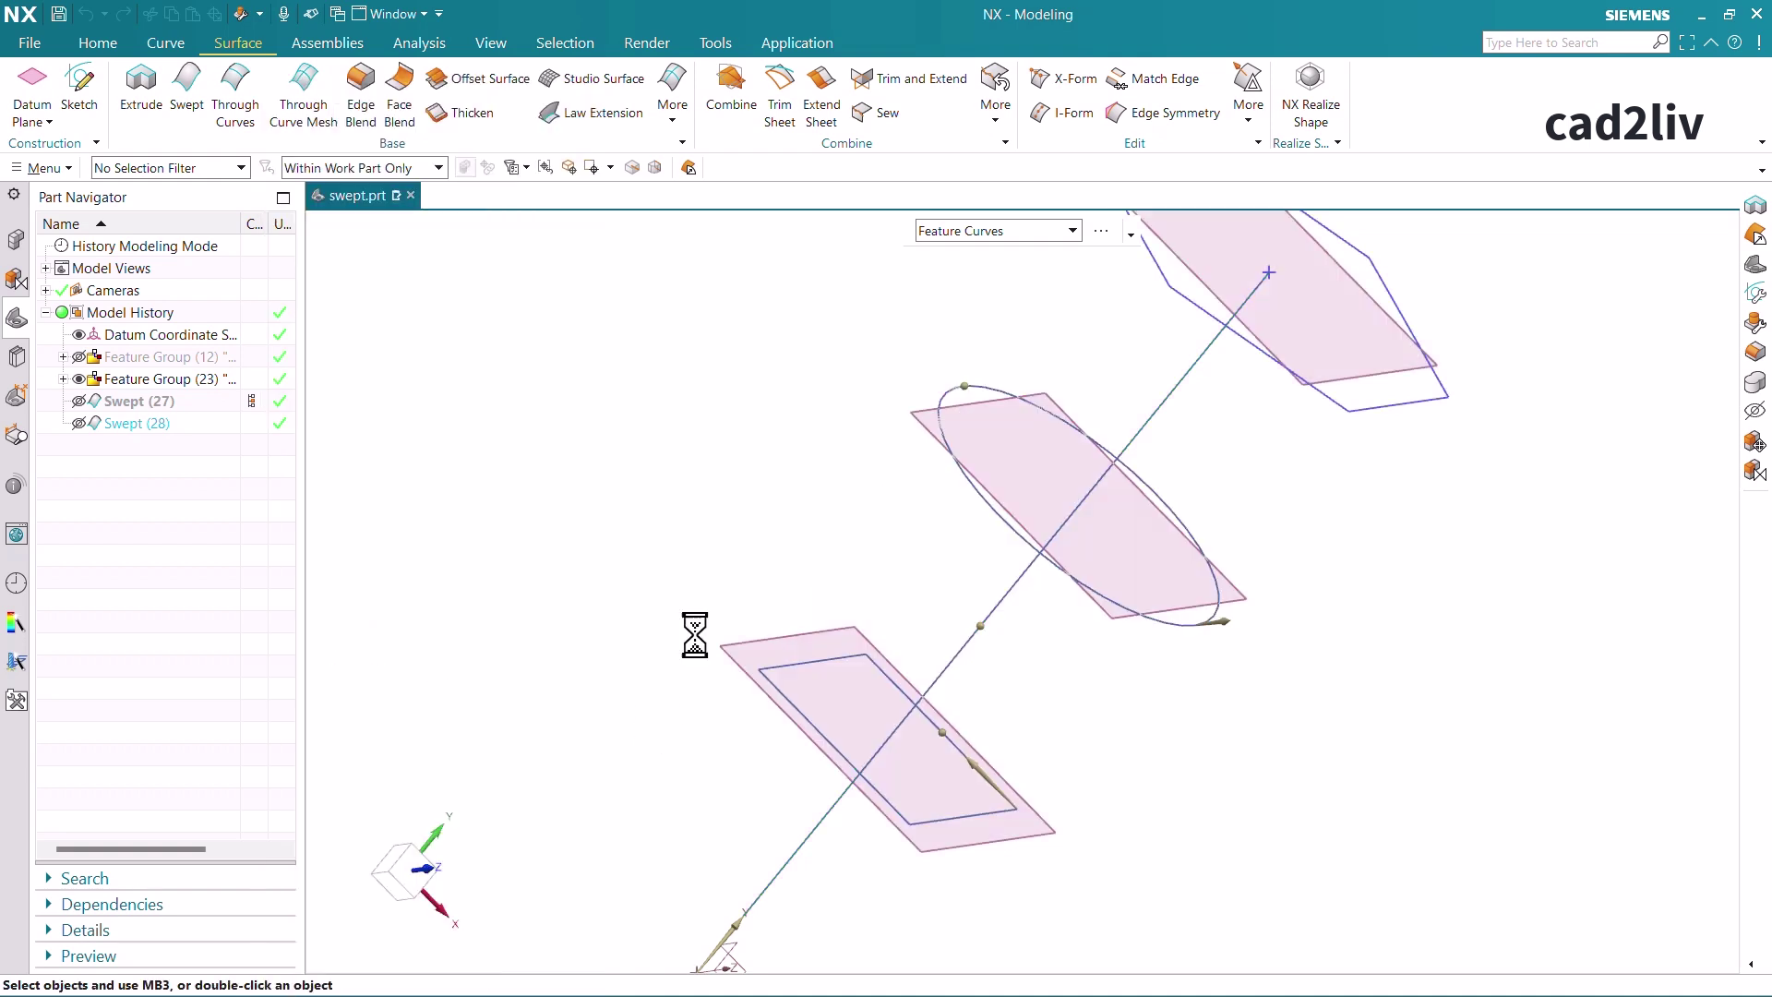
Try a 50 mm Edge Blend on the lengthwise edge of the rectangle-to-circle swept body, then undo it
{"action": "left_click", "coordinate": [362, 92]}
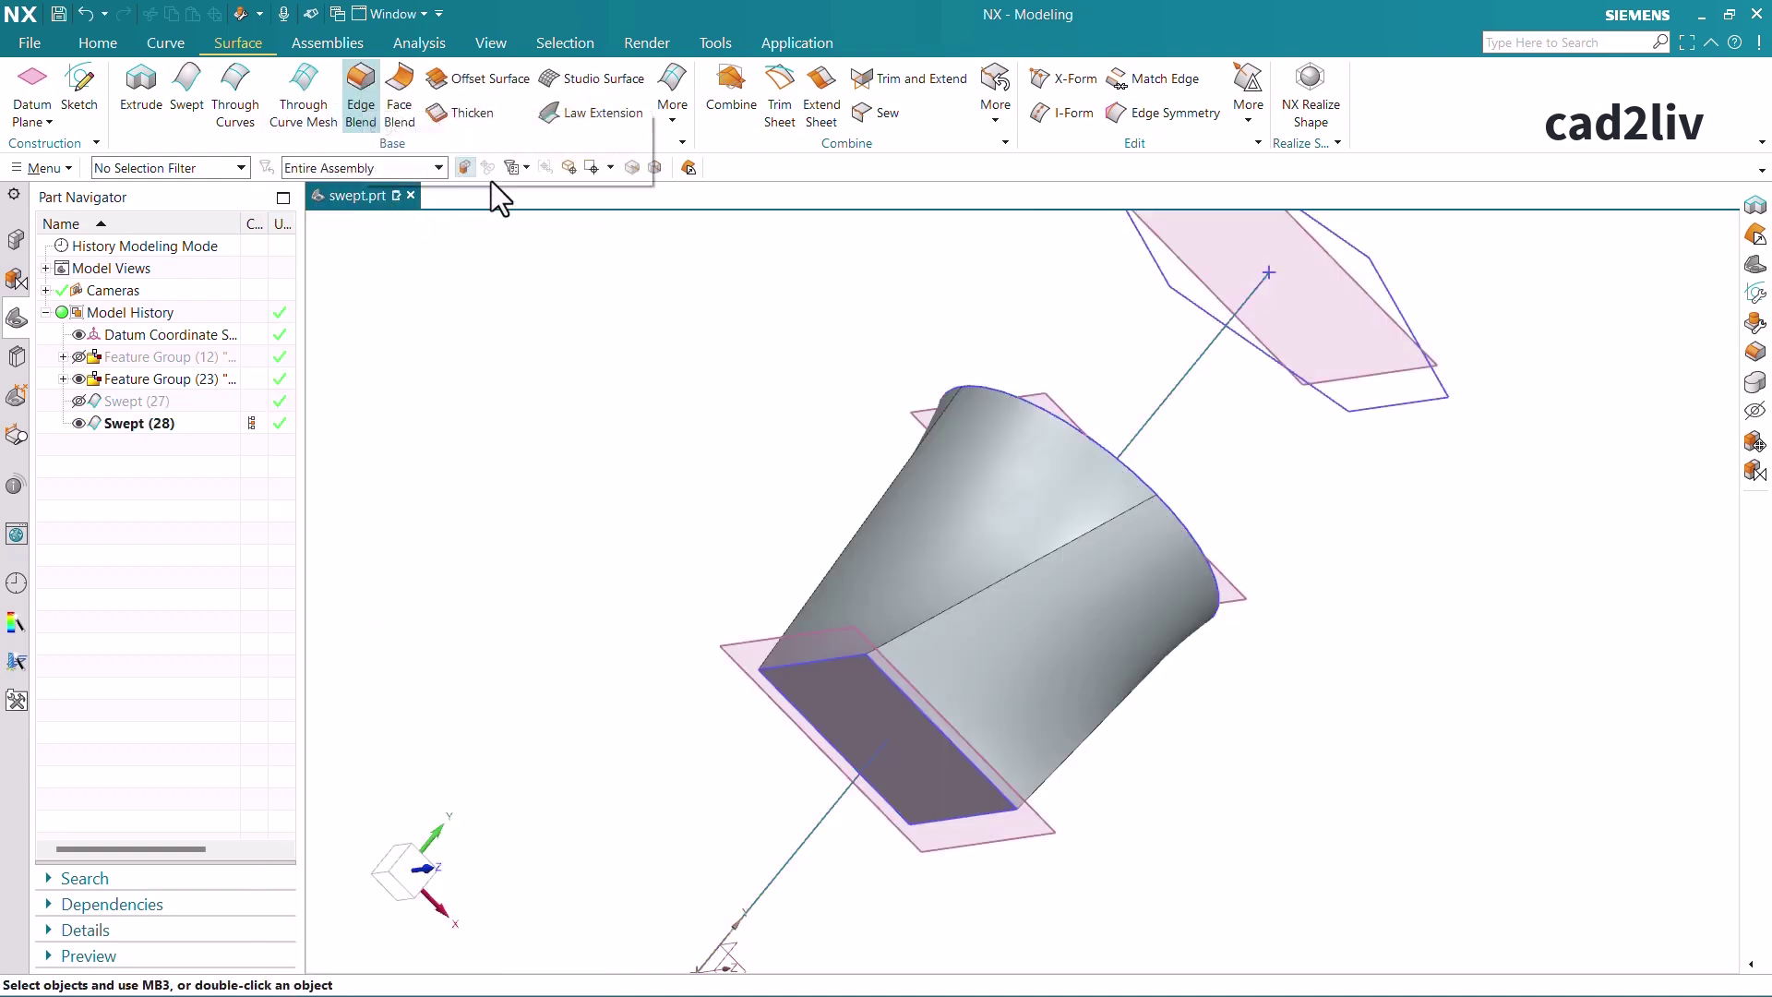
{"action": "left_click", "coordinate": [969, 596]}
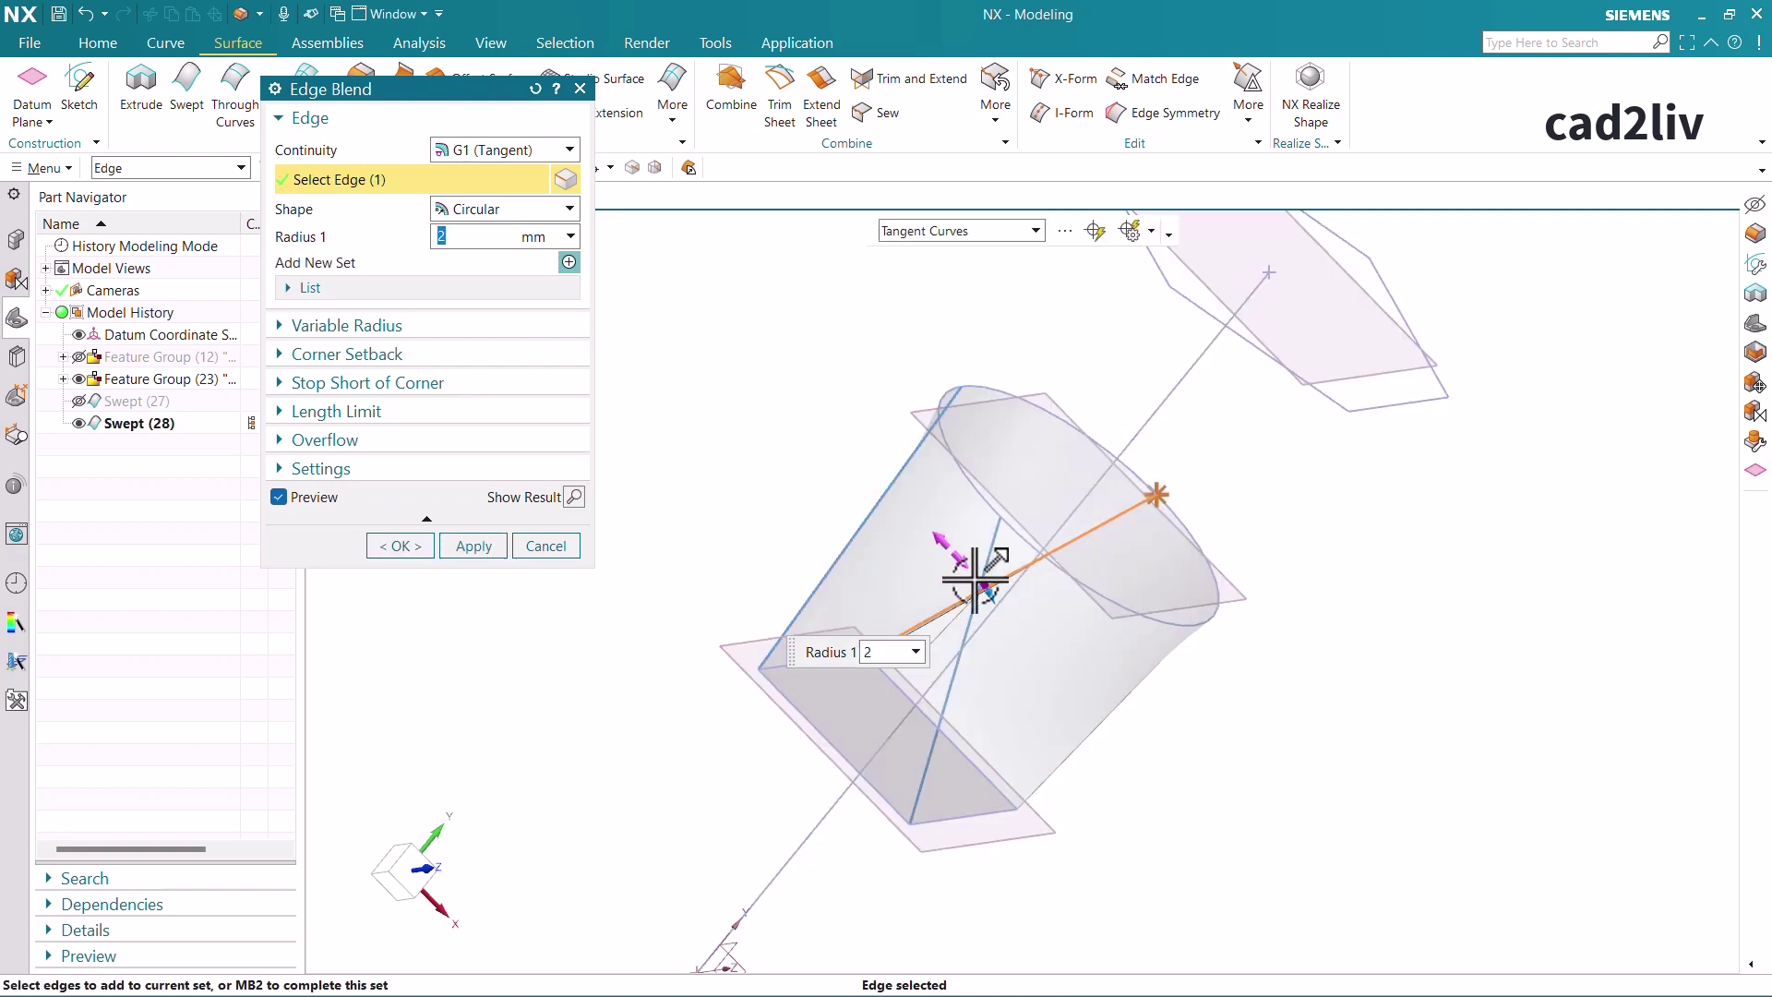
{"action": "left_click_drag", "start_coordinate": [975, 578], "coordinate": [939, 534]}
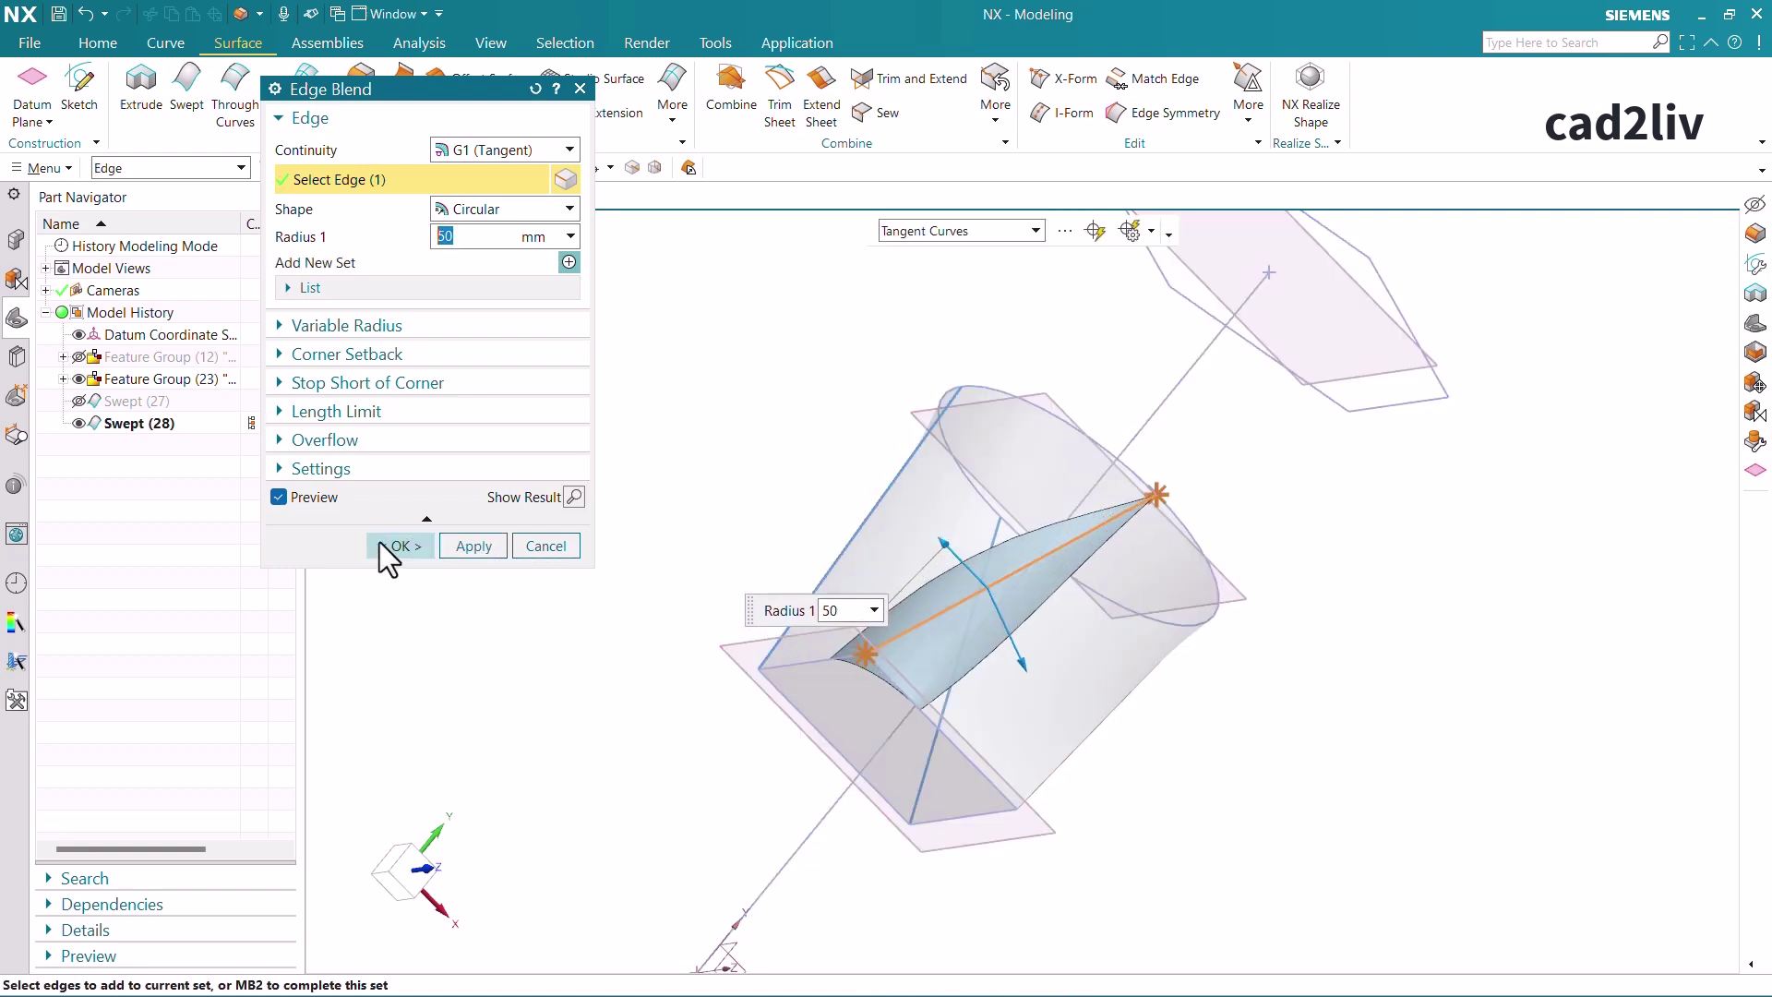
{"action": "left_click", "coordinate": [394, 546]}
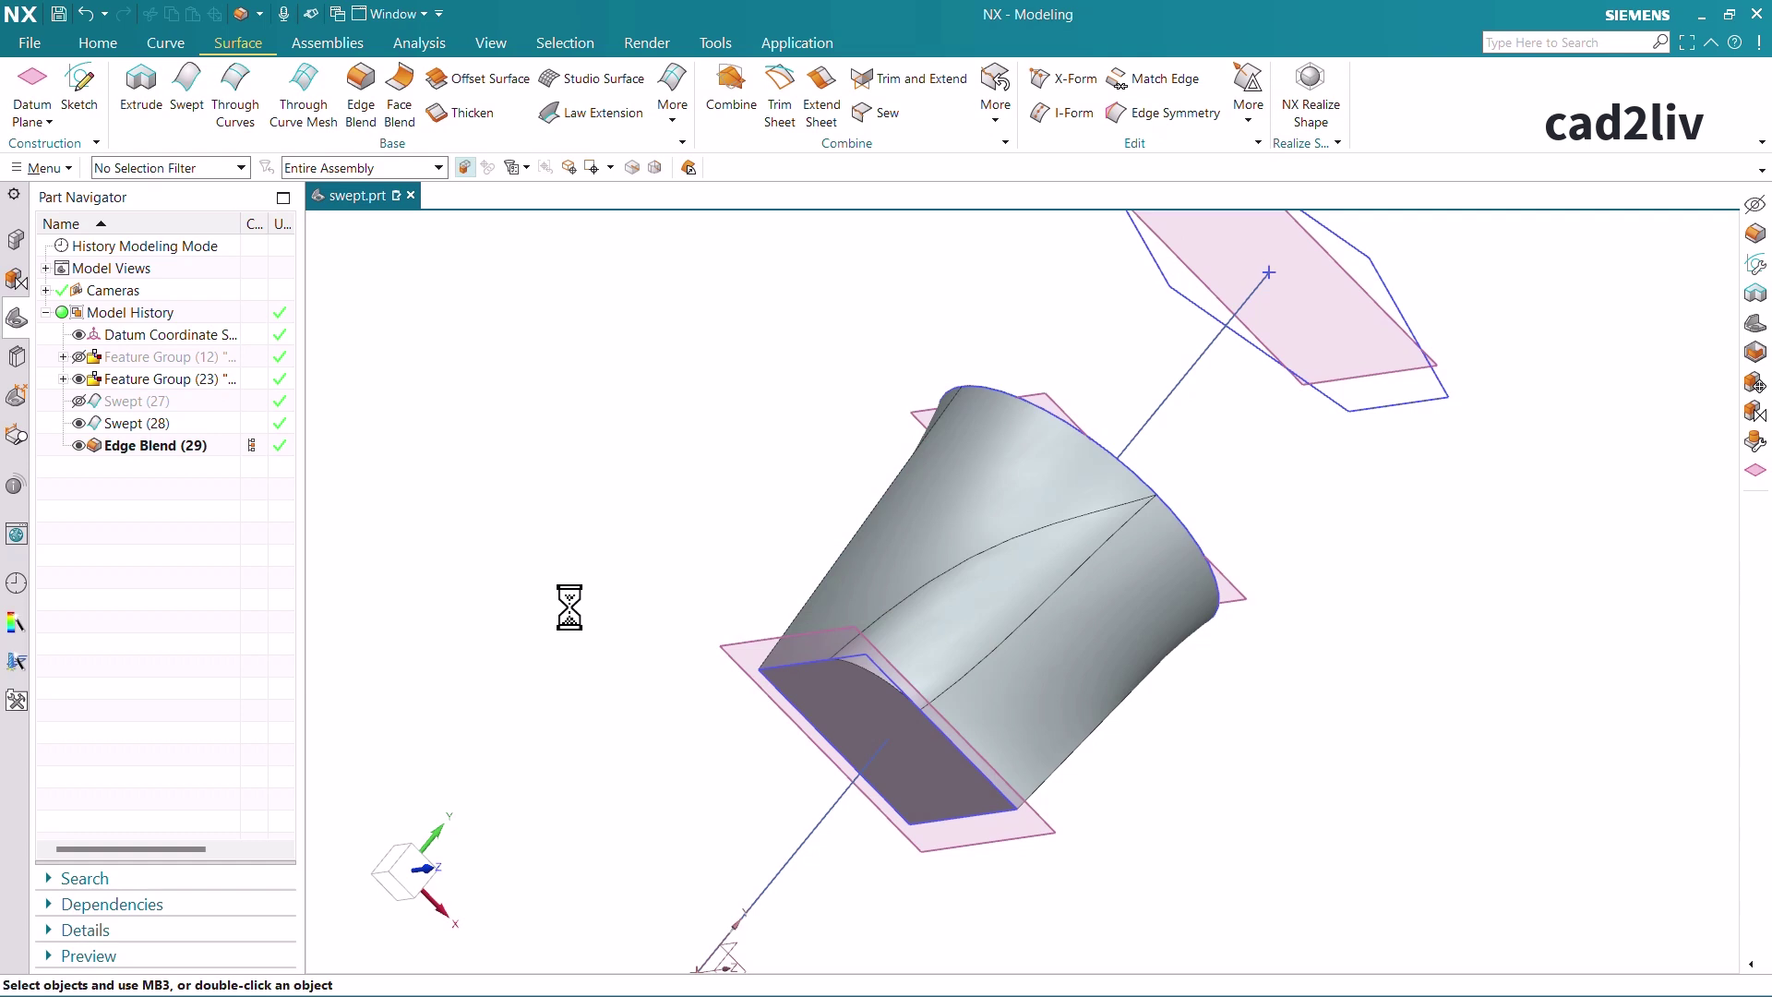
{"action": "key", "text": "ctrl+z"}
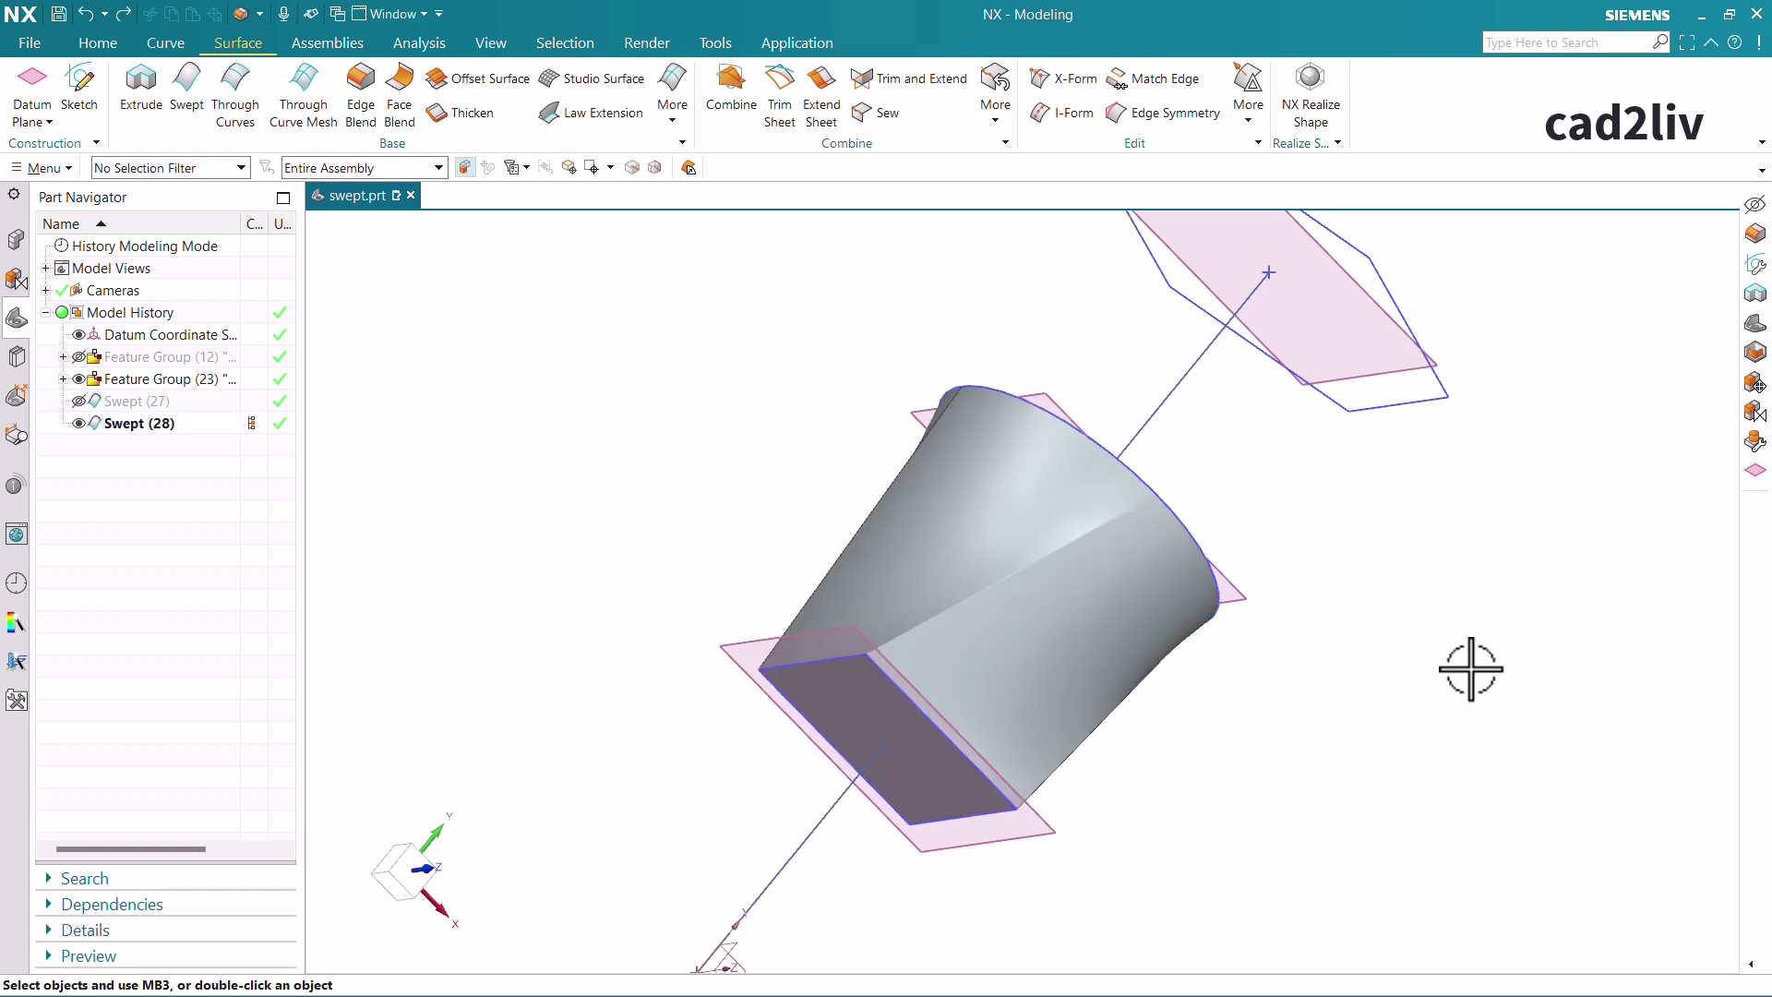
{"action": "key", "text": "ctrl+z"}
{"action": "key", "text": "Home"}
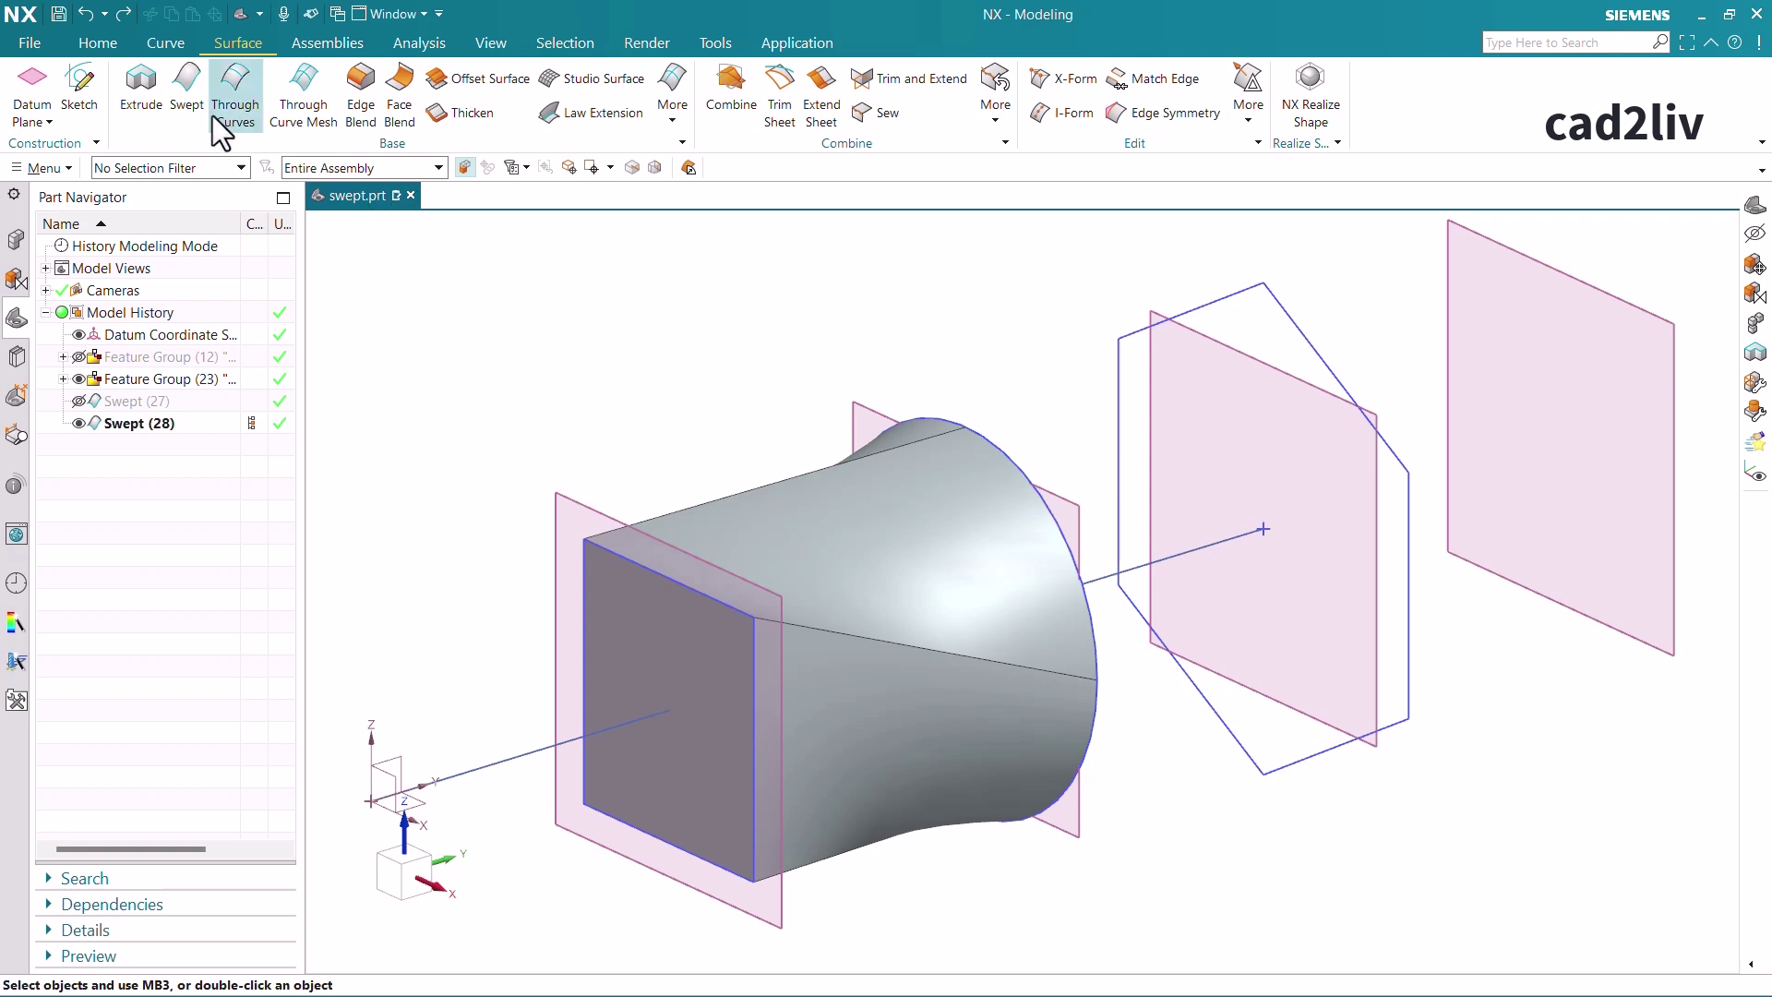
{"action": "left_click", "coordinate": [186, 99]}
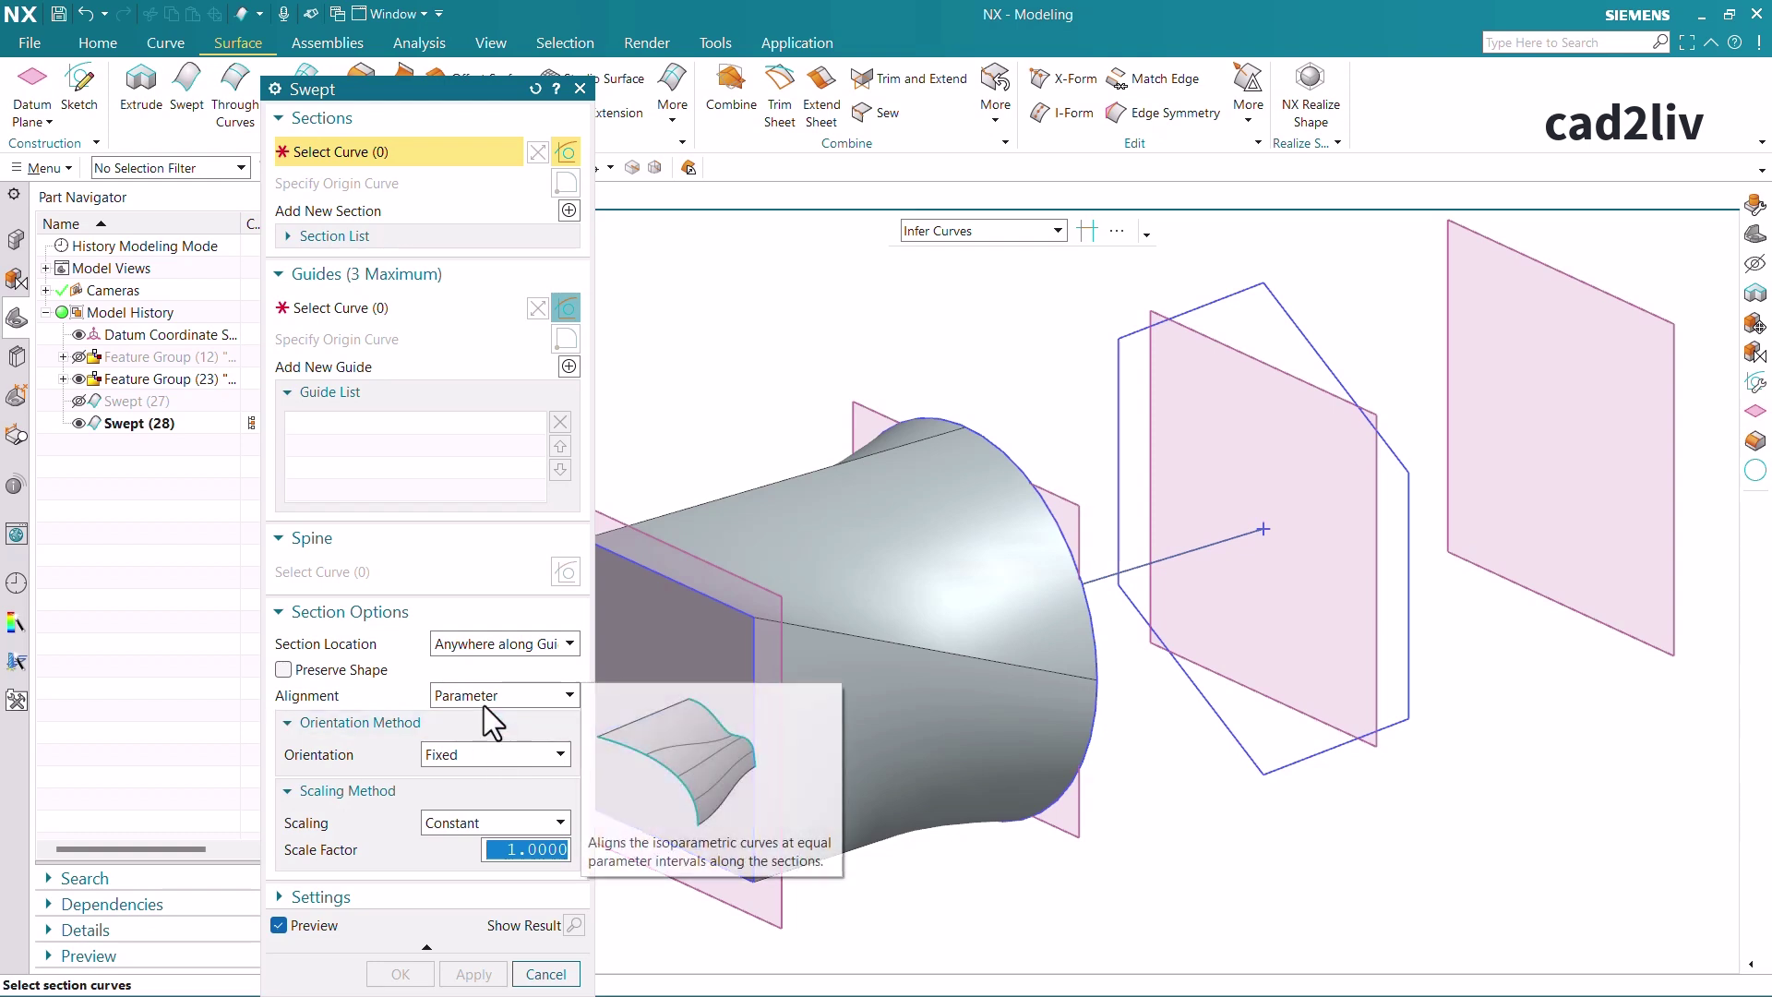
{"action": "left_click", "coordinate": [483, 705]}
{"action": "left_click", "coordinate": [490, 759]}
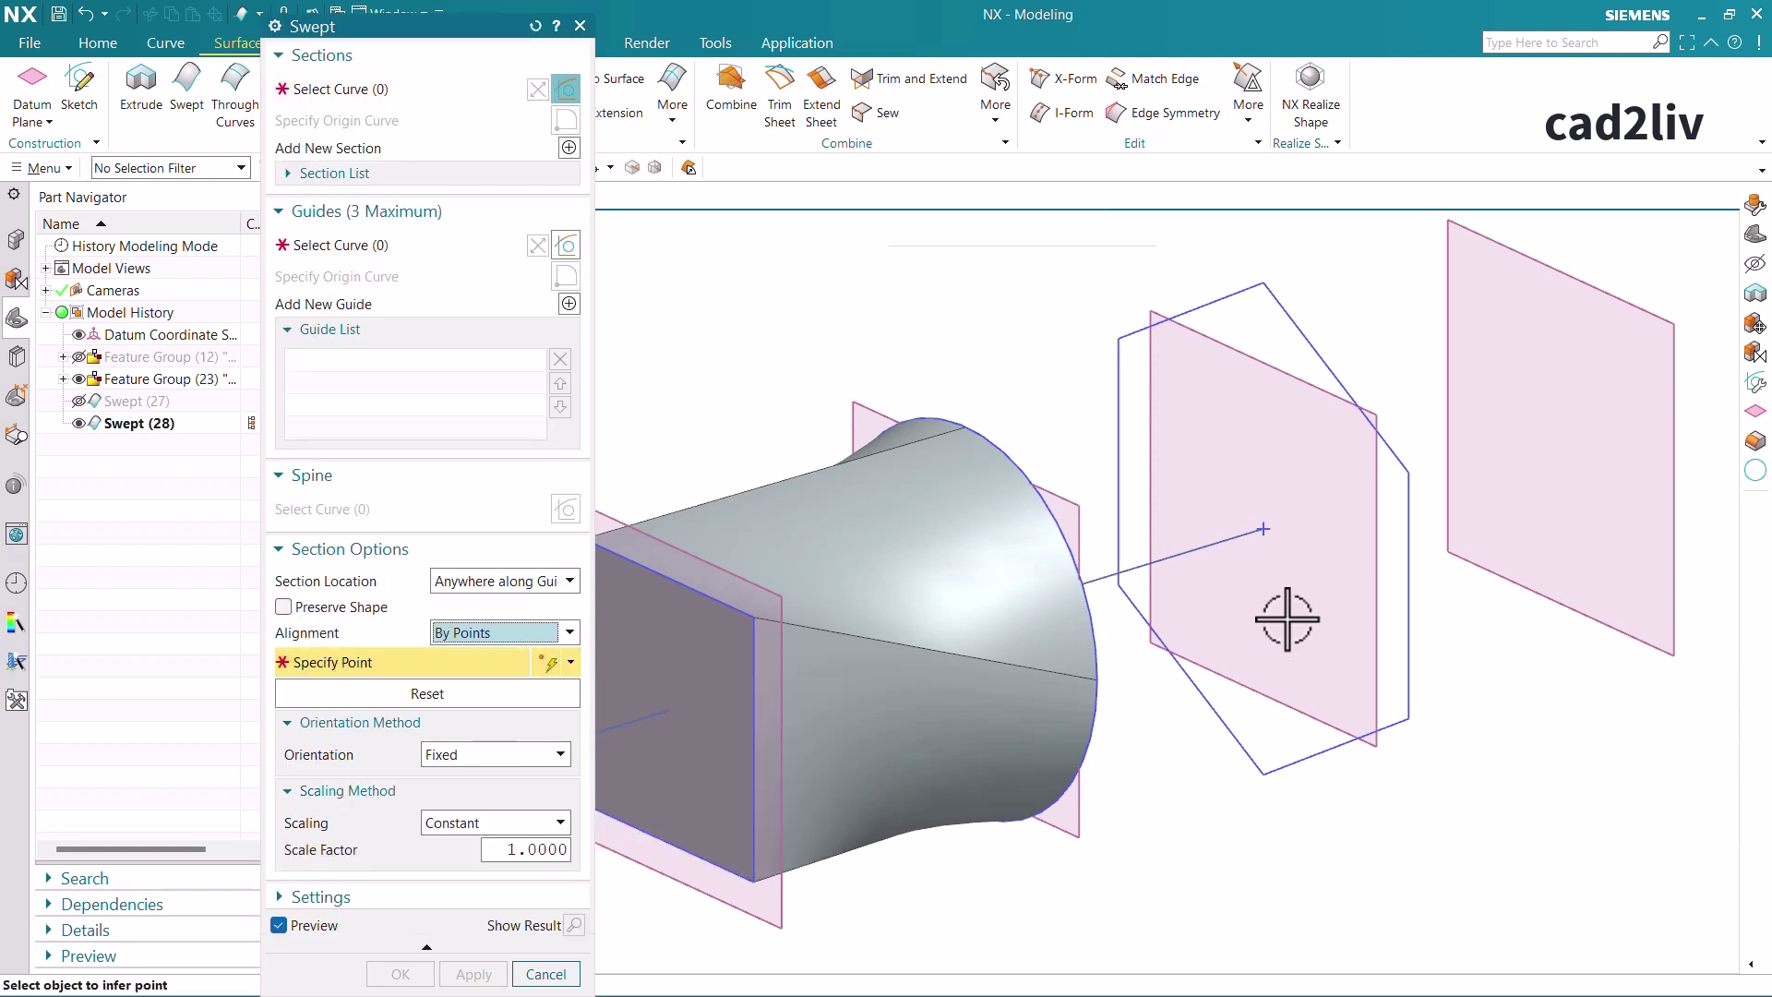
{"action": "scroll", "coordinate": [1200, 628], "scroll_direction": "down", "scroll_amount": 3}
{"action": "scroll", "coordinate": [1096, 654], "scroll_direction": "up", "scroll_amount": 2}
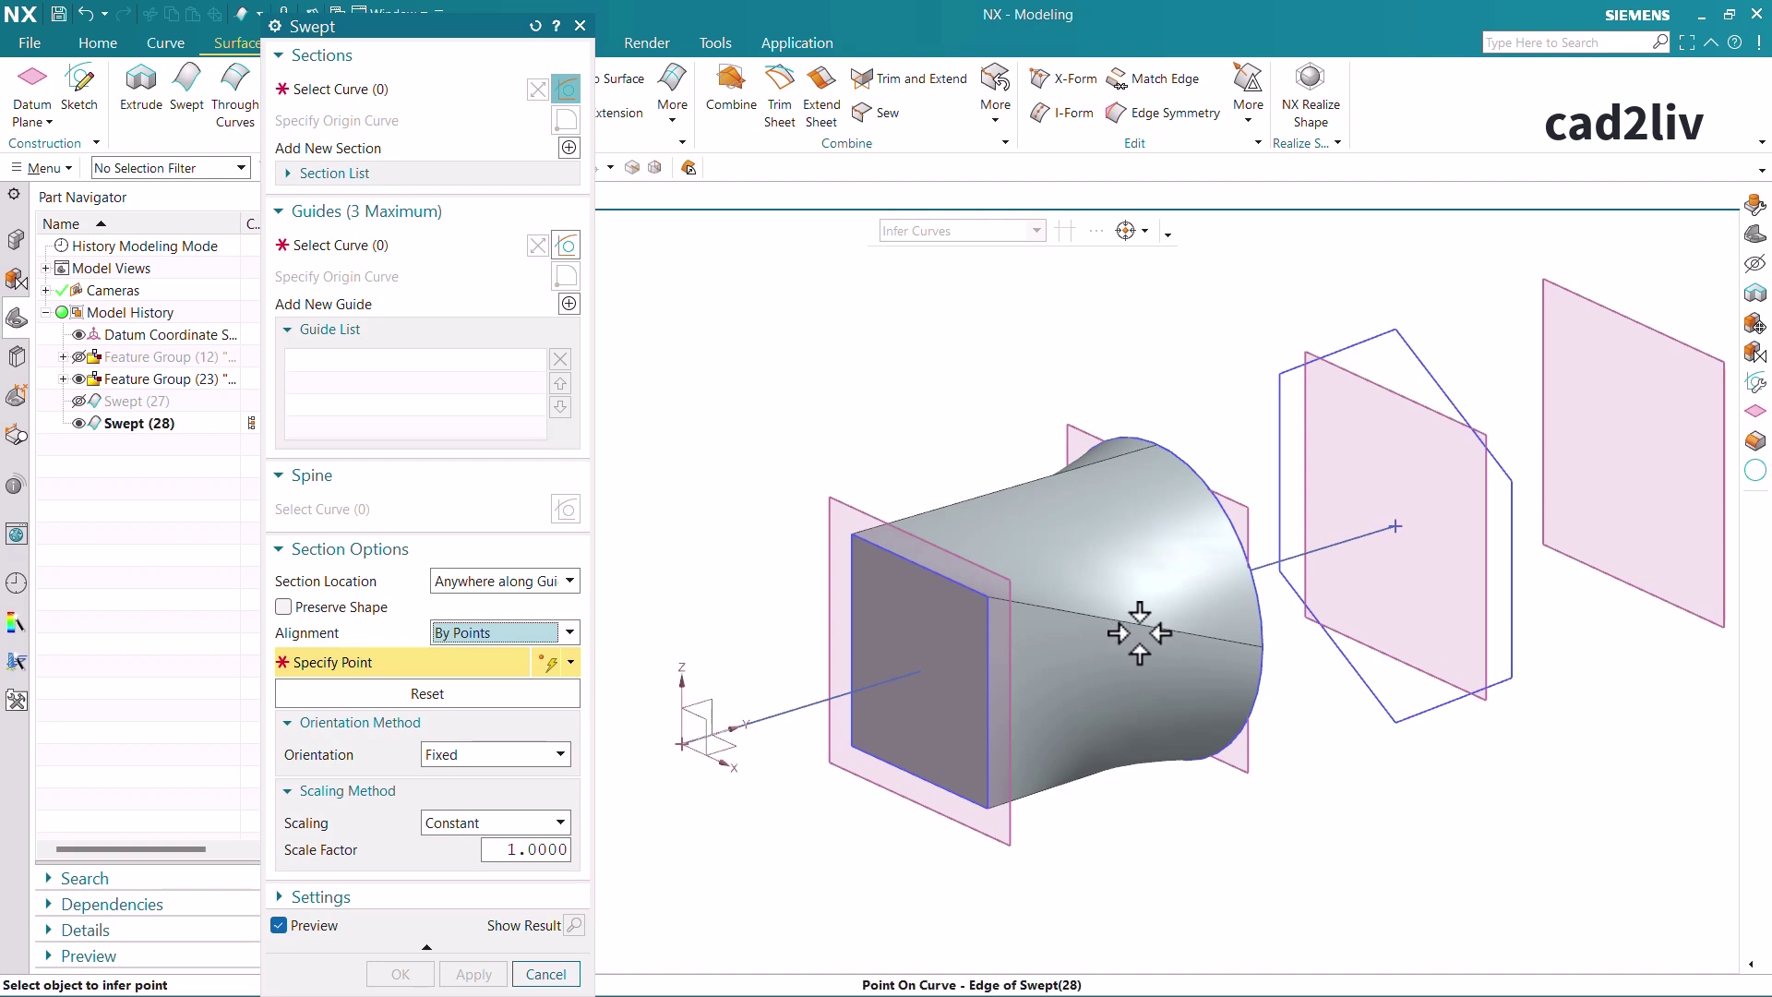
{"action": "middle_click_drag", "start_coordinate": [1135, 622], "coordinate": [979, 729]}
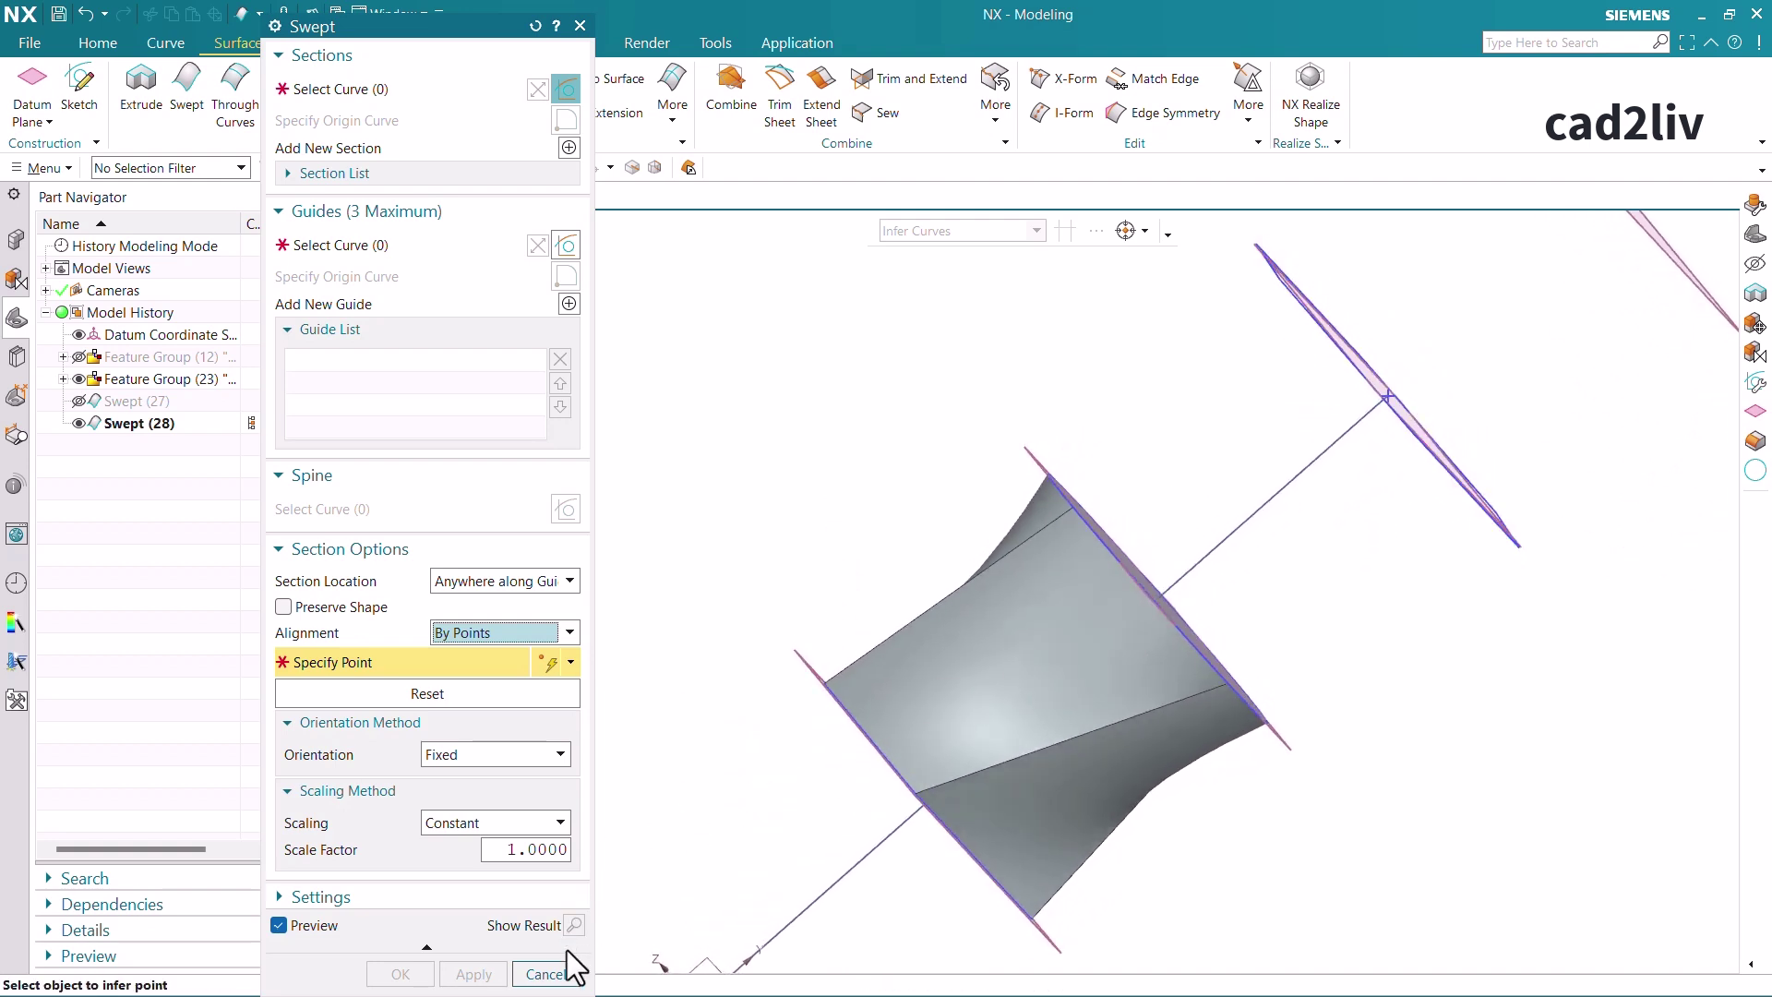
{"action": "left_click", "coordinate": [550, 971]}
Reopen the rectangle-to-circle swept body for editing and set its section alignment to By Points
{"action": "left_click", "coordinate": [157, 426]}
{"action": "right_click", "coordinate": [157, 426]}
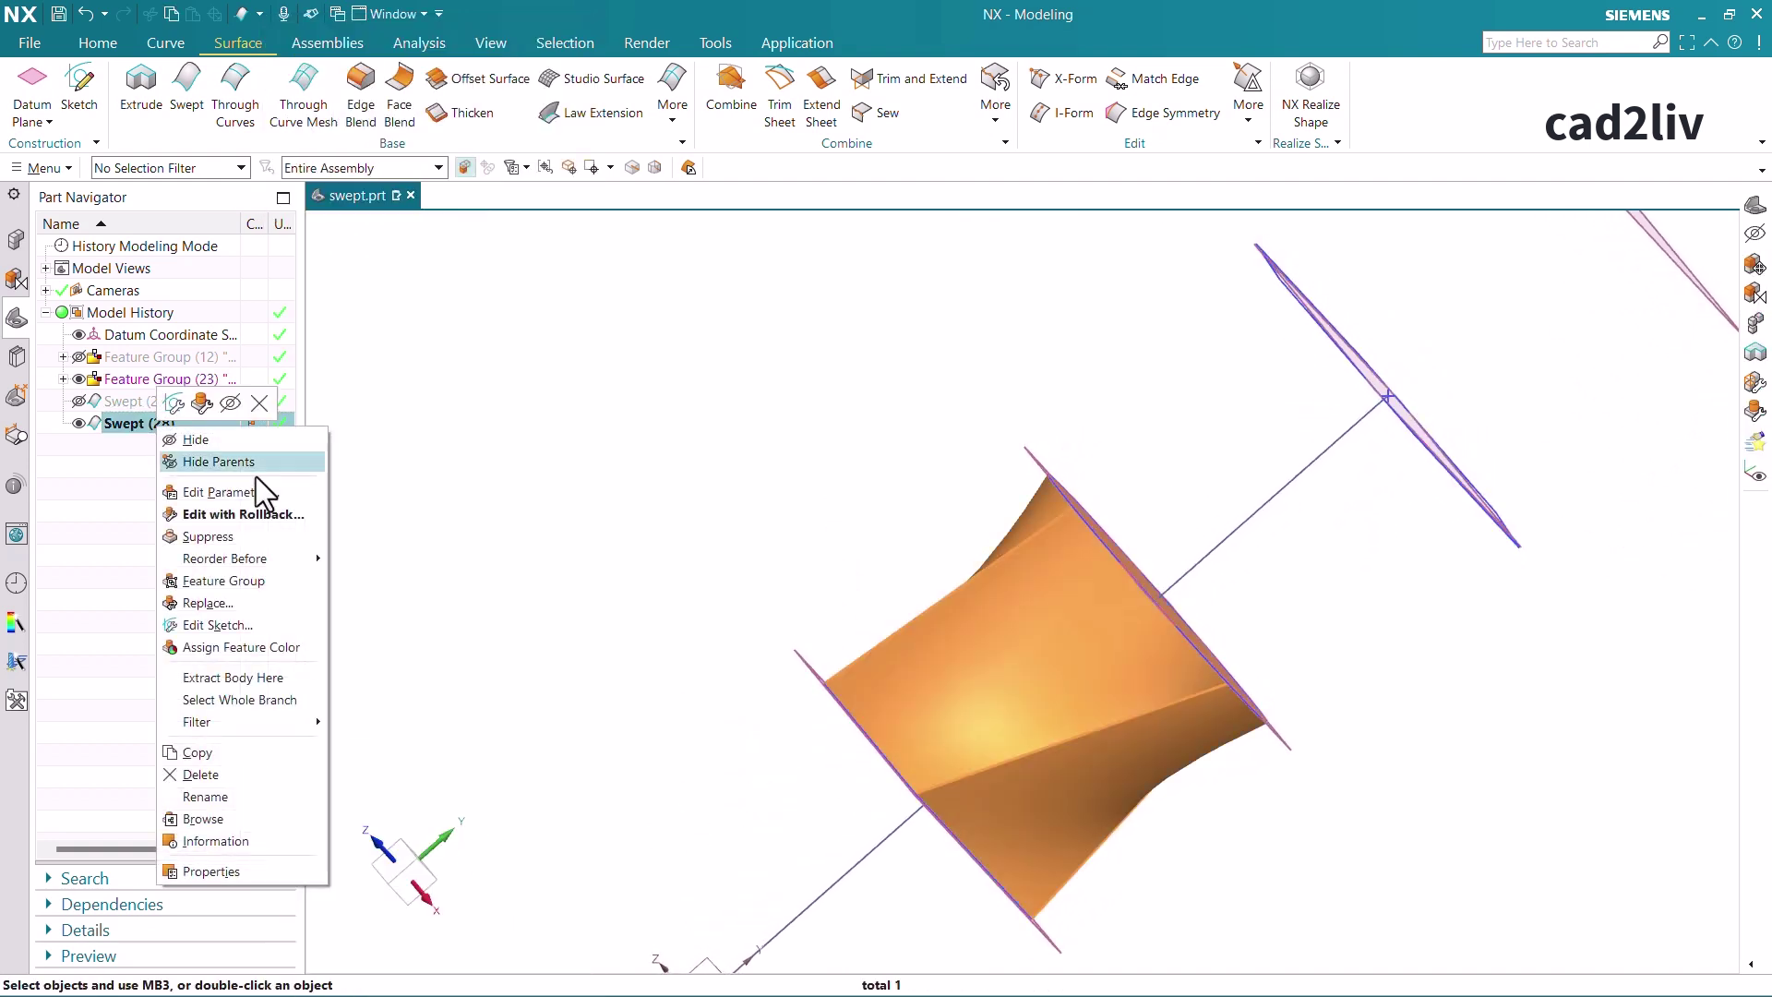
{"action": "left_click", "coordinate": [301, 514]}
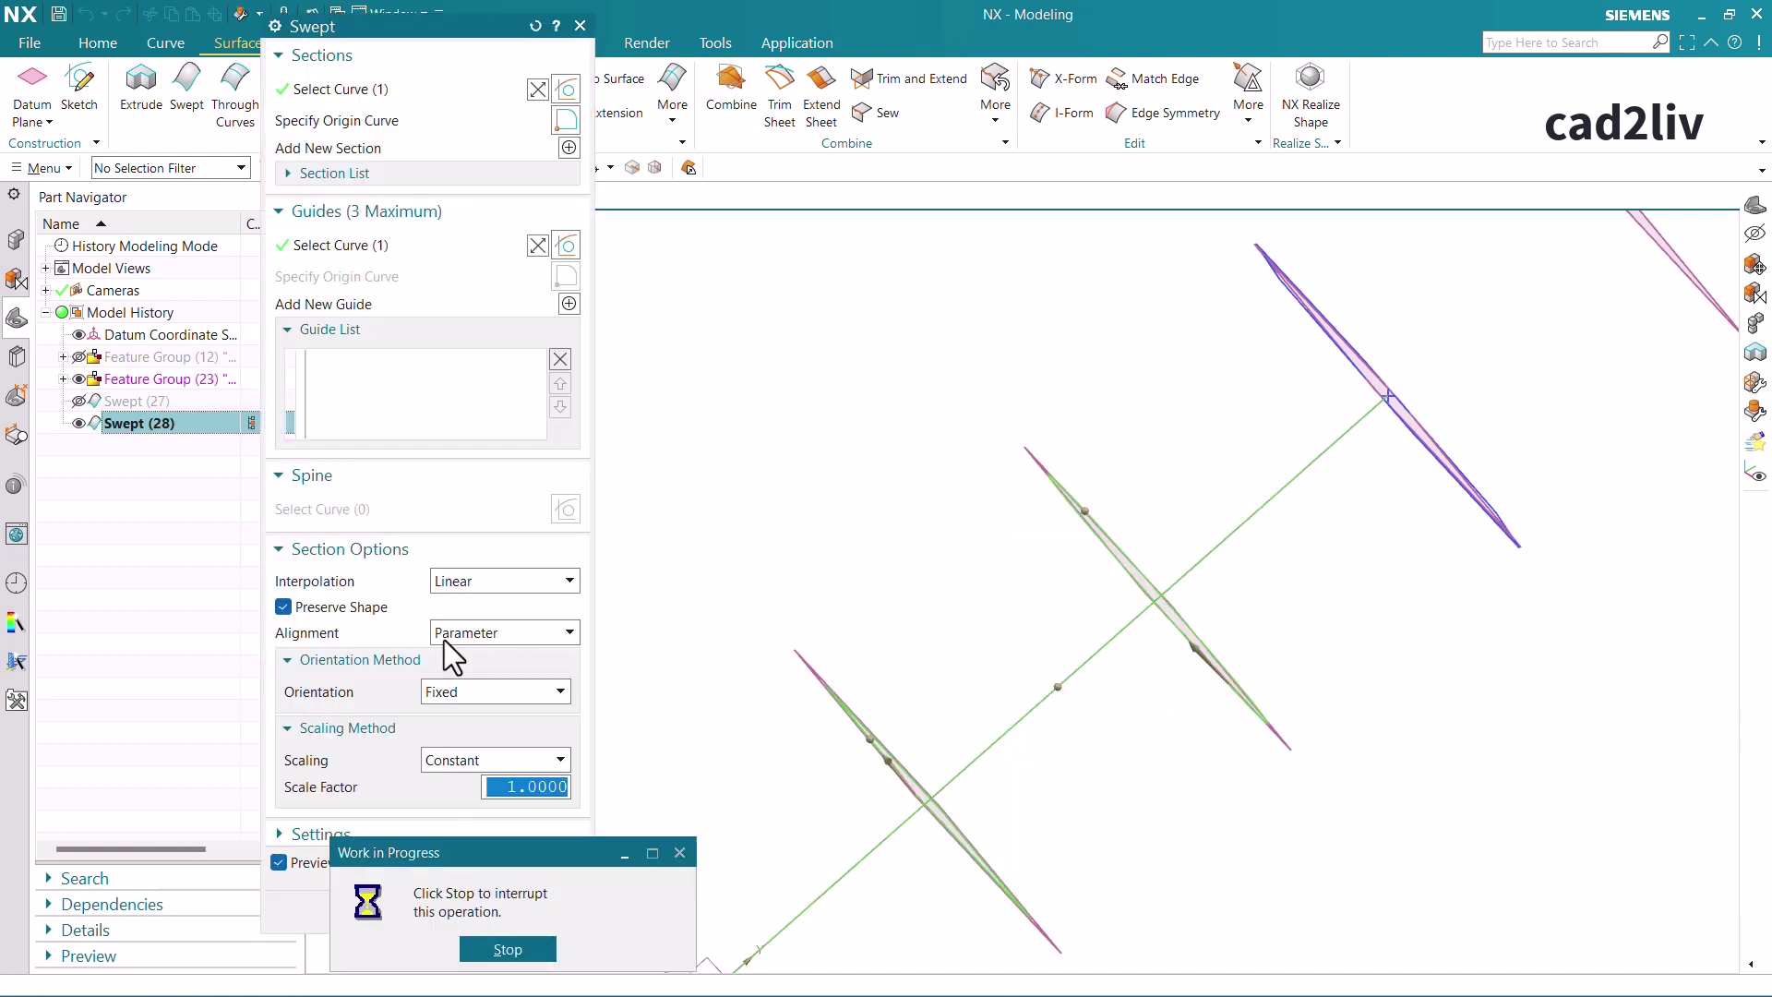
{"action": "left_click", "coordinate": [461, 694]}
{"action": "left_click", "coordinate": [479, 695]}
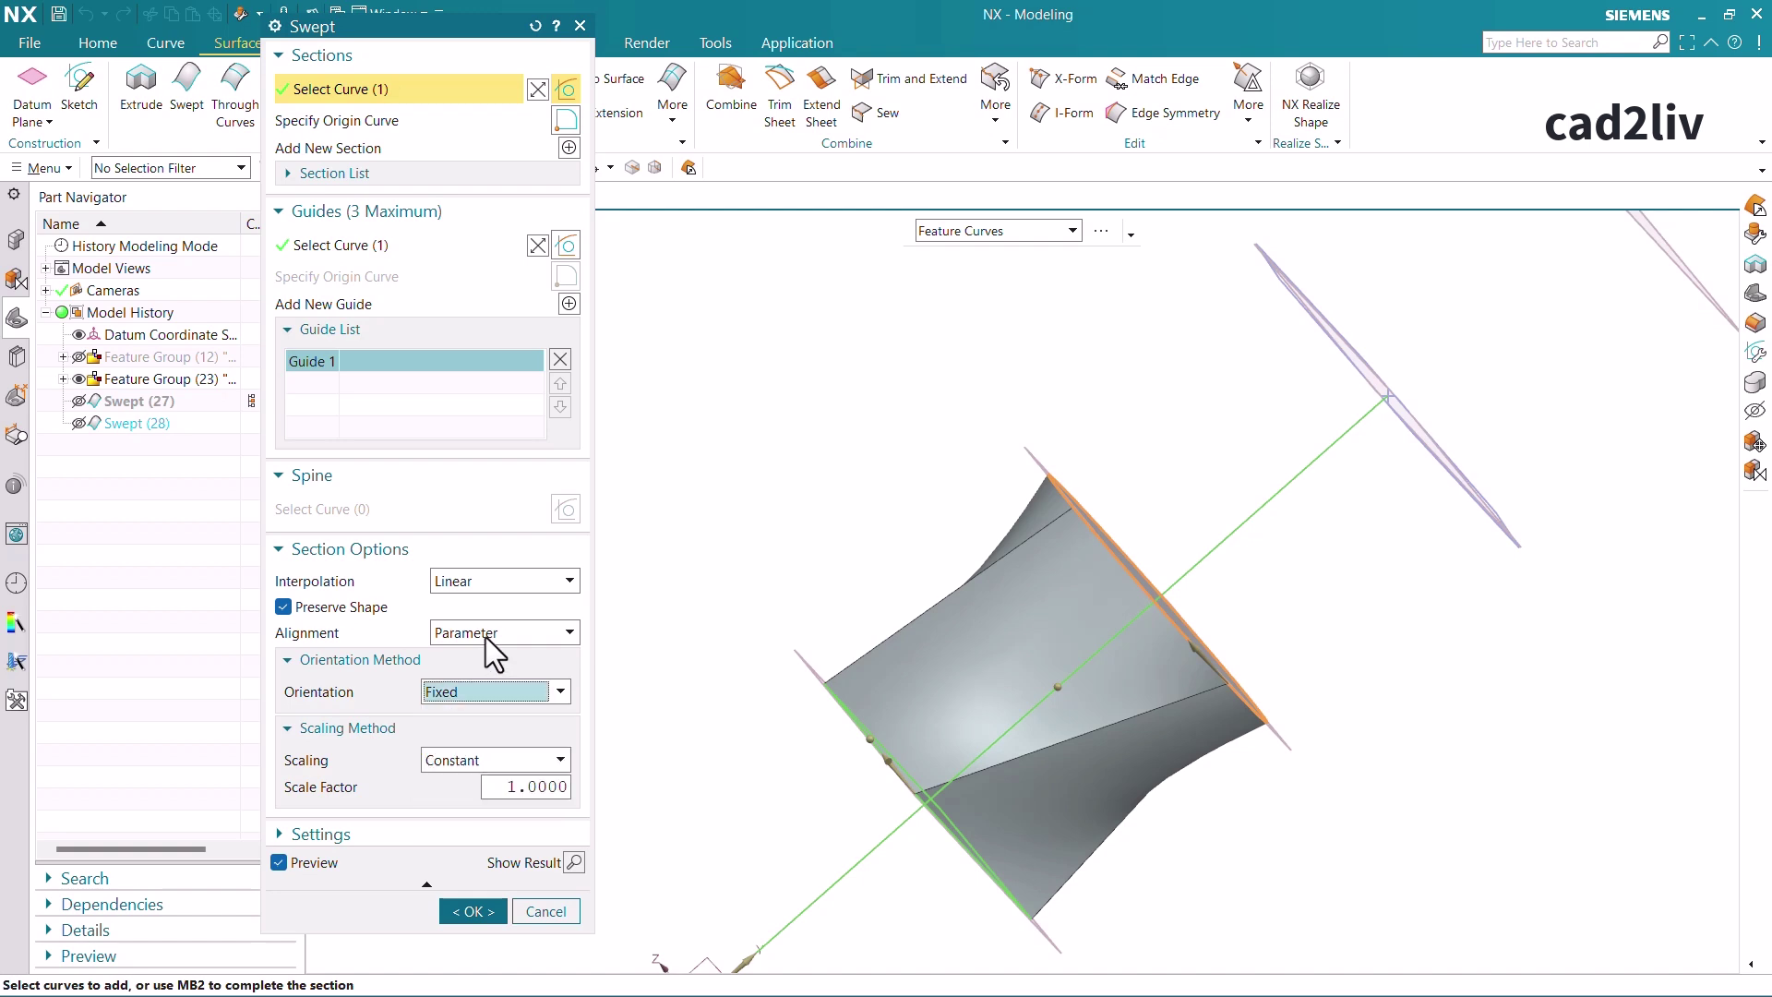
{"action": "left_click", "coordinate": [485, 637]}
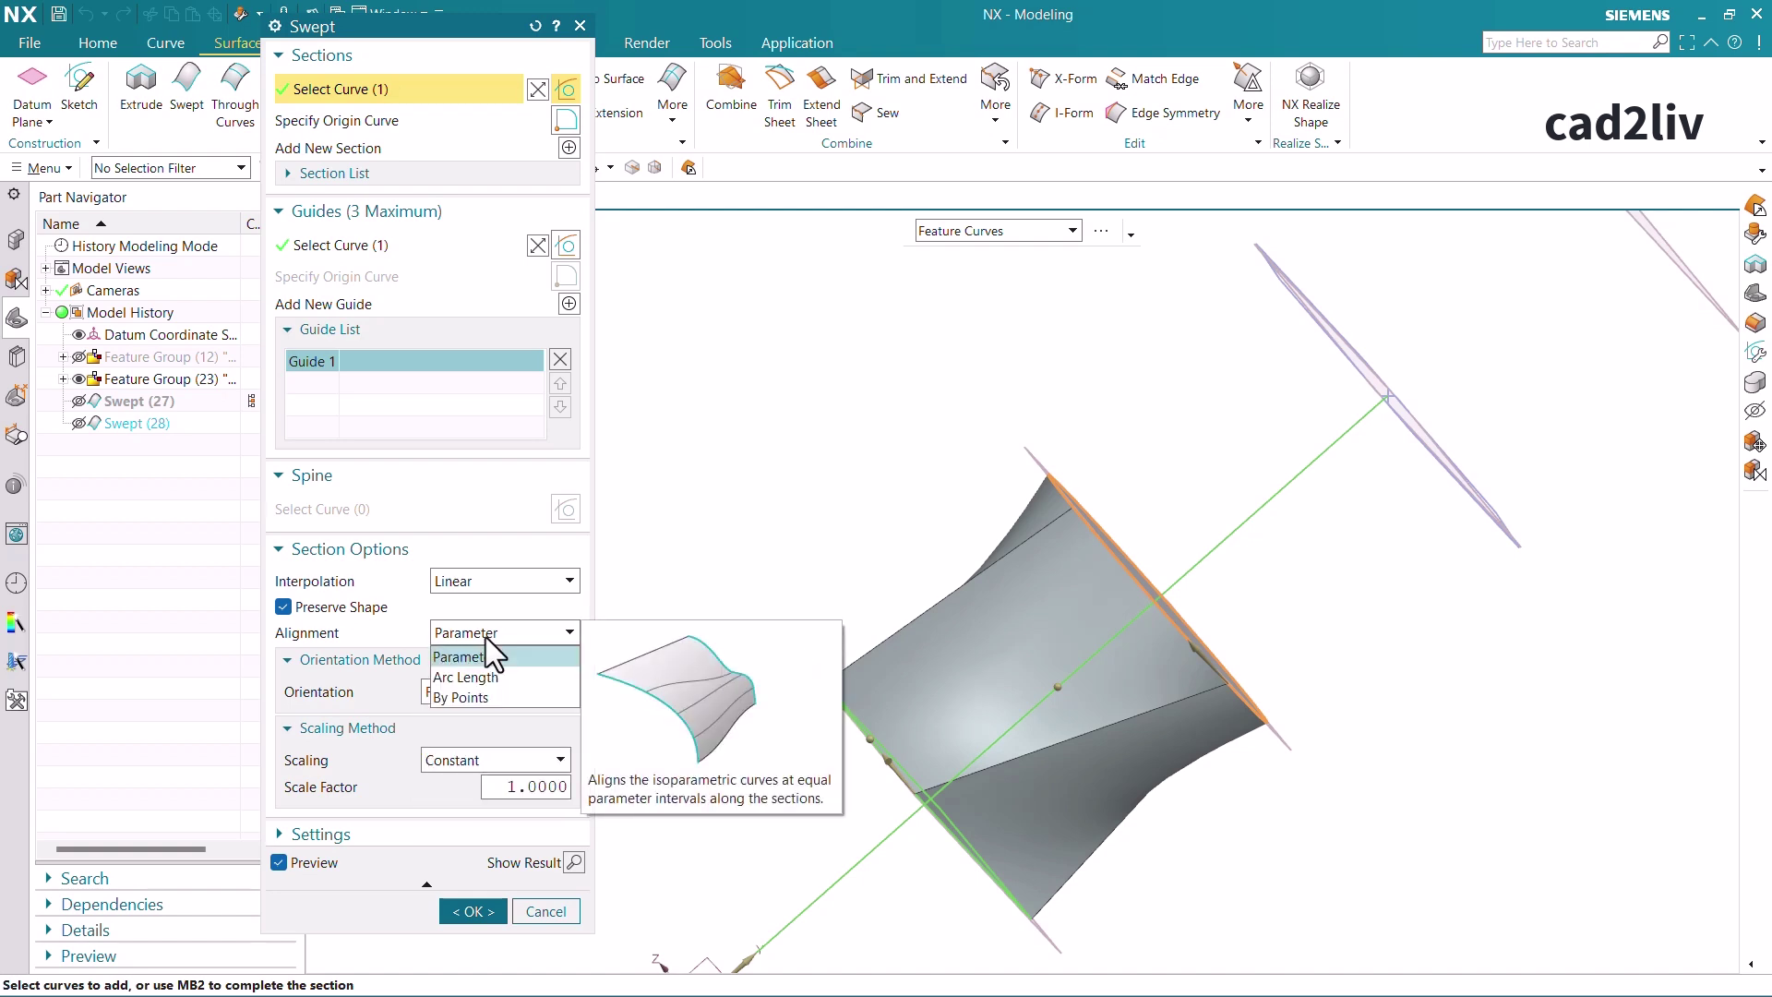
{"action": "left_click", "coordinate": [486, 697]}
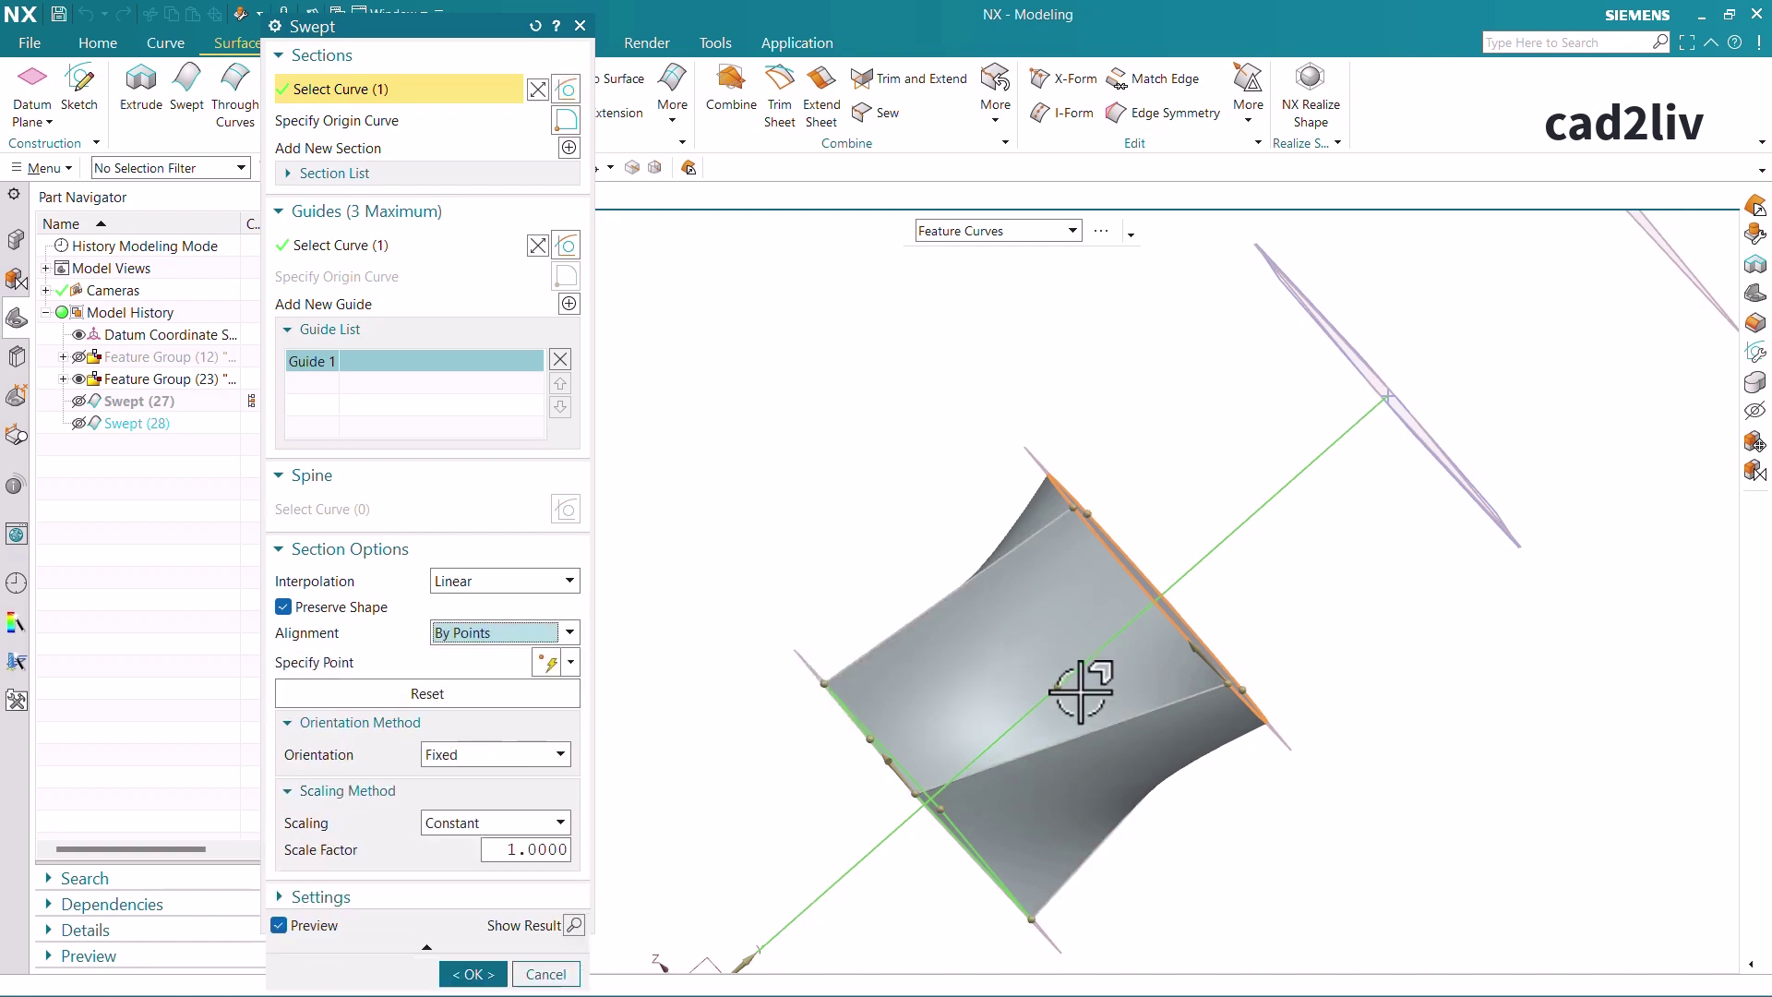
Reposition the alignment points around the circular section, including points at about 35.6%, 58.2% and 83%, and accept the edited sweep
{"action": "mouse_move", "coordinate": [1084, 692]}
{"action": "middle_mouse_down"}
{"action": "mouse_move", "coordinate": [1135, 601]}
{"action": "mouse_move", "coordinate": [1135, 760]}
{"action": "mouse_move", "coordinate": [1111, 752]}
{"action": "mouse_move", "coordinate": [1098, 671]}
{"action": "middle_mouse_up"}
{"action": "left_click_drag", "start_coordinate": [1099, 628], "coordinate": [1037, 557]}
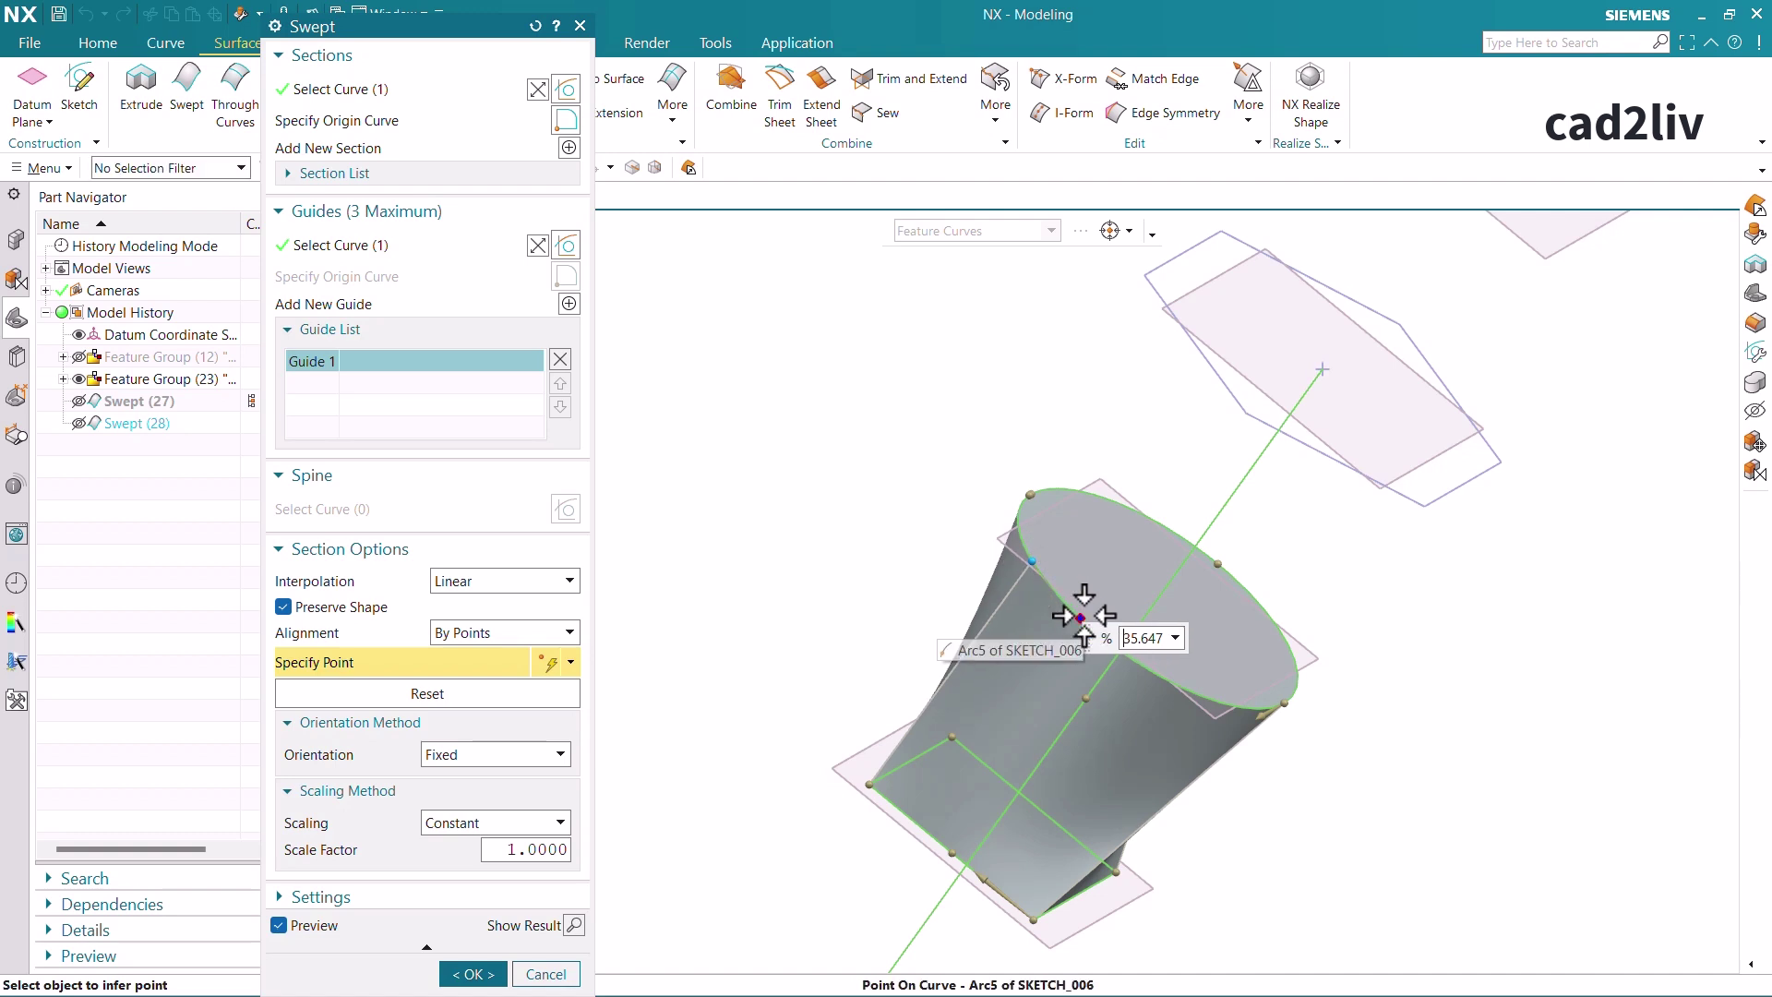
{"action": "mouse_move", "coordinate": [1076, 613]}
{"action": "middle_mouse_down"}
{"action": "mouse_move", "coordinate": [1142, 685]}
{"action": "mouse_move", "coordinate": [1071, 578]}
{"action": "middle_mouse_up"}
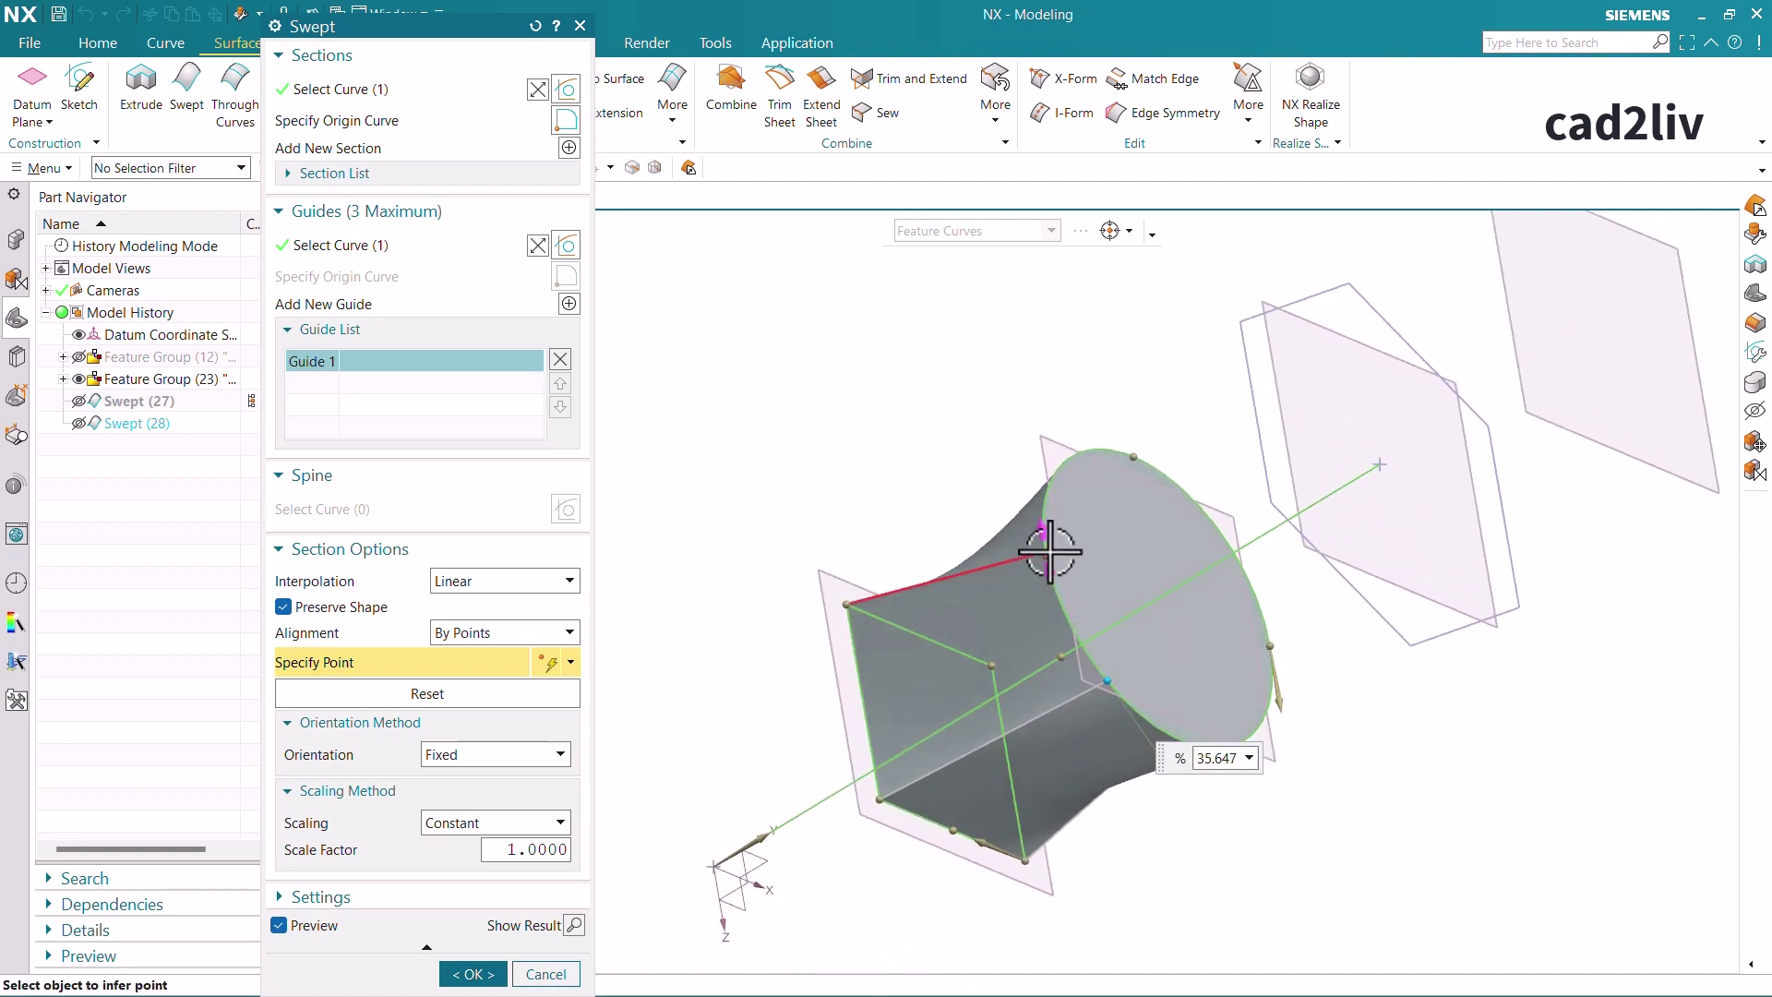
{"action": "left_click_drag", "start_coordinate": [1048, 535], "coordinate": [1142, 480]}
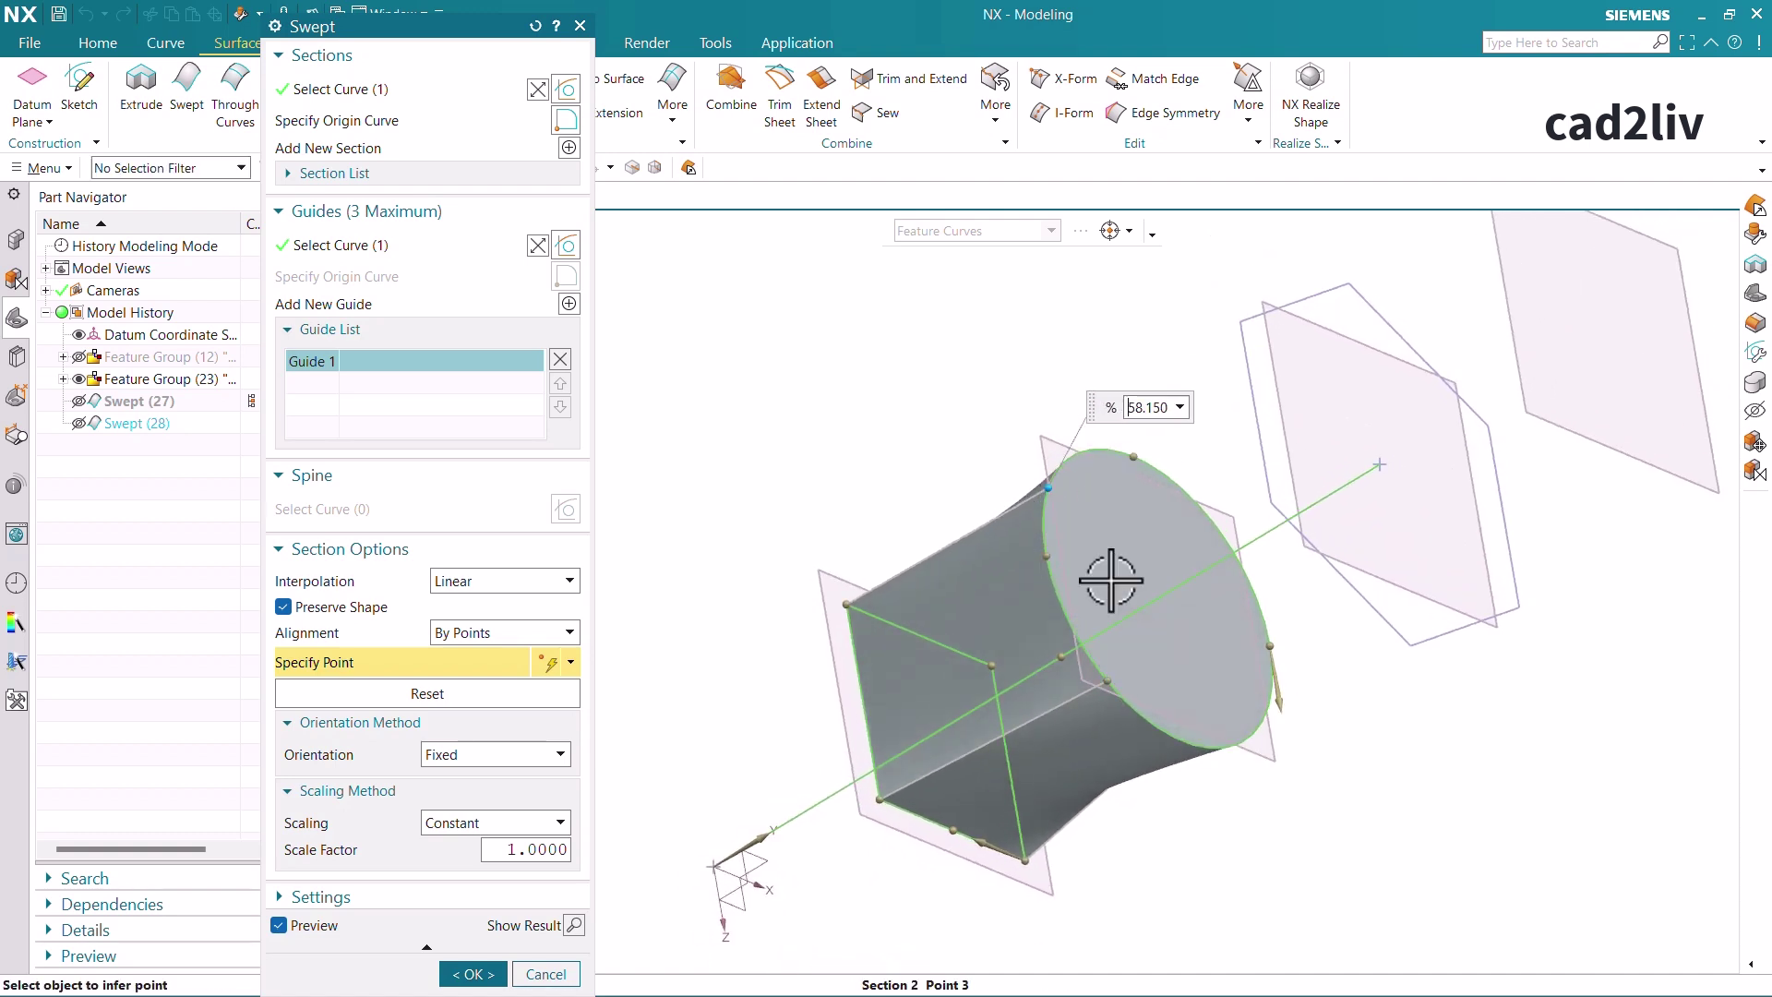
{"action": "middle_click_drag", "start_coordinate": [1120, 566], "coordinate": [961, 527]}
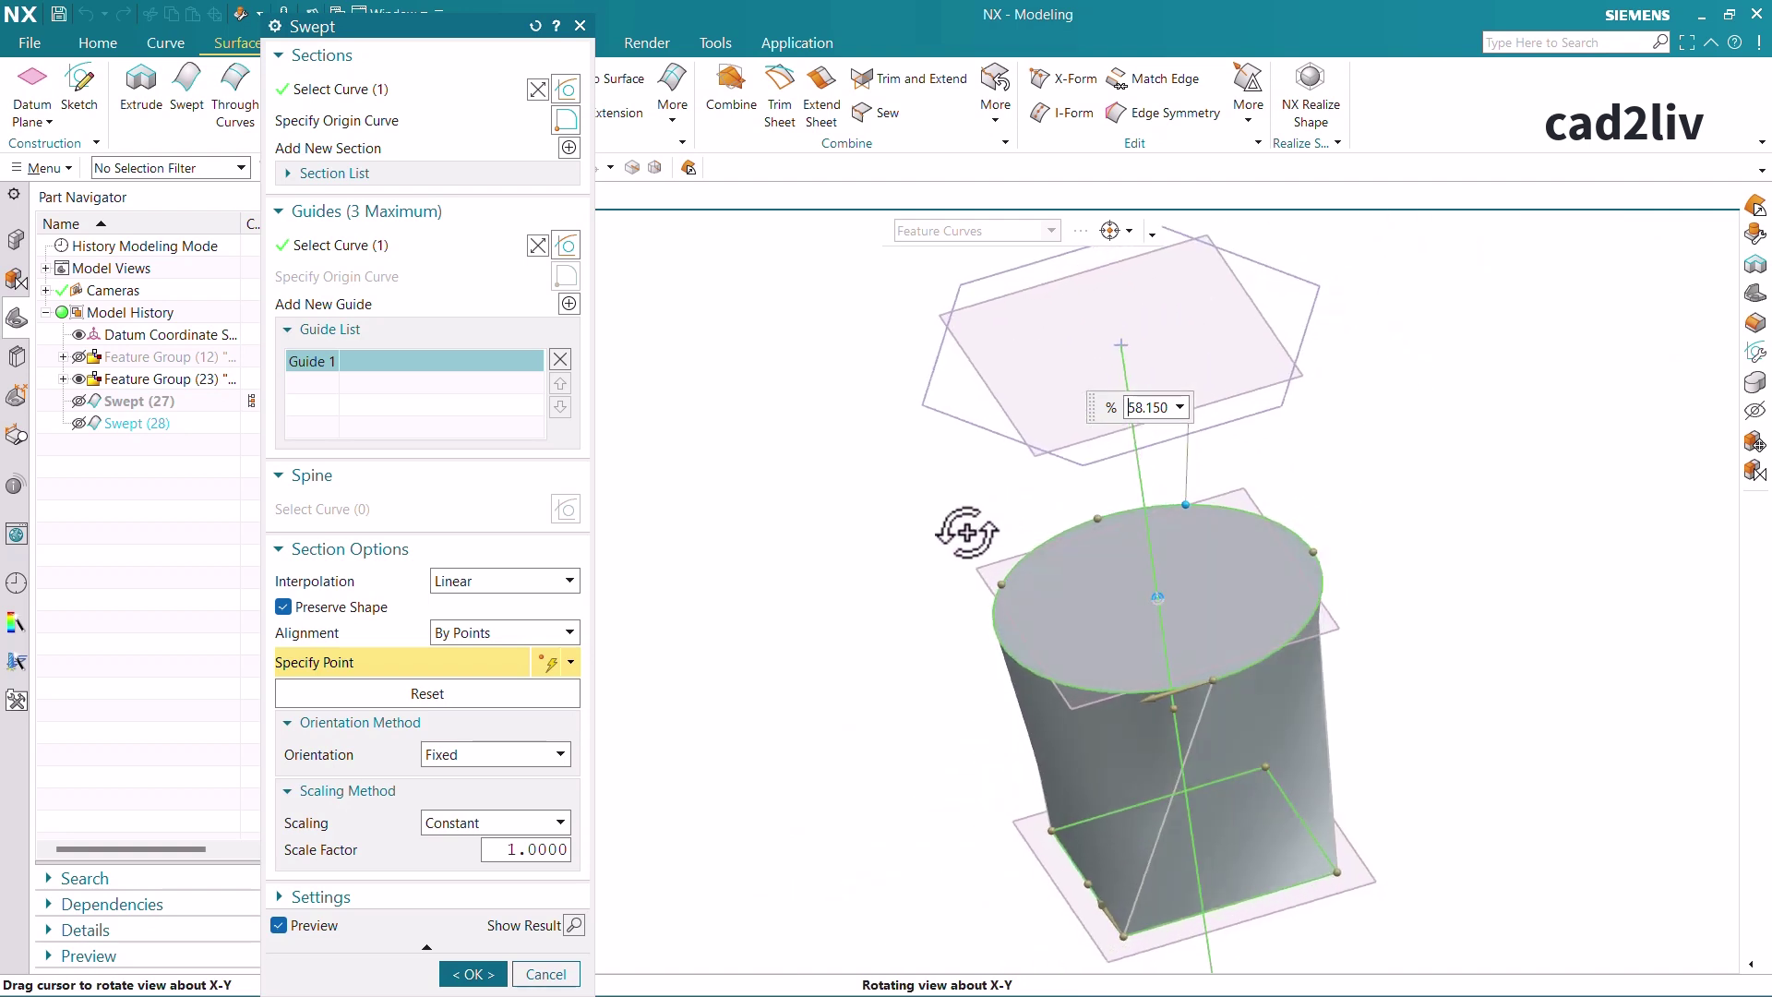
{"action": "left_click_drag", "start_coordinate": [1221, 683], "coordinate": [1078, 700]}
{"action": "middle_click_drag", "start_coordinate": [1228, 714], "coordinate": [1144, 739]}
{"action": "left_click_drag", "start_coordinate": [1288, 616], "coordinate": [1204, 663]}
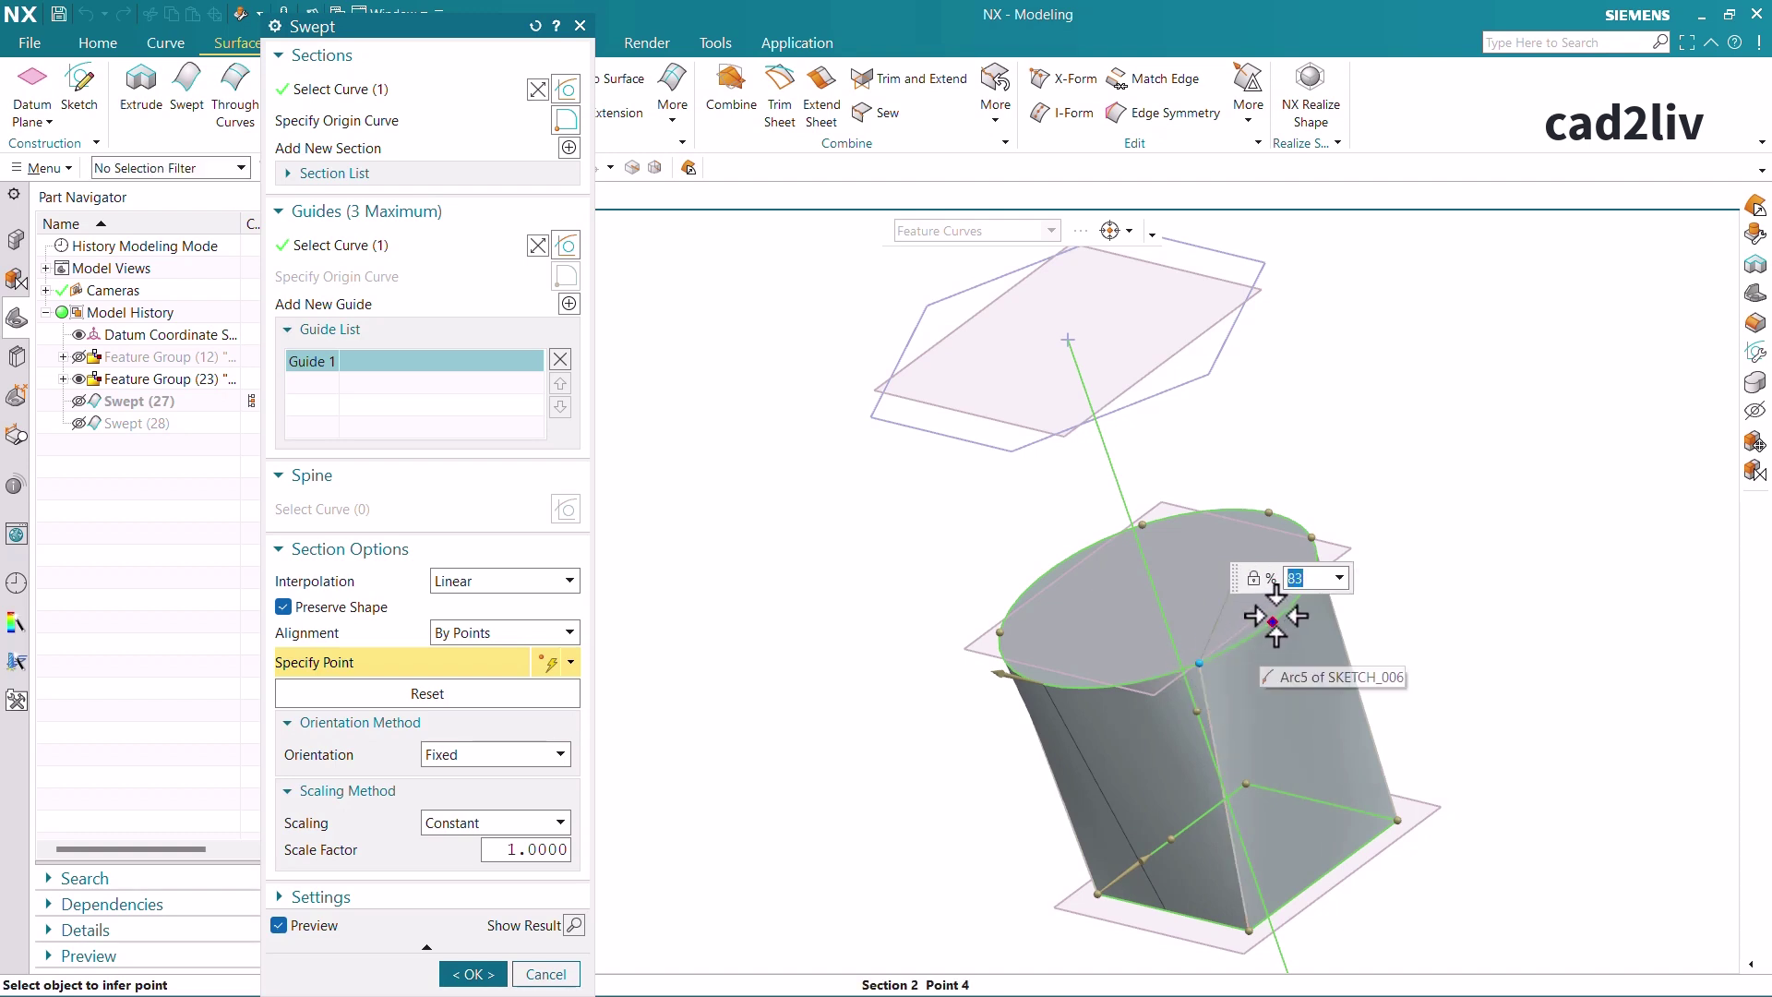
{"action": "right_click", "coordinate": [1202, 666]}
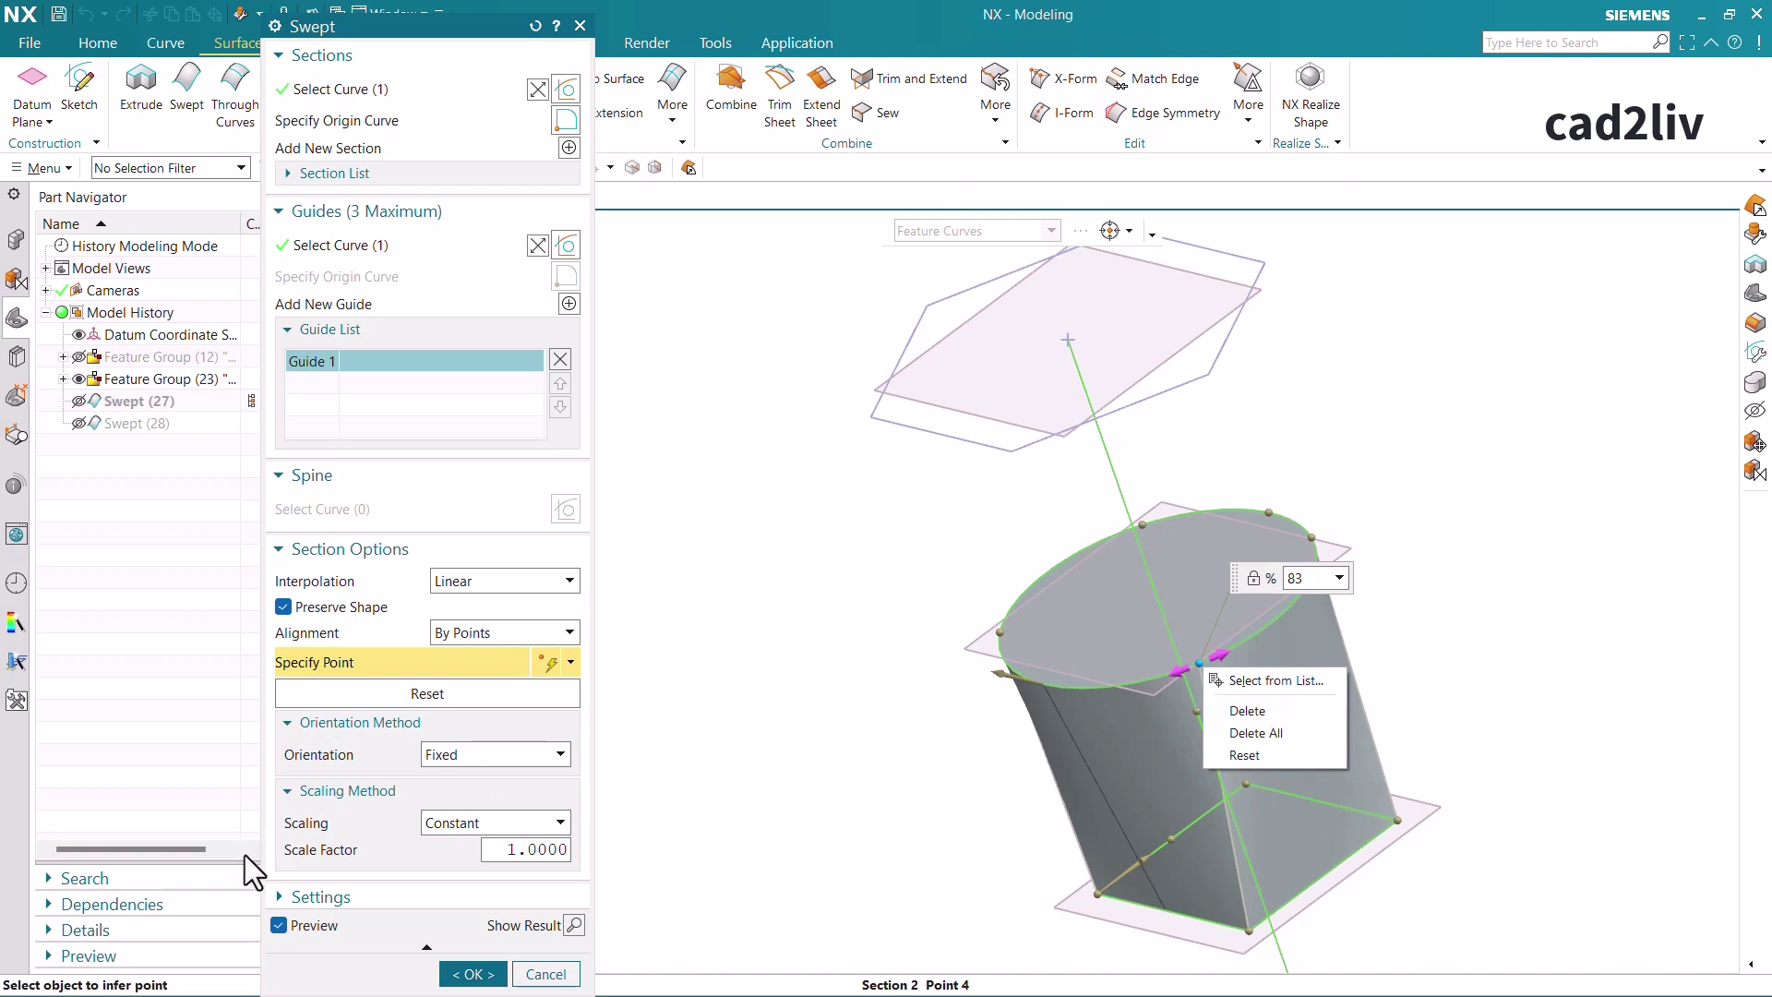
{"action": "left_click", "coordinate": [379, 950]}
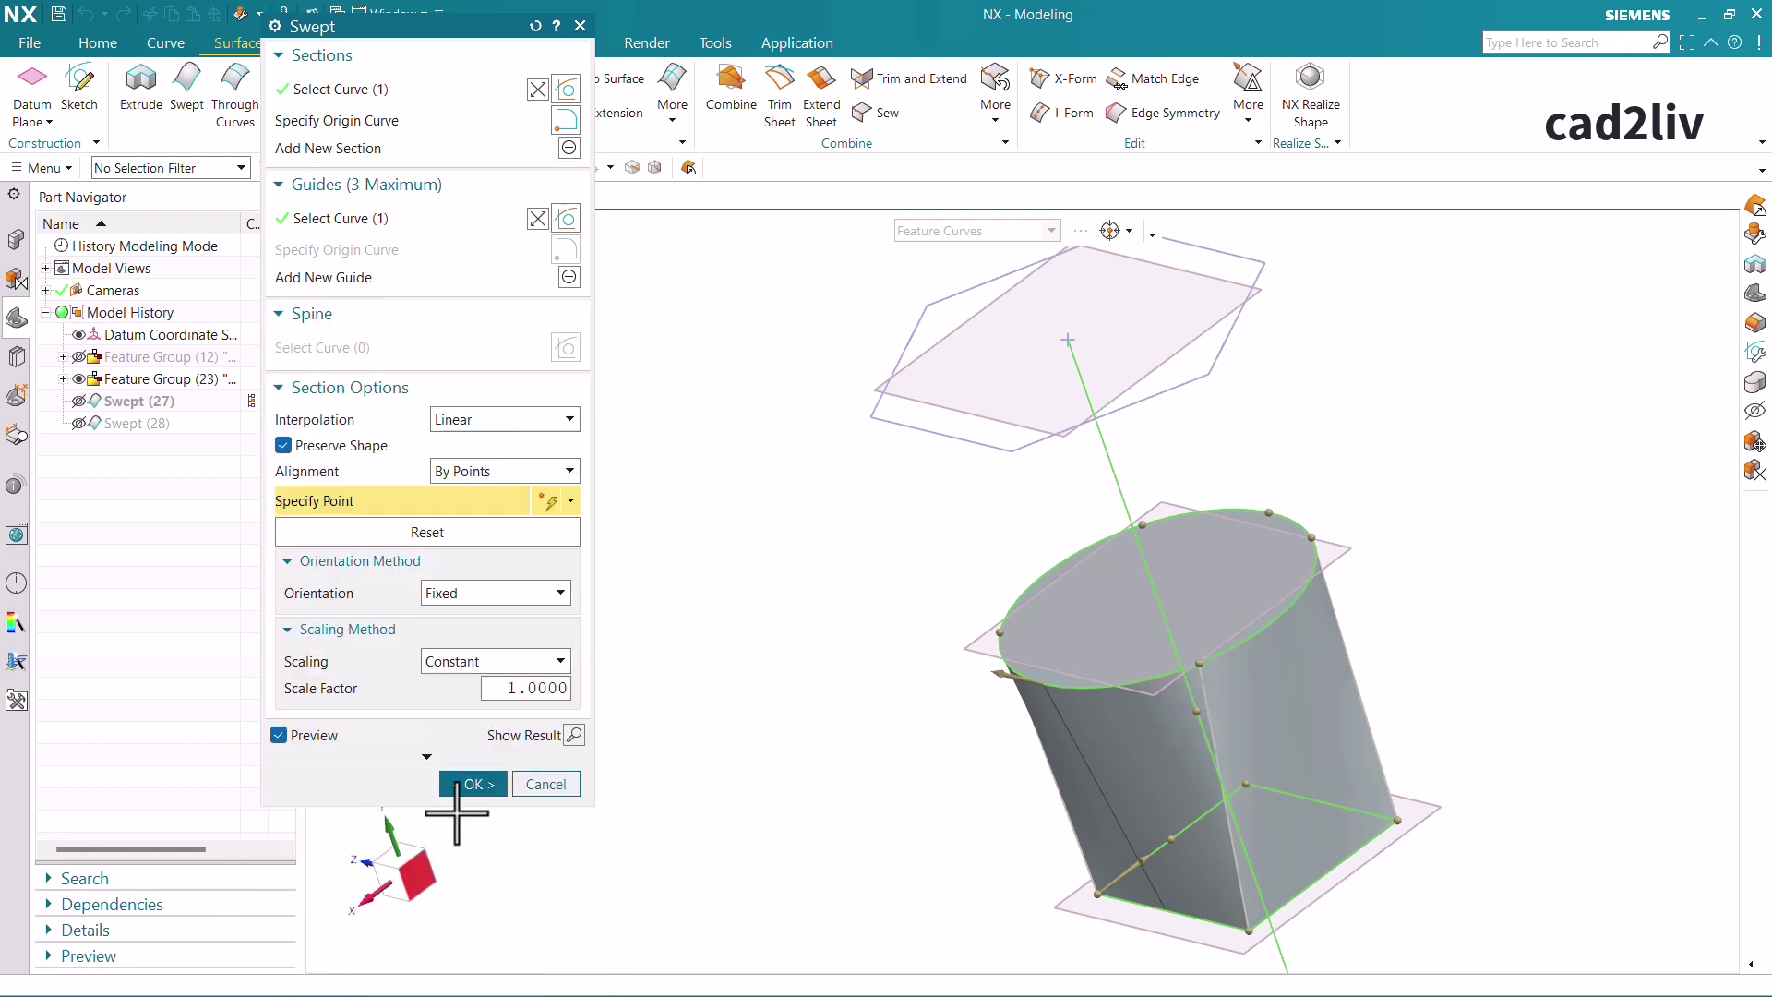
{"action": "left_click", "coordinate": [473, 783]}
Start a new sweep and select the hexagon and the circle as two separate sections
{"action": "scroll", "coordinate": [751, 692], "scroll_direction": "up", "scroll_amount": 3}
{"action": "scroll", "coordinate": [953, 625], "scroll_direction": "down", "scroll_amount": 5}
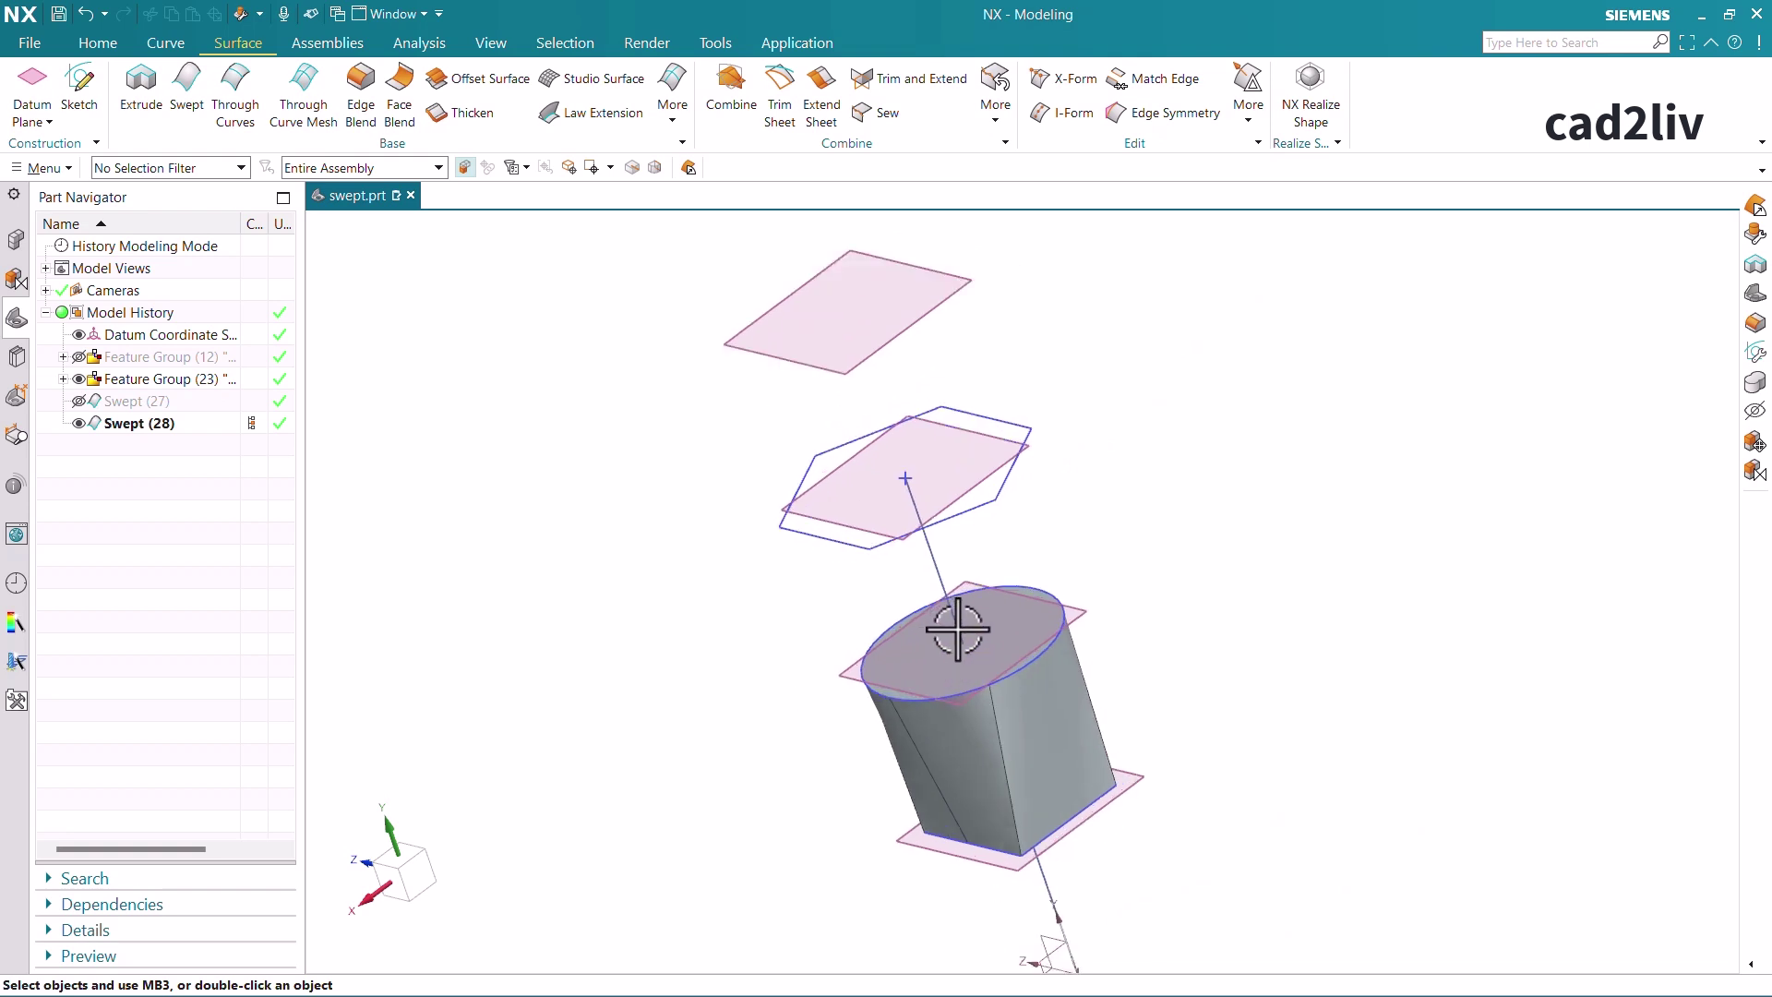
{"action": "middle_click_drag", "start_coordinate": [961, 634], "coordinate": [900, 517]}
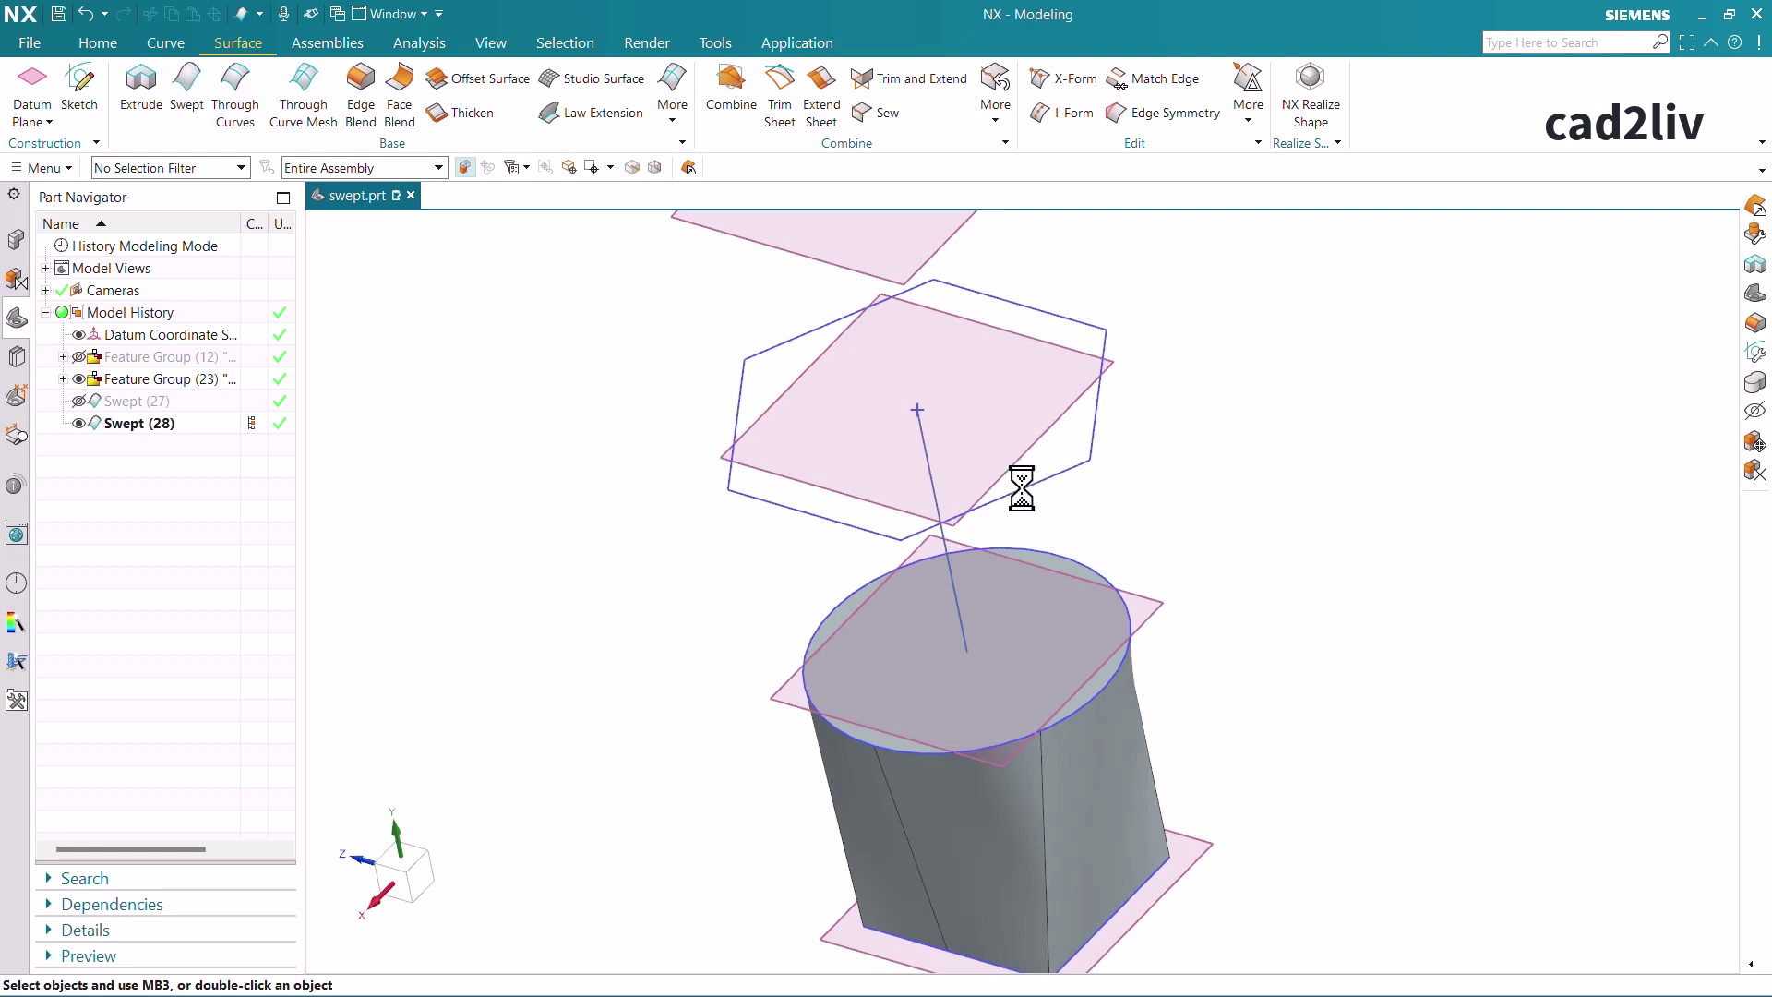
{"action": "left_click", "coordinate": [1061, 476]}
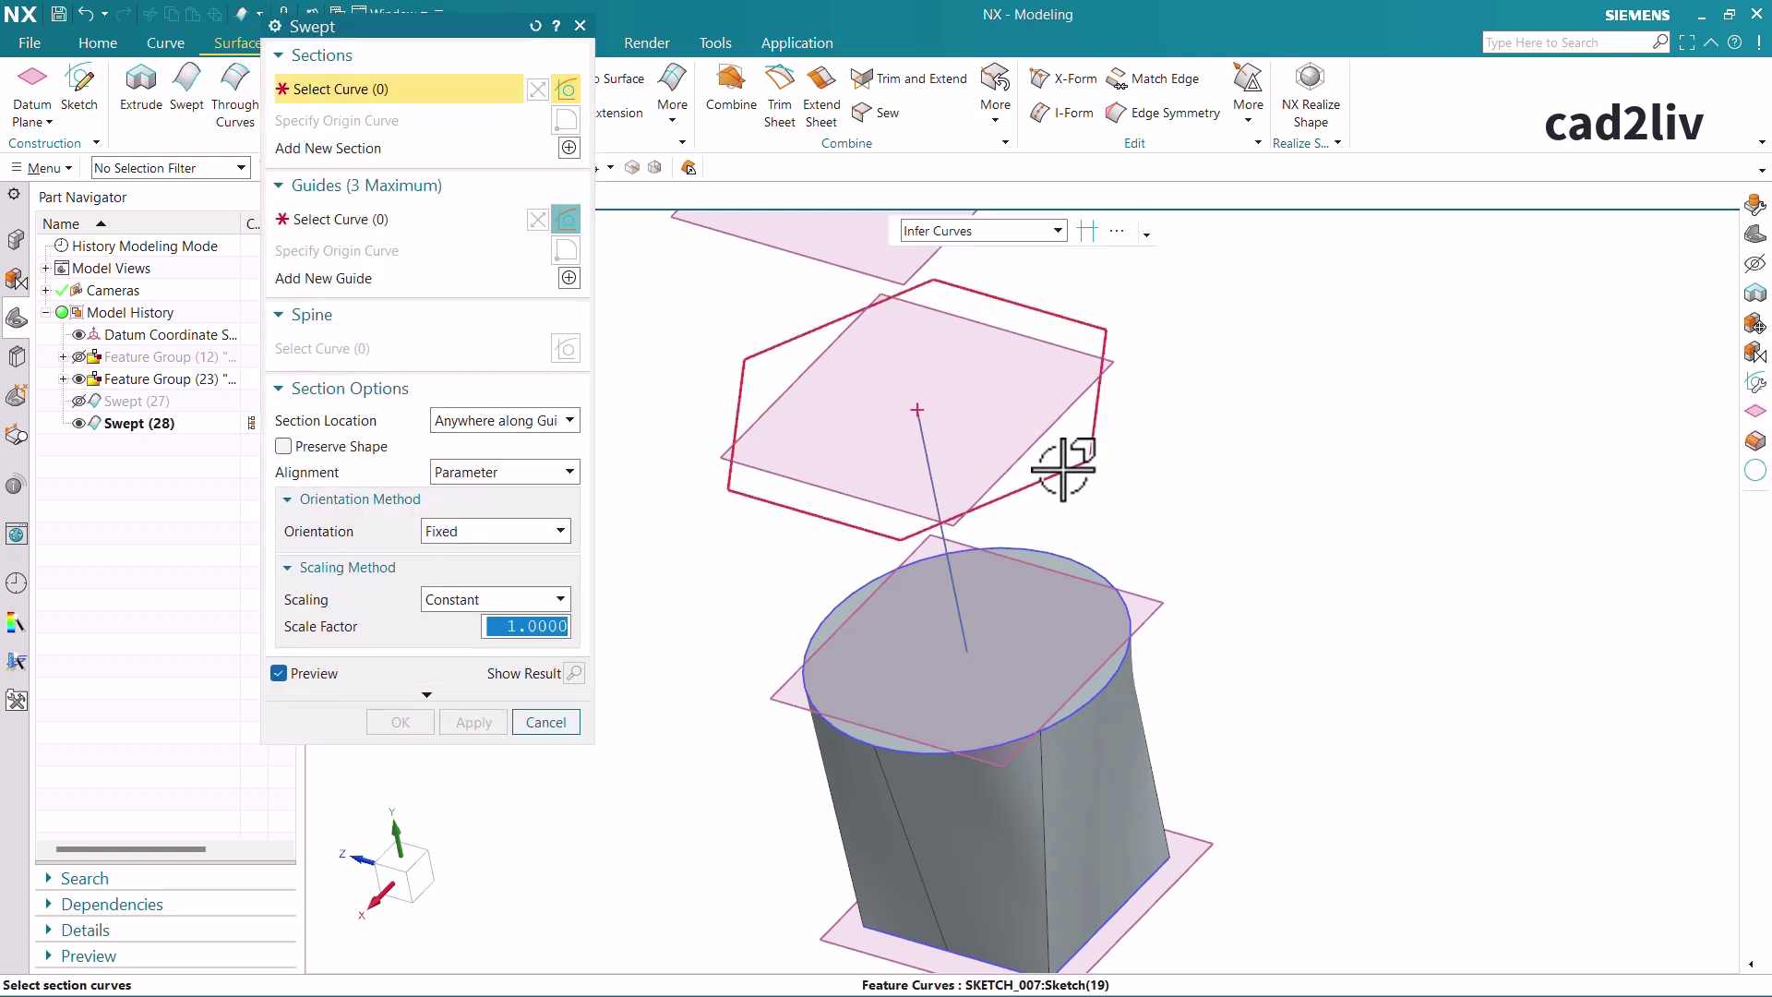
{"action": "middle_click", "coordinate": [1113, 502]}
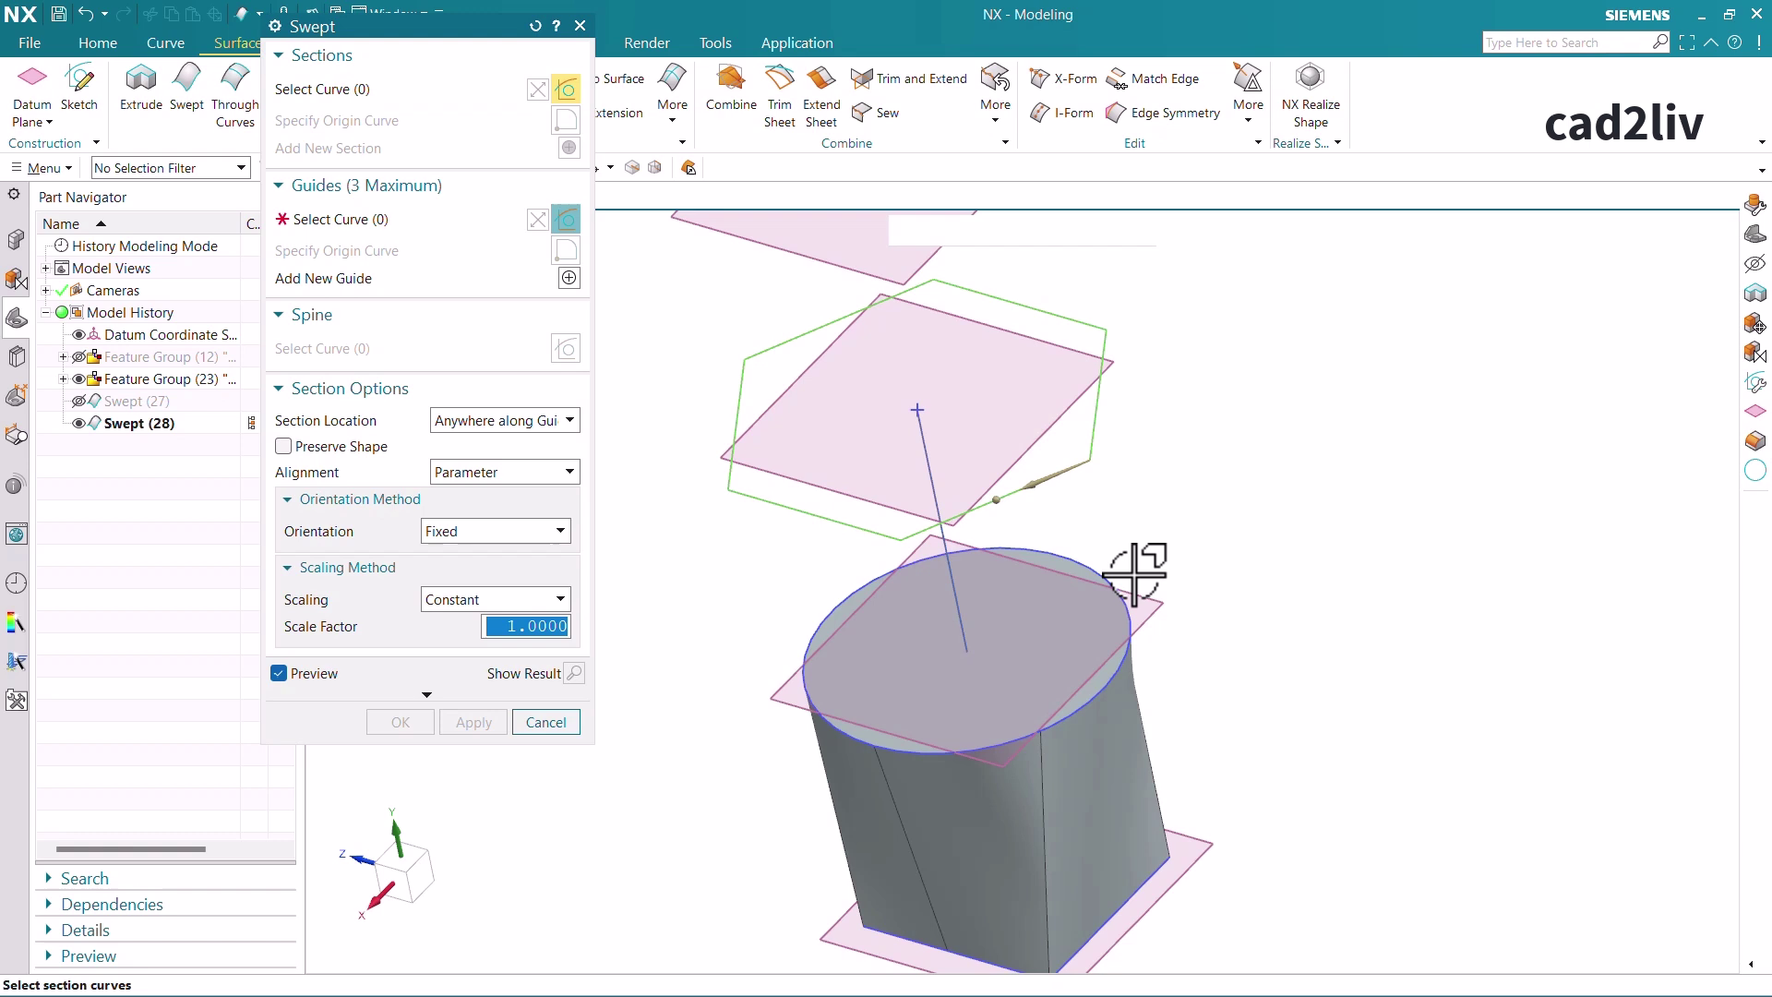
{"action": "left_click", "coordinate": [1134, 662]}
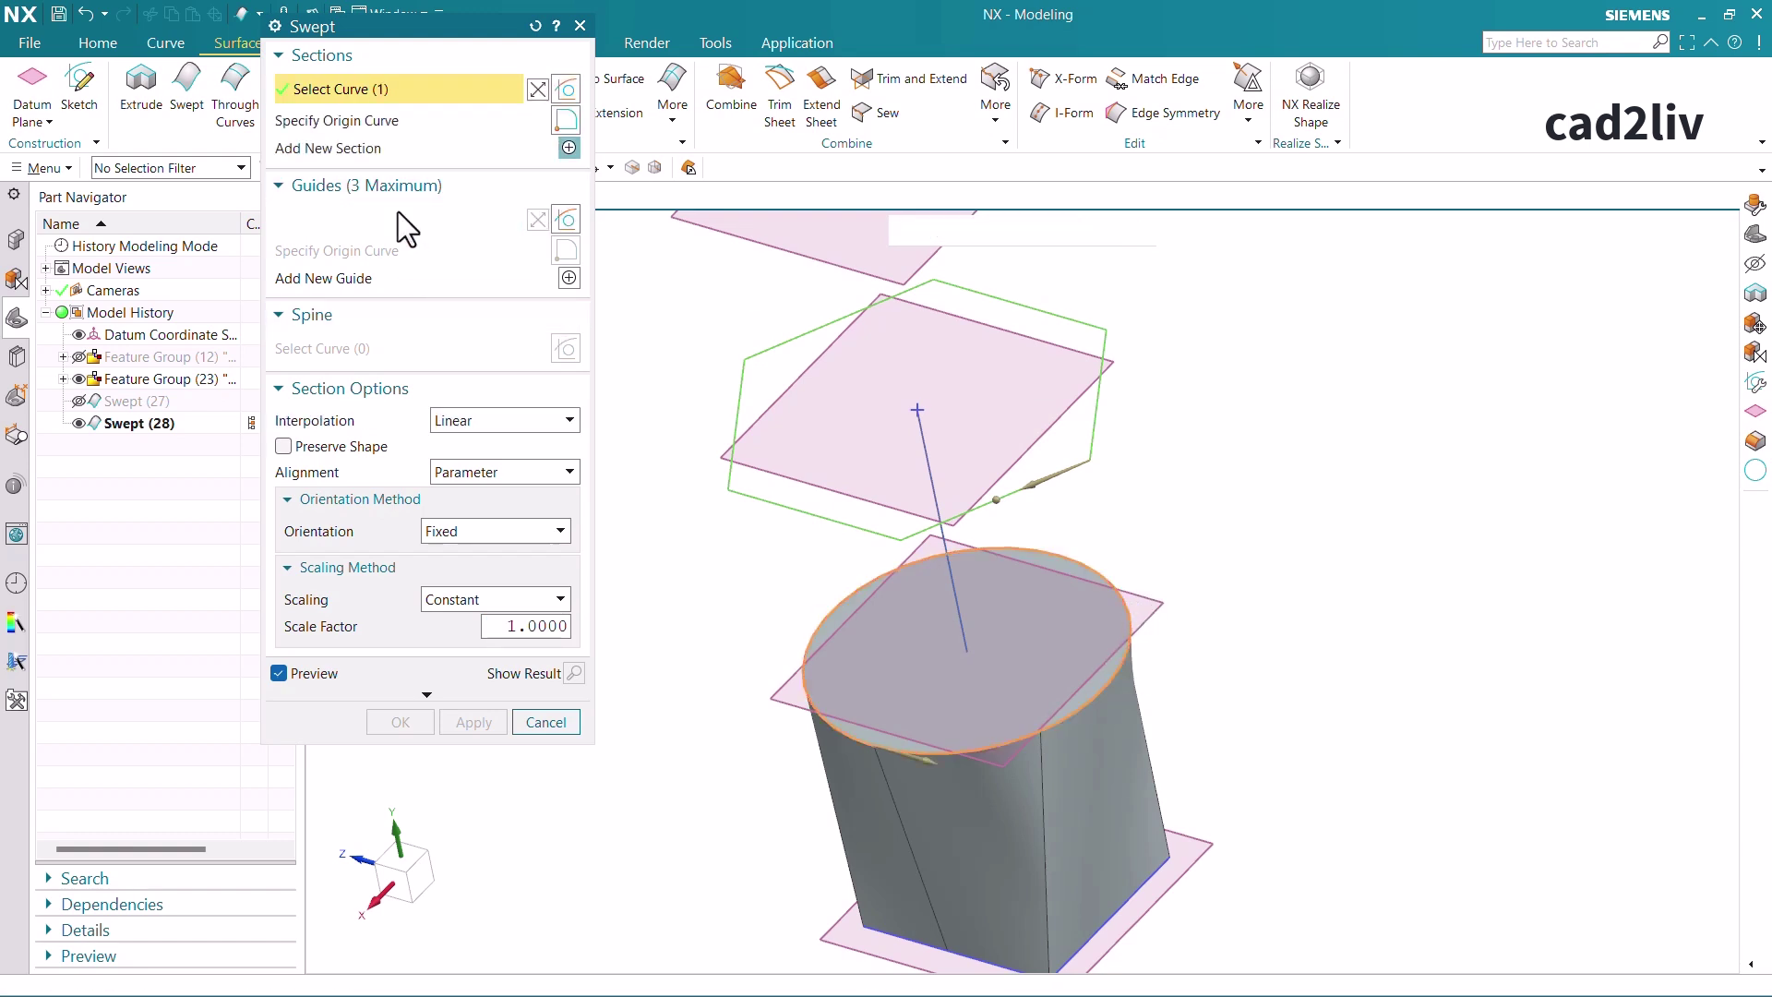
Select the straight center line as the only guide and inspect the preview between the hexagon and the circle
{"action": "left_click", "coordinate": [393, 222]}
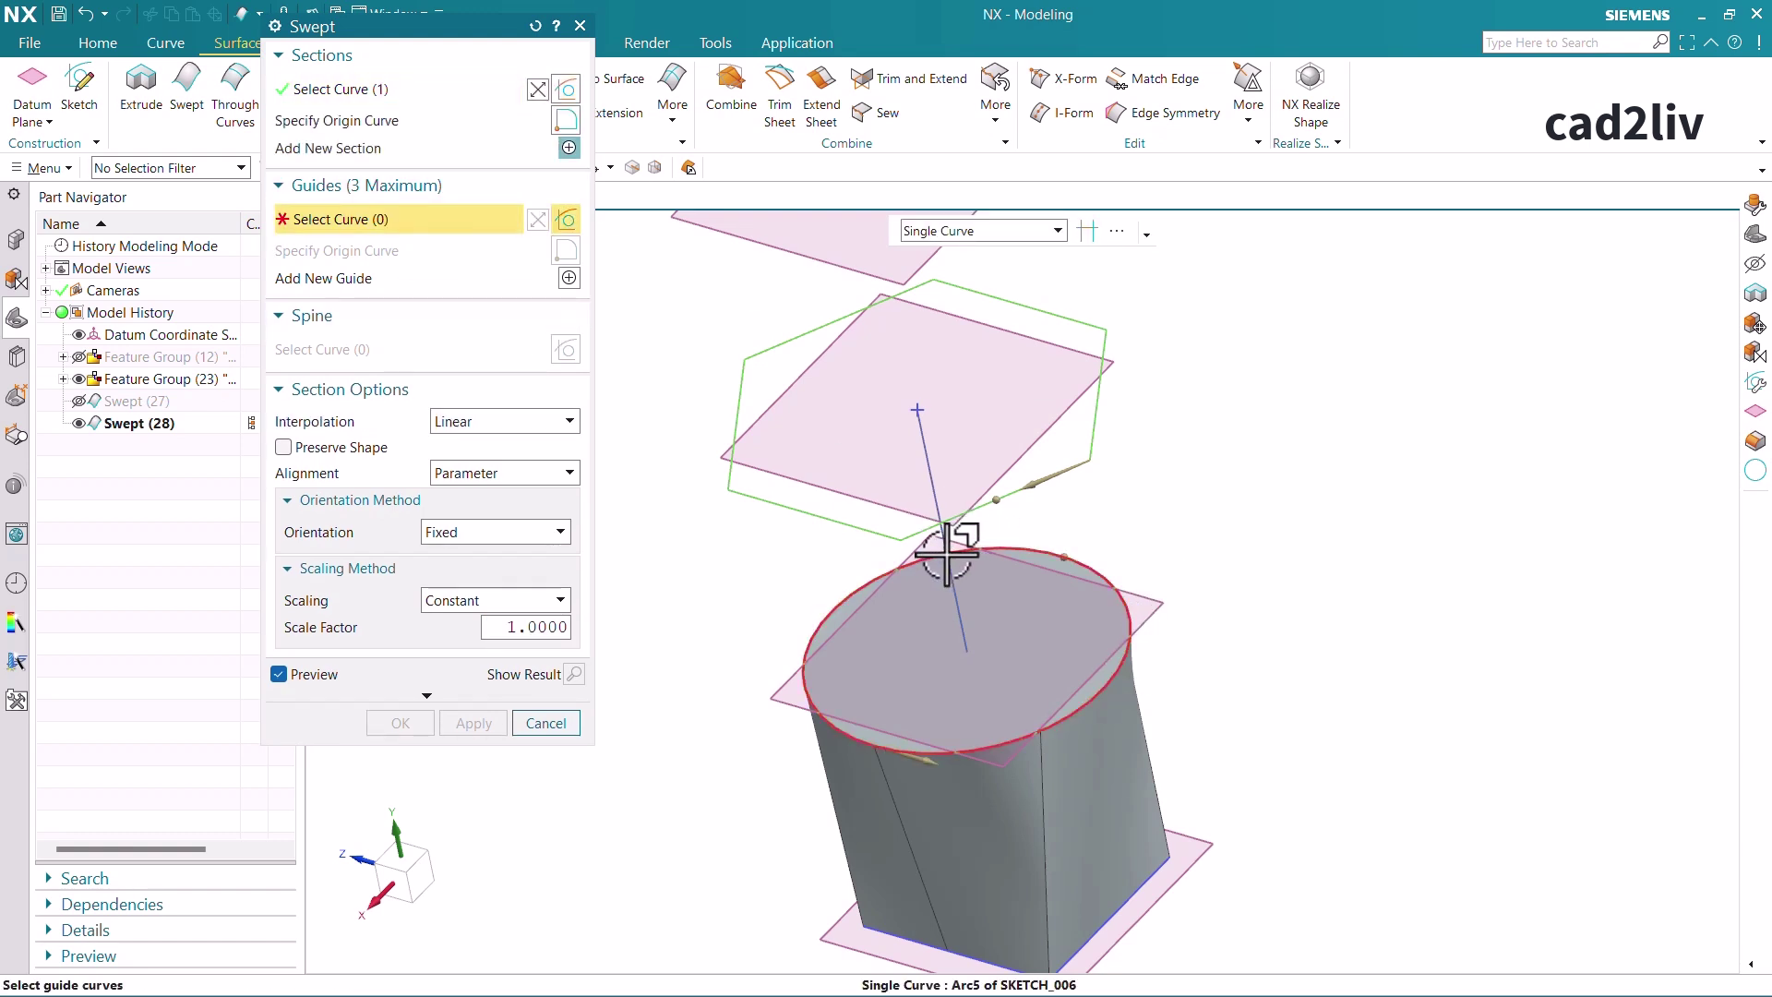
{"action": "left_click", "coordinate": [946, 554]}
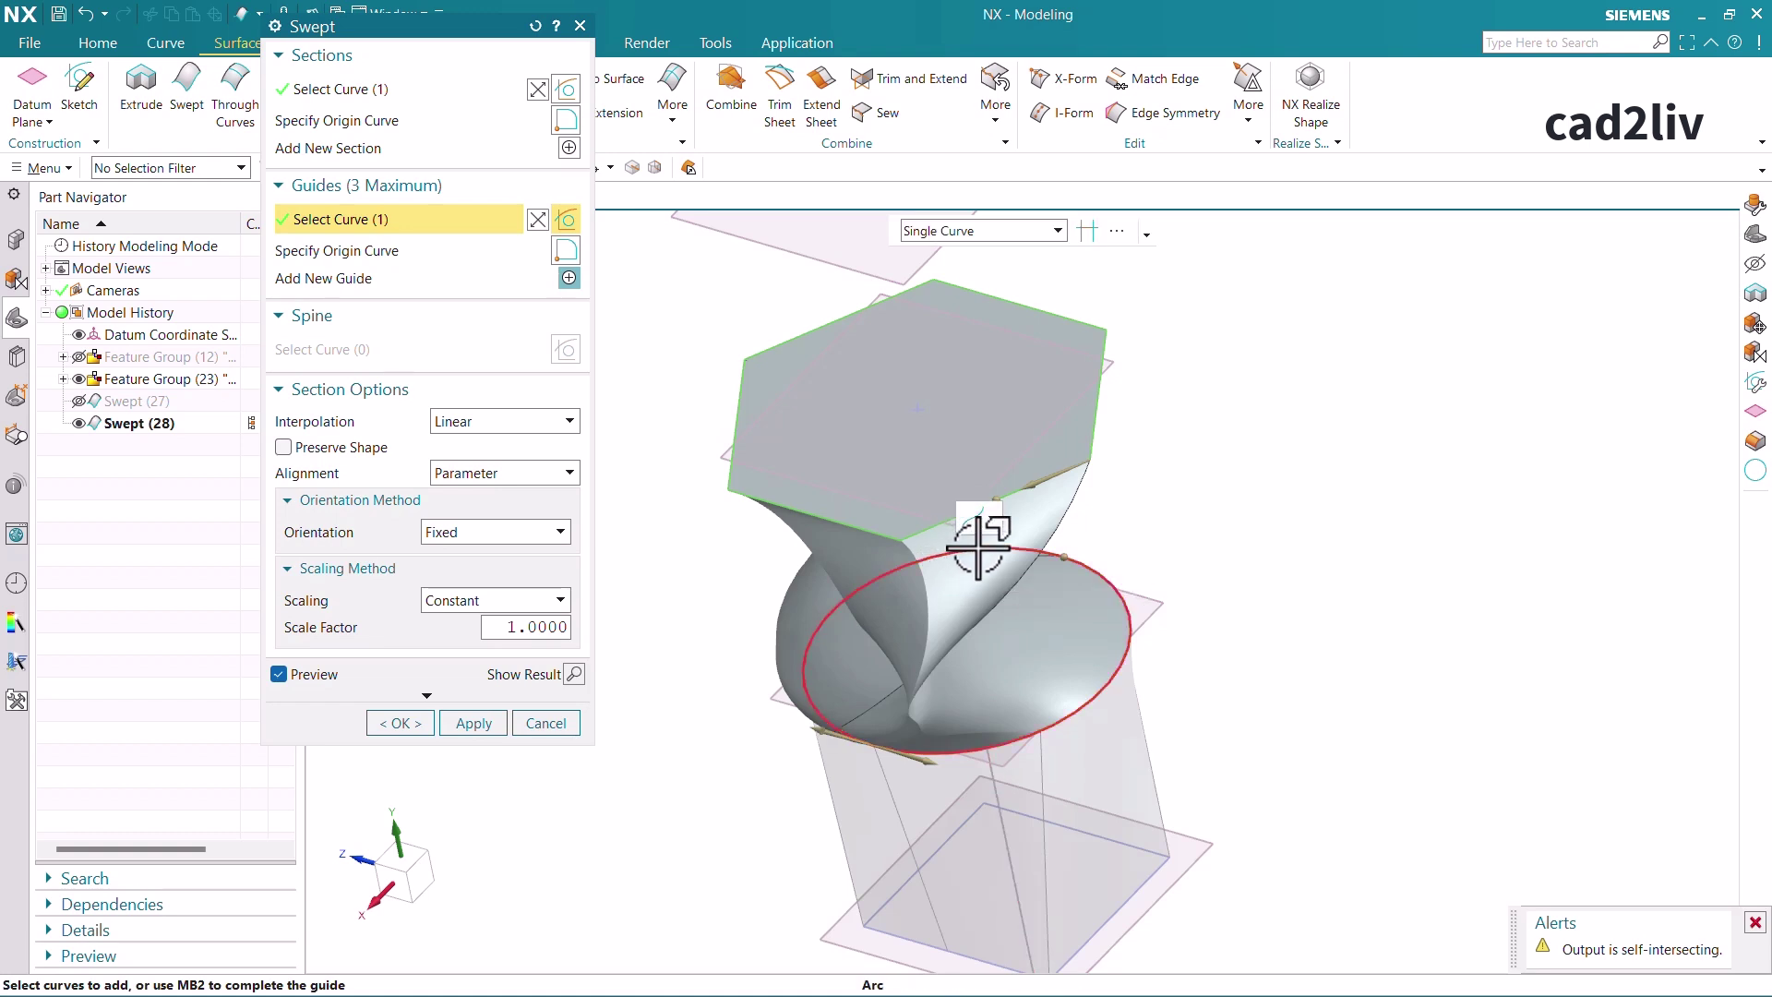
{"action": "left_click", "coordinate": [946, 550]}
{"action": "left_click", "coordinate": [948, 544]}
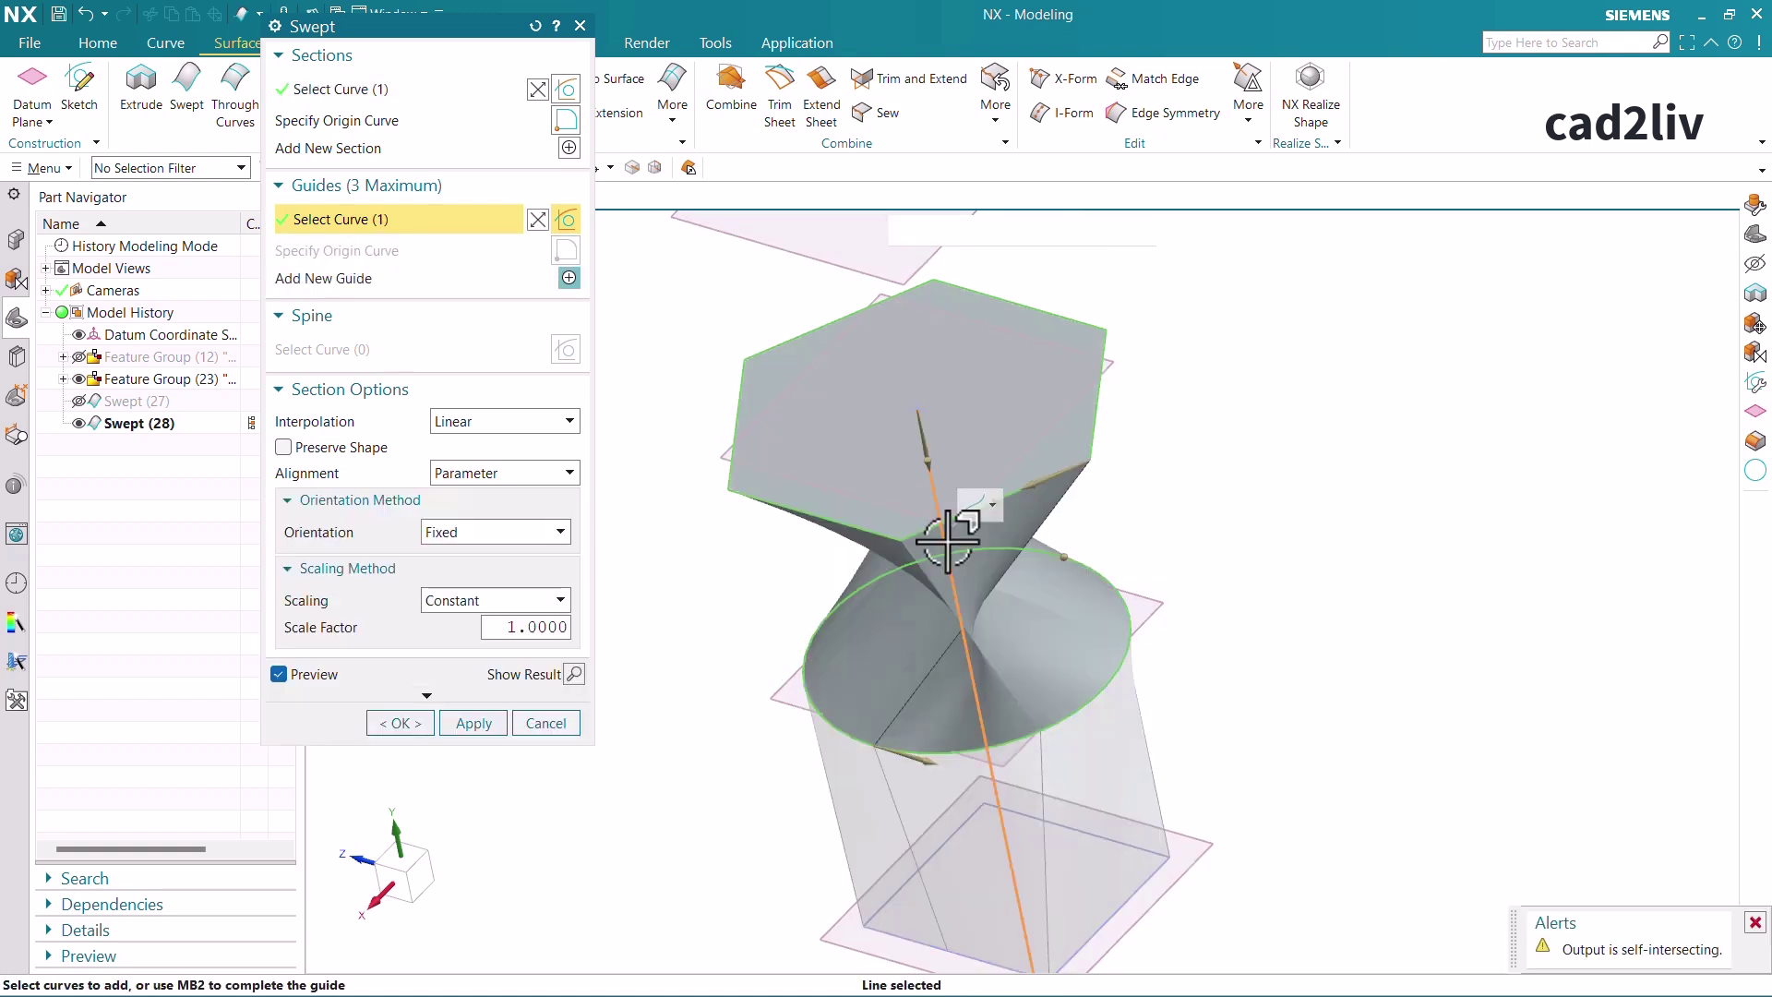
{"action": "middle_click_drag", "start_coordinate": [957, 522], "coordinate": [955, 475]}
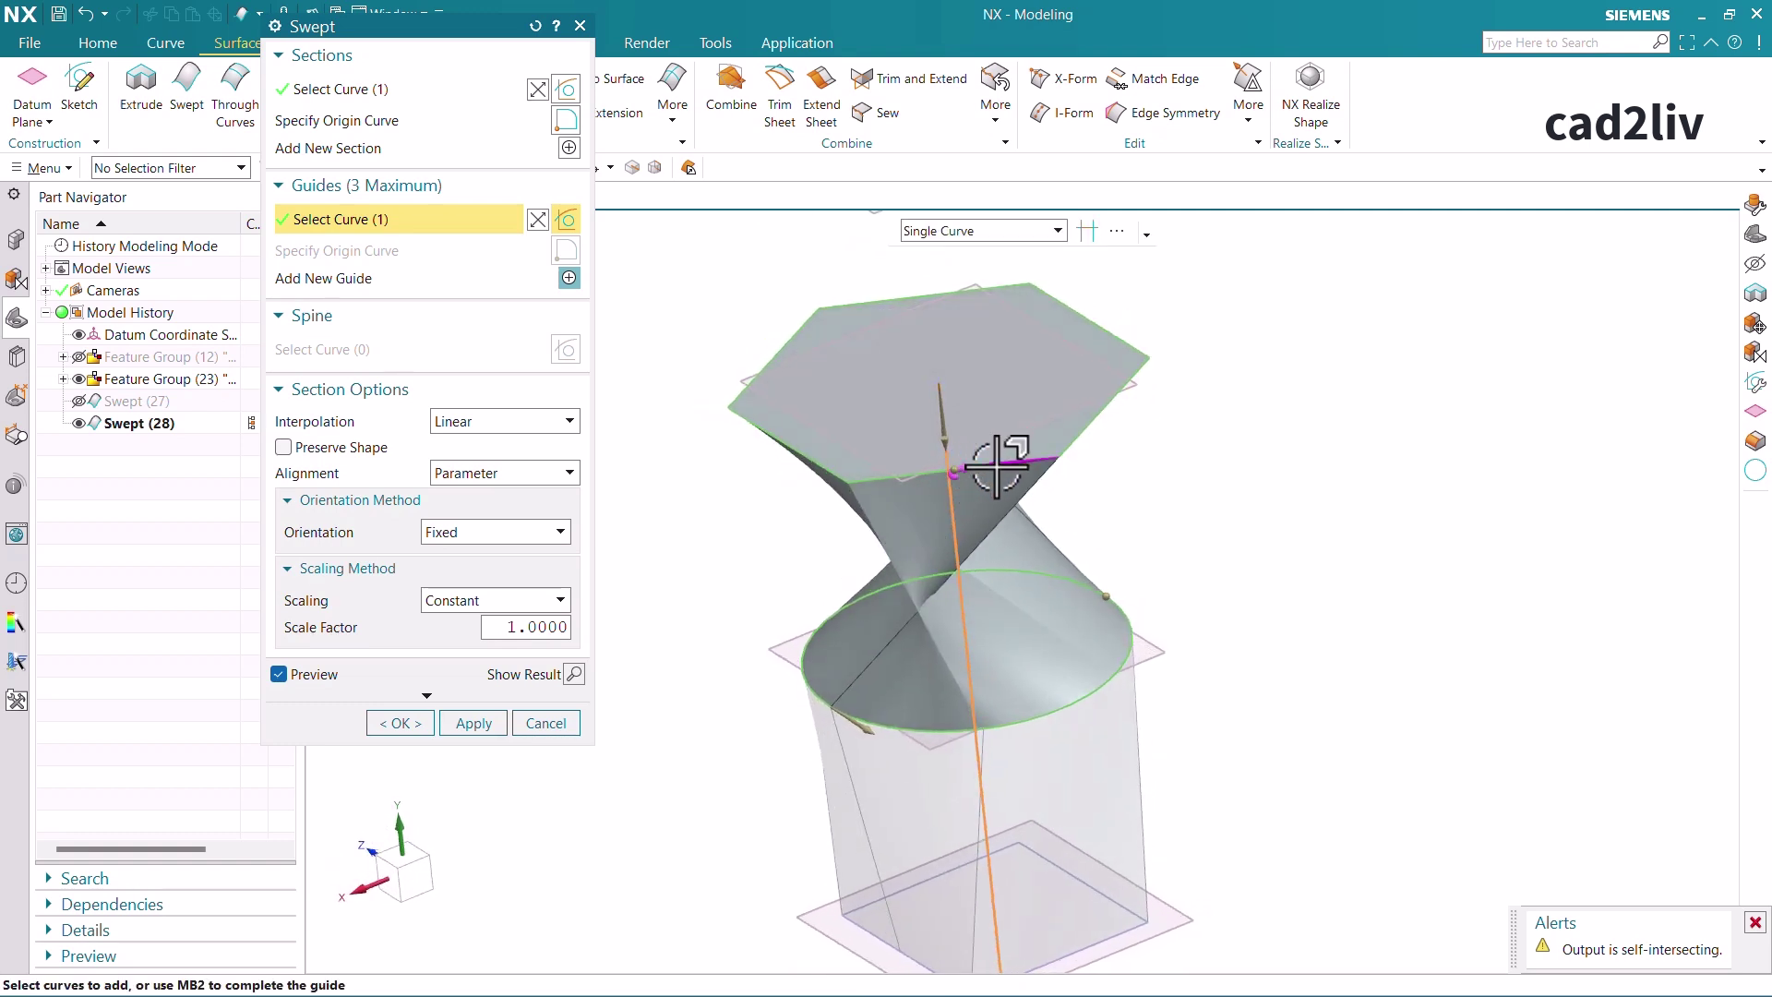
Reverse the hexagon section's direction and compare the sweep preview with the direction flipped both ways
{"action": "left_click", "coordinate": [956, 475]}
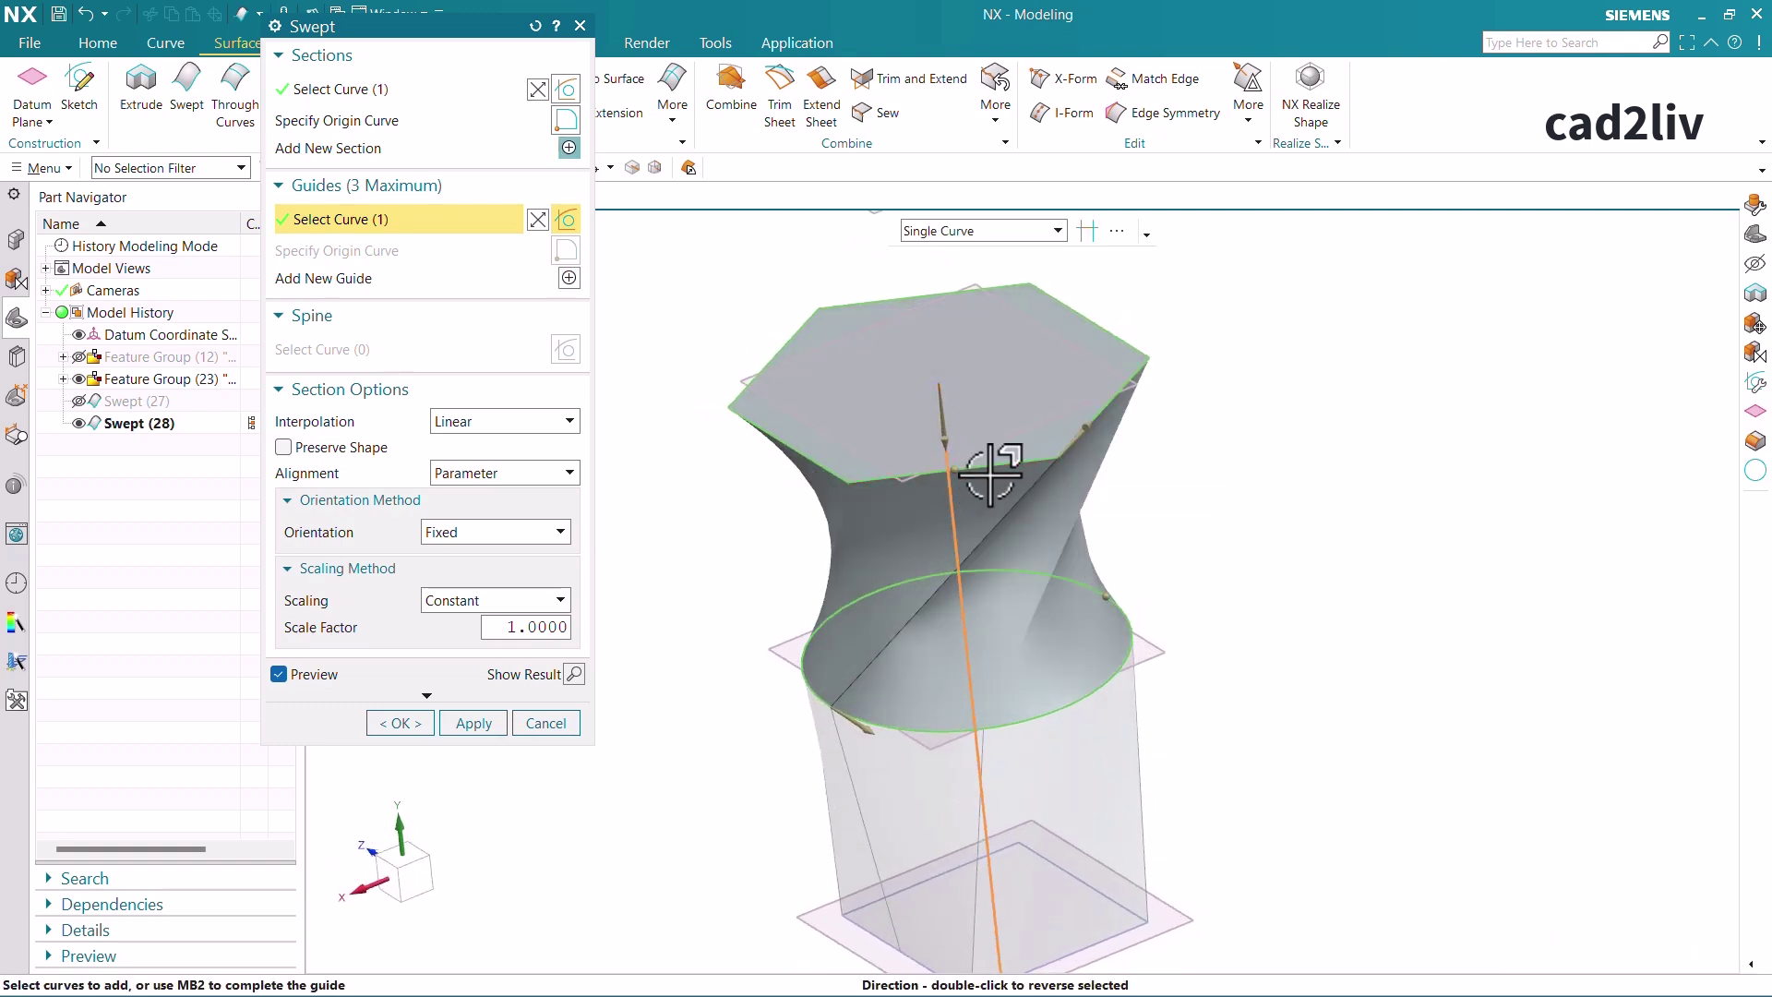
{"action": "middle_click_drag", "start_coordinate": [1108, 448], "coordinate": [1068, 317]}
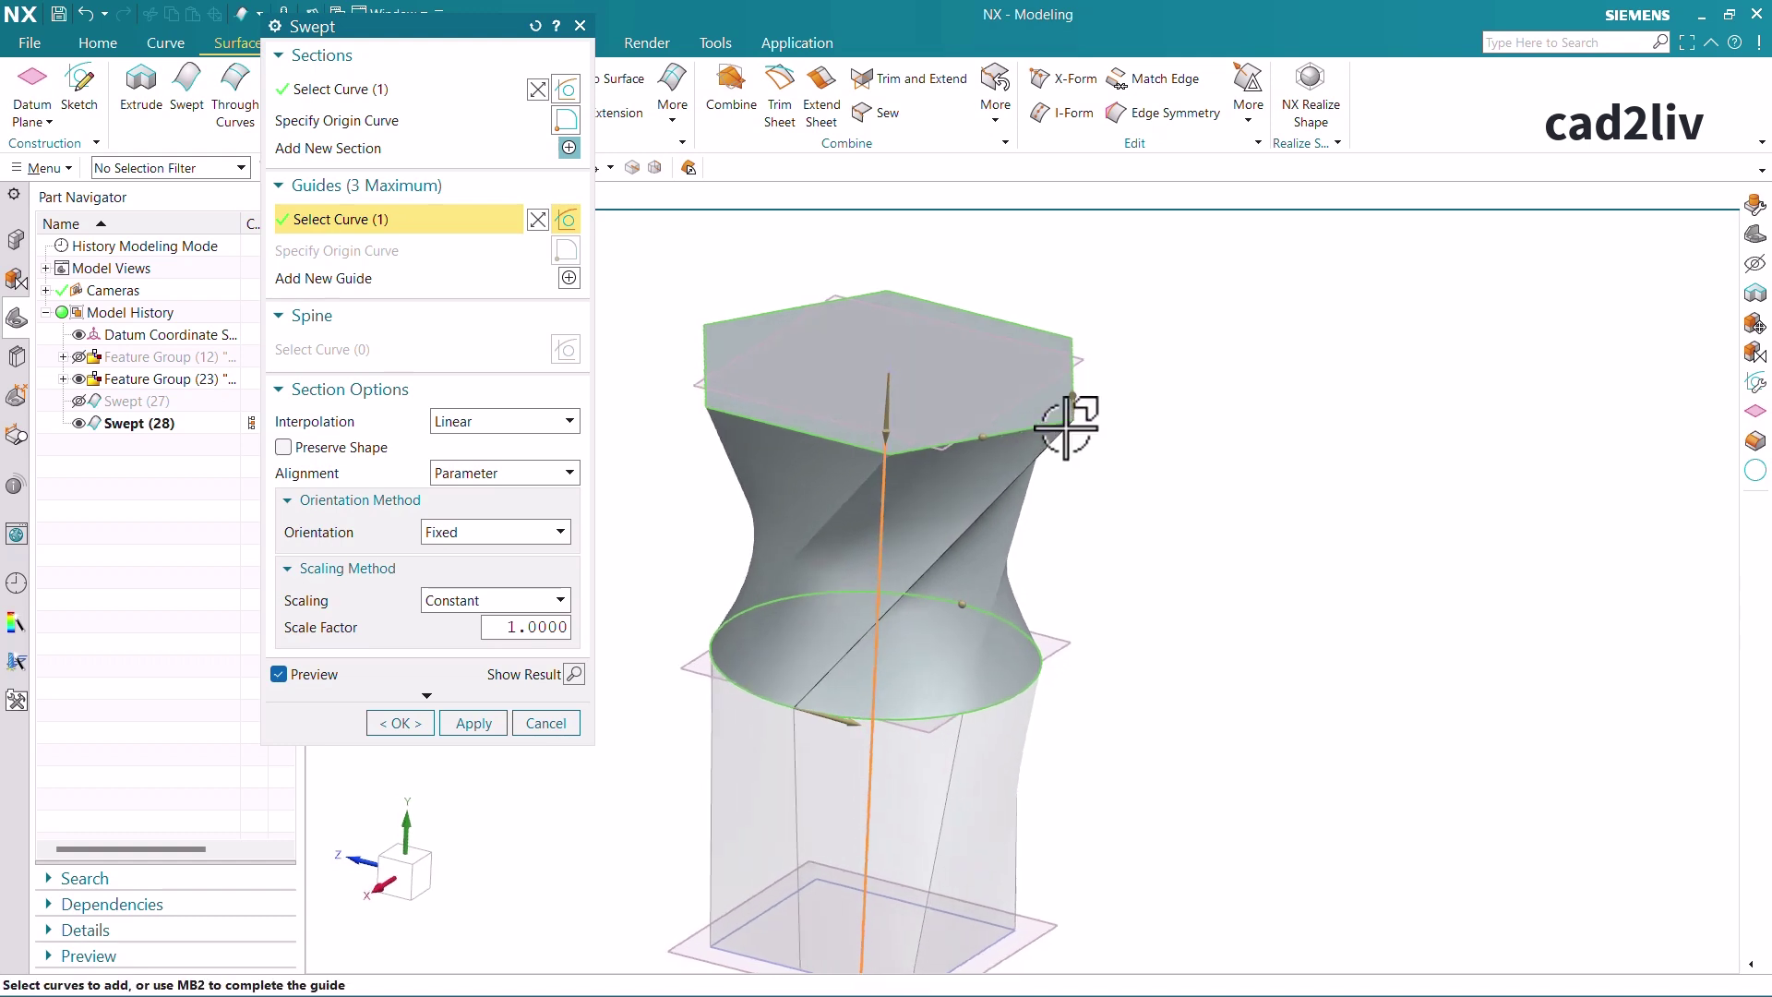
{"action": "double_click", "coordinate": [1068, 384]}
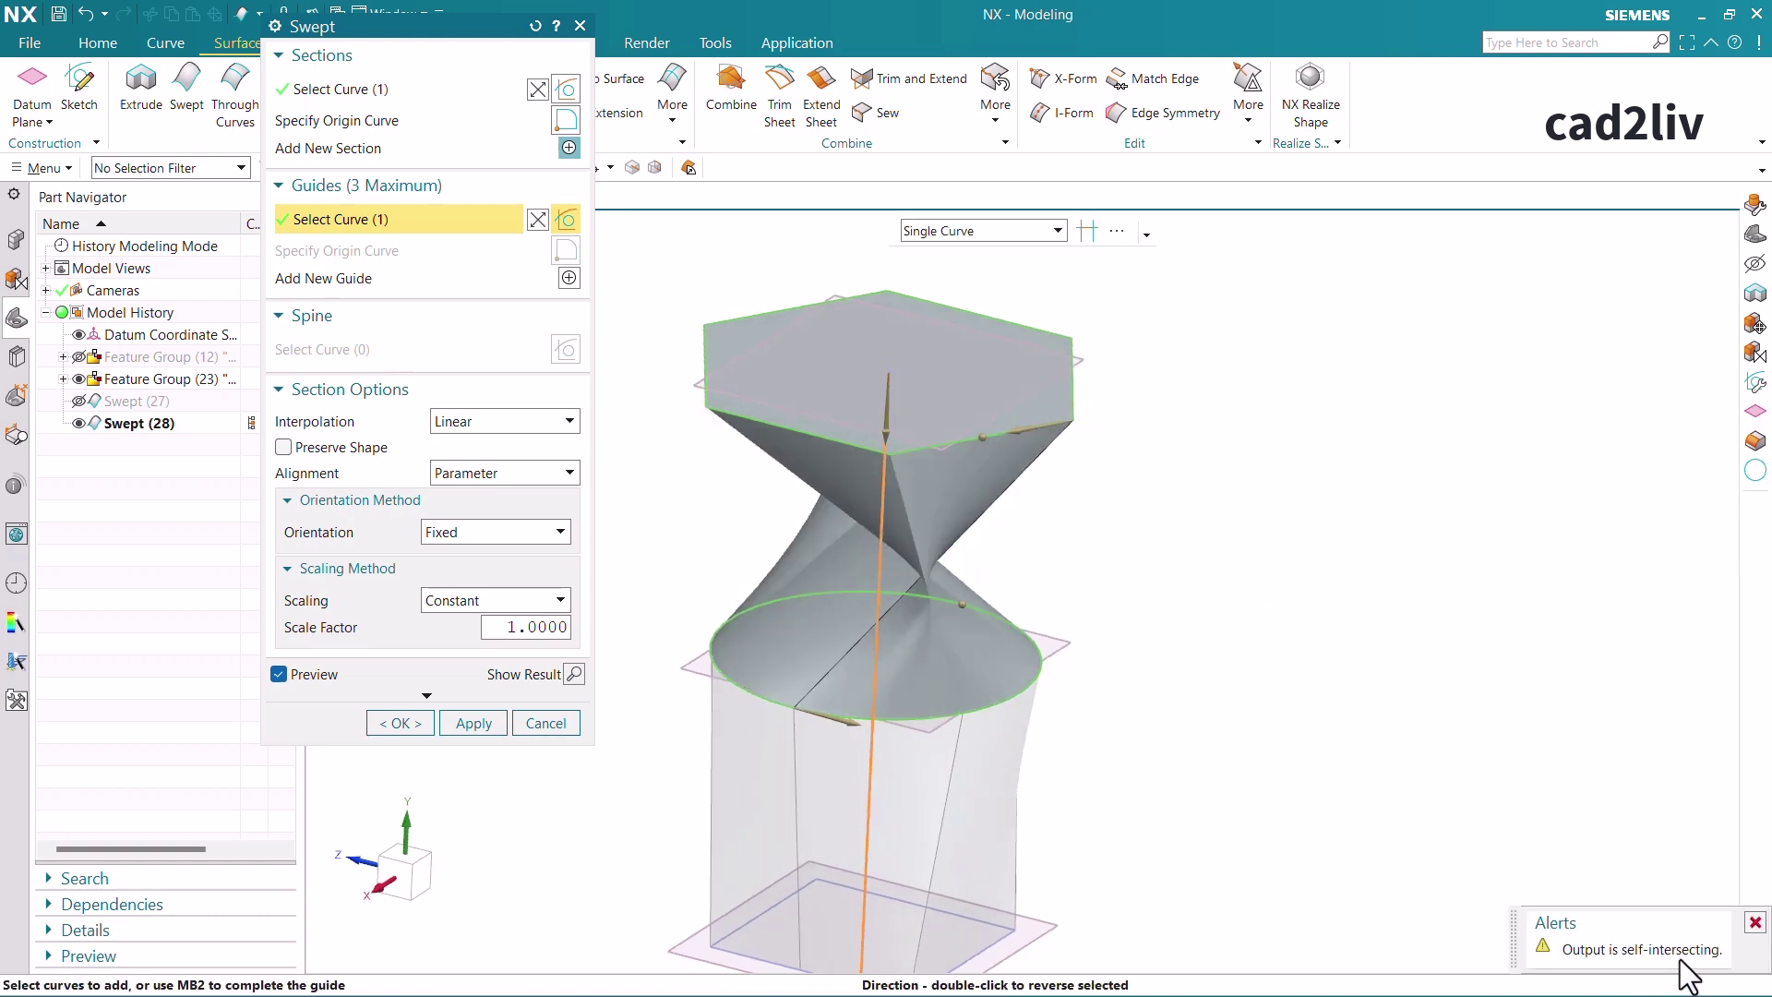
{"action": "double_click", "coordinate": [1031, 433]}
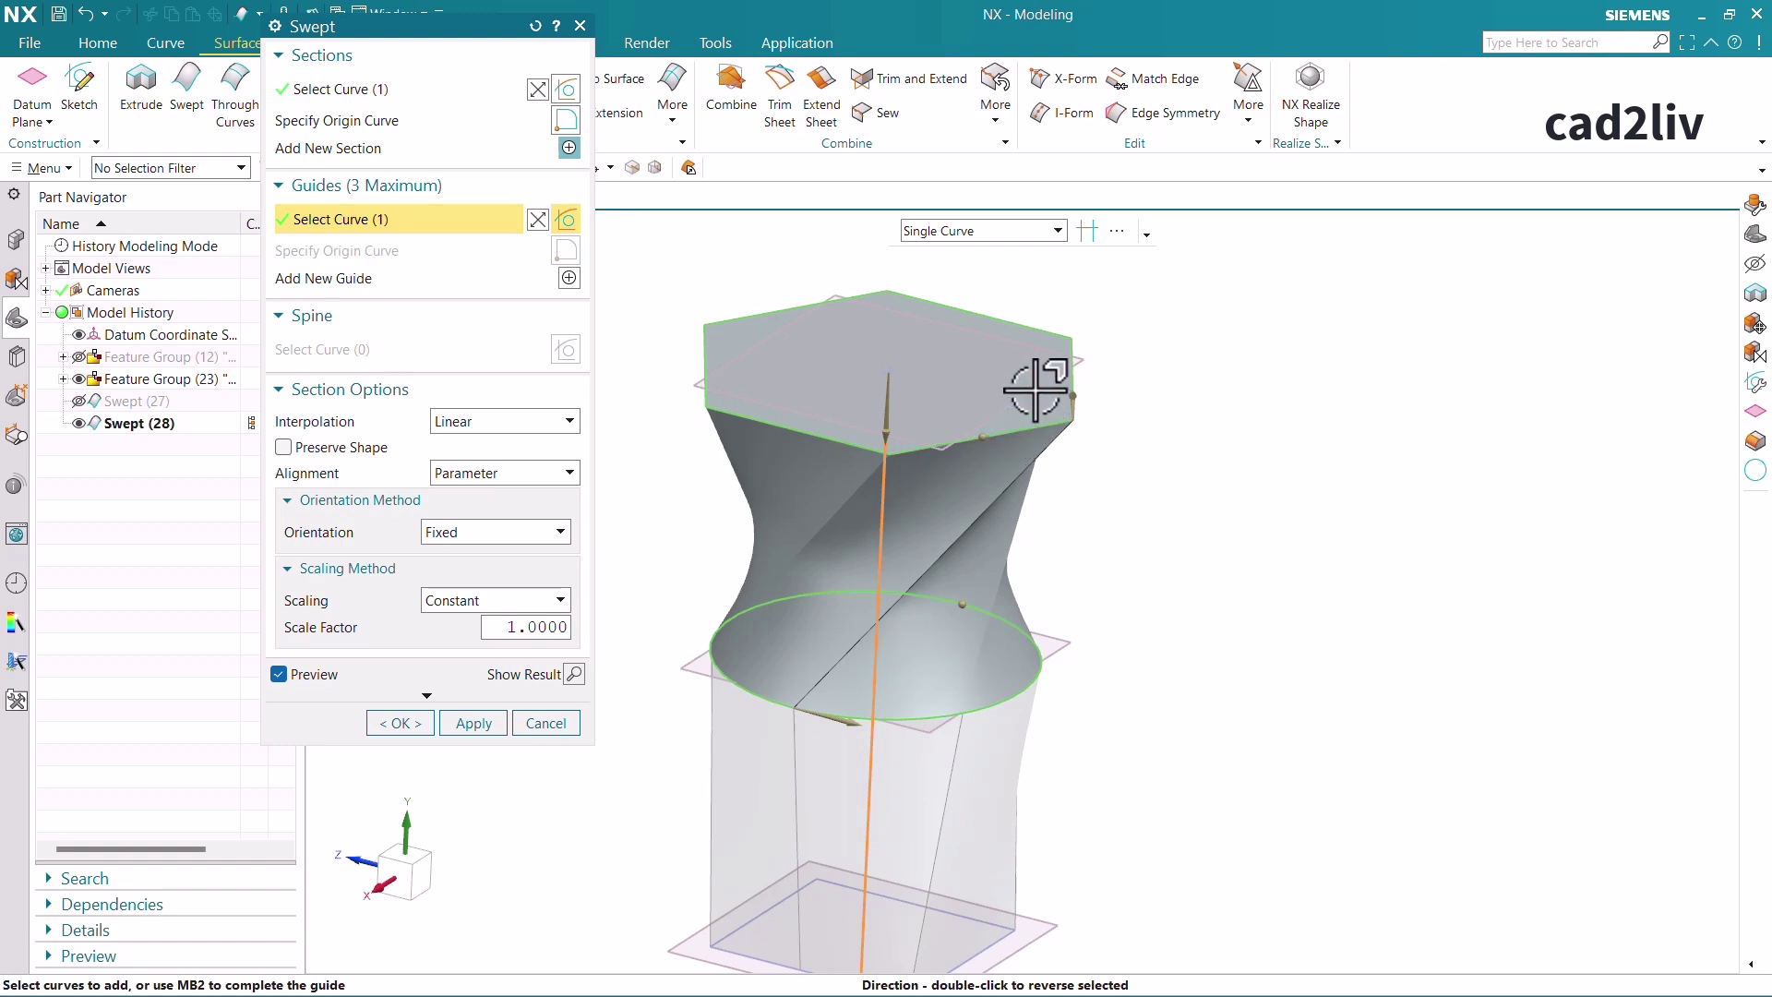
{"action": "mouse_move", "coordinate": [1036, 389]}
{"action": "middle_mouse_down"}
{"action": "mouse_move", "coordinate": [1179, 392]}
{"action": "mouse_move", "coordinate": [1058, 402]}
{"action": "middle_mouse_up"}
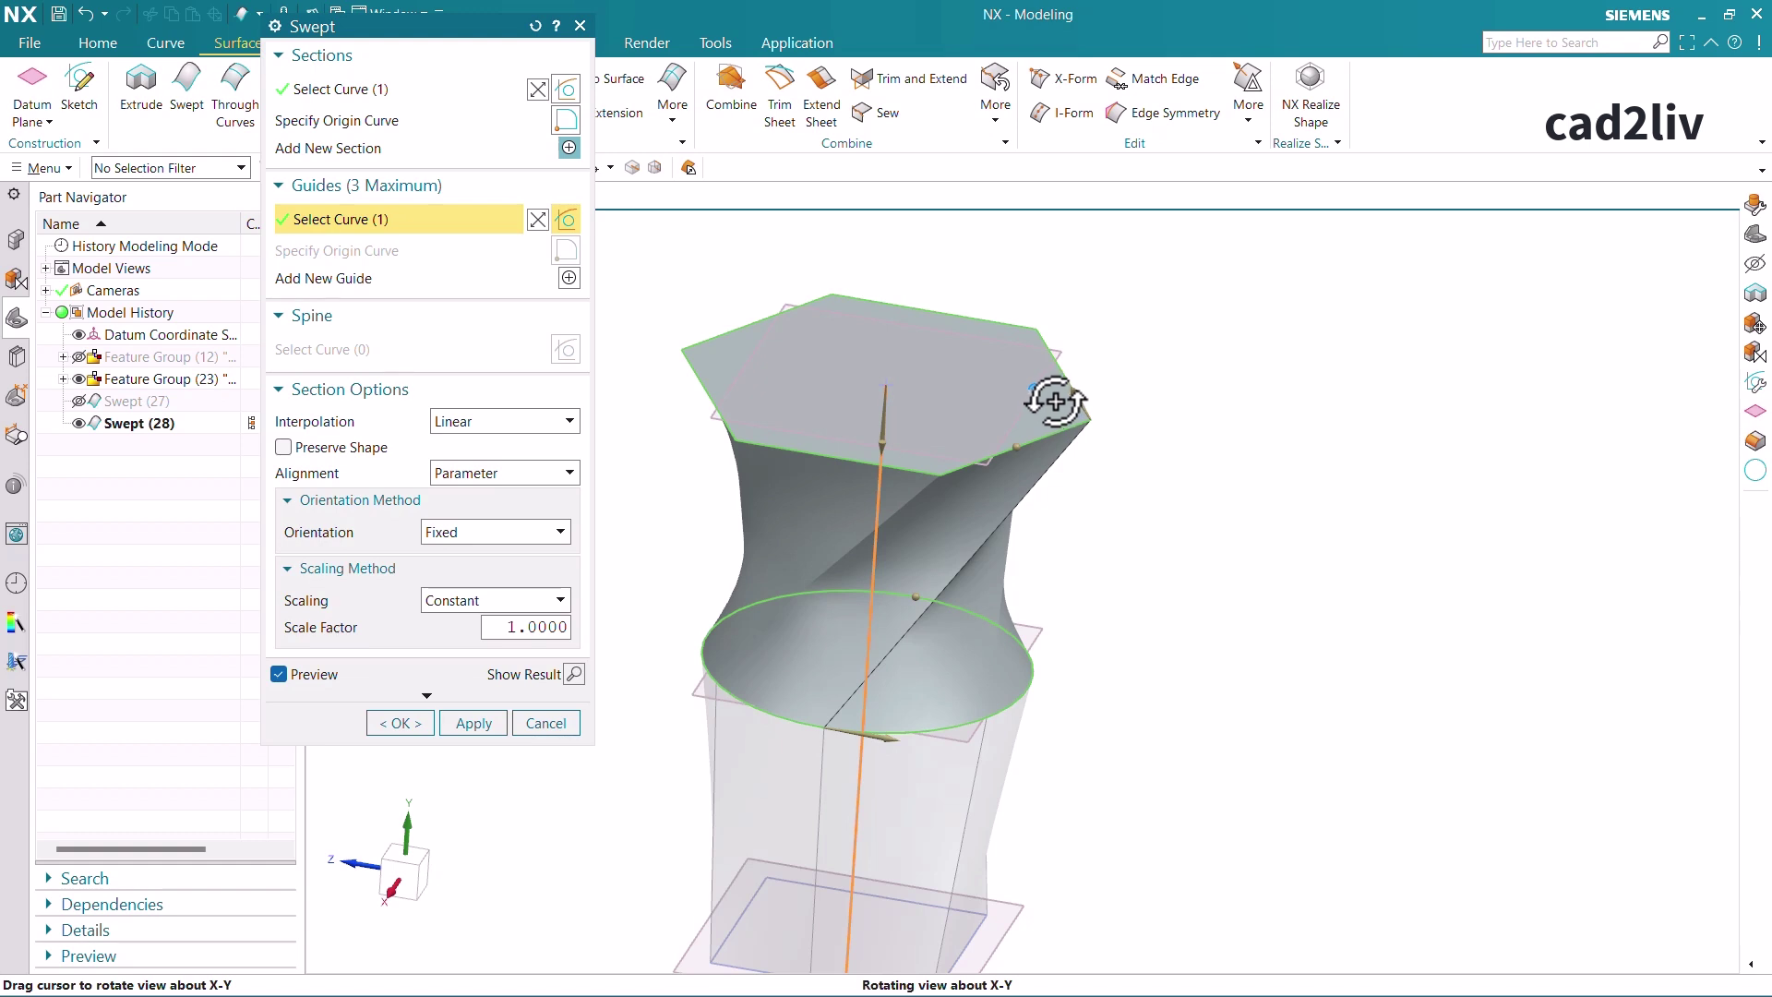
{"action": "mouse_move", "coordinate": [1055, 402]}
{"action": "middle_mouse_down"}
{"action": "mouse_move", "coordinate": [1036, 399]}
{"action": "mouse_move", "coordinate": [1047, 410]}
{"action": "middle_mouse_up"}
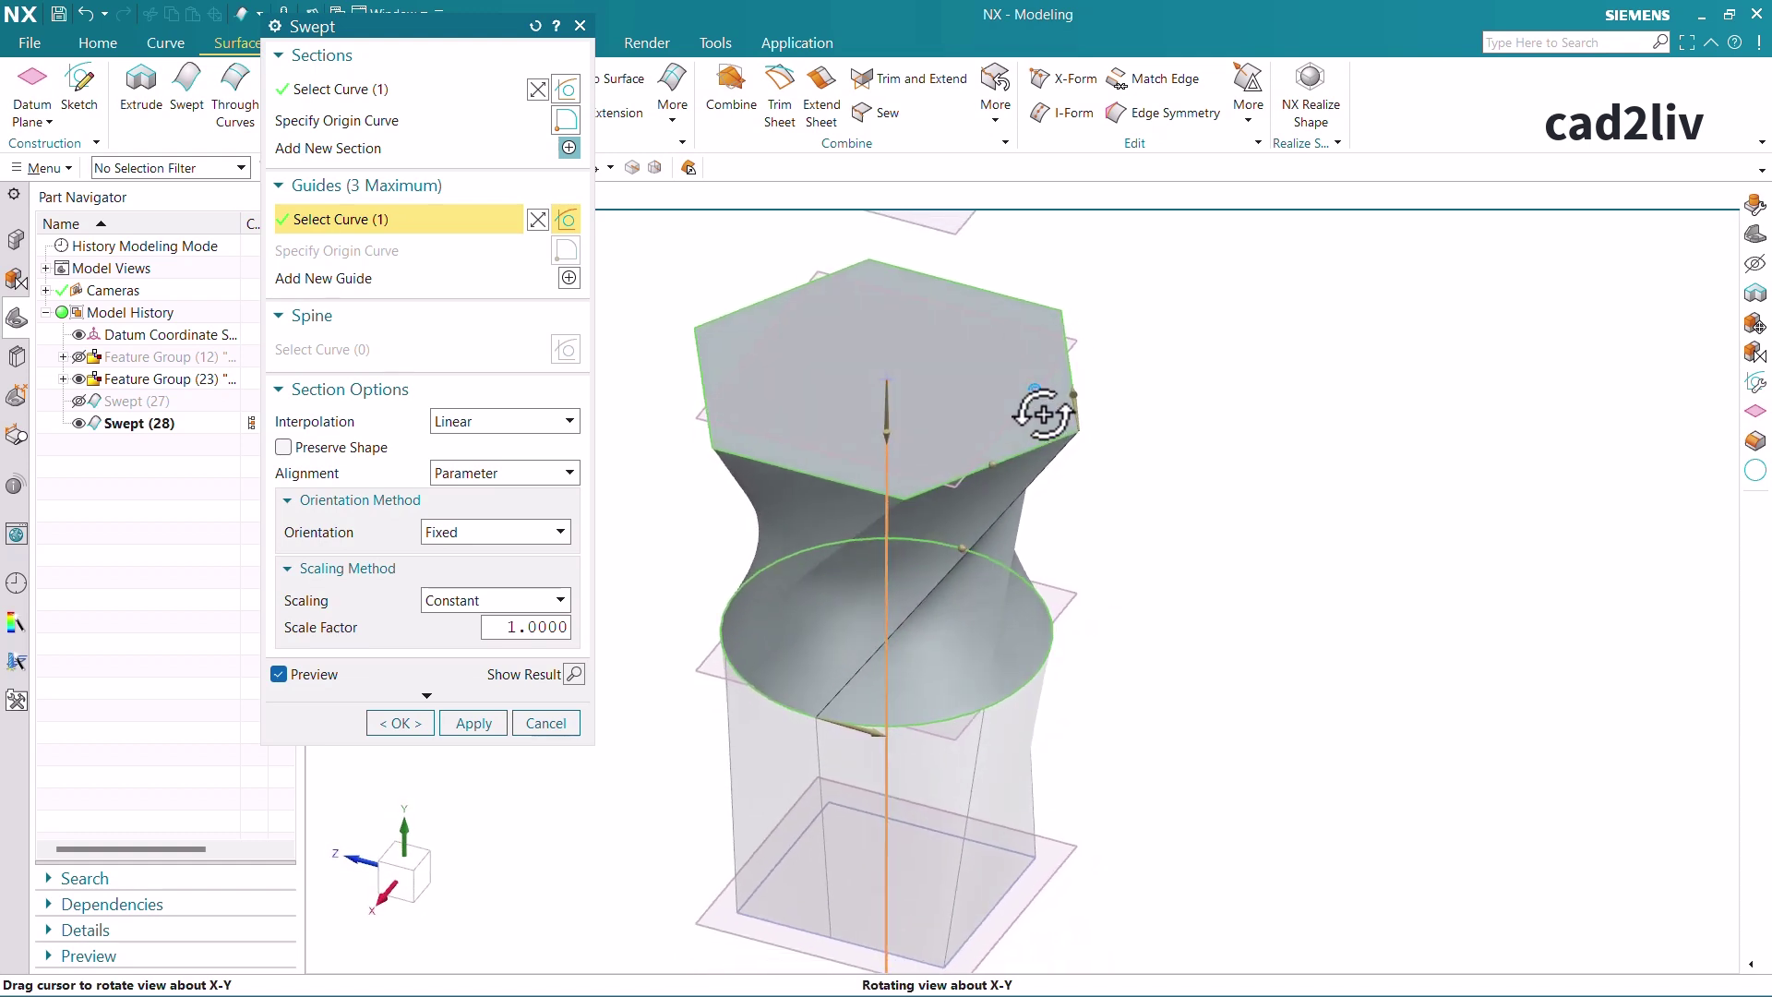
Set the sweep's orientation method to Vector Direction, trying the Y-axis and settling on the Z-axis as the vector
{"action": "left_click", "coordinate": [495, 534]}
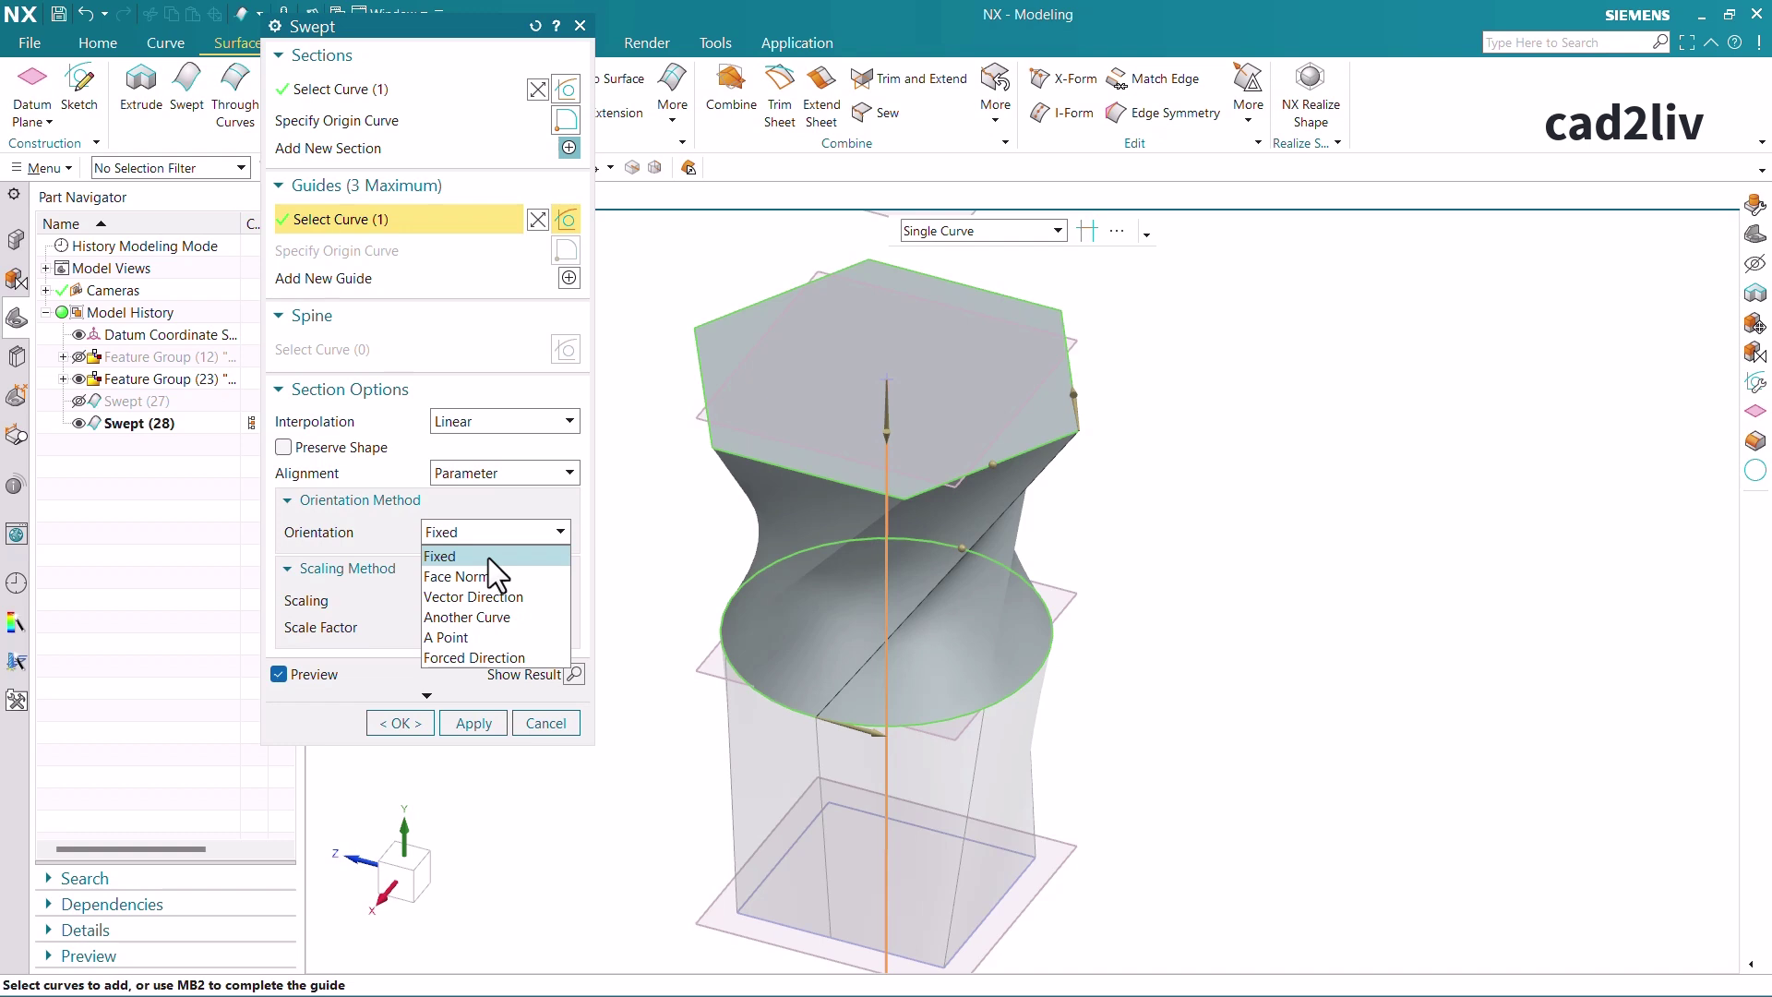
{"action": "left_click", "coordinate": [504, 605]}
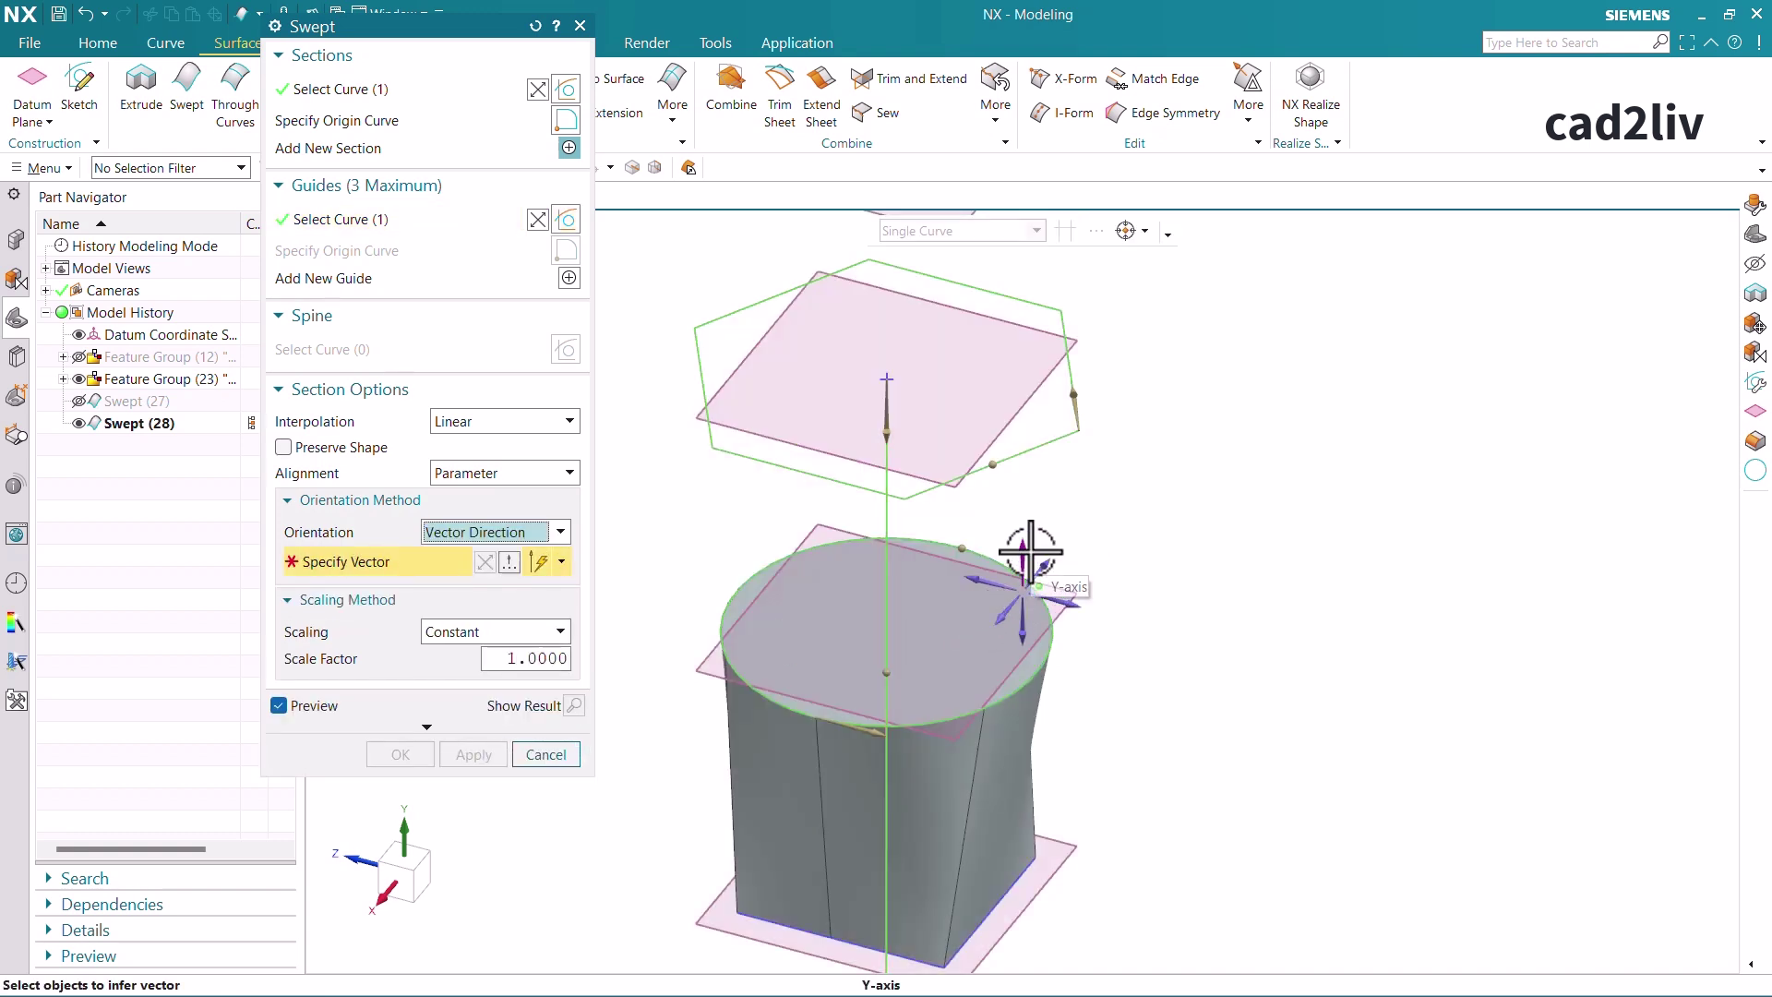
{"action": "scroll", "coordinate": [1011, 503], "scroll_direction": "down", "scroll_amount": 2}
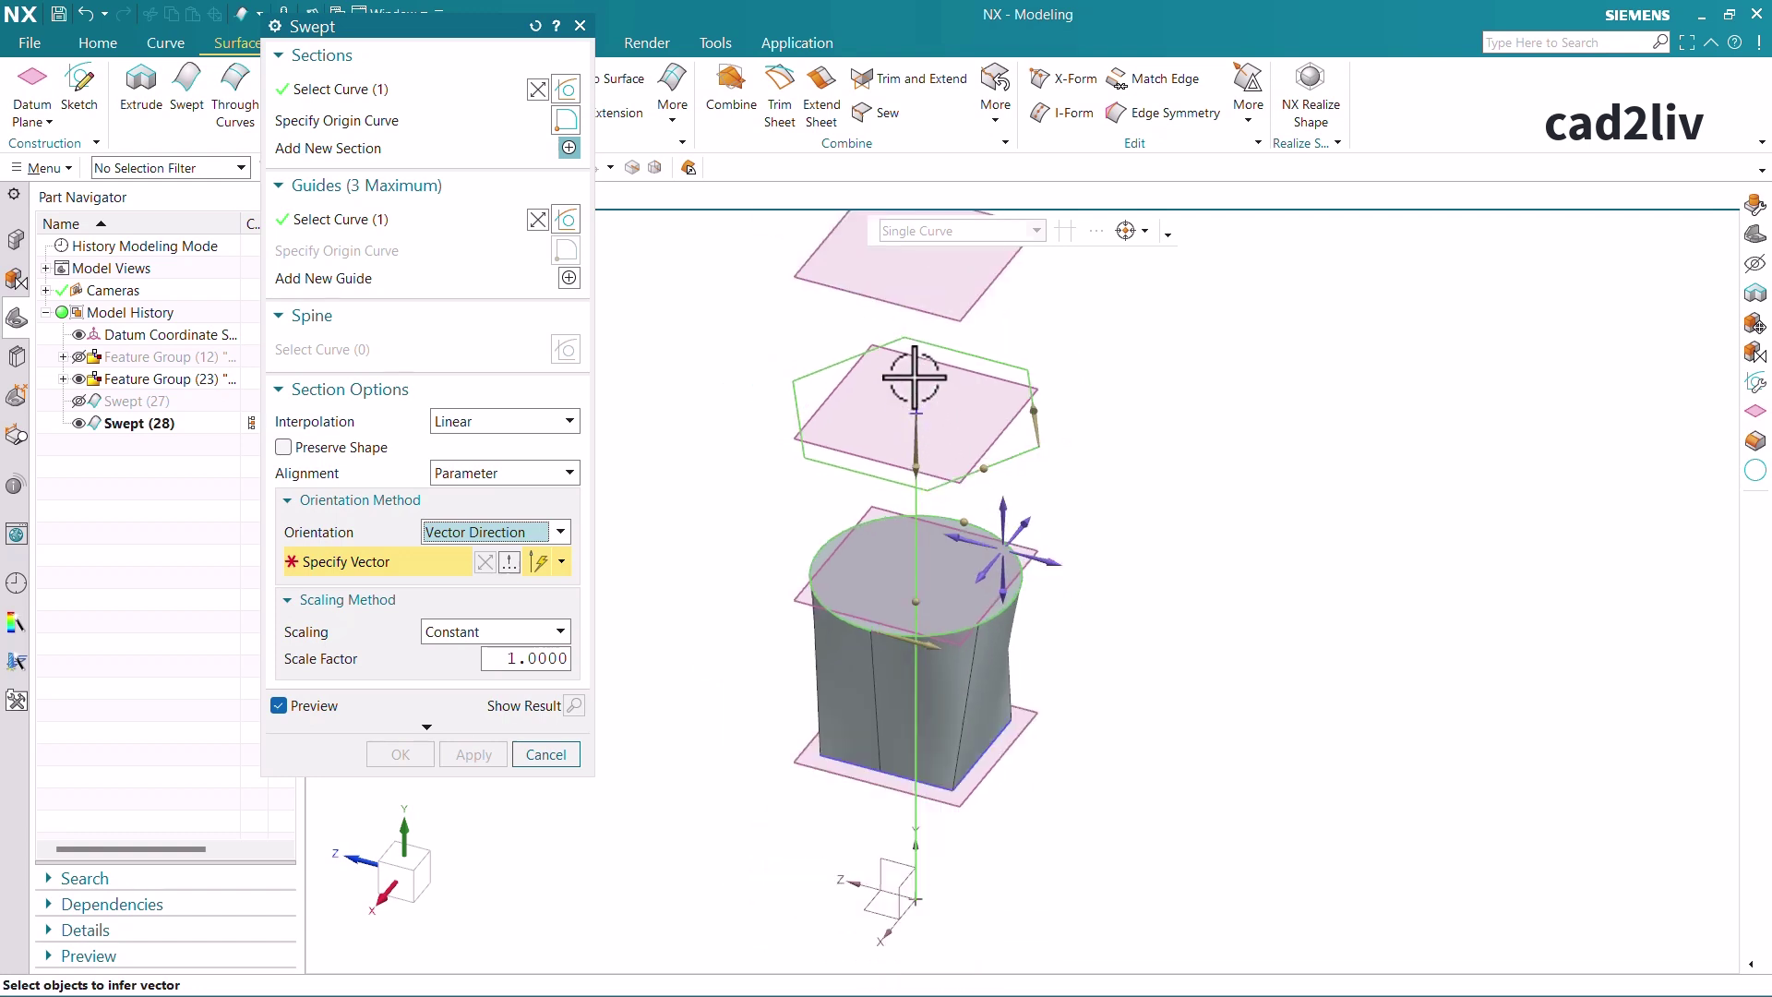
{"action": "left_click", "coordinate": [1006, 510]}
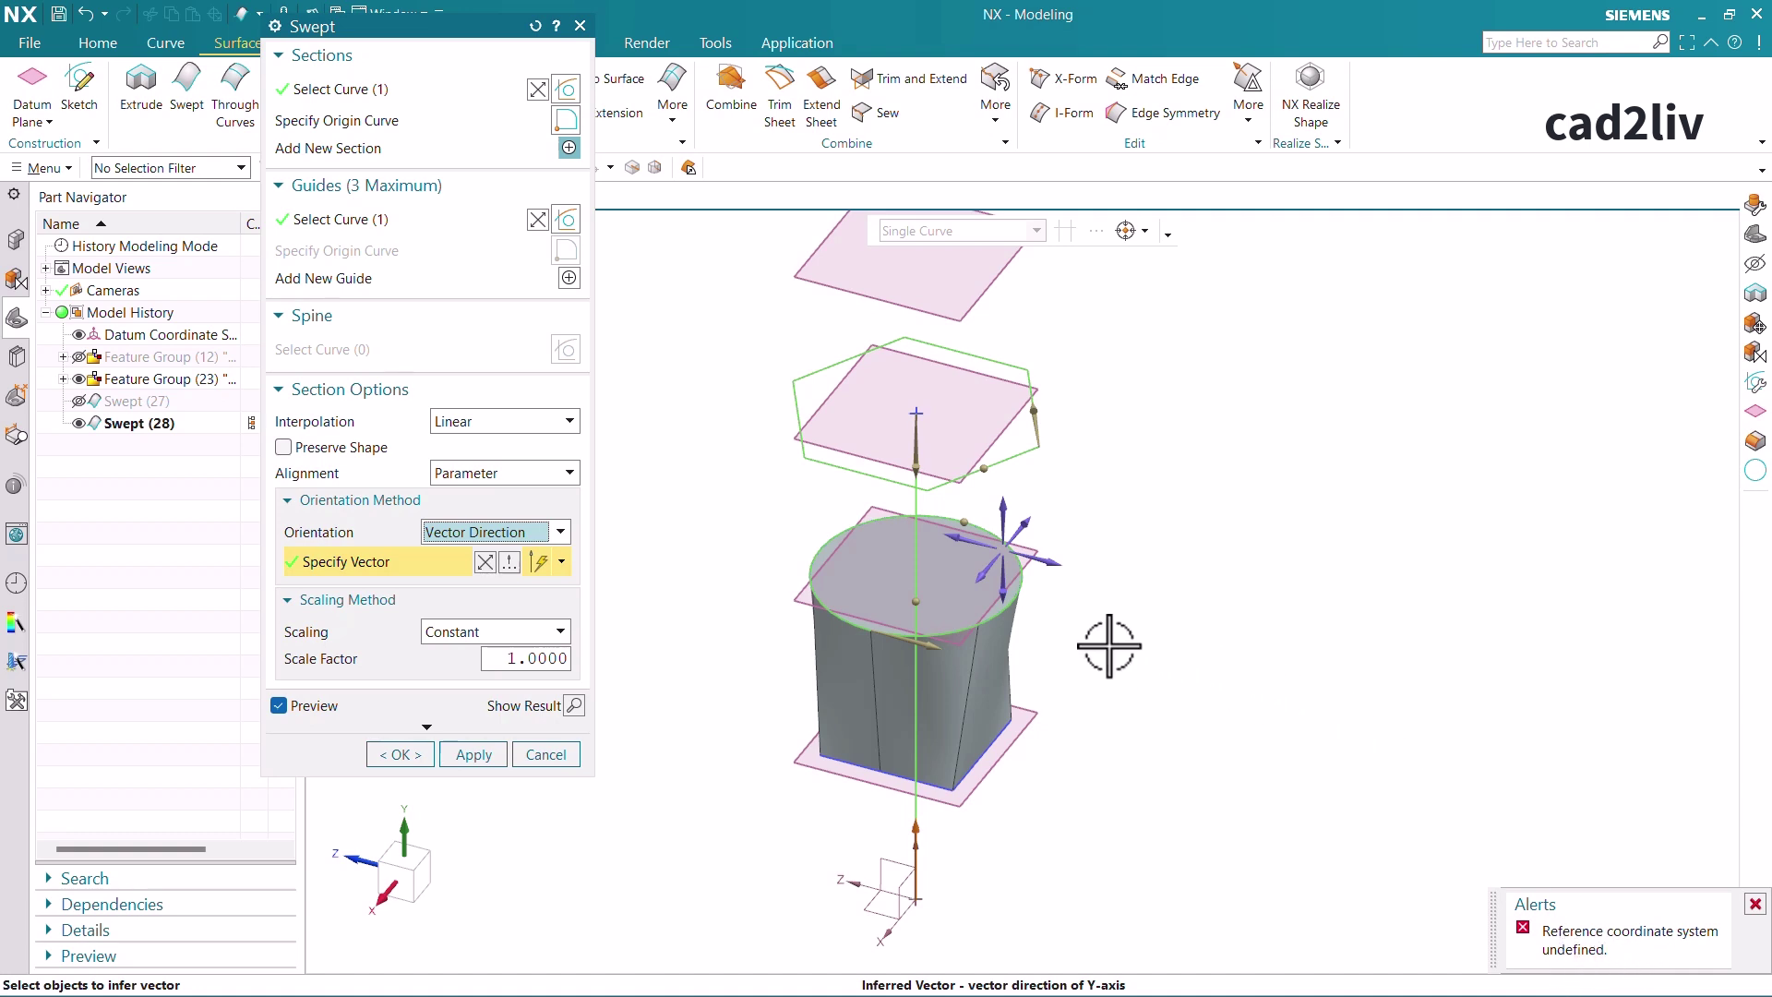
{"action": "left_click", "coordinate": [1053, 565]}
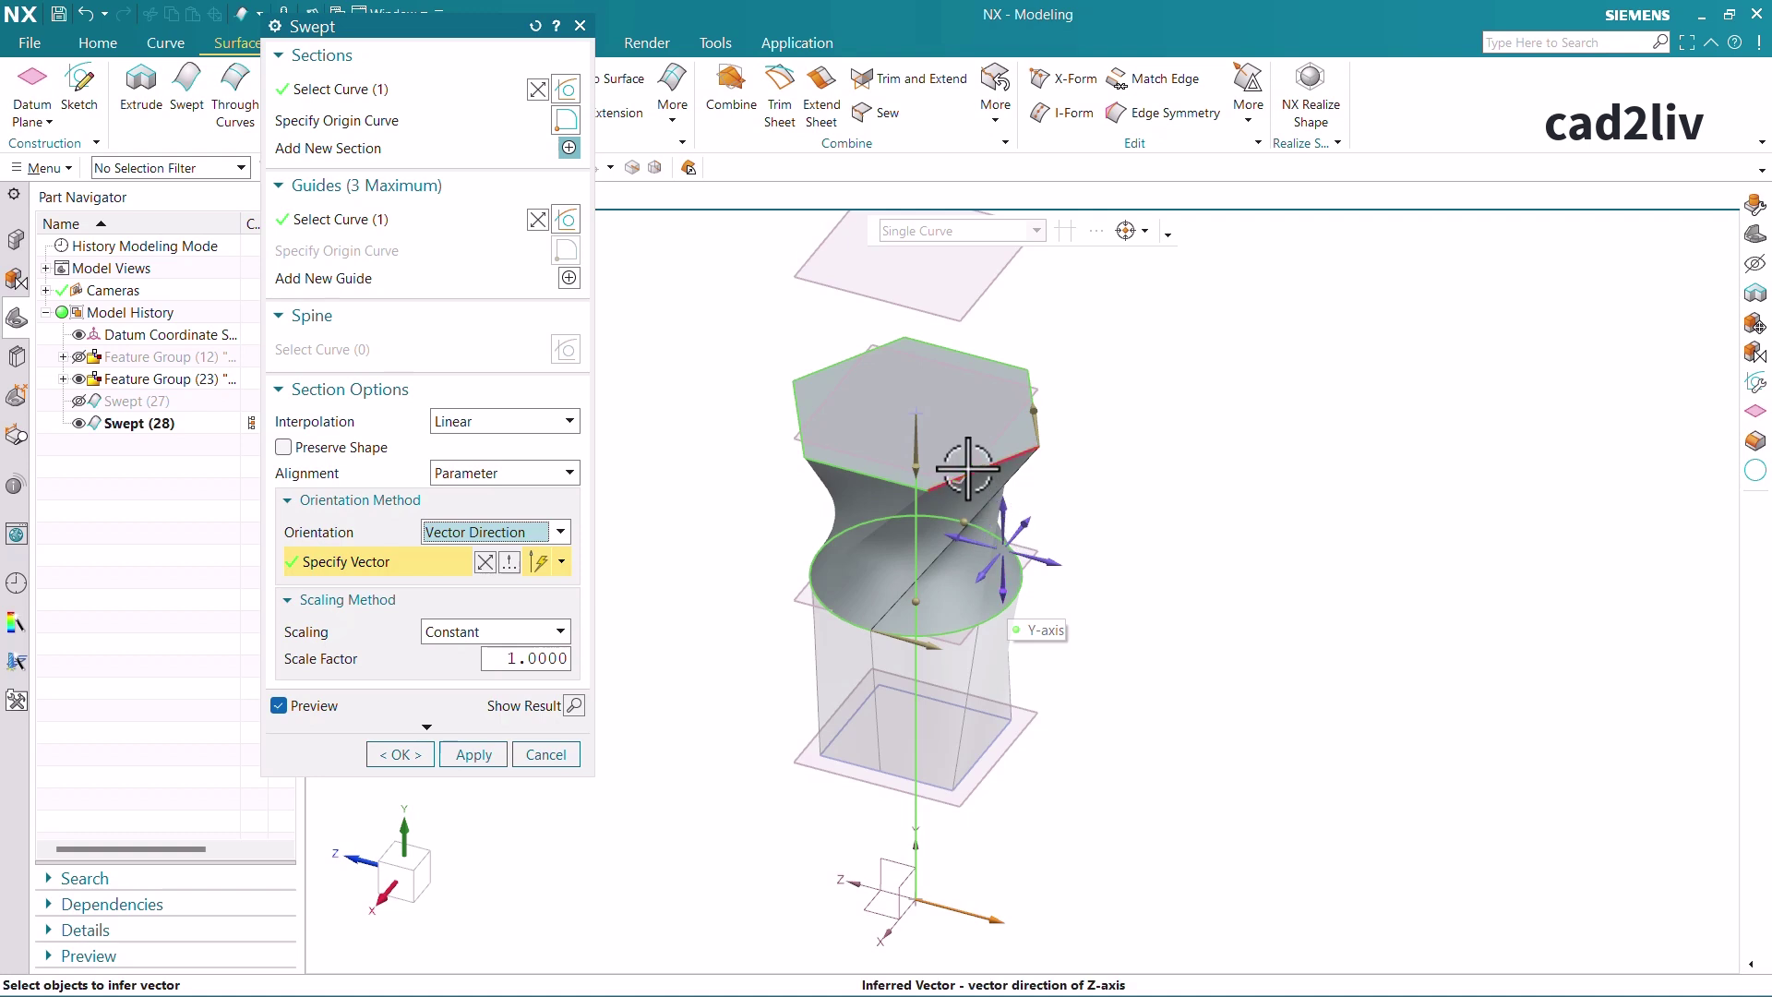
{"action": "middle_click_drag", "start_coordinate": [987, 554], "coordinate": [900, 554]}
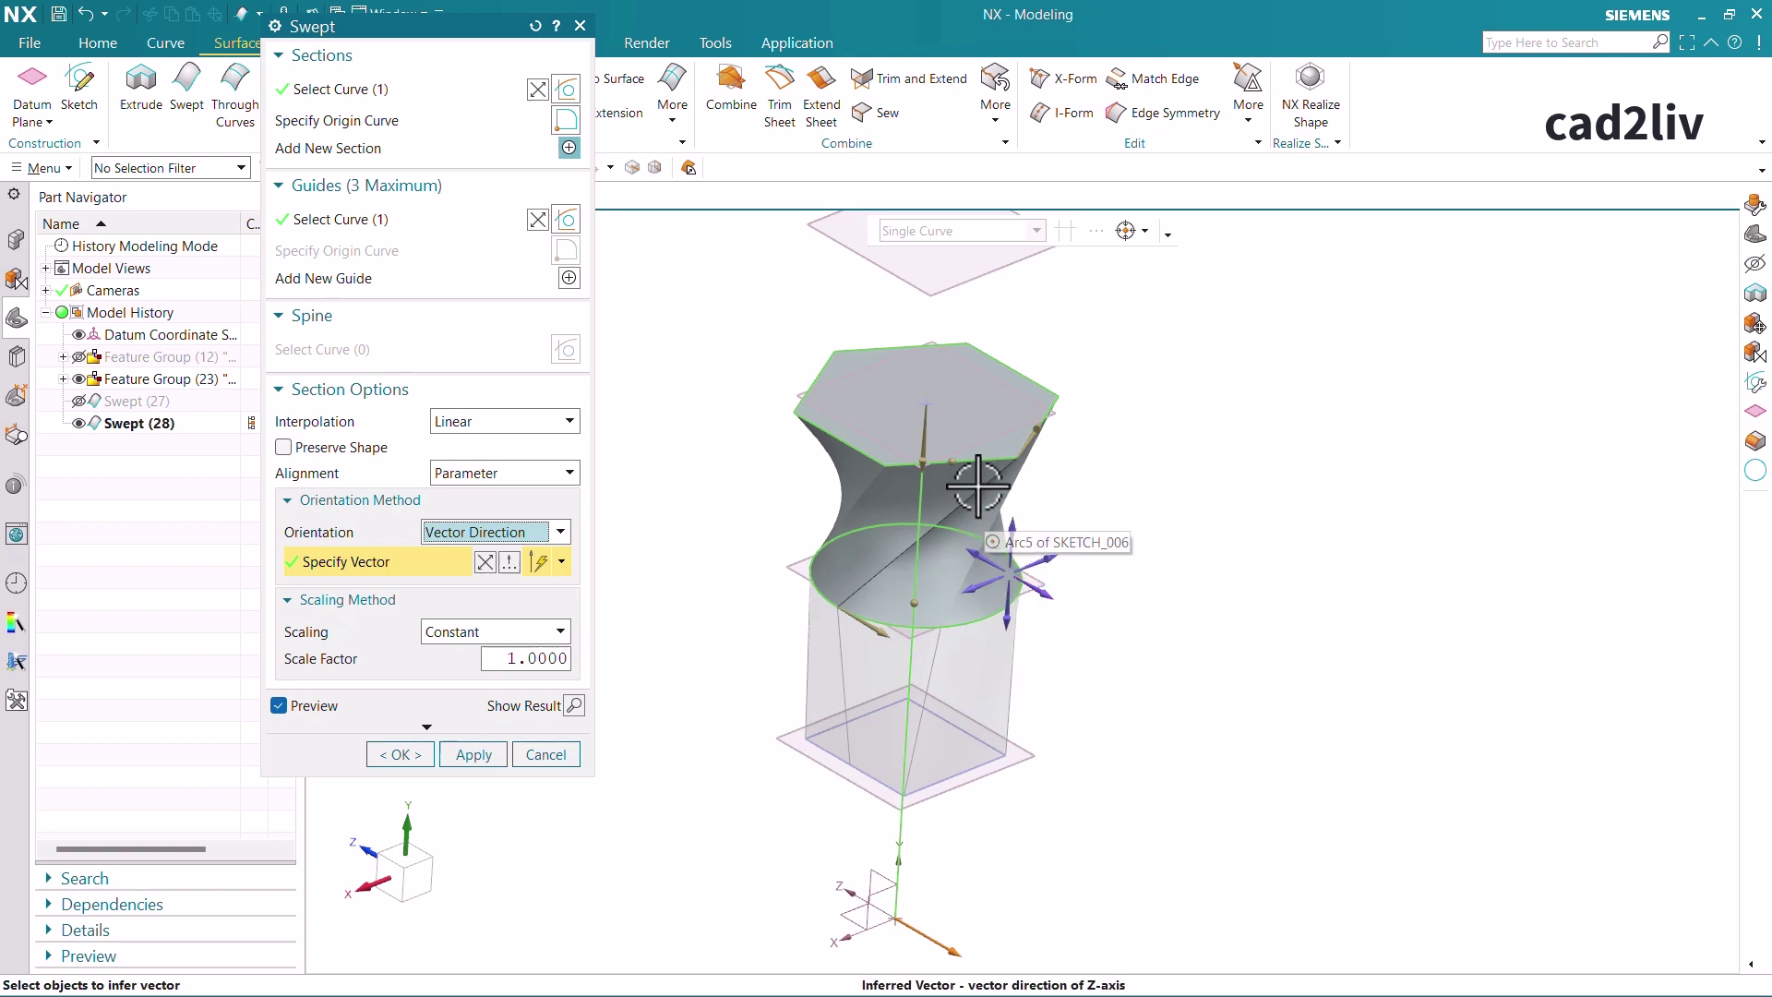
Try Arc Length as the section alignment and settle on By Points
{"action": "left_click", "coordinate": [511, 535]}
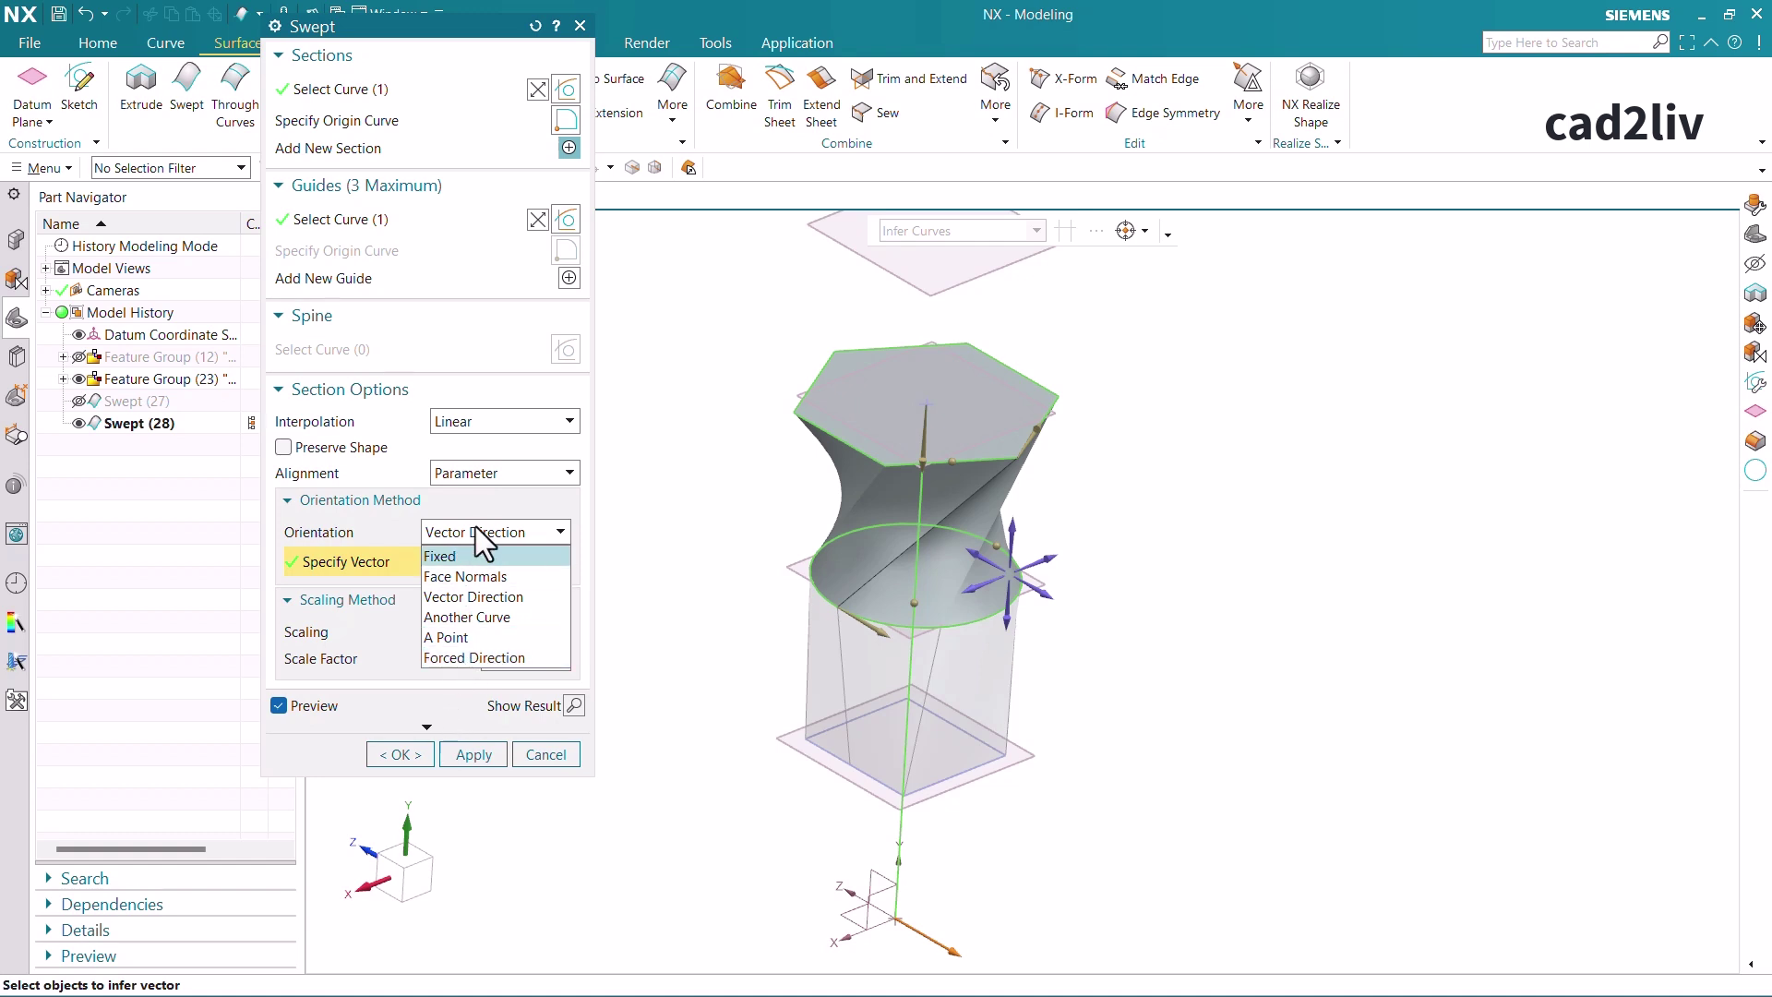
{"action": "left_click", "coordinate": [484, 480]}
{"action": "left_click", "coordinate": [484, 480]}
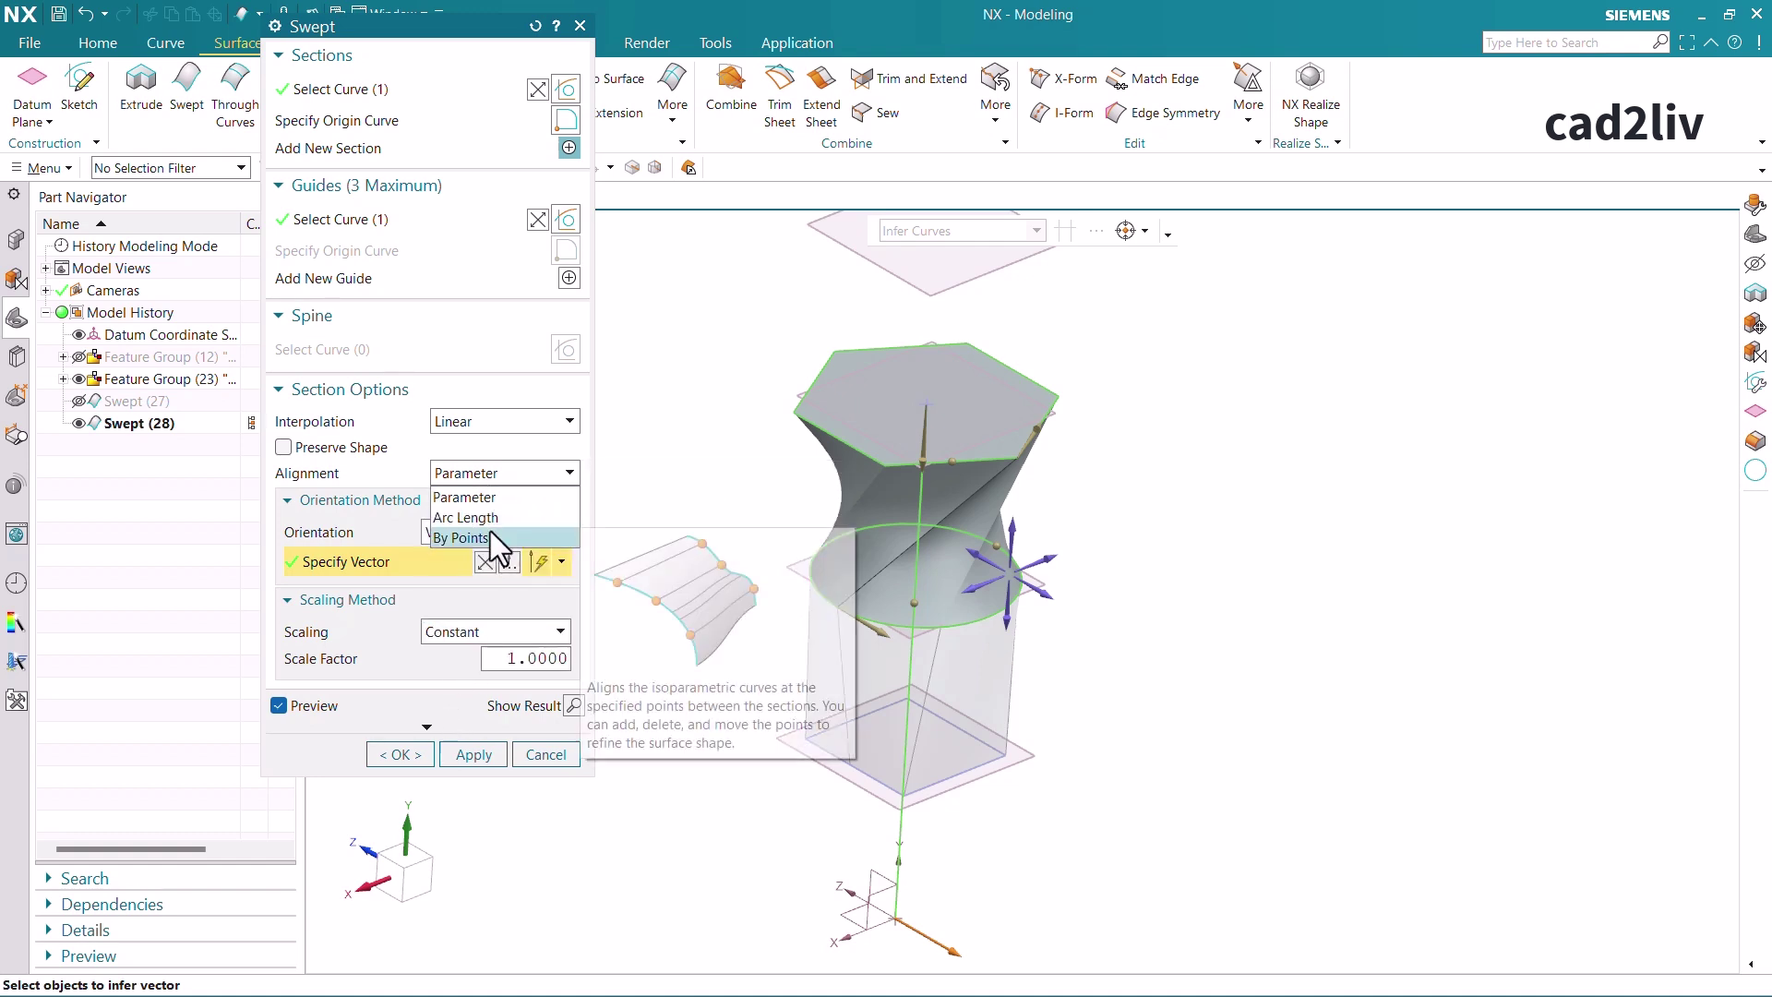
{"action": "left_click", "coordinate": [488, 519]}
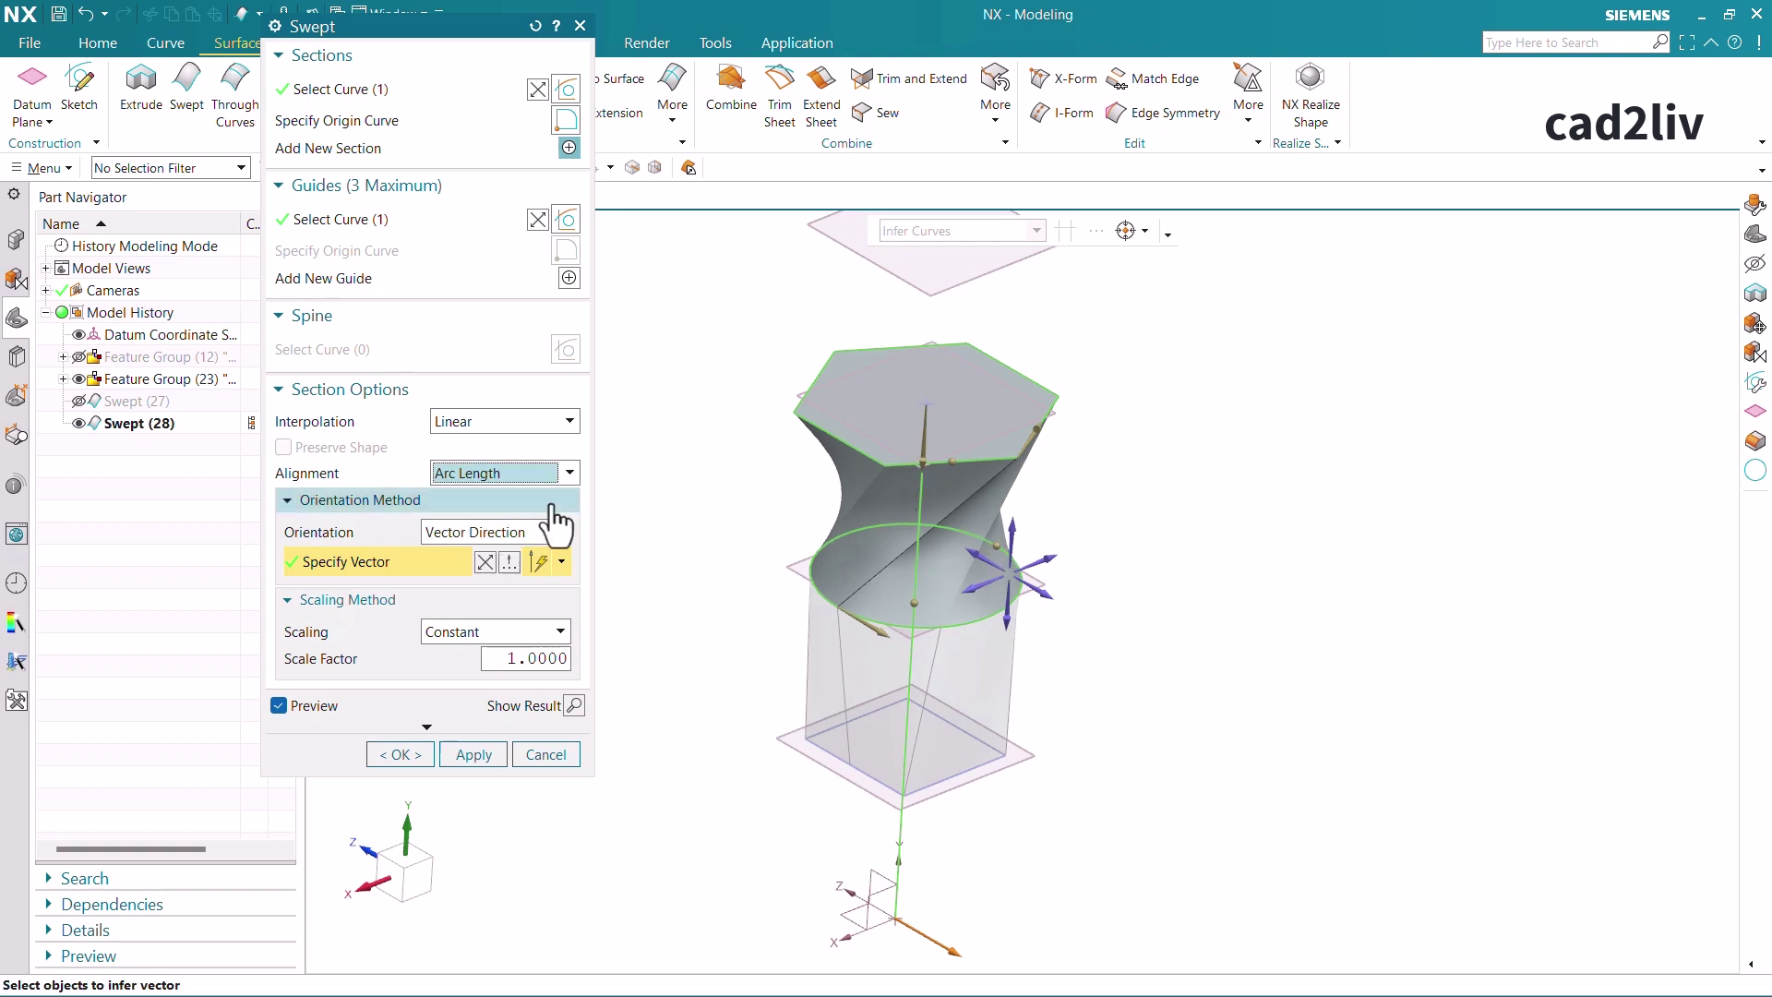
{"action": "left_click", "coordinate": [513, 476]}
{"action": "left_click", "coordinate": [512, 538]}
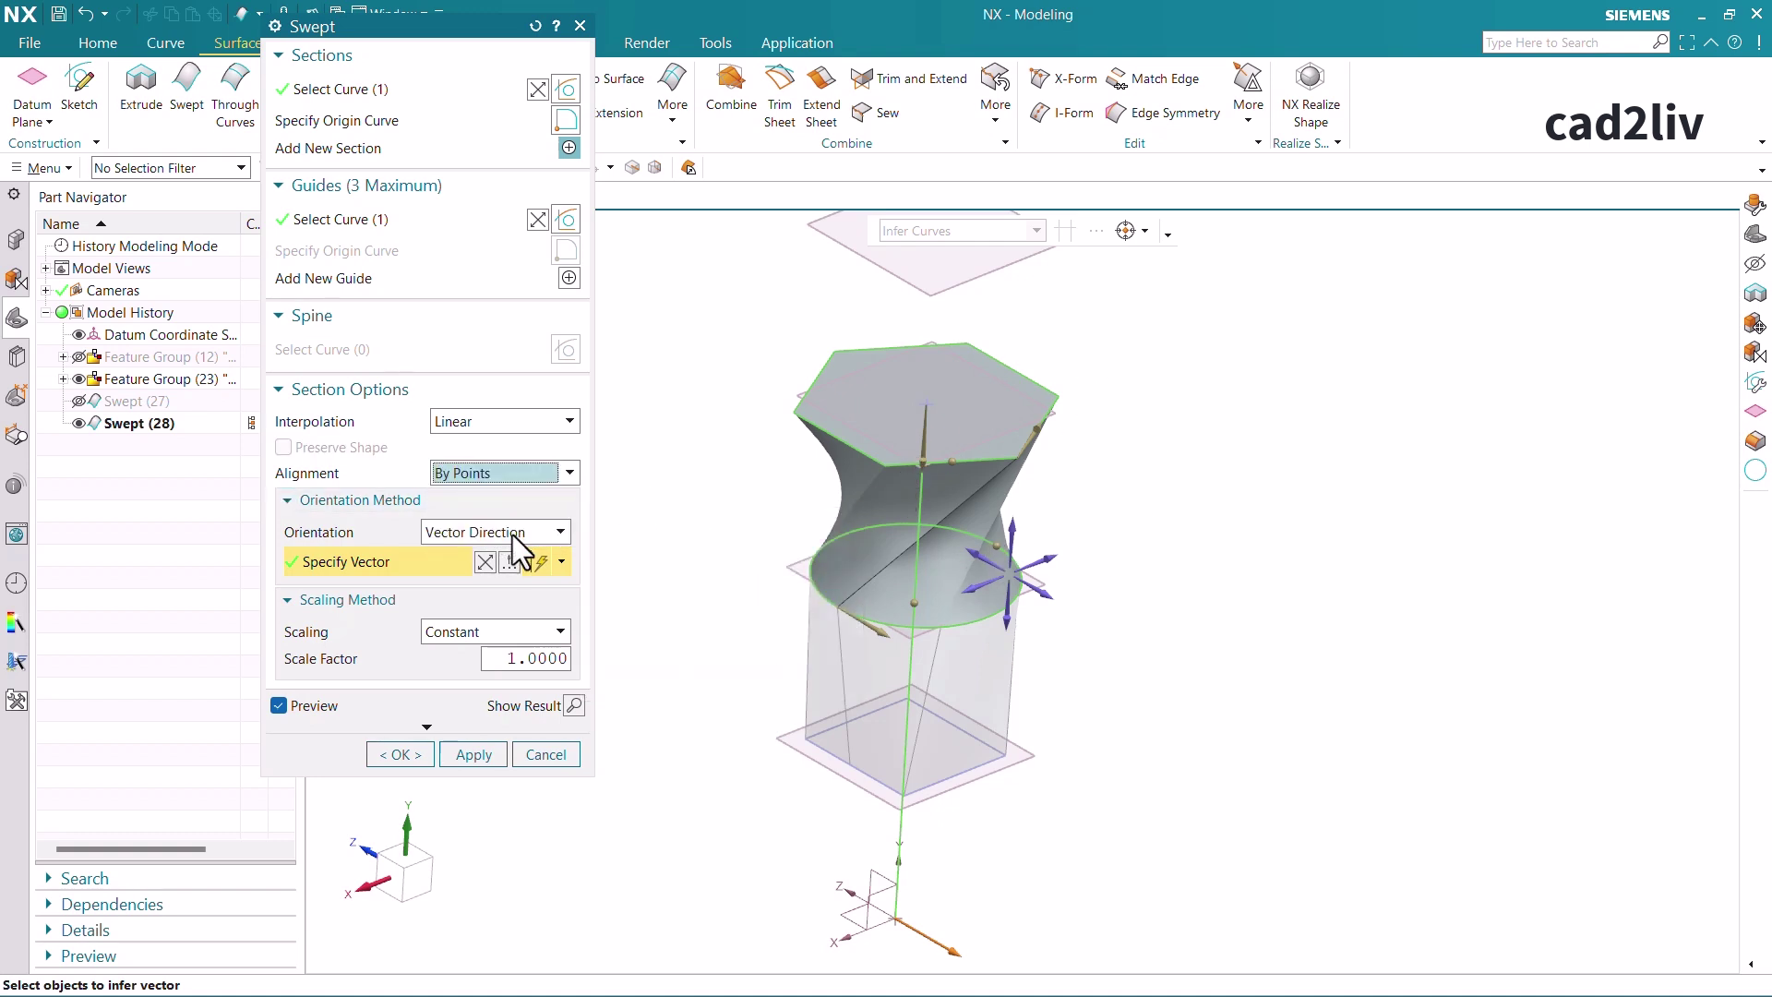
Move the alignment point at the hexagon's front corner along its edge to about 72.6% and delete that point
{"action": "left_click", "coordinate": [887, 466]}
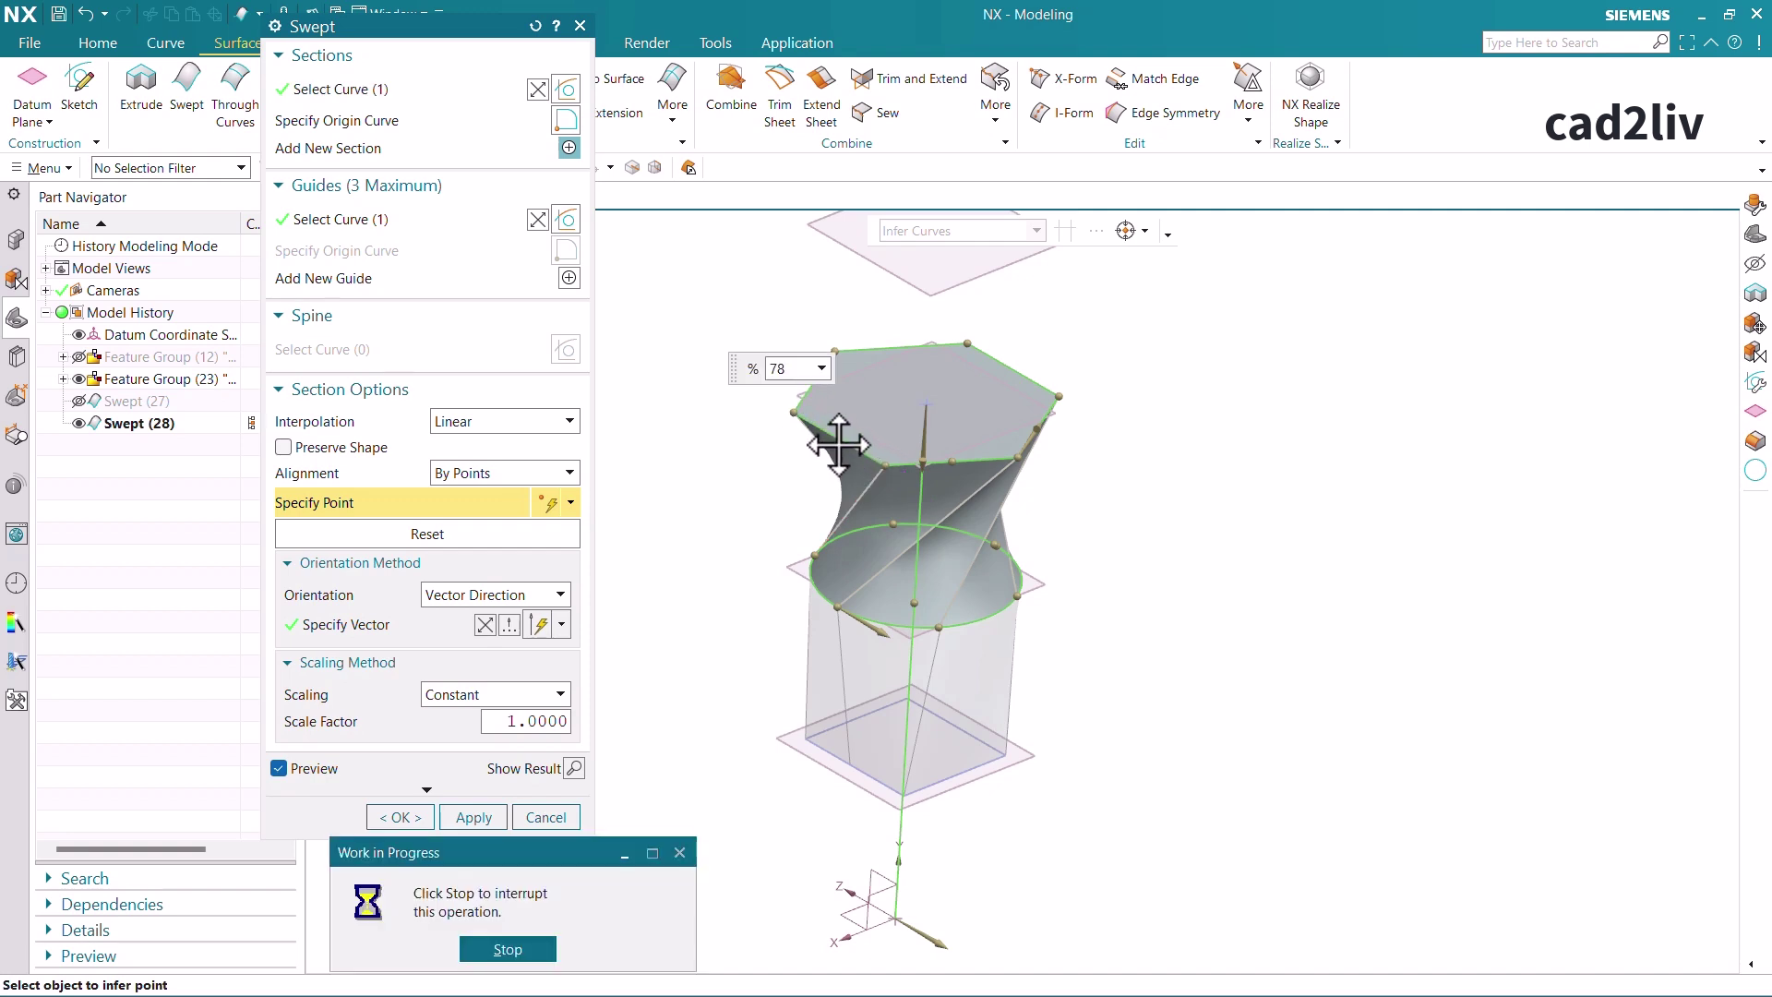
{"action": "left_click_drag", "start_coordinate": [838, 444], "coordinate": [842, 447]}
{"action": "middle_click_drag", "start_coordinate": [842, 447], "coordinate": [874, 502]}
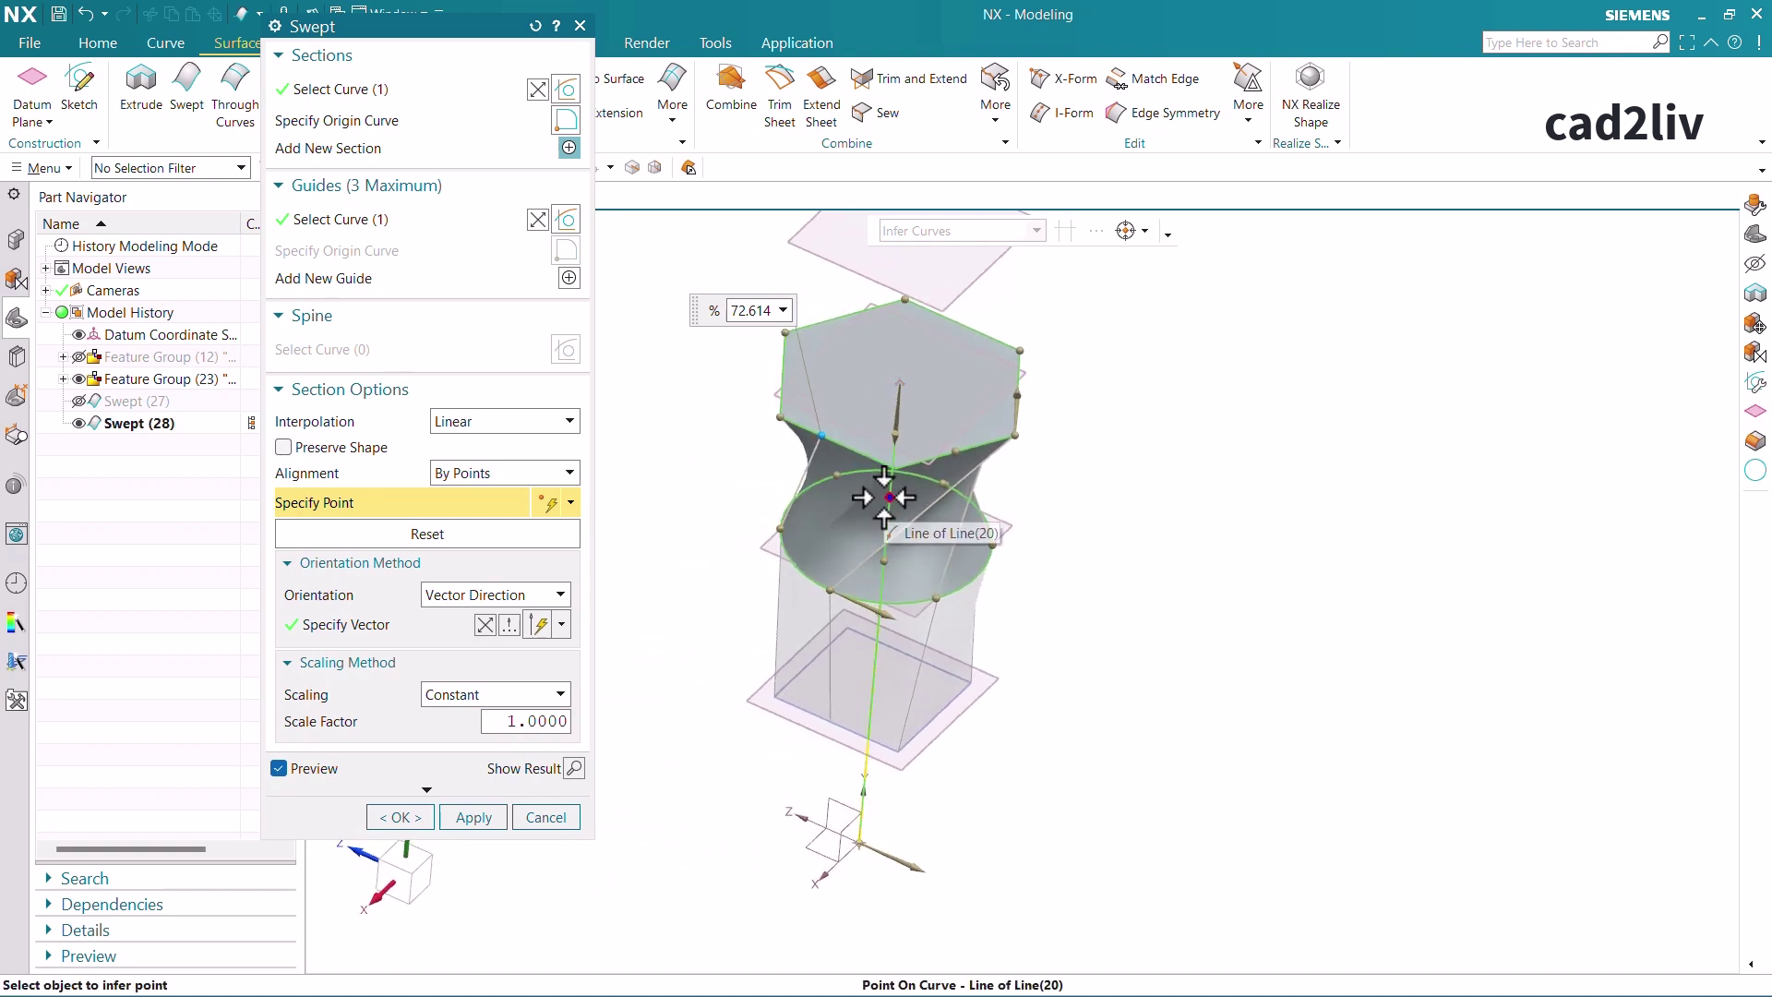
{"action": "right_click", "coordinate": [821, 434]}
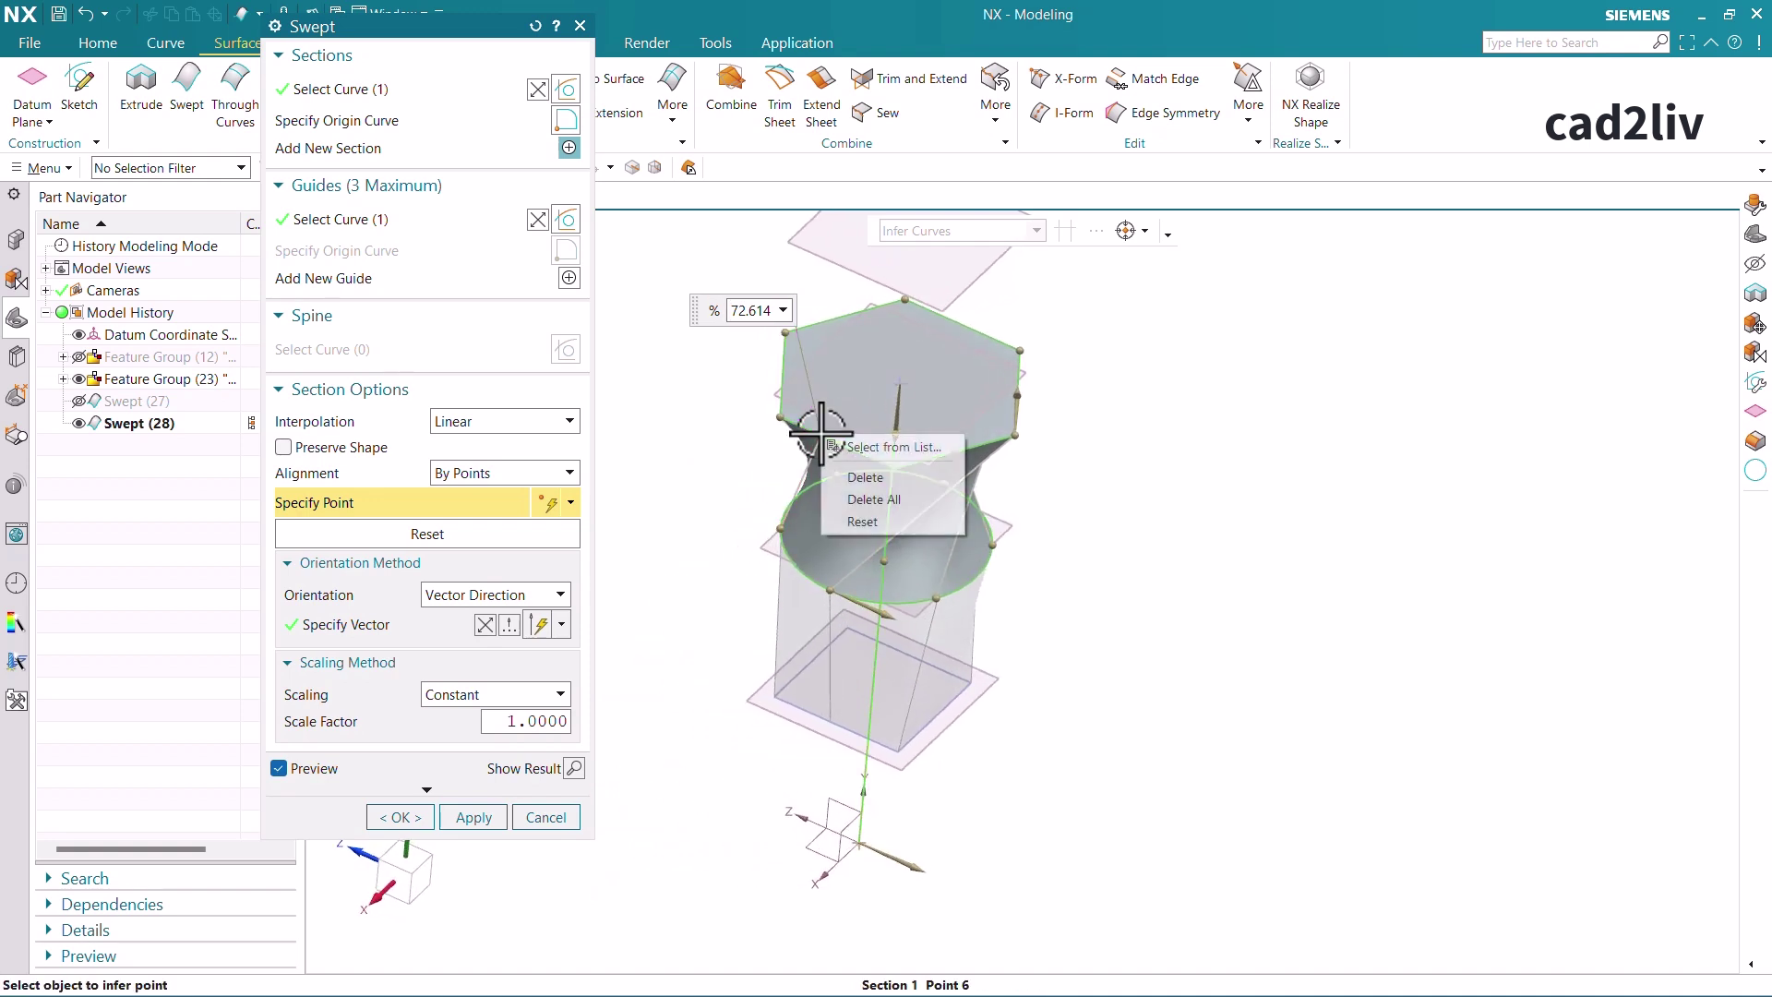
{"action": "left_click", "coordinate": [855, 474]}
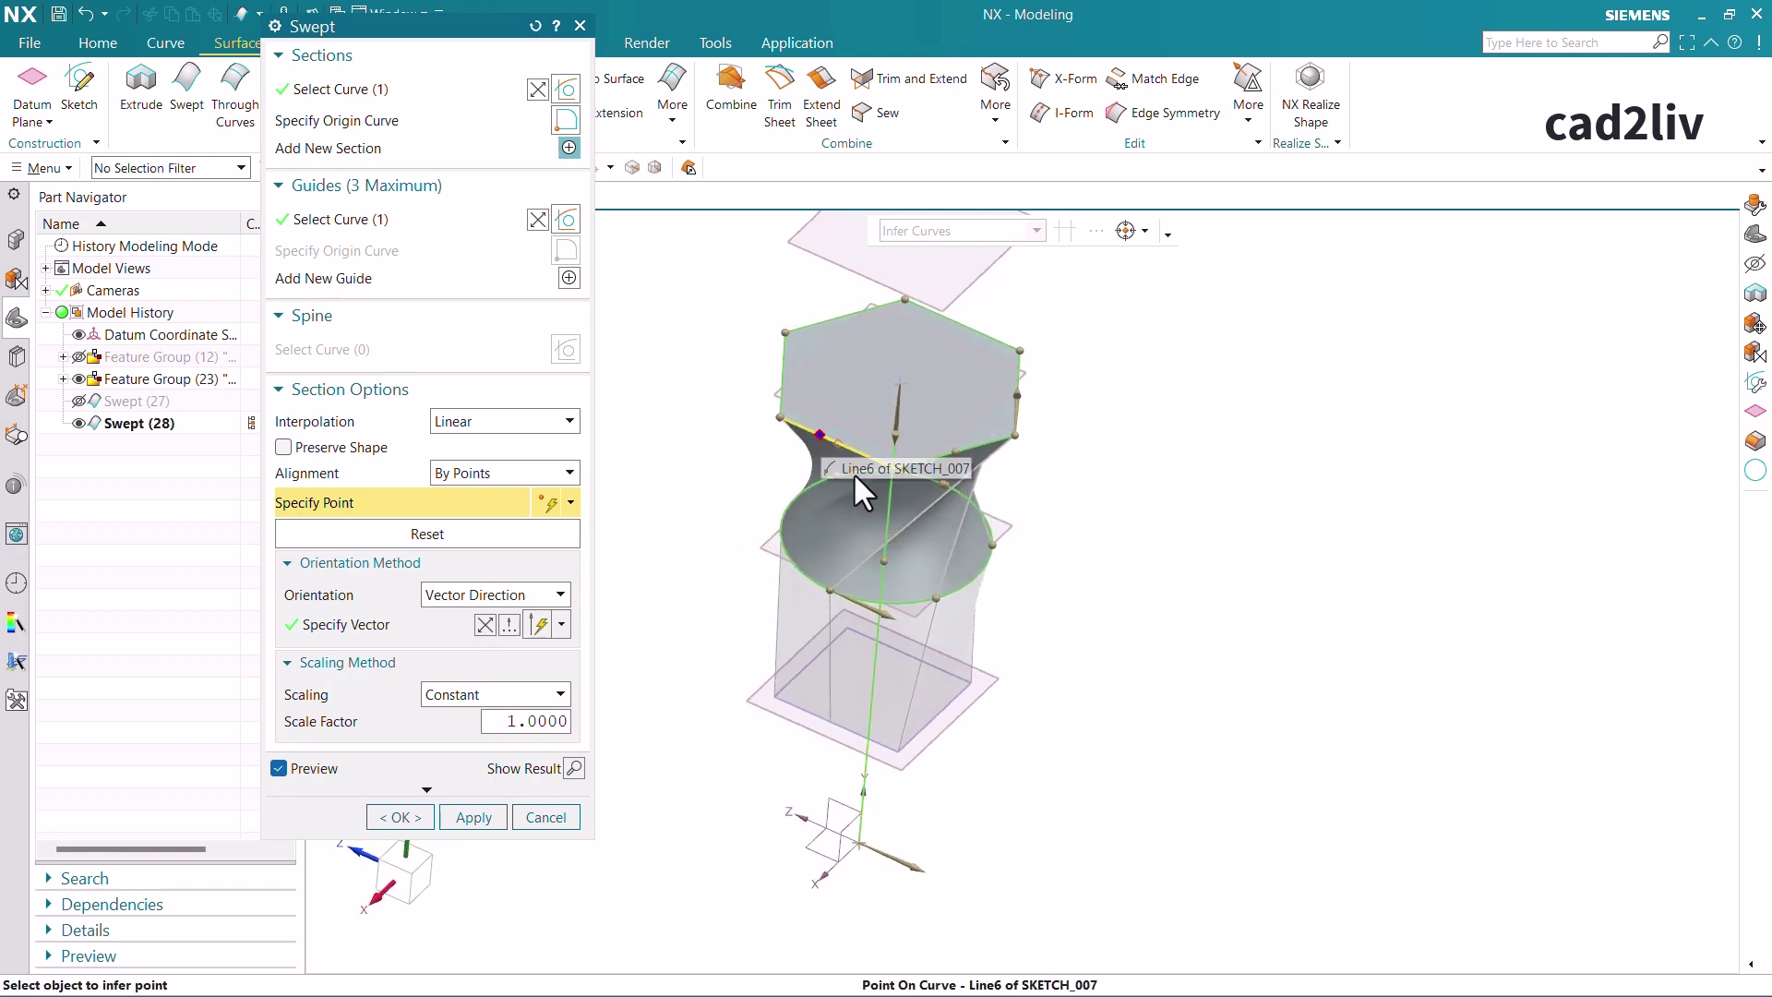
Add alignment points on the hexagon's front edge and accept the hexagon-to-circle sweep
{"action": "left_click", "coordinate": [811, 433]}
{"action": "middle_click_drag", "start_coordinate": [829, 478], "coordinate": [907, 462]}
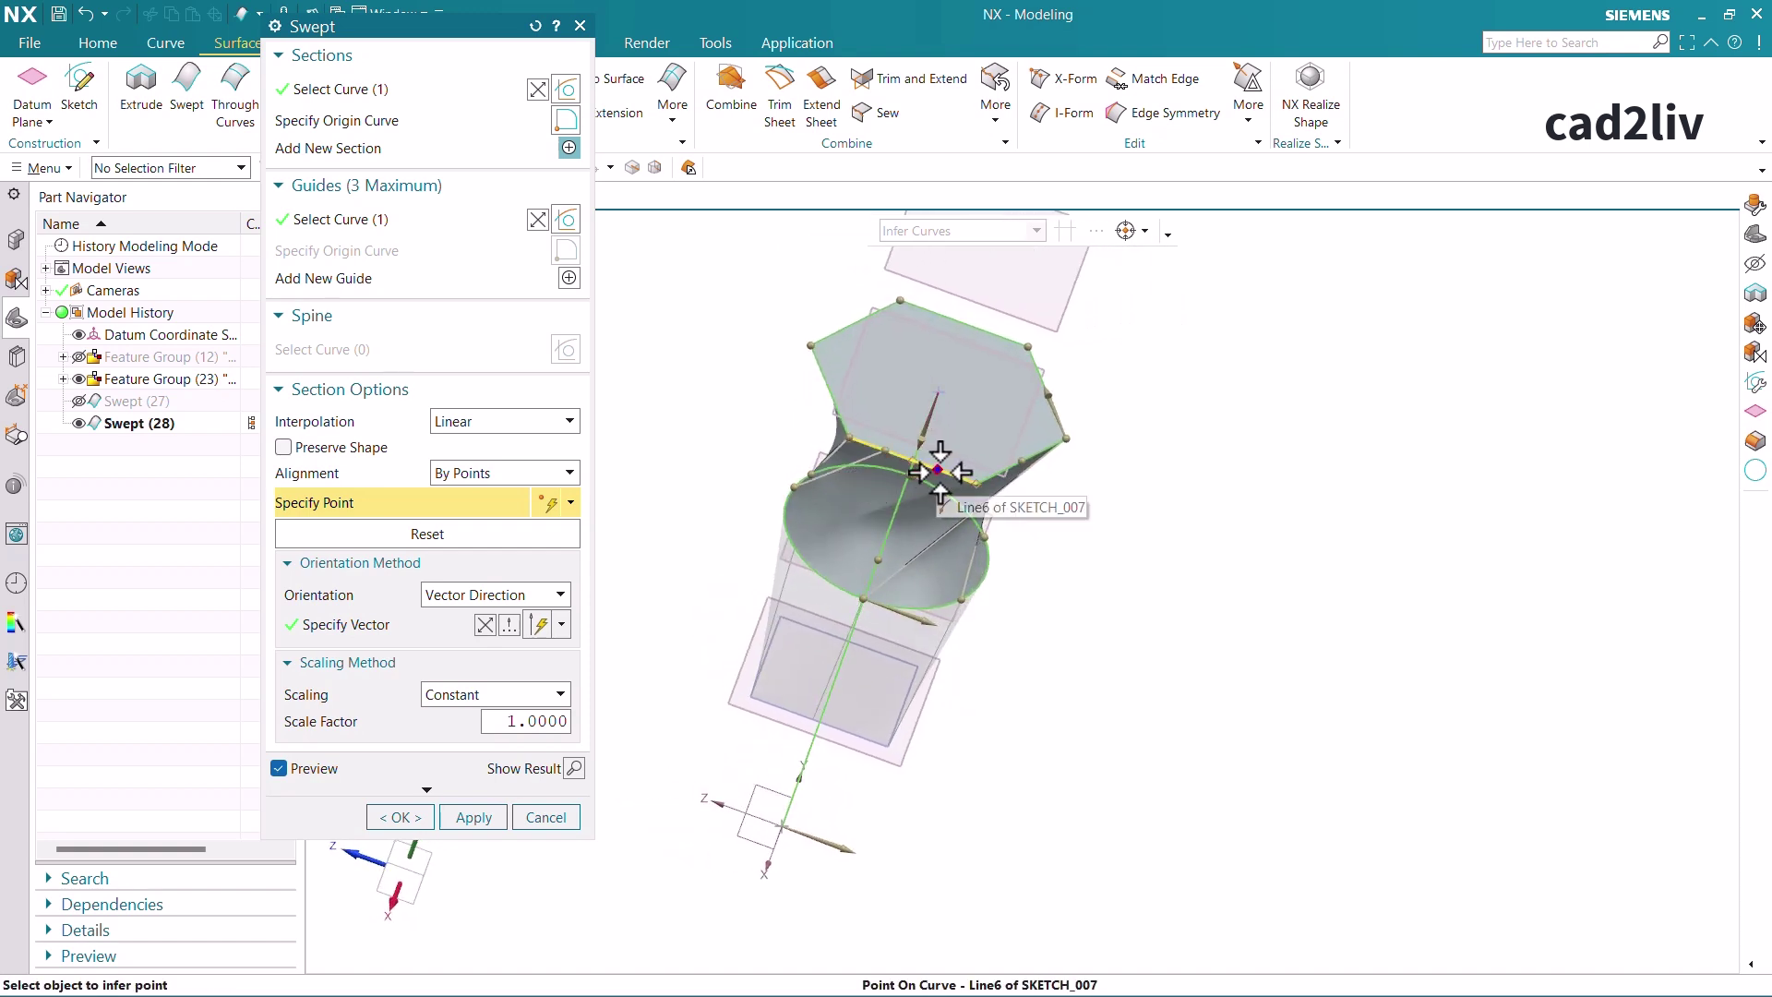
{"action": "left_click", "coordinate": [918, 472]}
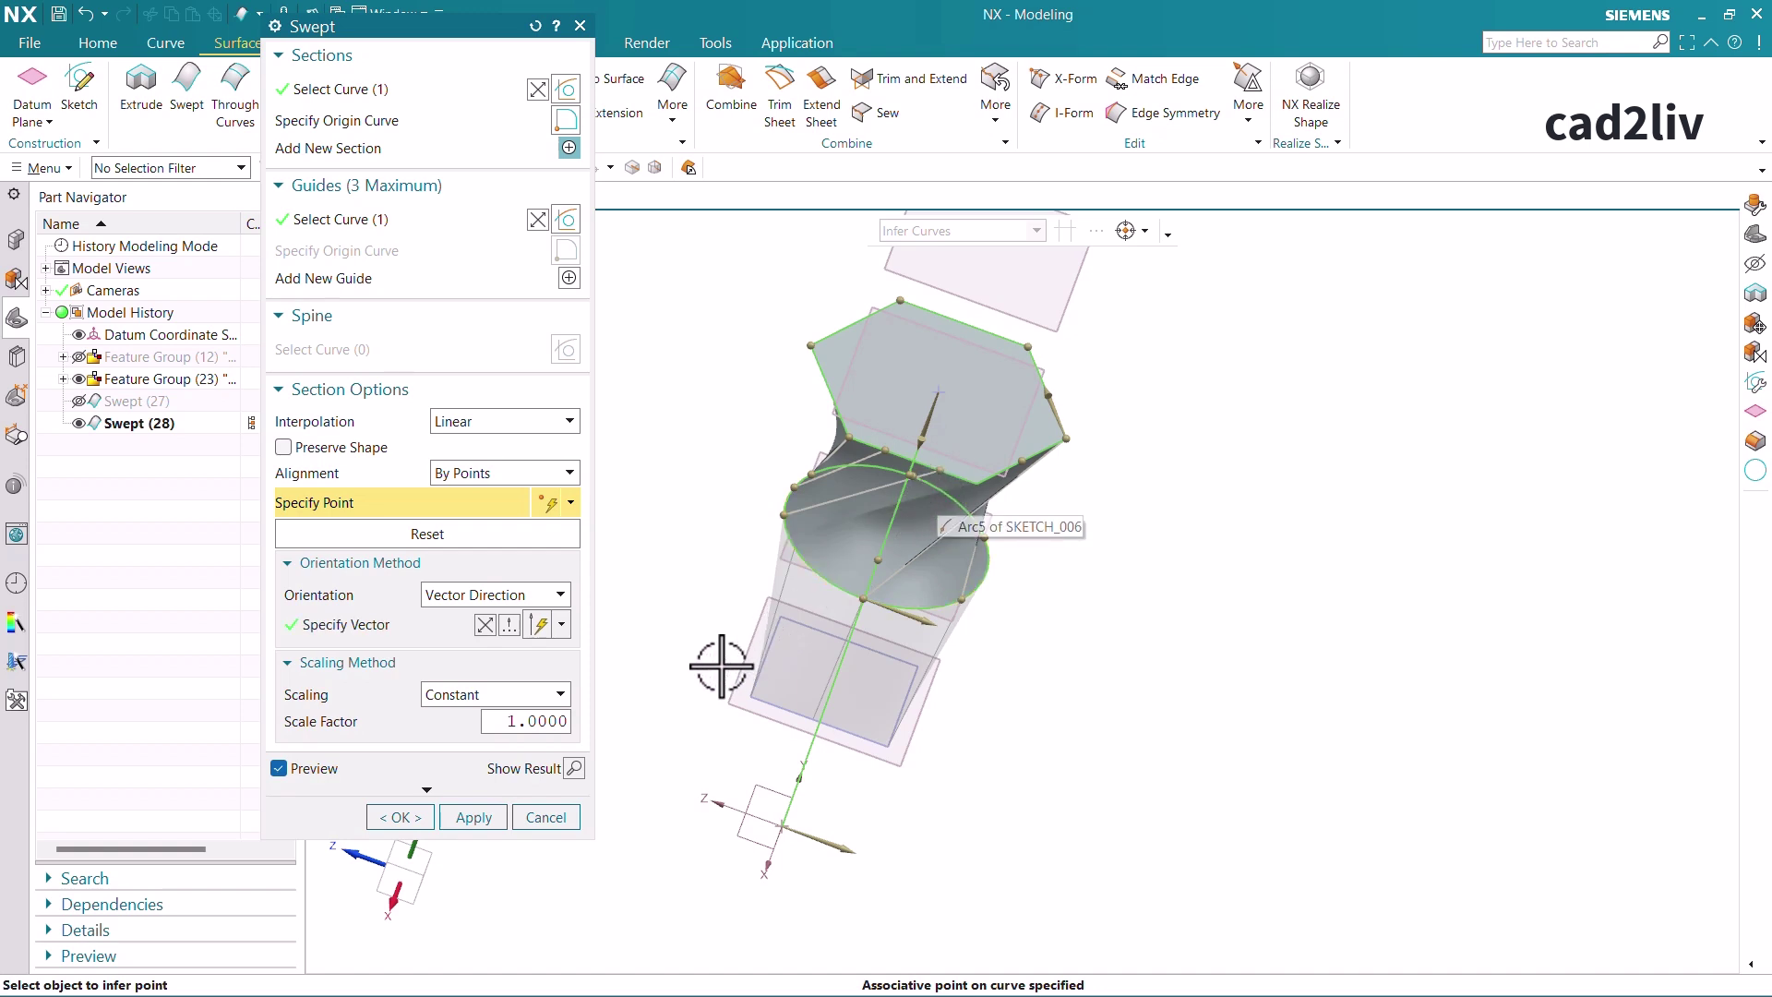
{"action": "left_click", "coordinate": [398, 816]}
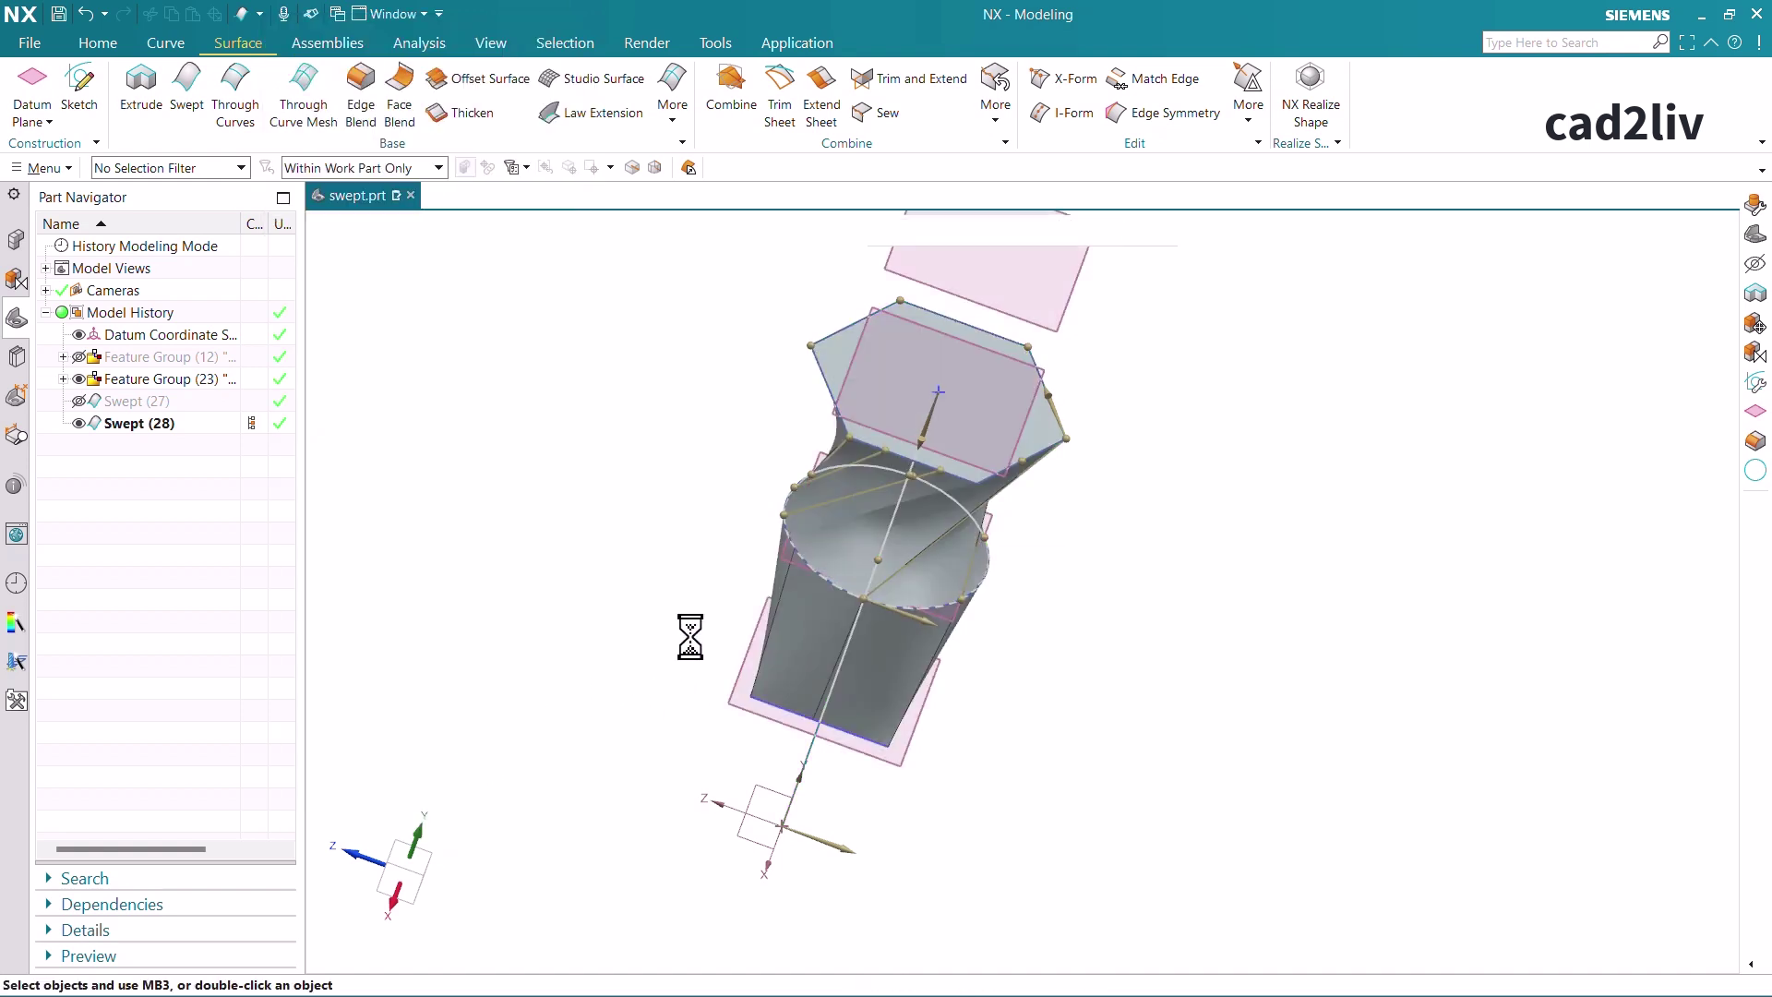
Show Feature Group (12), hide Feature Group (23) and the Swept (28) and Swept (29) bodies, and restore the trimetric view
{"action": "left_click", "coordinate": [79, 357]}
{"action": "left_click", "coordinate": [79, 379]}
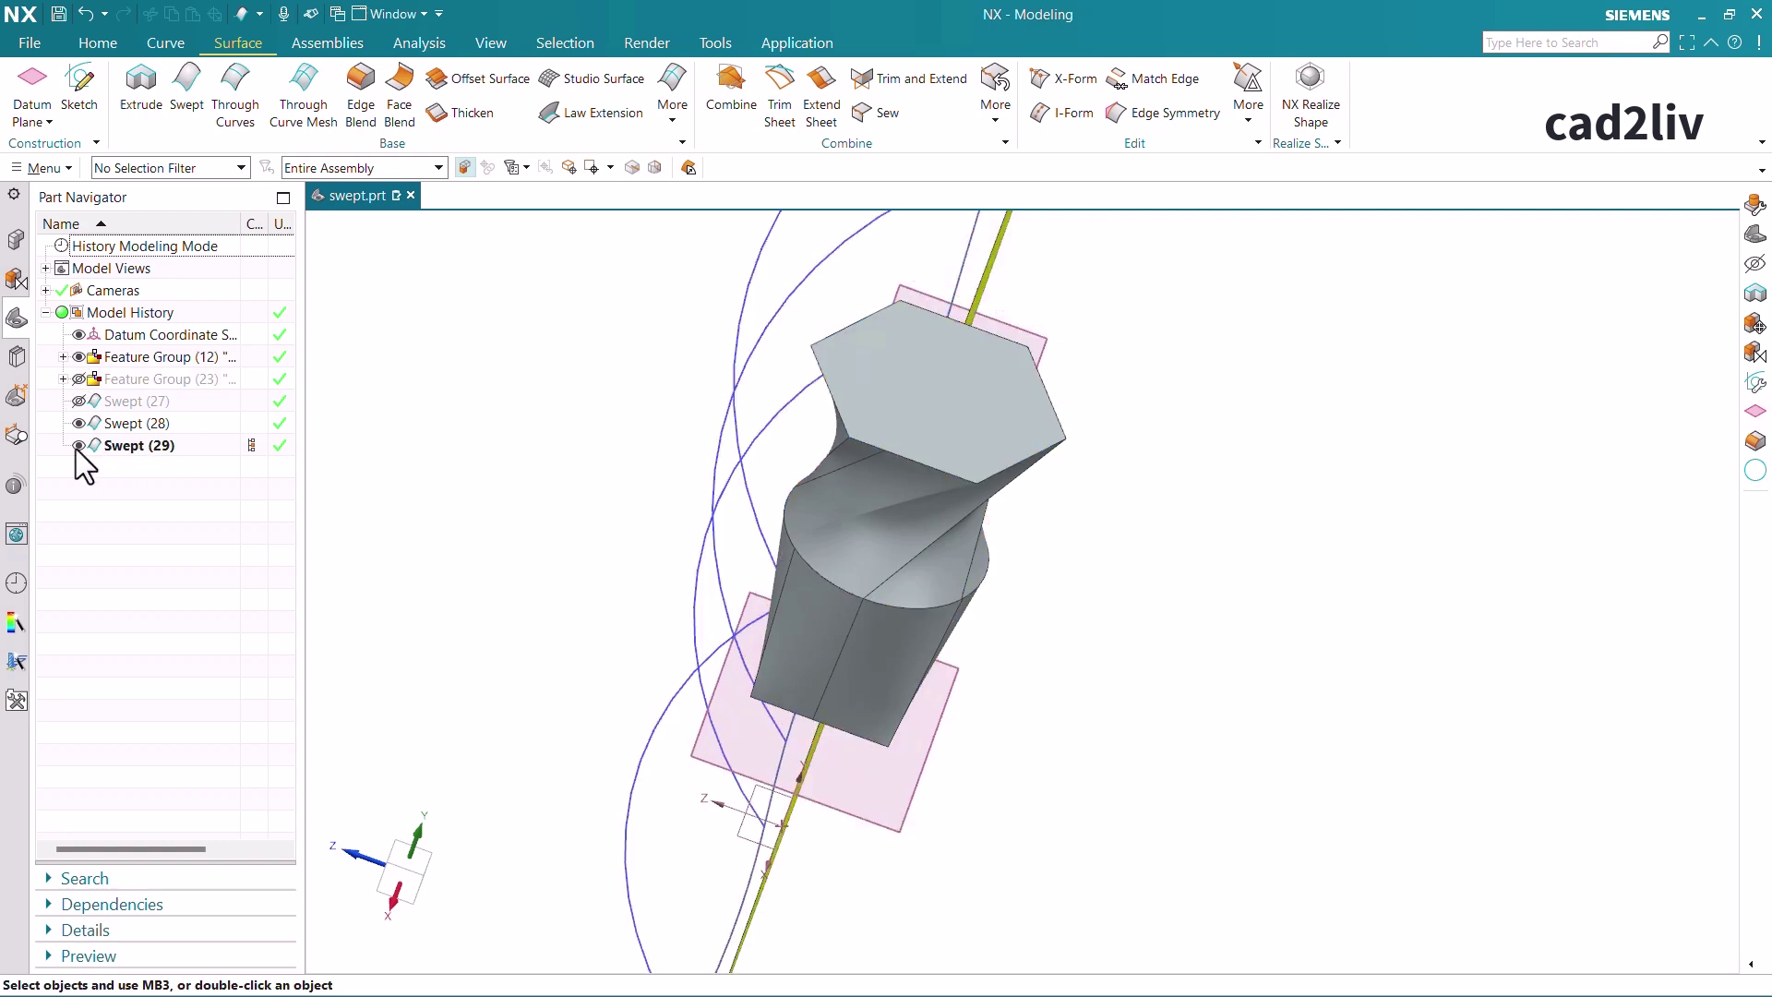
{"action": "left_click", "coordinate": [78, 446]}
{"action": "left_click", "coordinate": [78, 424]}
{"action": "key", "text": "Home"}
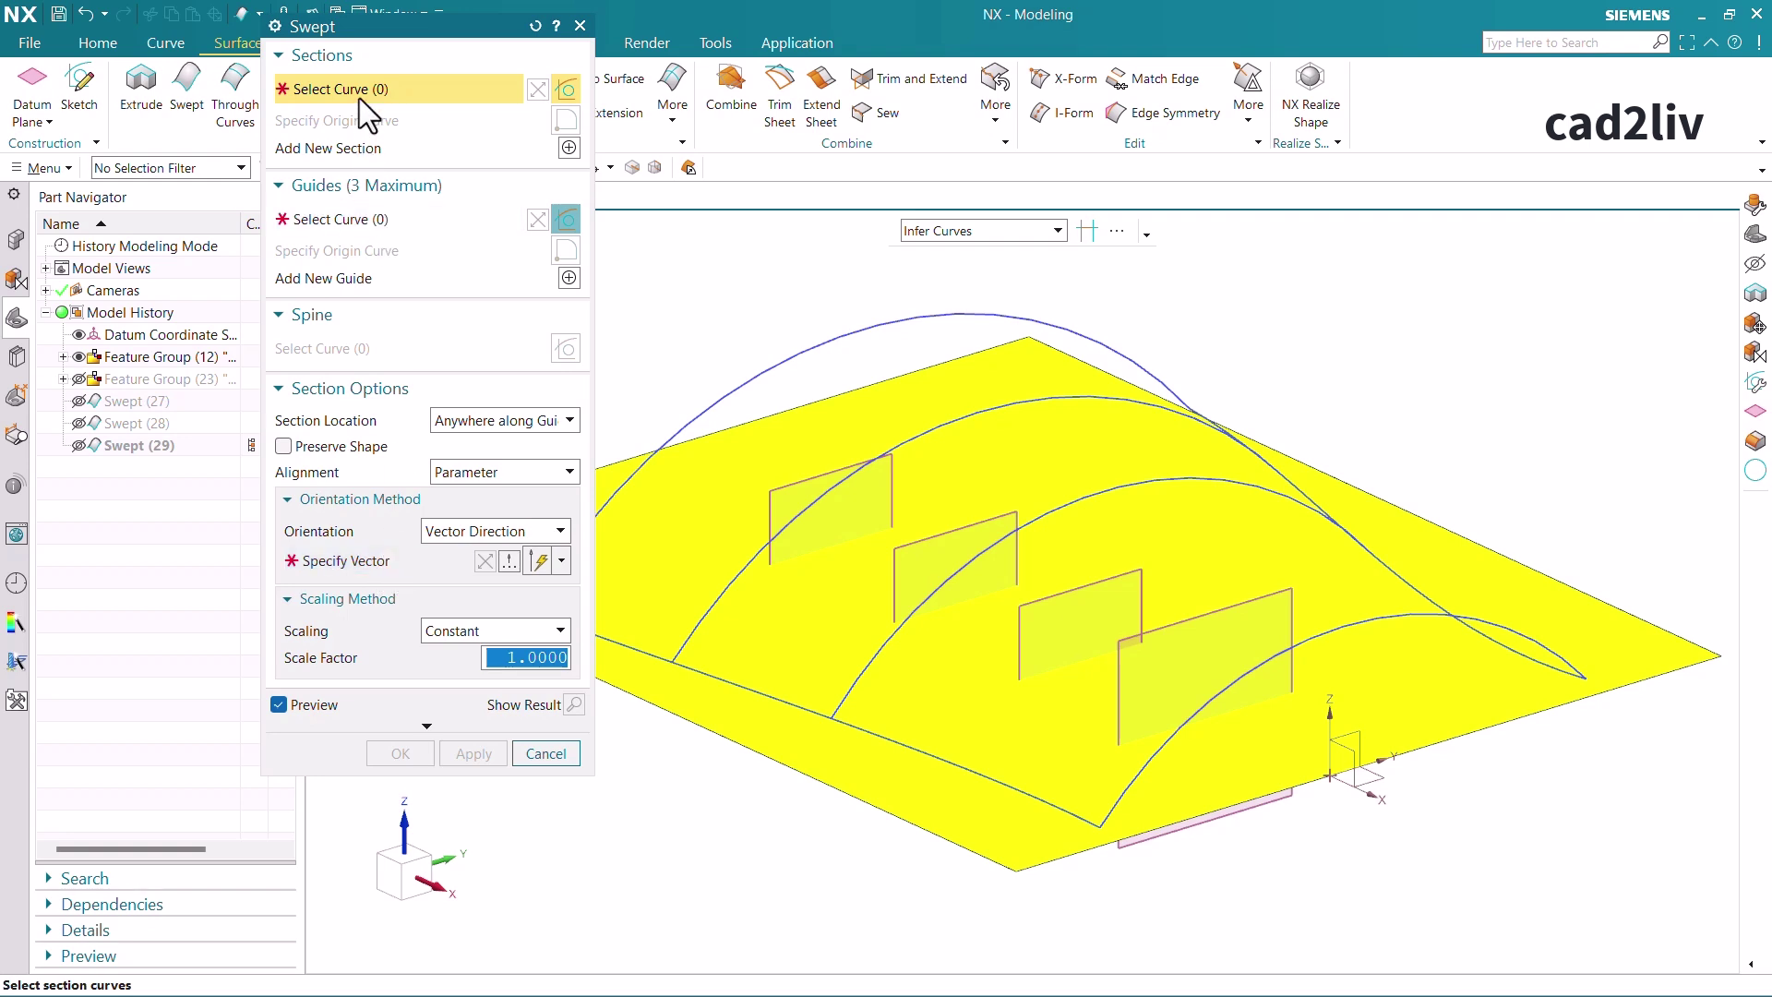
Start a new sweep with the front arch curve as the section and the long side spline as the guide
{"action": "left_click", "coordinate": [1165, 741]}
{"action": "middle_click", "coordinate": [1056, 633]}
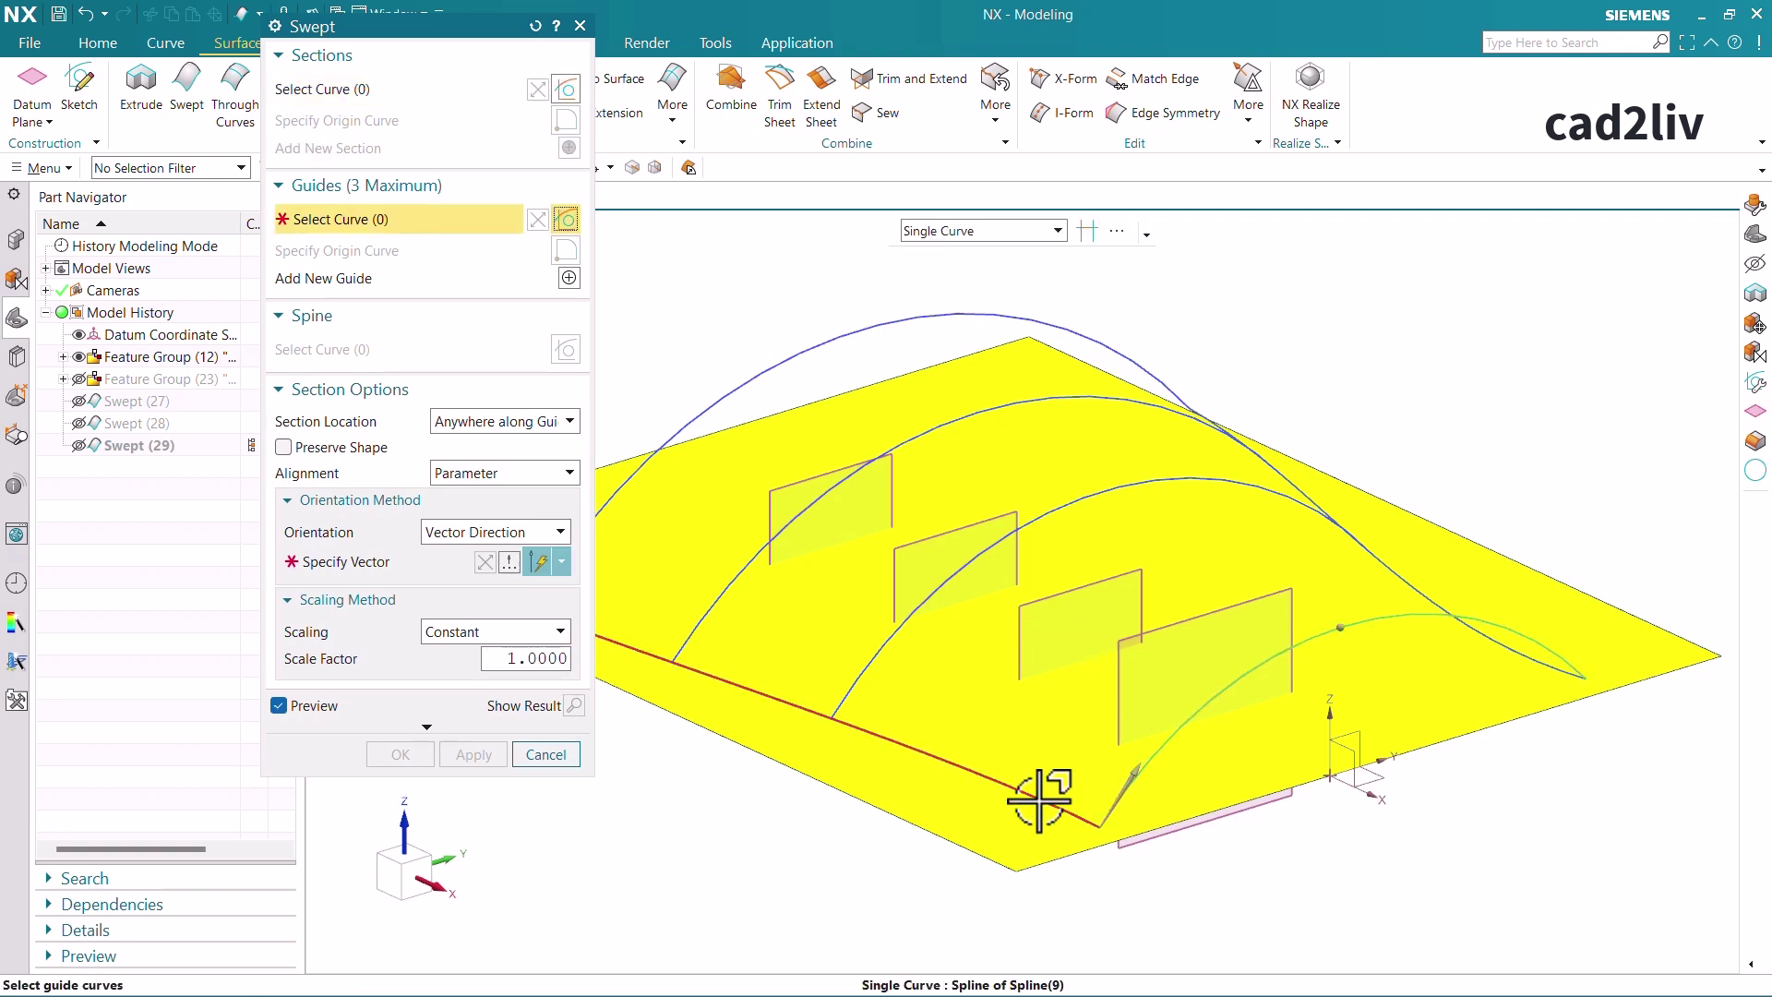
{"action": "left_click", "coordinate": [1037, 802]}
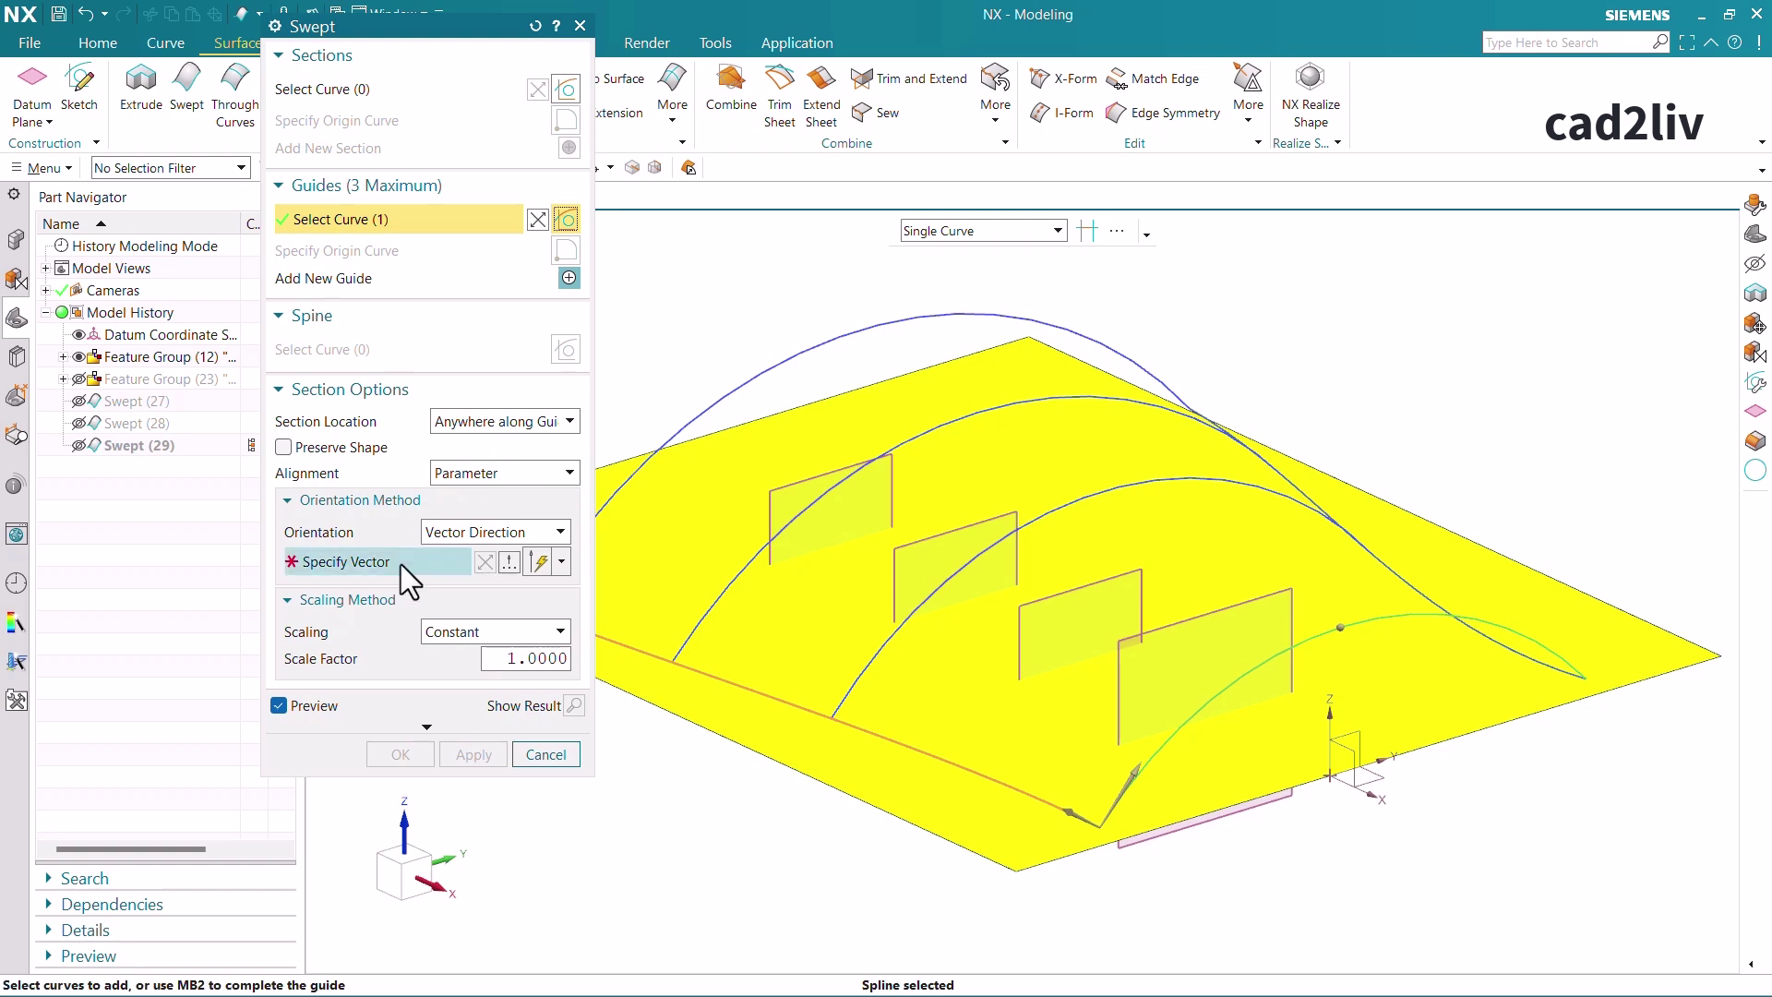
Set the orientation method to Face Normals using the flat yellow face, and create the swept surface
{"action": "left_click", "coordinate": [468, 539]}
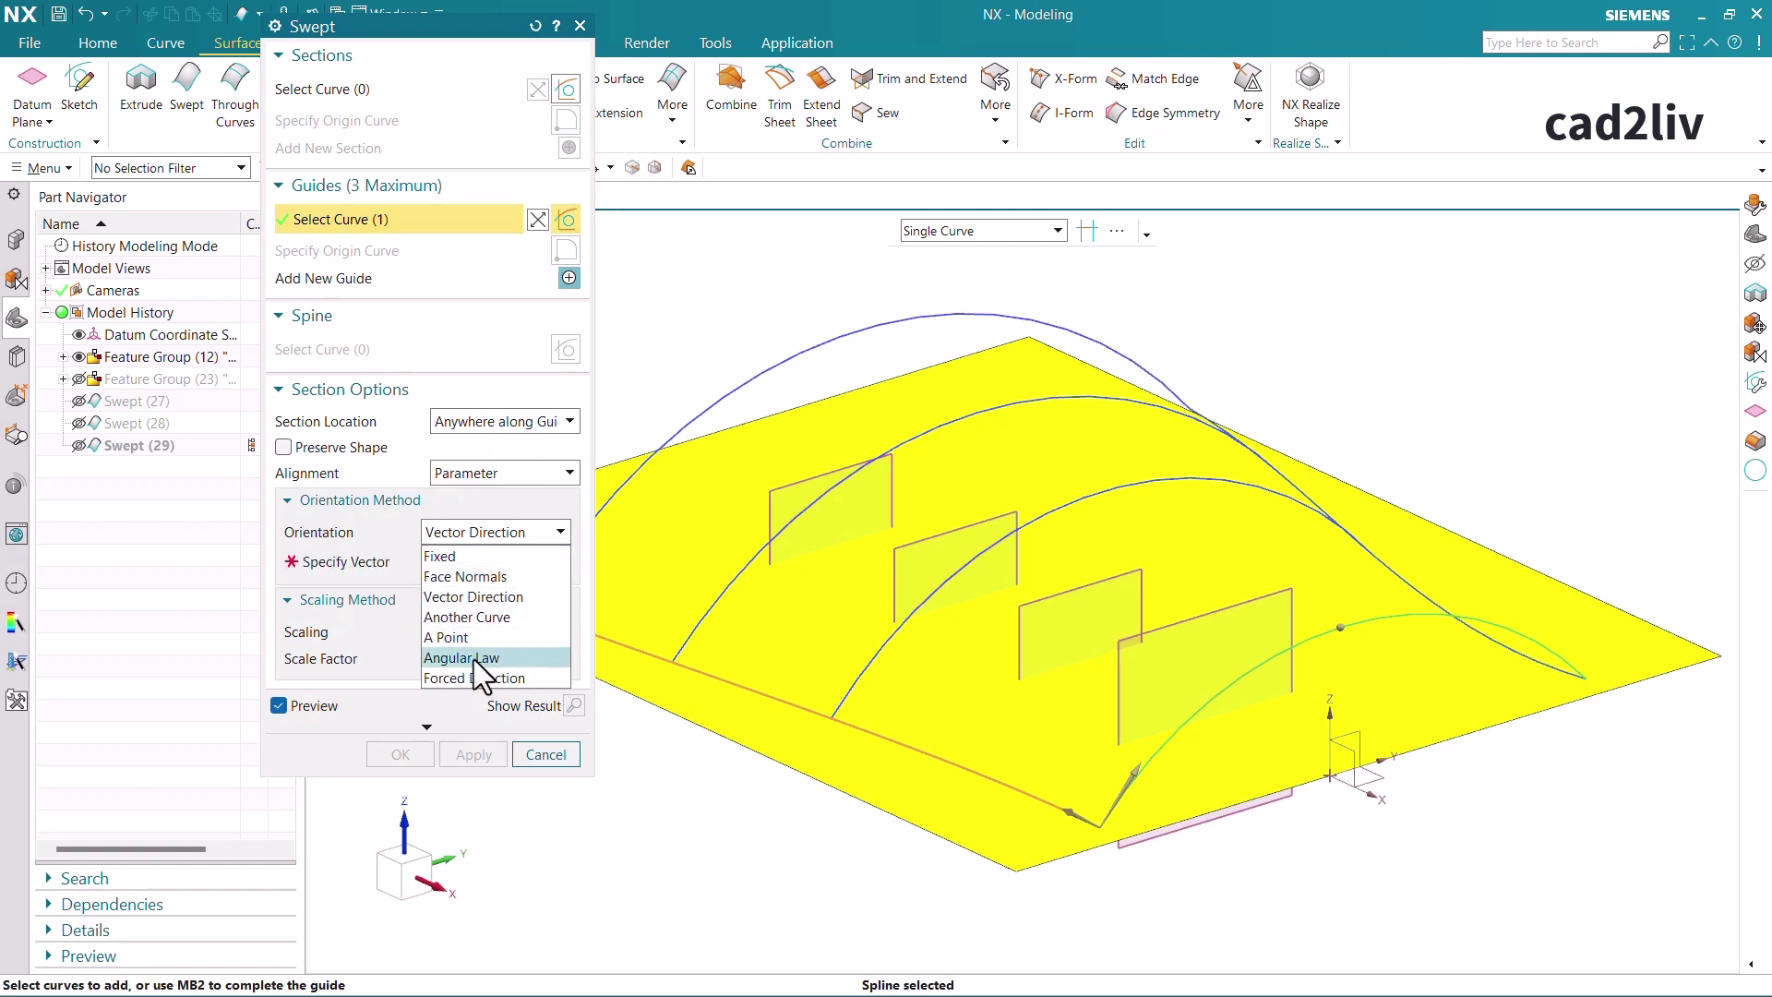
{"action": "left_click", "coordinate": [473, 578]}
{"action": "left_click", "coordinate": [839, 760]}
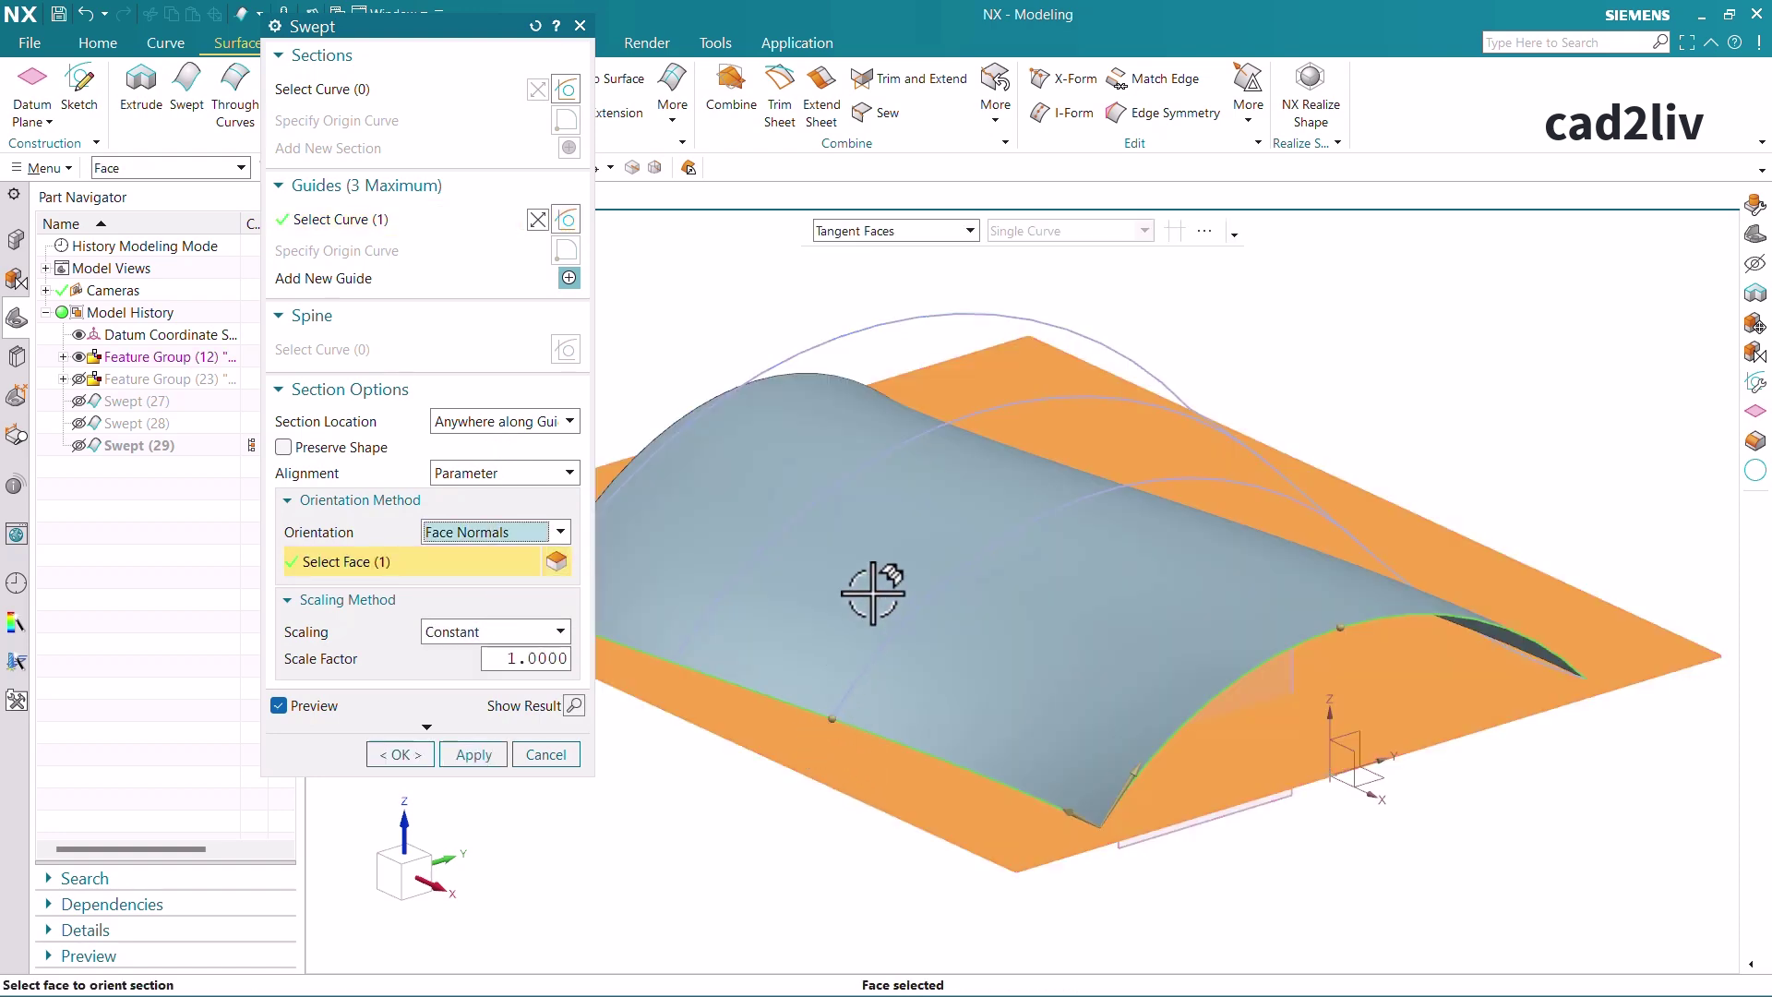
{"action": "middle_click_drag", "start_coordinate": [905, 568], "coordinate": [779, 566]}
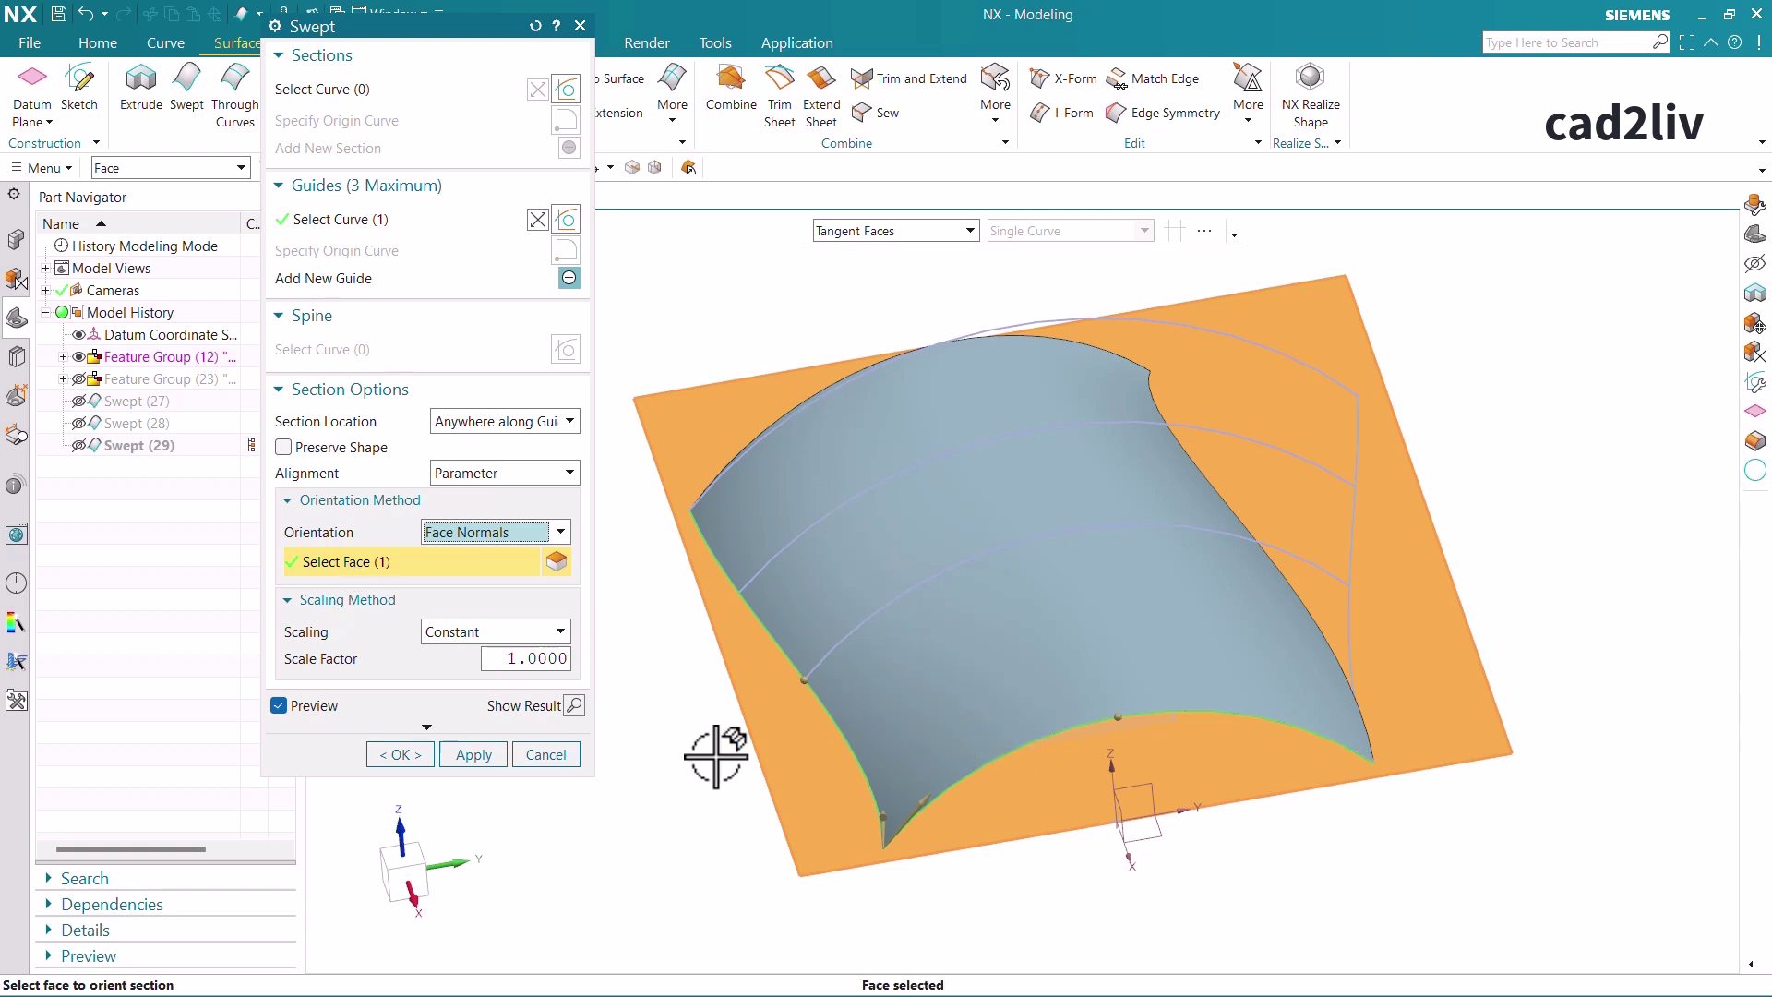
{"action": "left_click", "coordinate": [412, 757]}
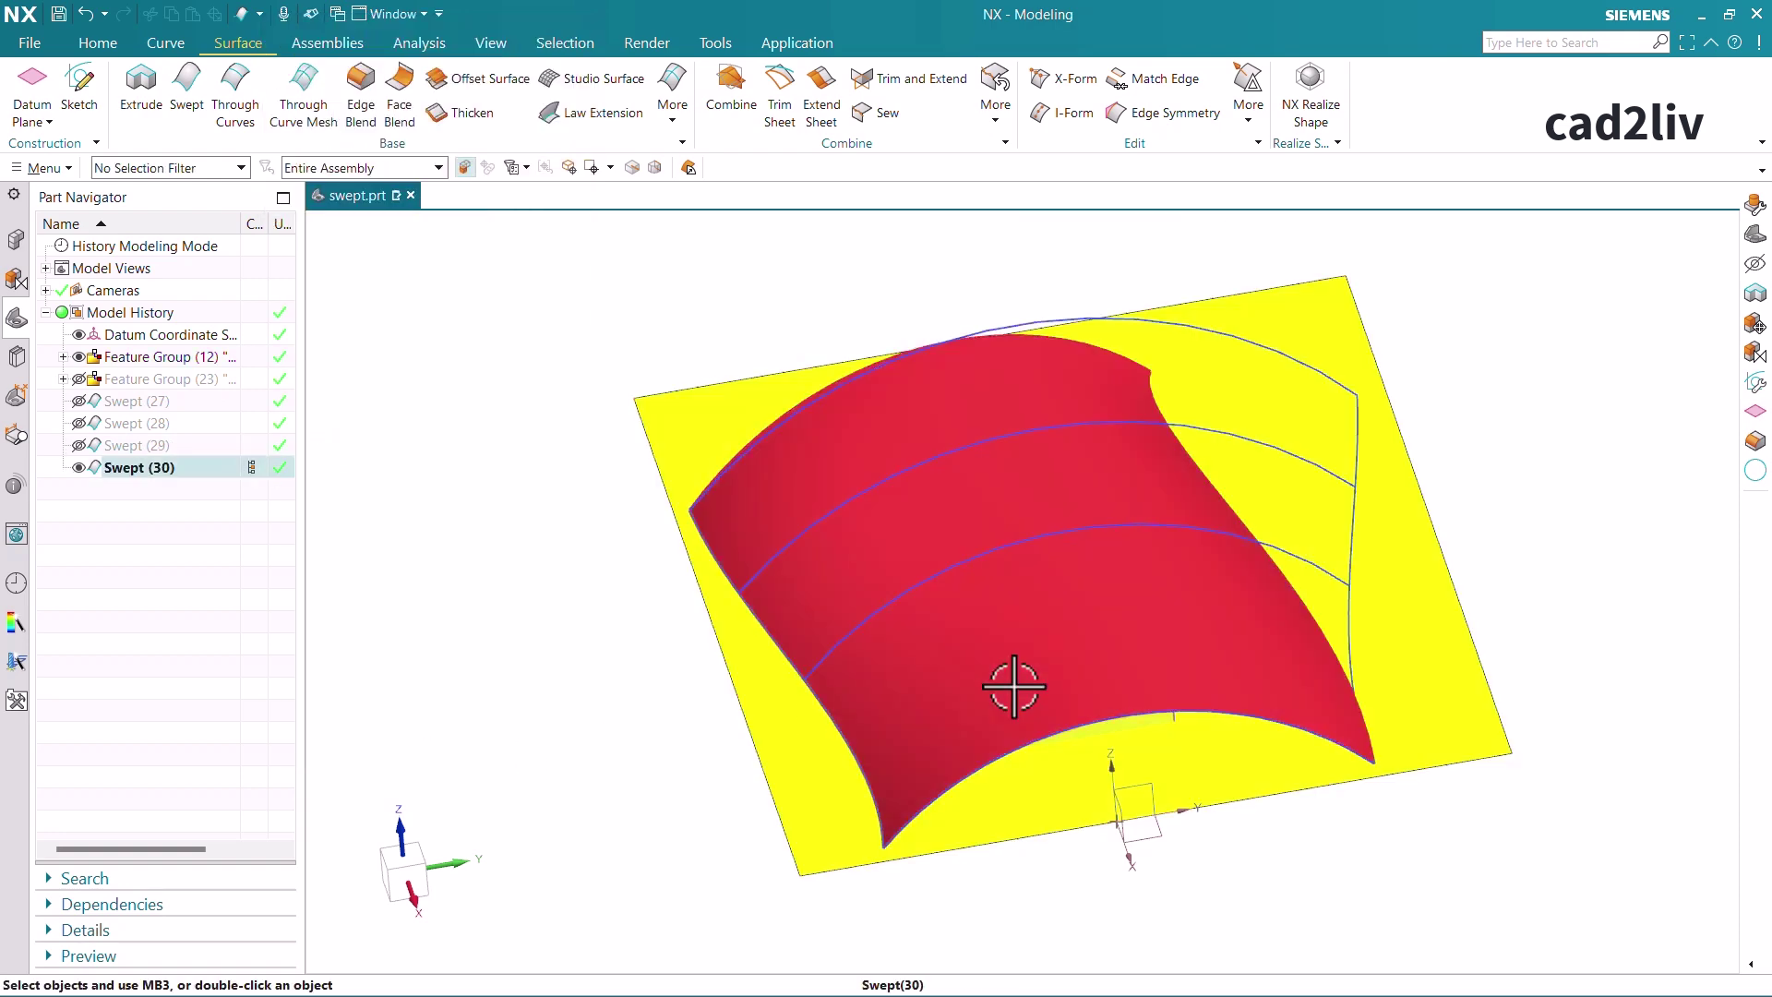
{"action": "key", "text": "Home"}
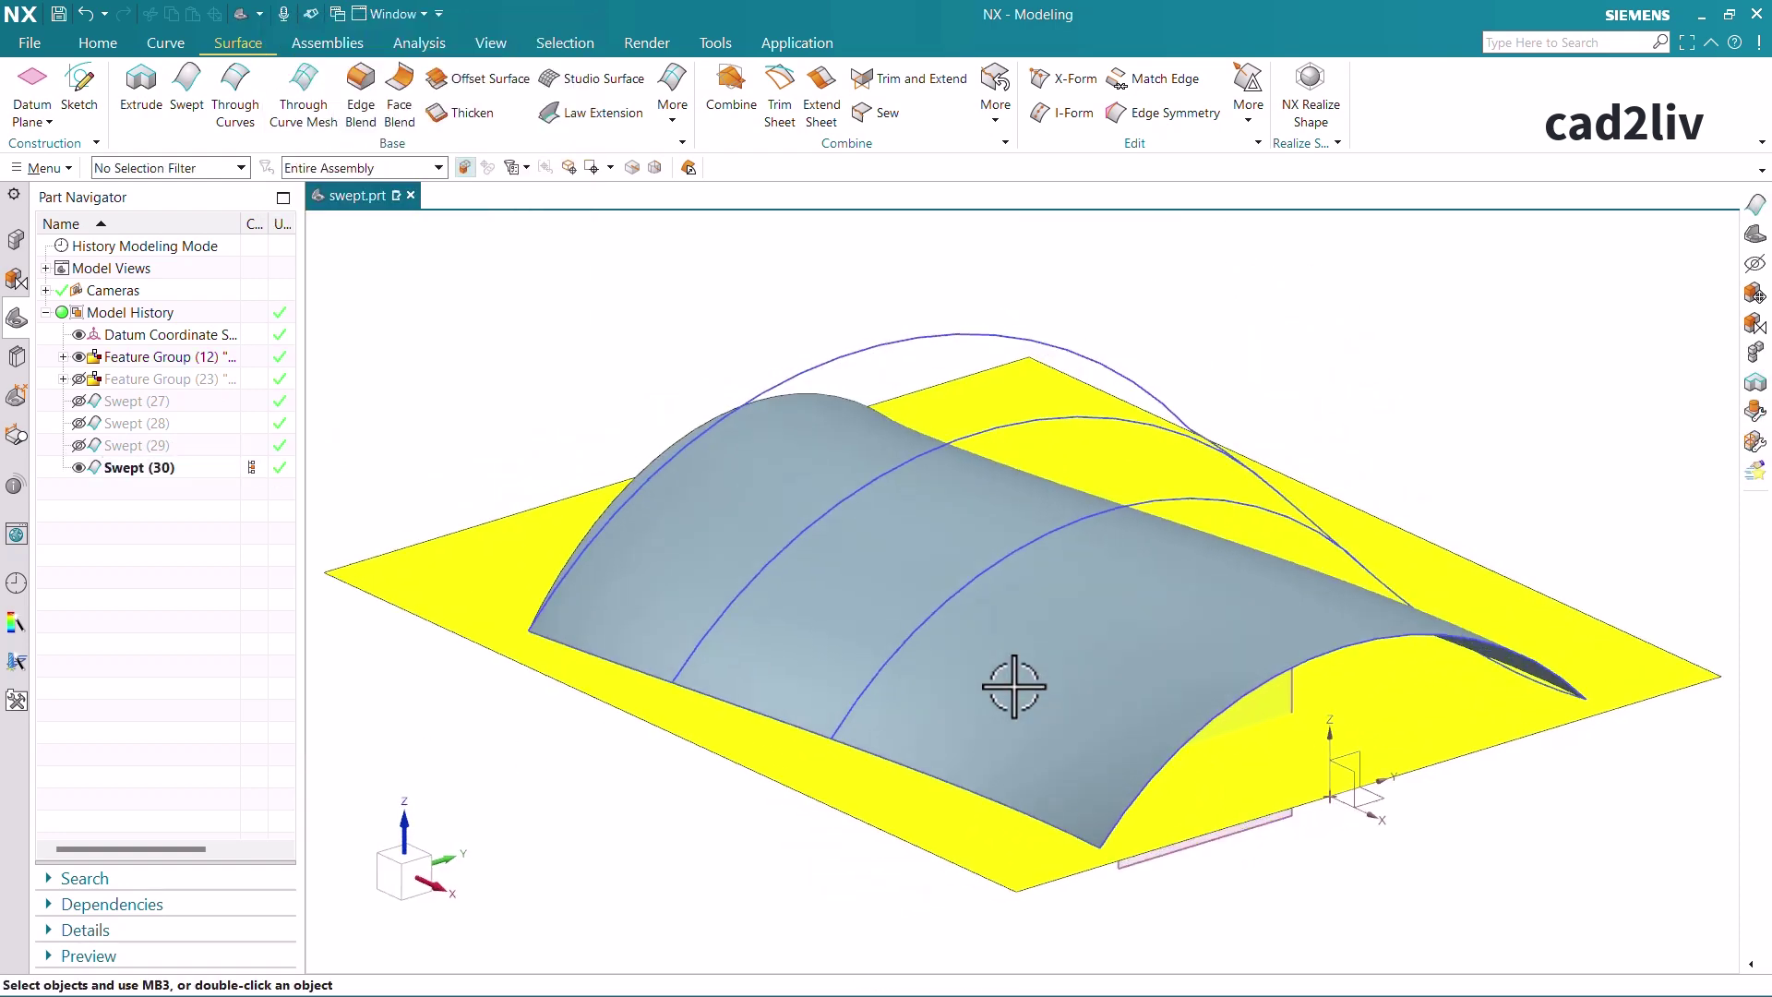